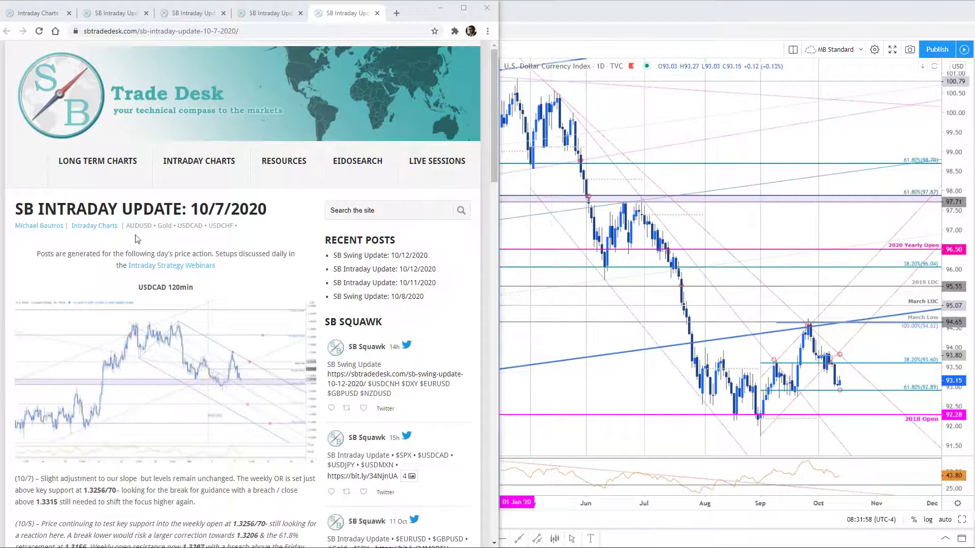
- Look through the open intraday pages and view the SB Intraday Update 10/8/2020 post from its beginning
{"action": "left_click", "coordinate": [48, 19]}
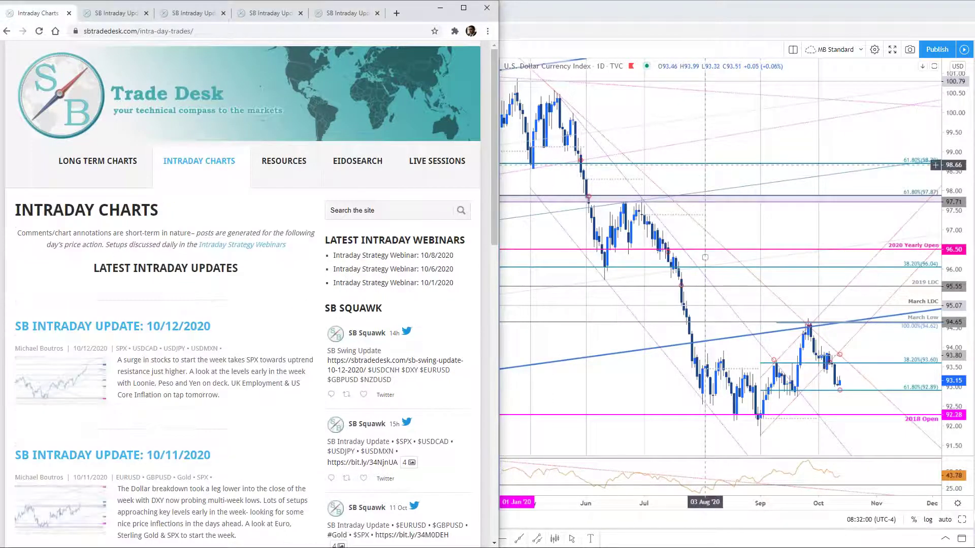
{"action": "left_click", "coordinate": [199, 20]}
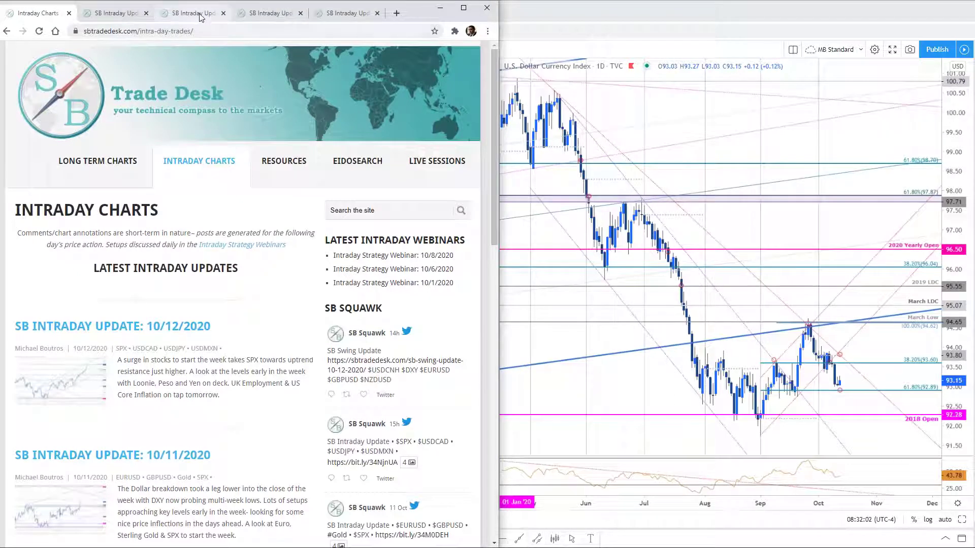
{"action": "left_click", "coordinate": [273, 19]}
{"action": "scroll", "coordinate": [282, 380], "scroll_direction": "up", "scroll_amount": 6}
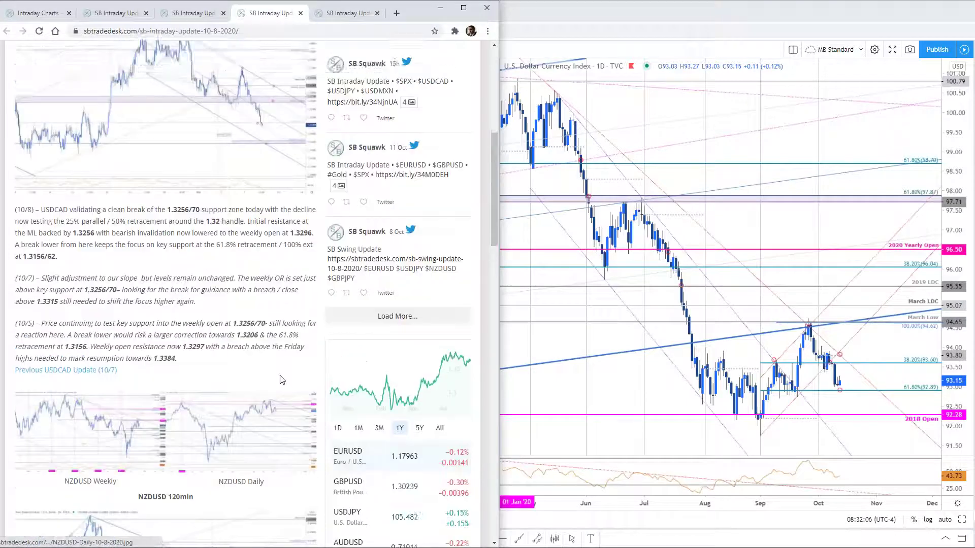
{"action": "scroll", "coordinate": [283, 380], "scroll_direction": "up", "scroll_amount": 7}
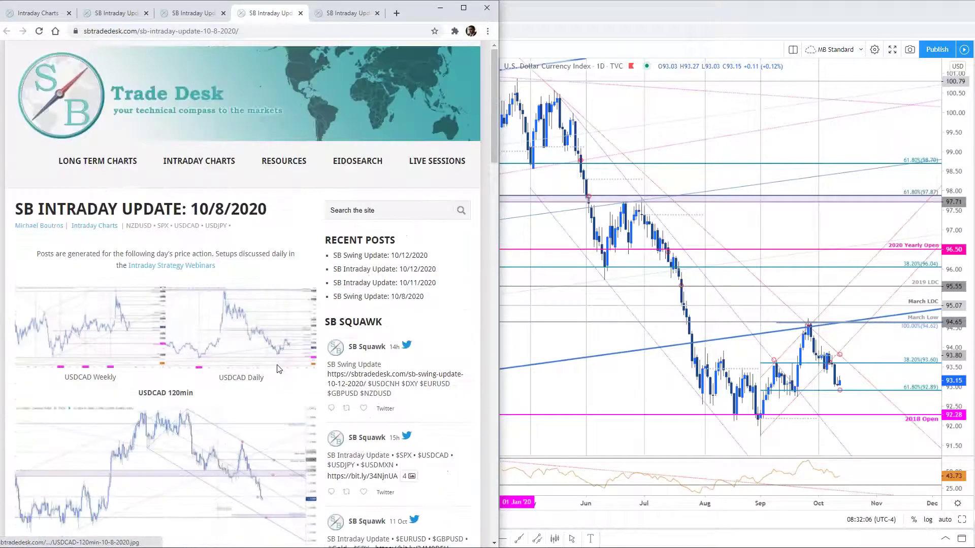
- From the Intraday Charts list, open the 10/6/2020 update in a new tab and enlarge its DXY 120min chart
{"action": "left_click", "coordinate": [32, 13]}
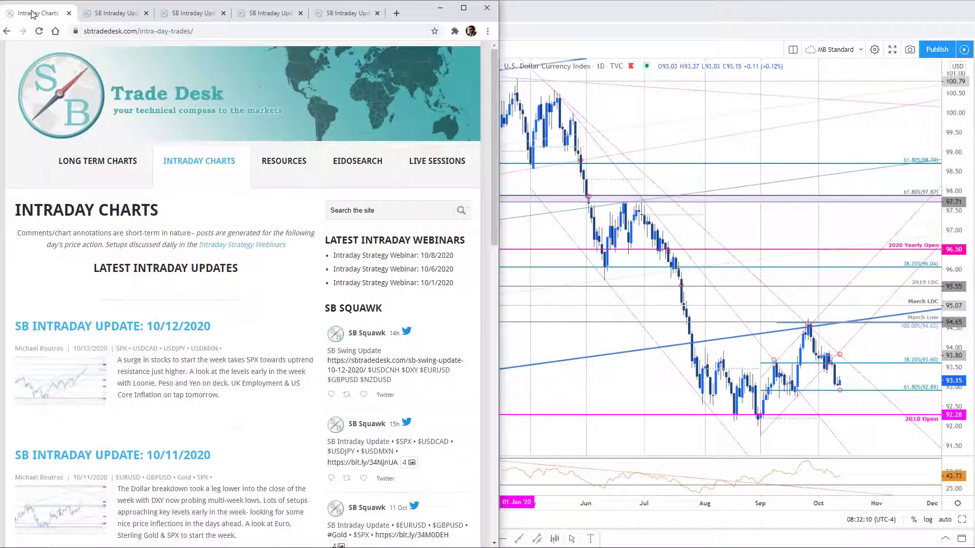
{"action": "scroll", "coordinate": [279, 396], "scroll_direction": "down", "scroll_amount": 3}
{"action": "scroll", "coordinate": [278, 396], "scroll_direction": "down", "scroll_amount": 5}
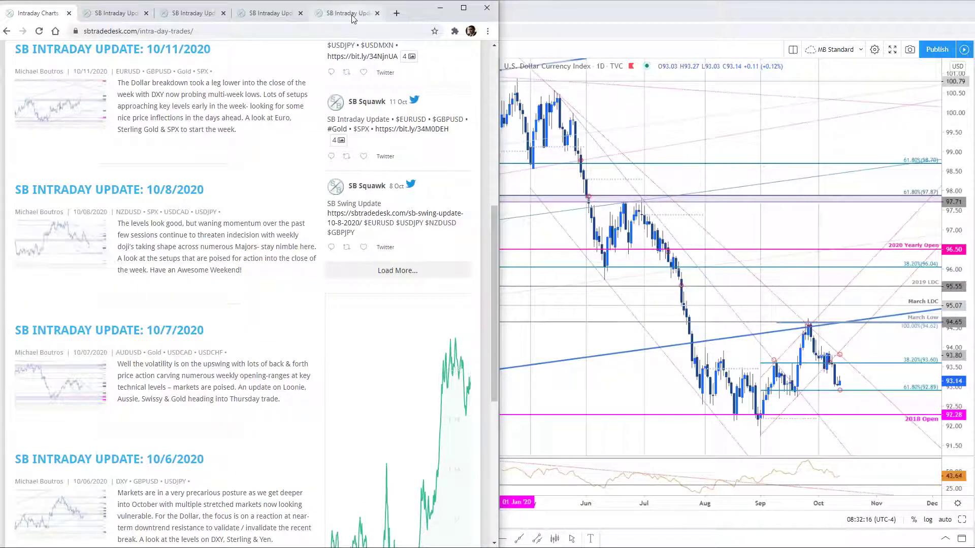
{"action": "middle_click", "coordinate": [194, 467]}
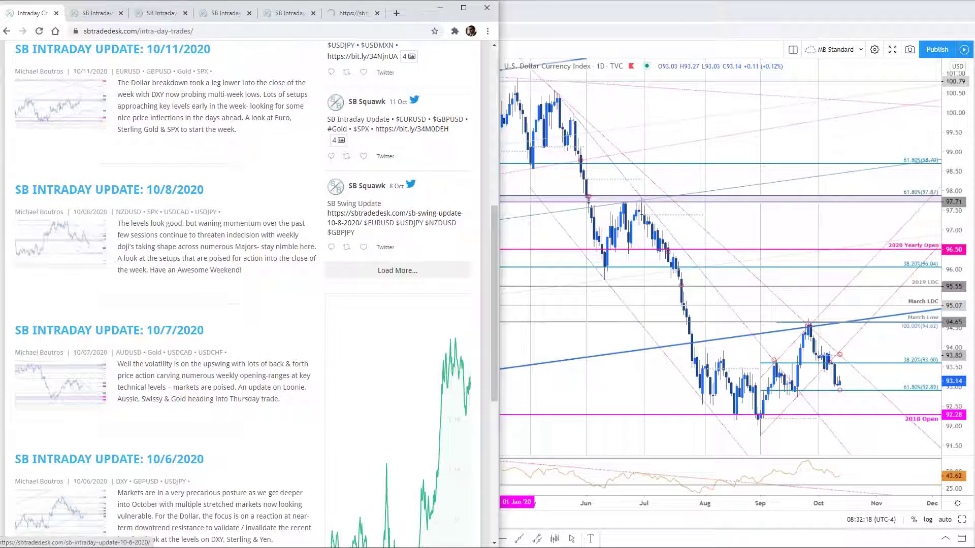
{"action": "left_click", "coordinate": [351, 14]}
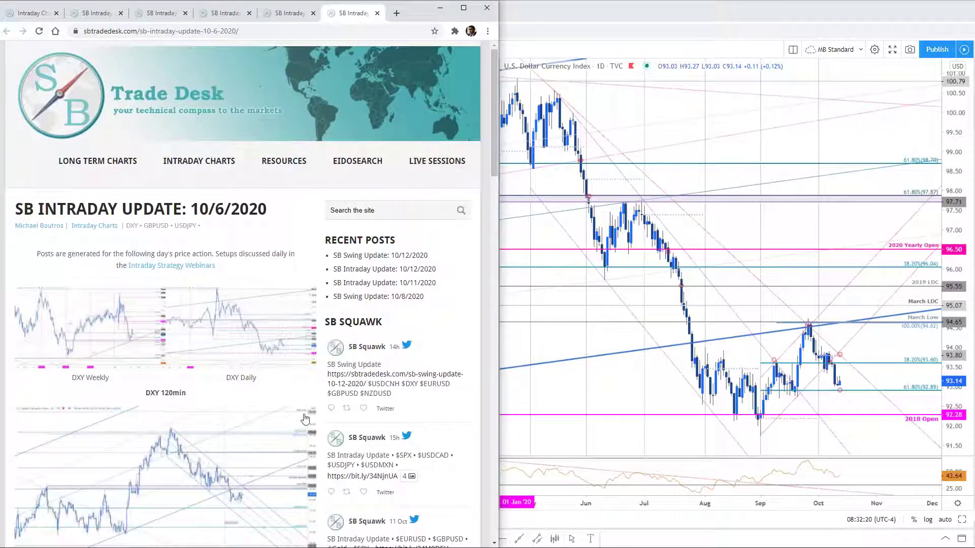
{"action": "scroll", "coordinate": [247, 355], "scroll_direction": "down", "scroll_amount": 4}
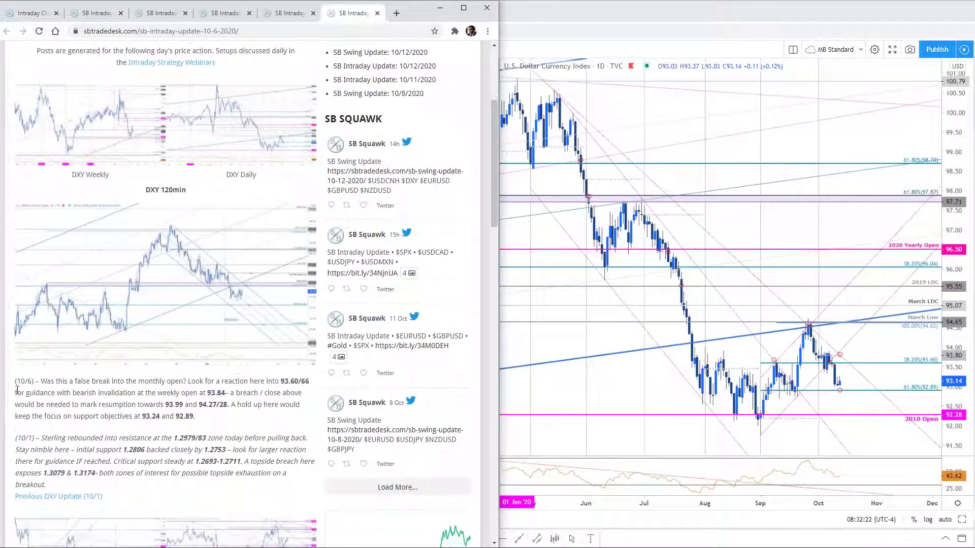
{"action": "left_click", "coordinate": [243, 293]}
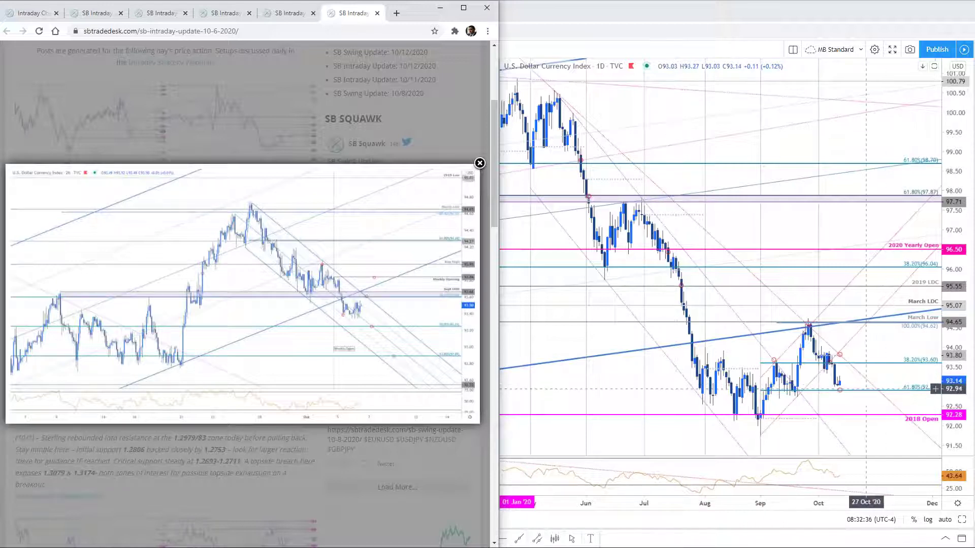
- Switch to TradingView and maximize the DXY 2-hour chart to show price action back to early September
{"action": "left_click", "coordinate": [781, 238]}
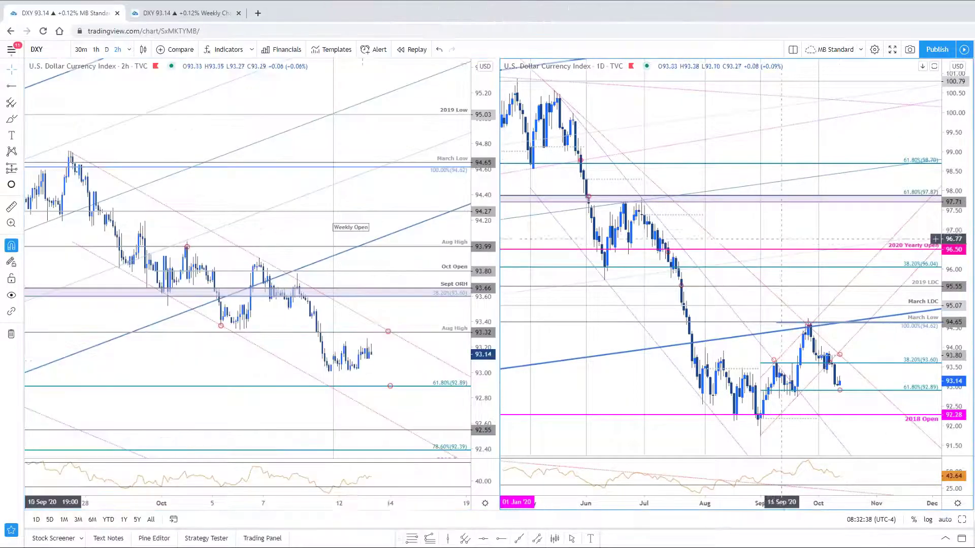
{"action": "left_click_drag", "start_coordinate": [407, 357], "coordinate": [428, 358]}
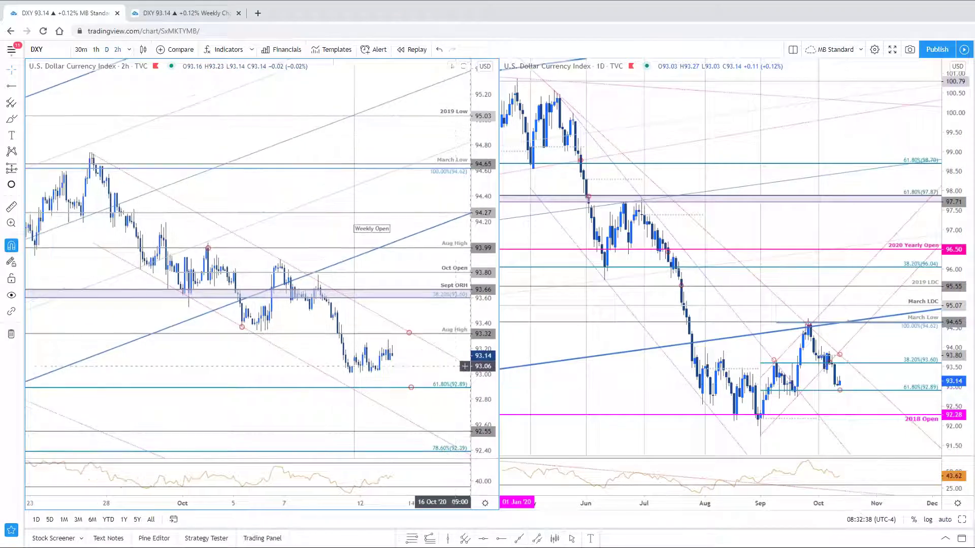
{"action": "left_click", "coordinate": [961, 519]}
{"action": "left_click_drag", "start_coordinate": [584, 308], "coordinate": [492, 262]}
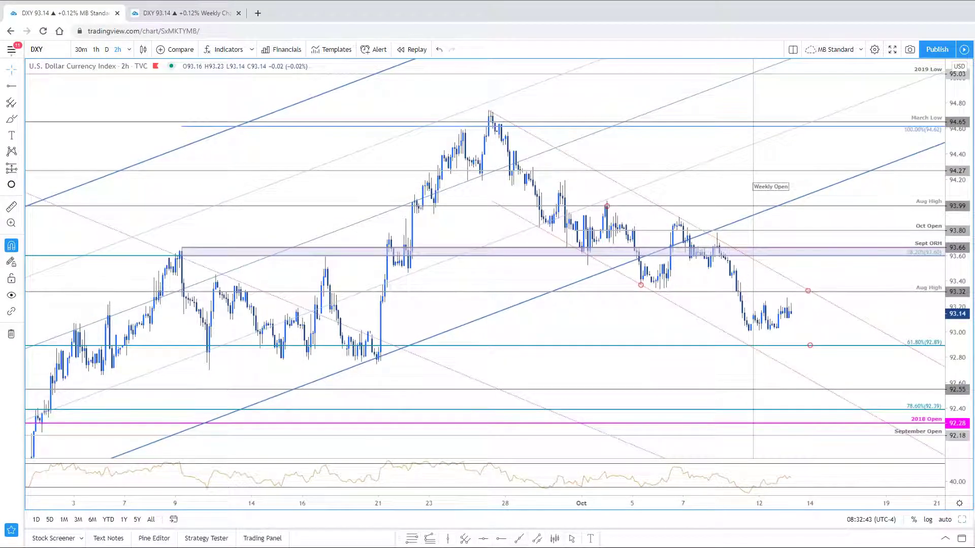
- Compare the post's enlarged DXY chart with the live 2-hour chart in TradingView around the latest price action
{"action": "key", "text": "alt+Tab"}
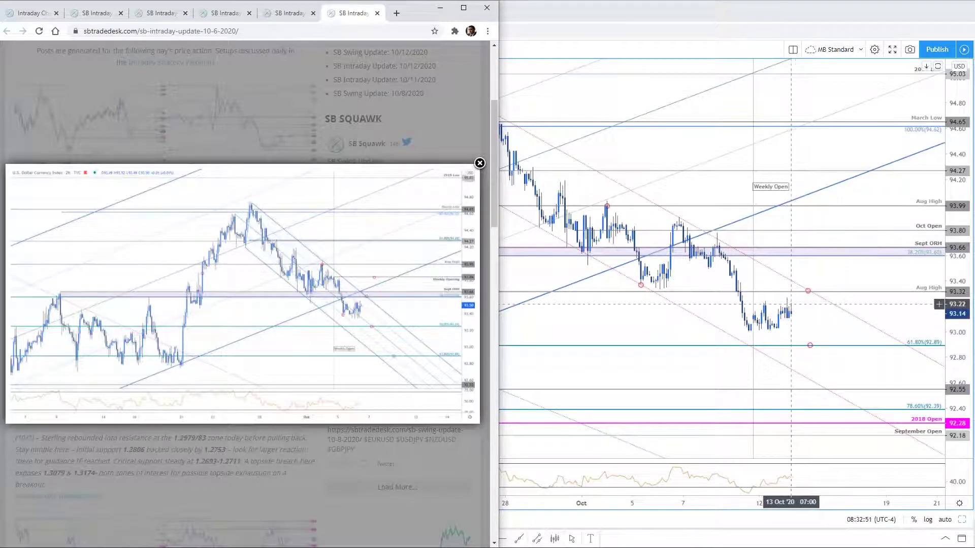
{"action": "left_click", "coordinate": [815, 330]}
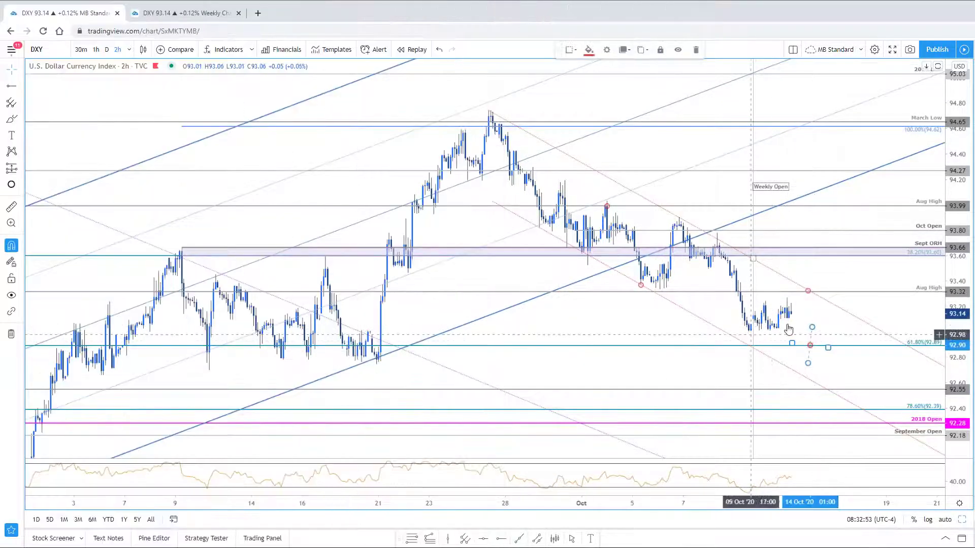
{"action": "left_click_drag", "start_coordinate": [820, 318], "coordinate": [735, 331]}
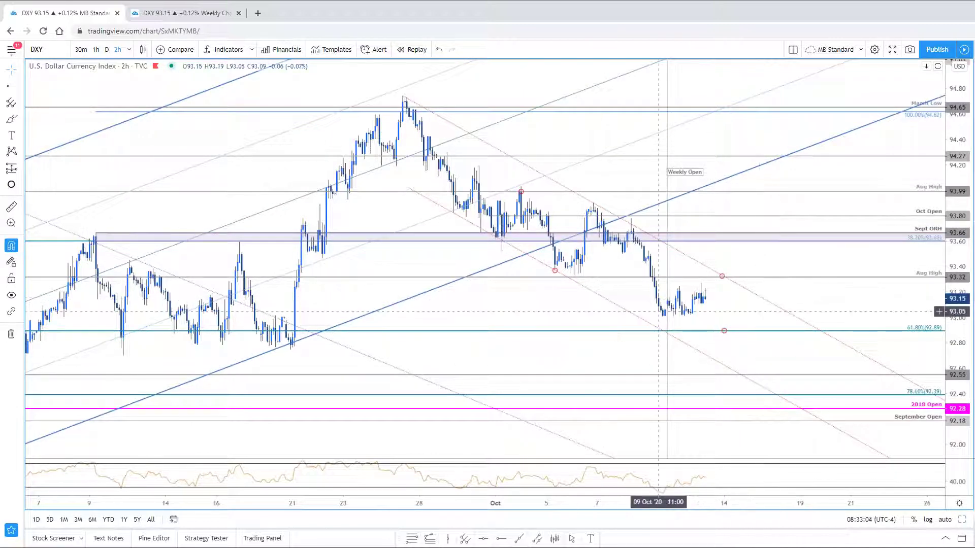
{"action": "left_click_drag", "start_coordinate": [742, 300], "coordinate": [750, 283]}
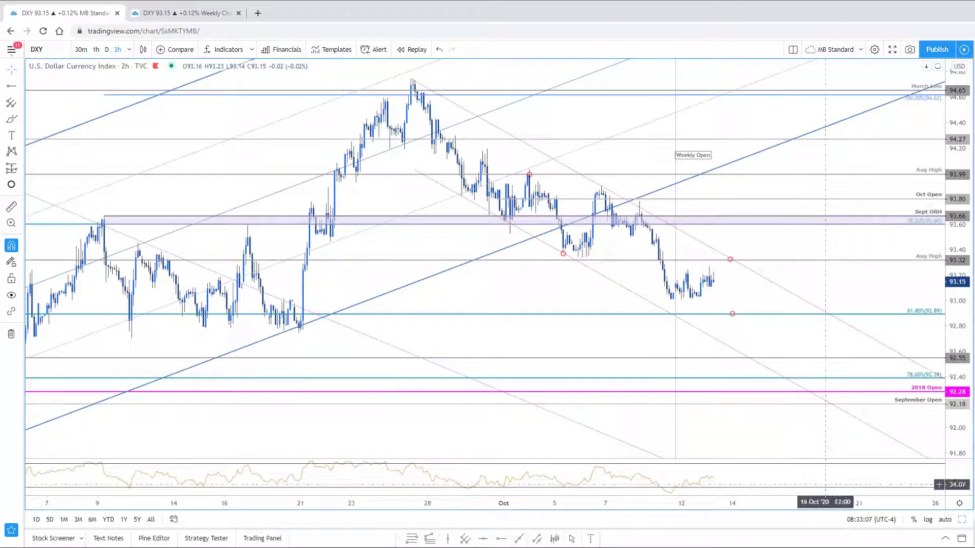
- Examine the weekly DXY chart, return to the 2-hour chart and restore the side-by-side chart layout
{"action": "left_click", "coordinate": [188, 12]}
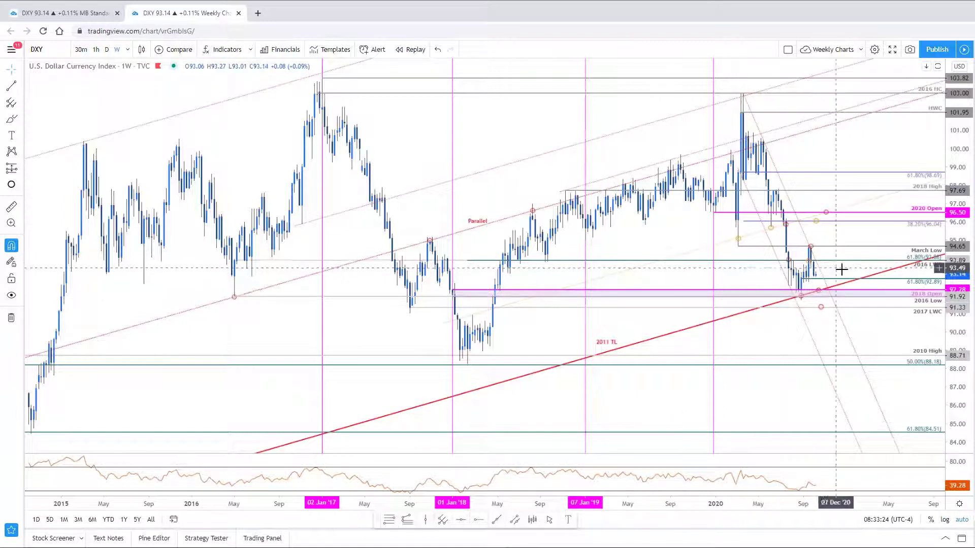
{"action": "left_click", "coordinate": [87, 18]}
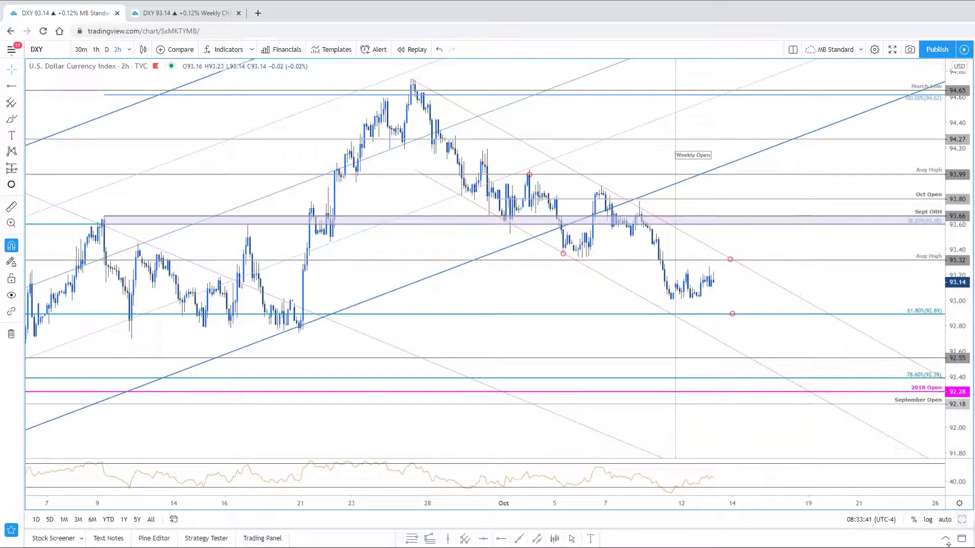
{"action": "left_click", "coordinate": [960, 519]}
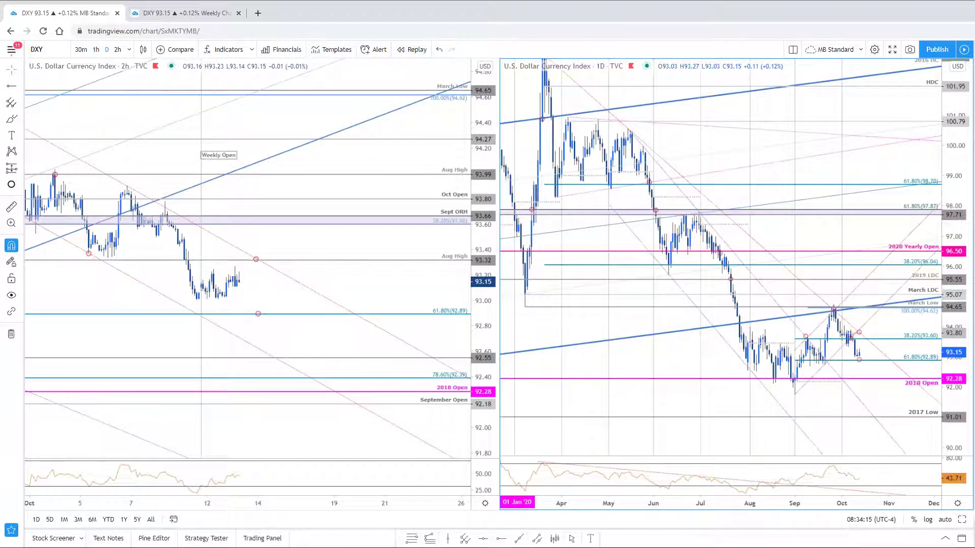
- Switch to the Trade Desk website, dismiss the enlarged chart and close the 10/6/2020 update tab
{"action": "key", "text": "alt+Tab"}
{"action": "left_click", "coordinate": [380, 118]}
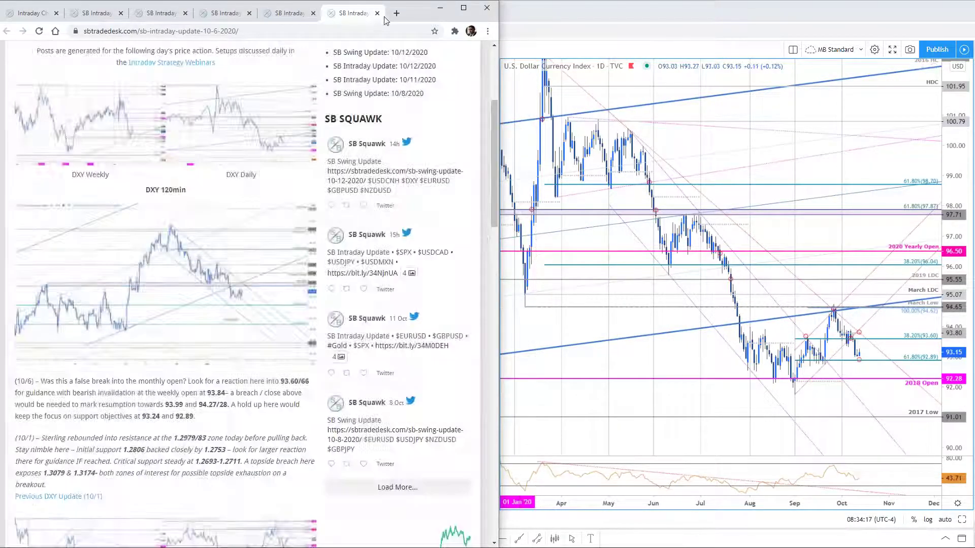
{"action": "left_click", "coordinate": [377, 13]}
- Go to the 10/11/2020 intraday update and examine its EURUSD 120min chart enlarged, closing it when done
{"action": "left_click", "coordinate": [51, 13]}
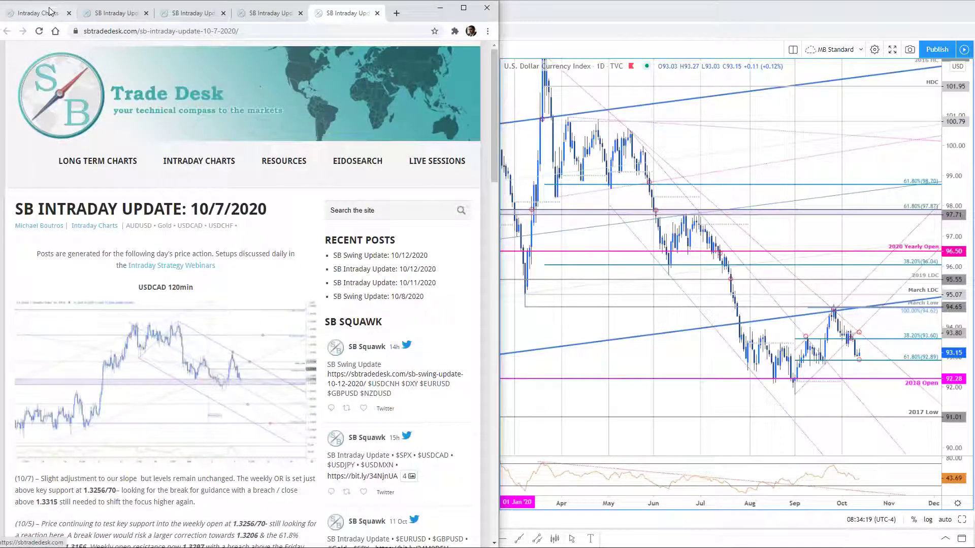
{"action": "scroll", "coordinate": [243, 295], "scroll_direction": "up", "scroll_amount": 5}
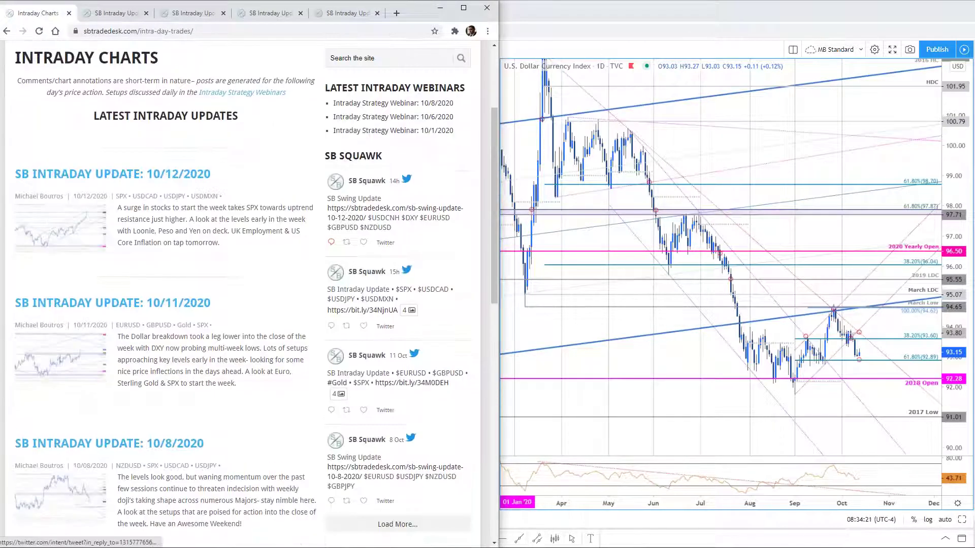
{"action": "left_click", "coordinate": [188, 16]}
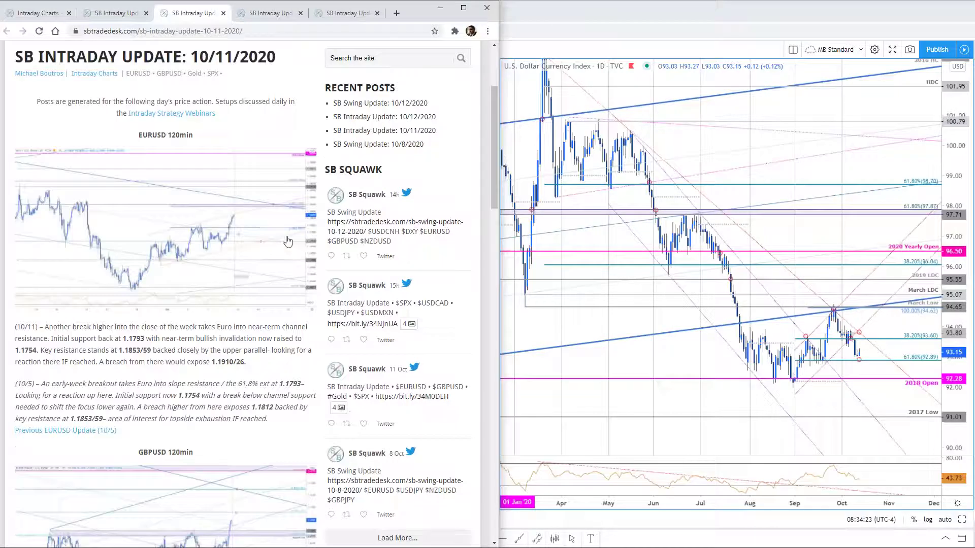
{"action": "left_click", "coordinate": [289, 264]}
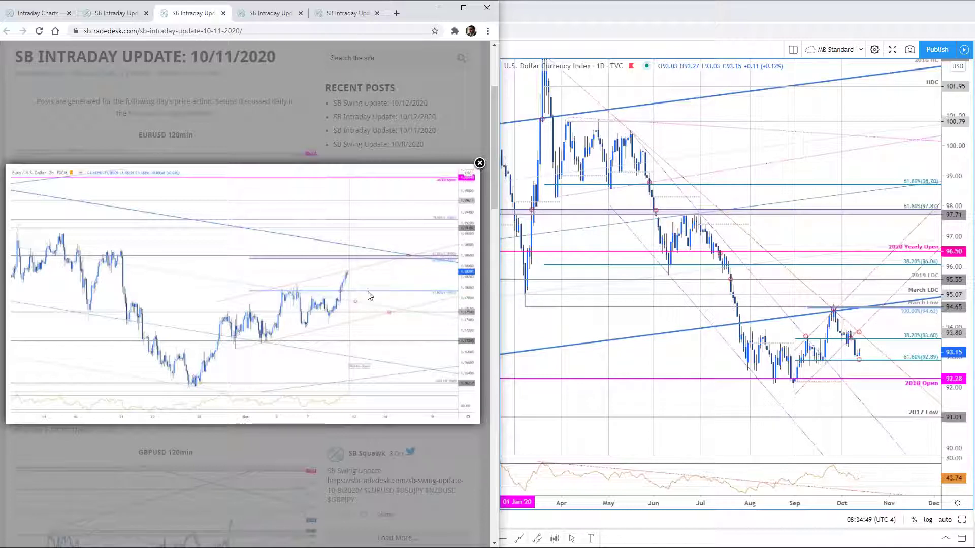
{"action": "left_click", "coordinate": [479, 164]}
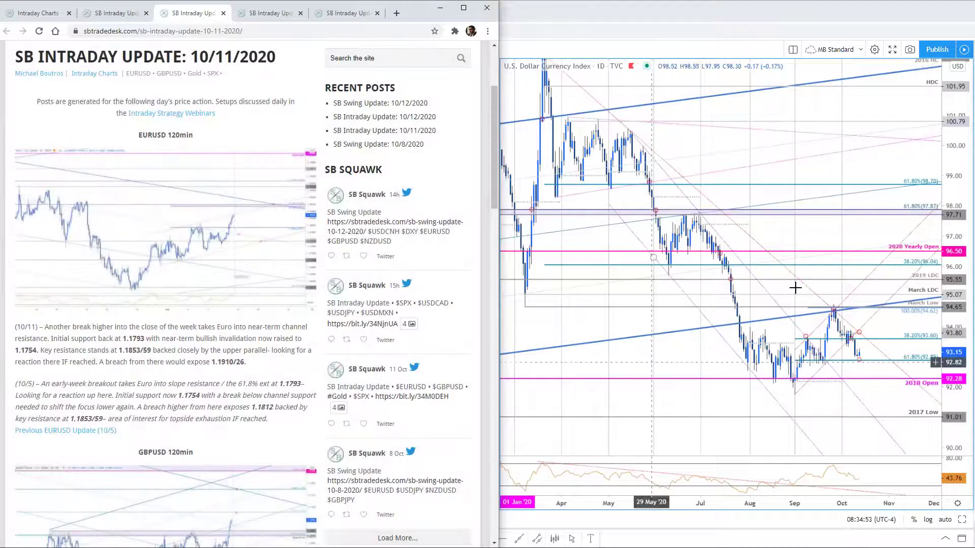
- Switch to TradingView with EURUSD loaded and review the 2-hour price action back to late August
{"action": "key", "text": "alt+Tab"}
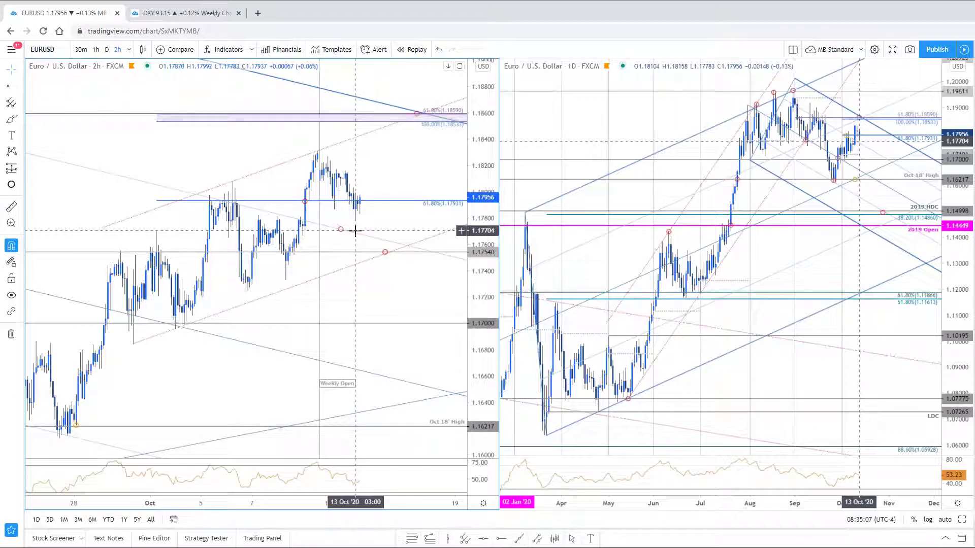
{"action": "scroll", "coordinate": [417, 318], "scroll_direction": "down", "scroll_amount": 2}
{"action": "scroll", "coordinate": [416, 374], "scroll_direction": "down", "scroll_amount": 3}
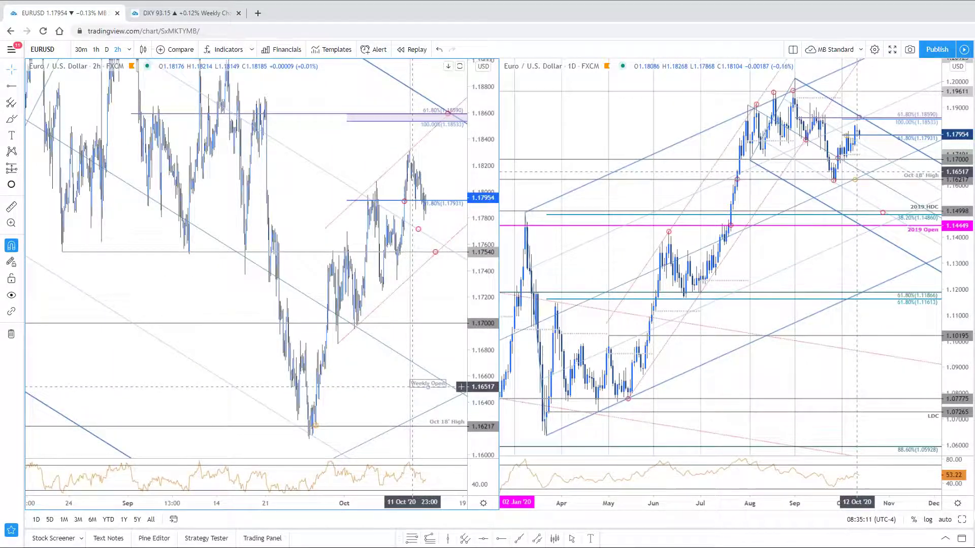
{"action": "scroll", "coordinate": [412, 388], "scroll_direction": "up", "scroll_amount": 5}
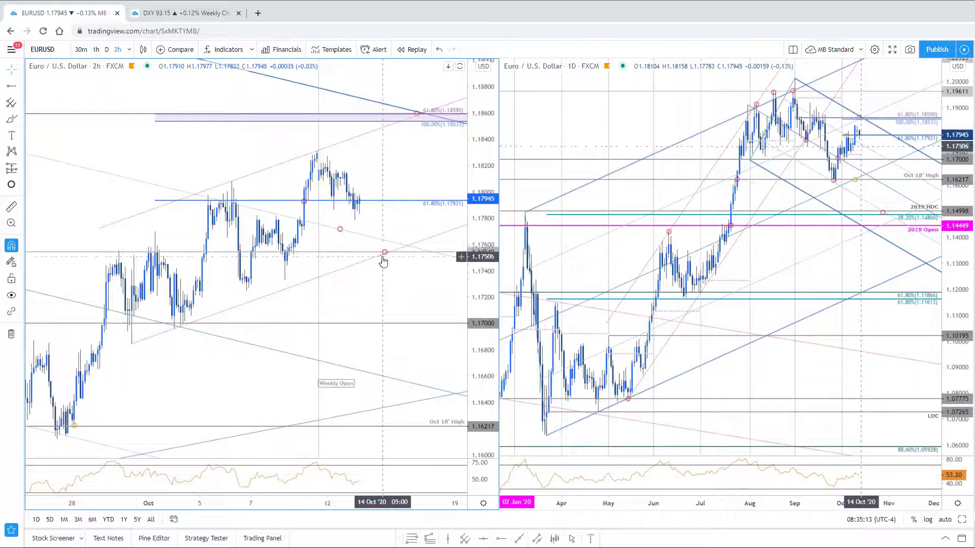
{"action": "left_click", "coordinate": [384, 251]}
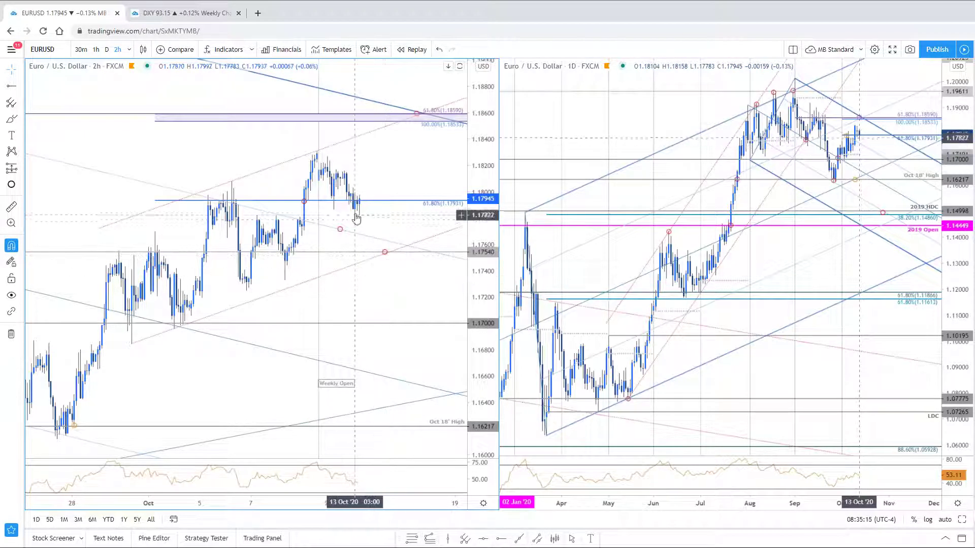
- Move the circle marker below the current EURUSD price on the 2-hour chart to about 1.17671 at 13 Oct '20 07:00
{"action": "left_click_drag", "start_coordinate": [388, 169], "coordinate": [441, 160]}
{"action": "scroll", "coordinate": [442, 160], "scroll_direction": "up", "scroll_amount": 2}
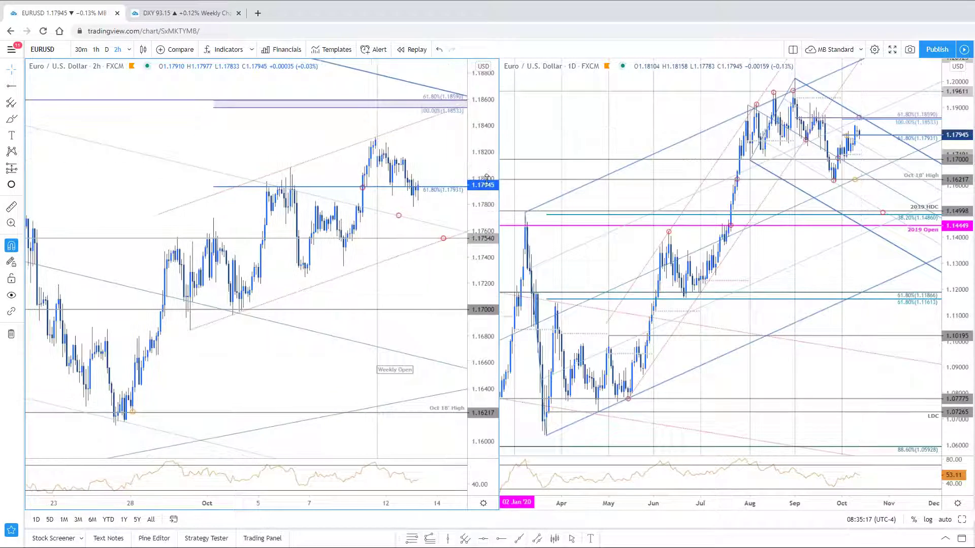
{"action": "left_click_drag", "start_coordinate": [441, 207], "coordinate": [402, 181]}
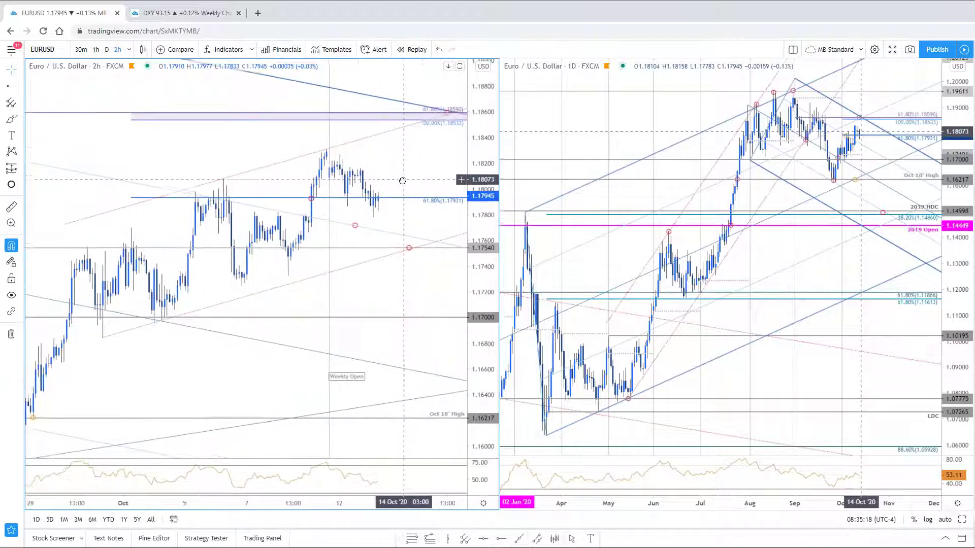
{"action": "left_click", "coordinate": [372, 229]}
{"action": "left_click_drag", "start_coordinate": [372, 230], "coordinate": [377, 231]}
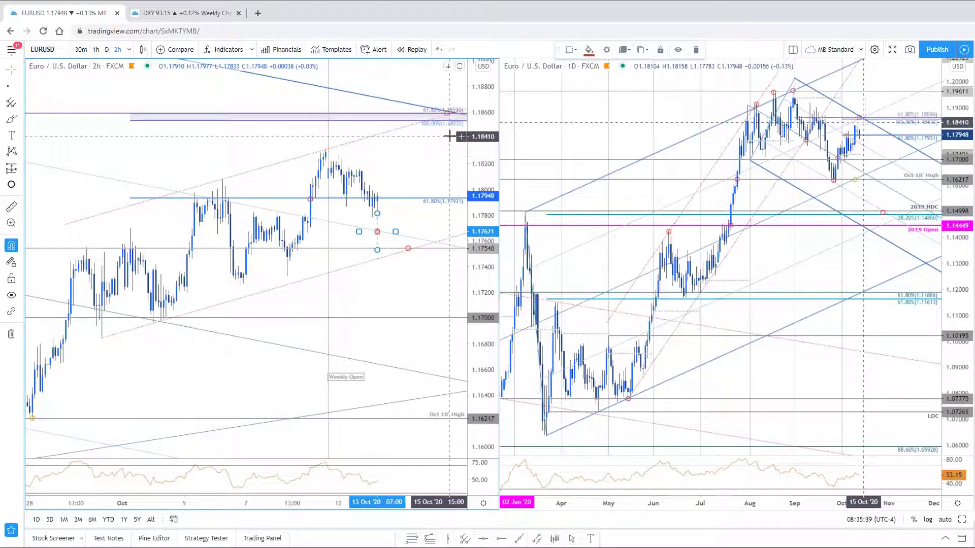
{"action": "left_click_drag", "start_coordinate": [444, 151], "coordinate": [374, 155]}
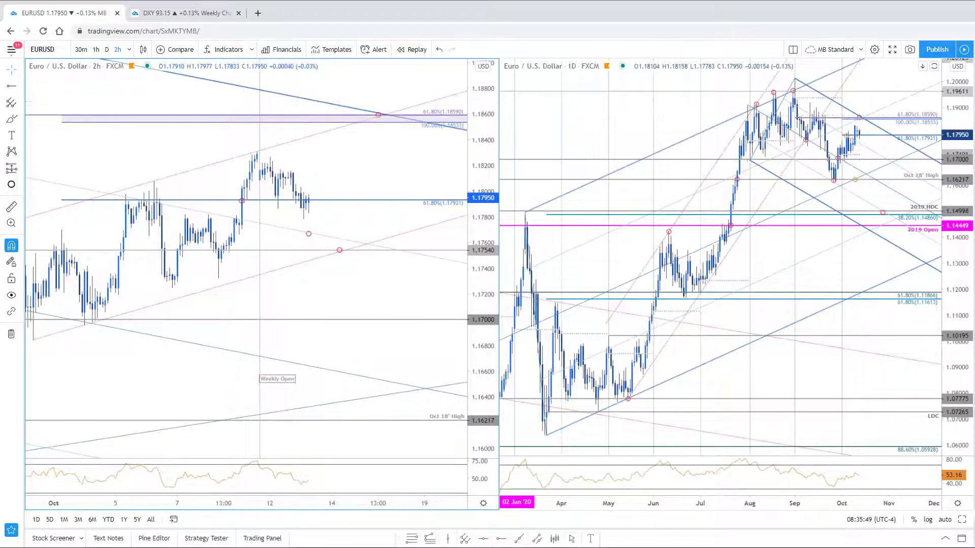
{"action": "left_click_drag", "start_coordinate": [262, 306], "coordinate": [360, 314]}
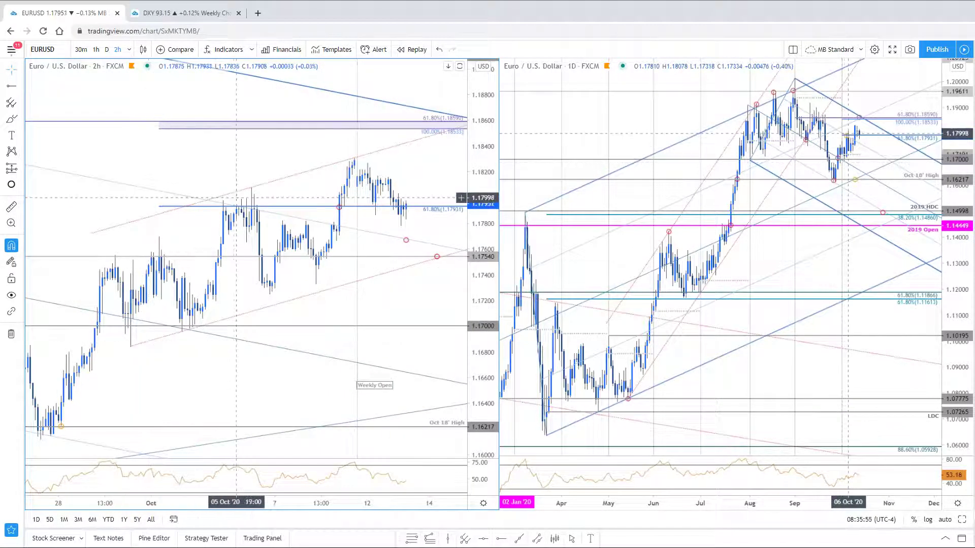
- Examine the EURUSD 2-hour chart into mid-October against the daily chart
{"action": "left_click_drag", "start_coordinate": [413, 156], "coordinate": [309, 171]}
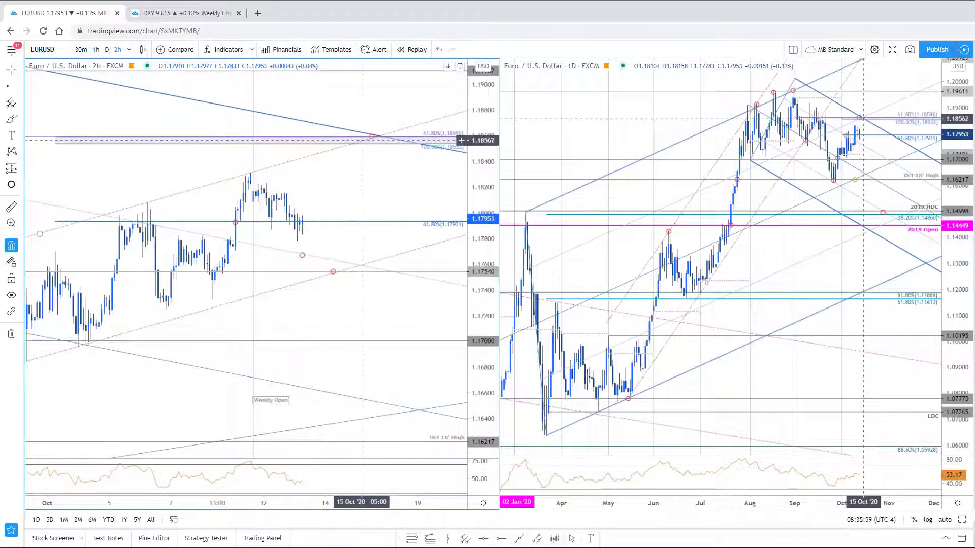
{"action": "left_click_drag", "start_coordinate": [395, 169], "coordinate": [421, 152]}
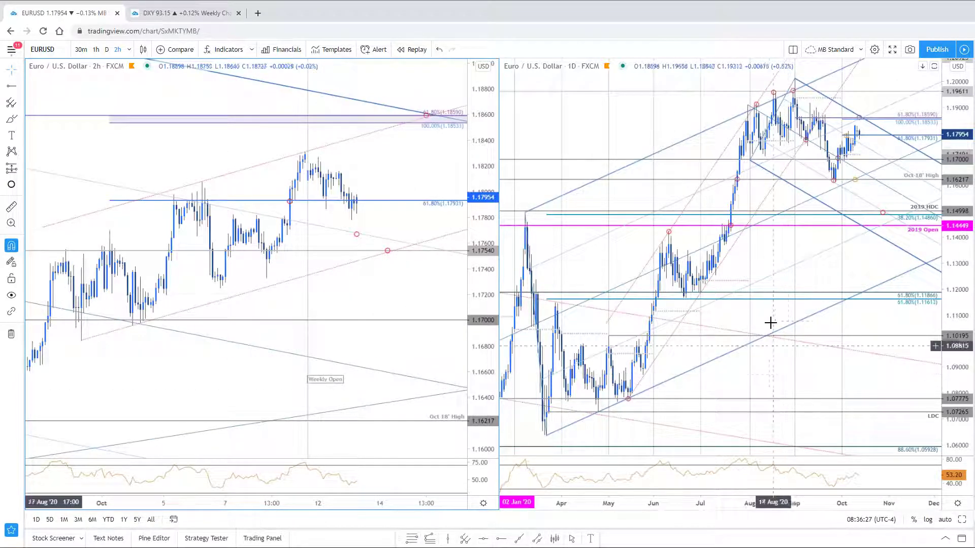
{"action": "scroll", "coordinate": [760, 314], "scroll_direction": "up", "scroll_amount": 2}
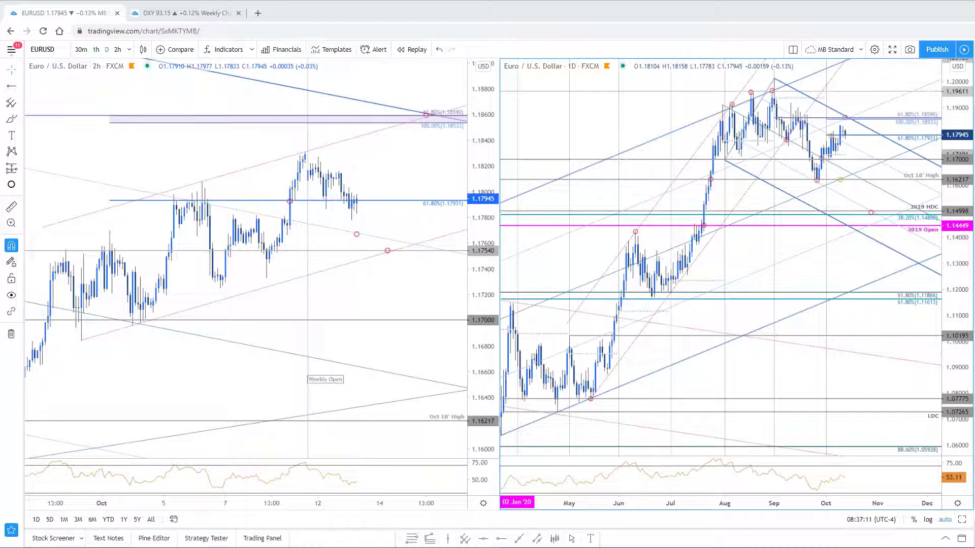
- Maximize the EURUSD 2-hour chart and review its price action back to early September
{"action": "left_click", "coordinate": [406, 163]}
{"action": "left_click", "coordinate": [961, 521]}
{"action": "left_click_drag", "start_coordinate": [866, 157], "coordinate": [762, 194]}
{"action": "scroll", "coordinate": [762, 194], "scroll_direction": "down", "scroll_amount": 5}
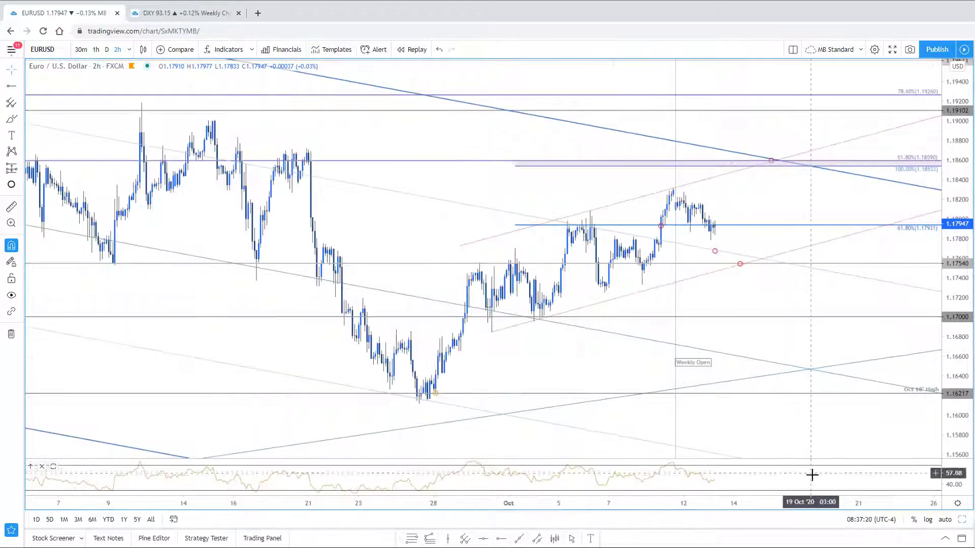
{"action": "scroll", "coordinate": [811, 475], "scroll_direction": "up", "scroll_amount": 1}
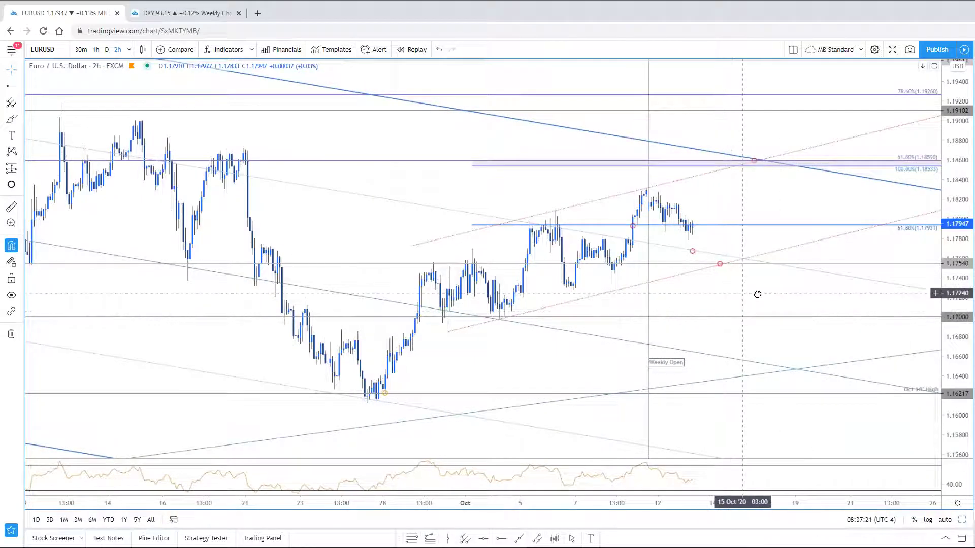
{"action": "left_click_drag", "start_coordinate": [751, 290], "coordinate": [769, 296]}
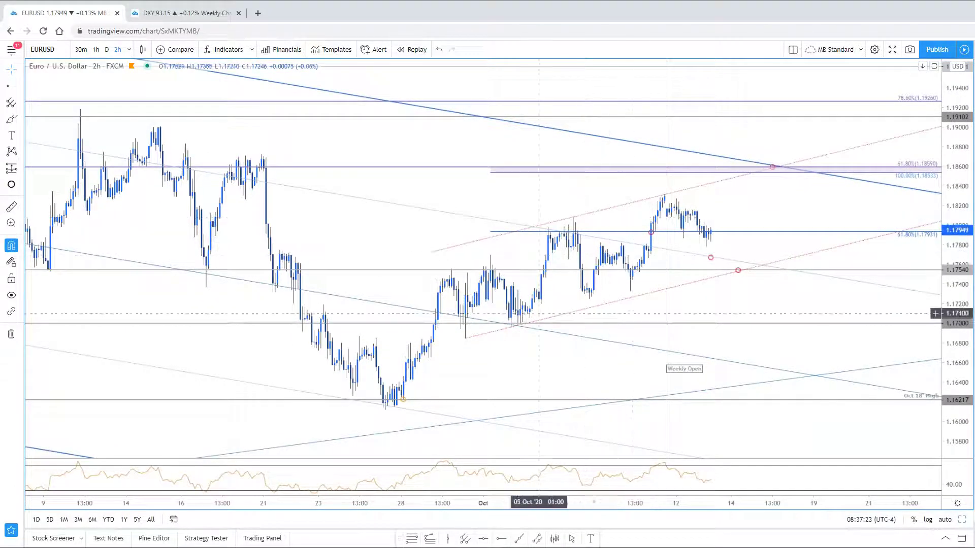
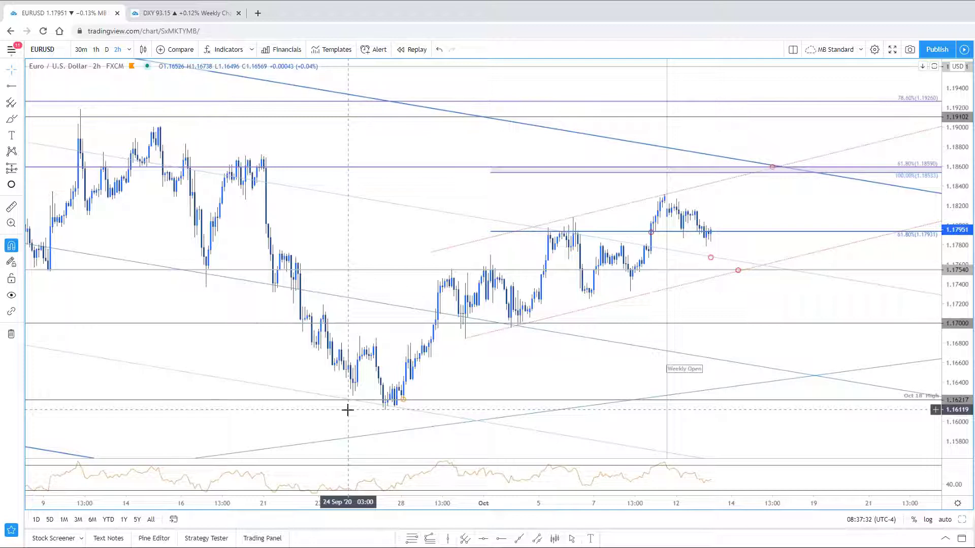
- Switch to the Trade Desk website, go to the 10/12/2020 intraday update and enlarge its USDJPY 120min chart
{"action": "key", "text": "alt+Tab"}
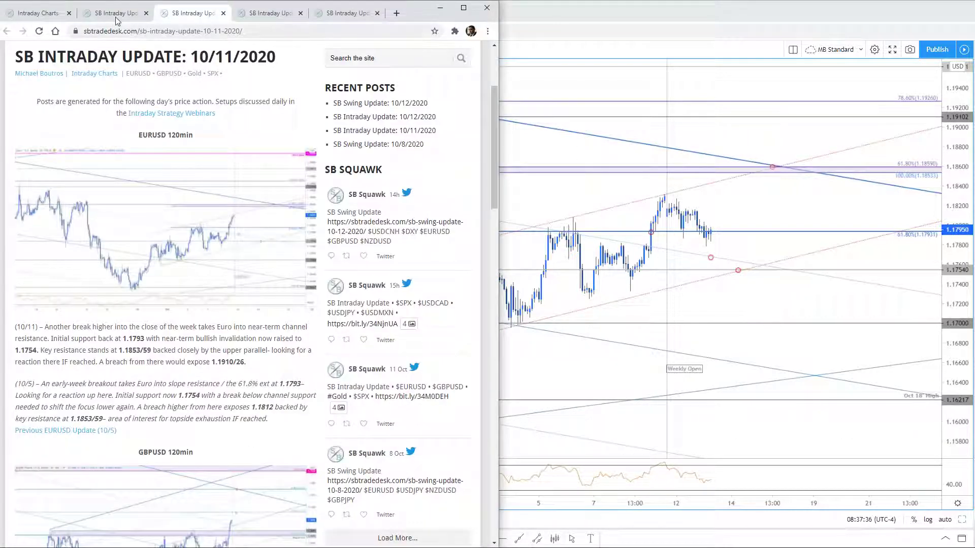
{"action": "left_click", "coordinate": [116, 14]}
{"action": "scroll", "coordinate": [359, 350], "scroll_direction": "up", "scroll_amount": 20}
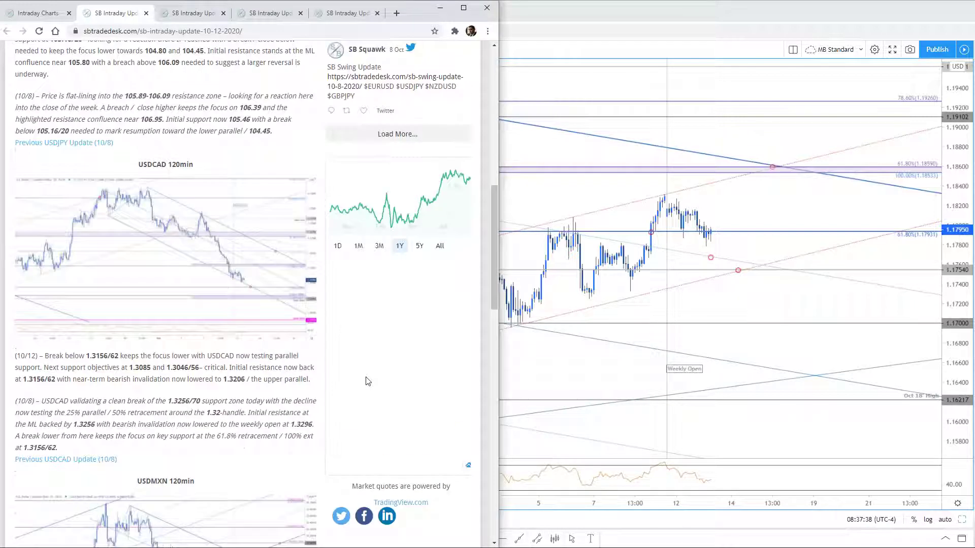
{"action": "scroll", "coordinate": [203, 441], "scroll_direction": "down", "scroll_amount": 1}
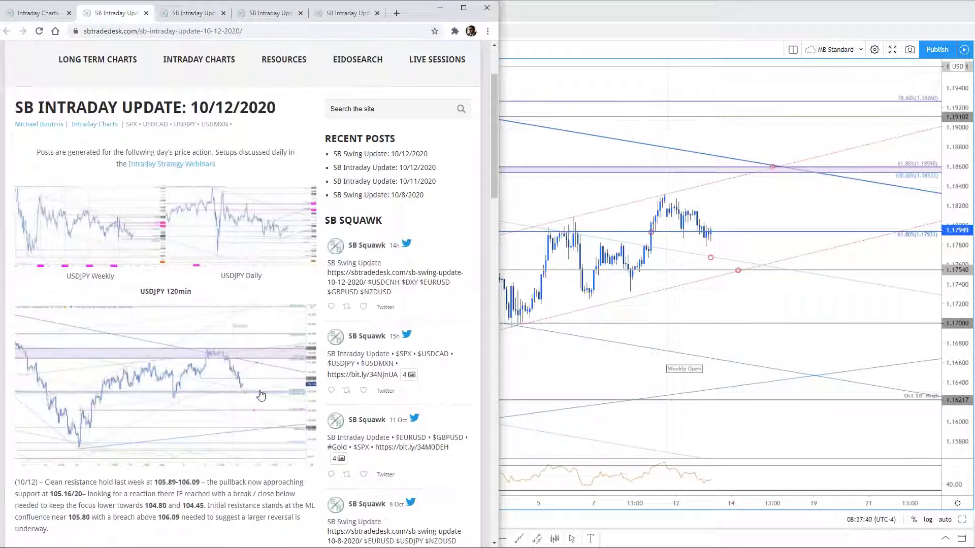
{"action": "left_click", "coordinate": [269, 396]}
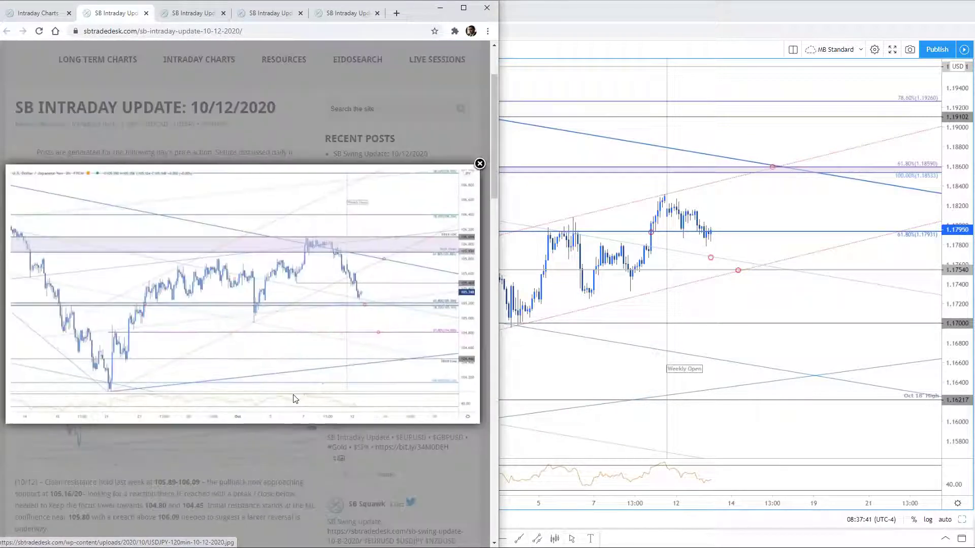
- Switch to TradingView with USDJPY loaded and trace the 2-hour chart's horizontal levels back to their 2019 and March 2020 origins
{"action": "left_click", "coordinate": [568, 152]}
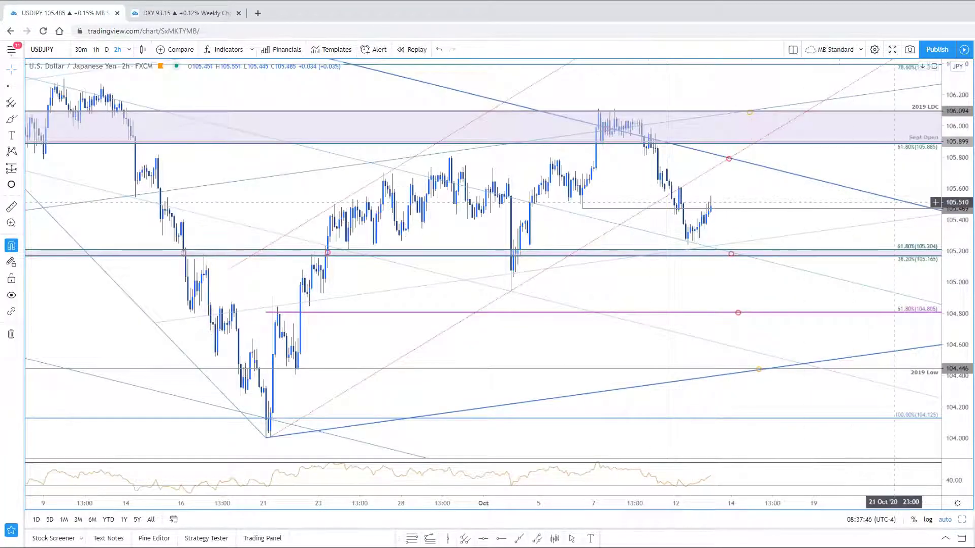
{"action": "scroll", "coordinate": [604, 235], "scroll_direction": "down", "scroll_amount": 5}
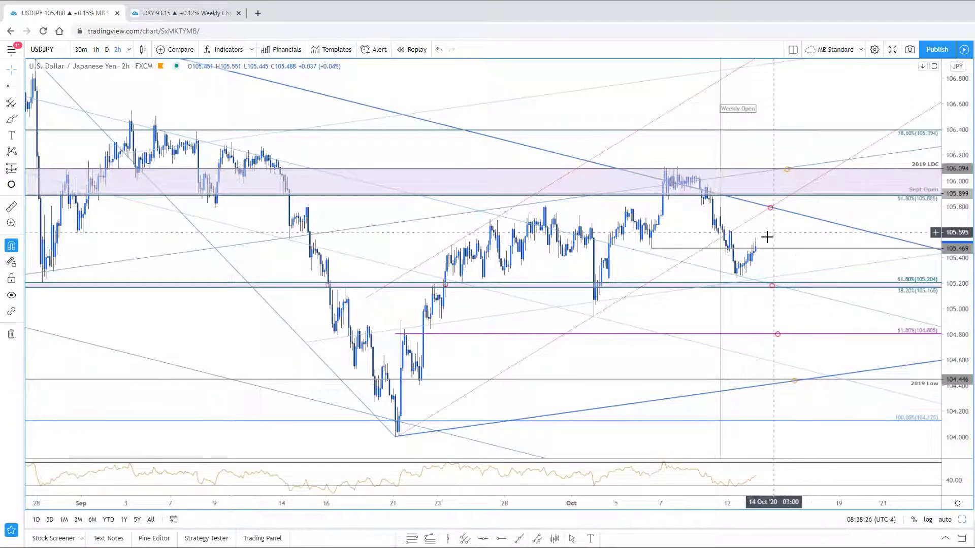
{"action": "scroll", "coordinate": [782, 223], "scroll_direction": "up", "scroll_amount": 2}
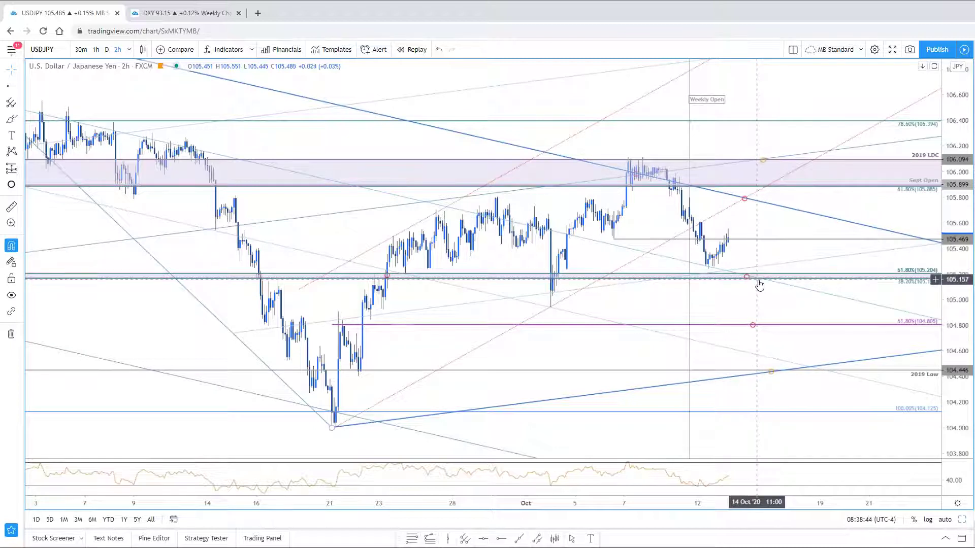
{"action": "scroll", "coordinate": [479, 366], "scroll_direction": "down", "scroll_amount": 8}
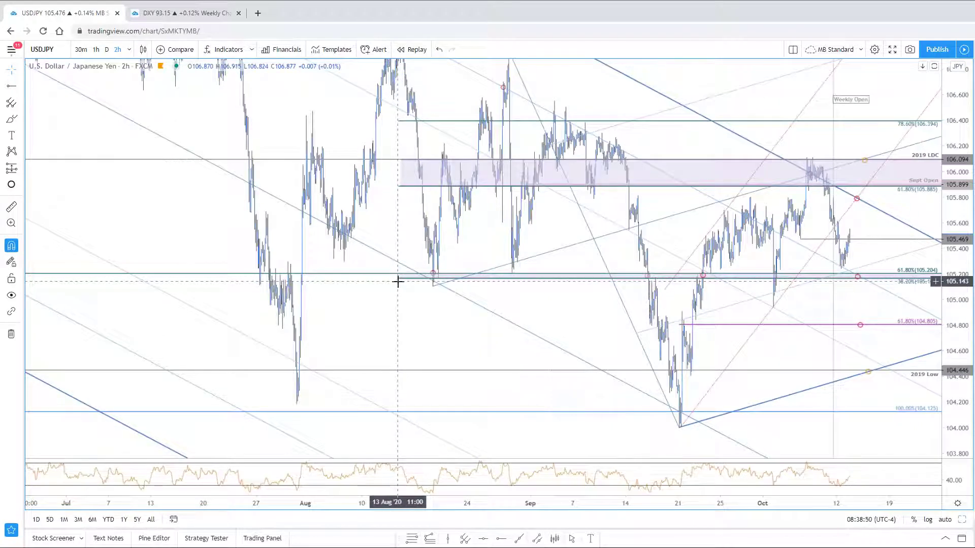
{"action": "scroll", "coordinate": [389, 290], "scroll_direction": "down", "scroll_amount": 10}
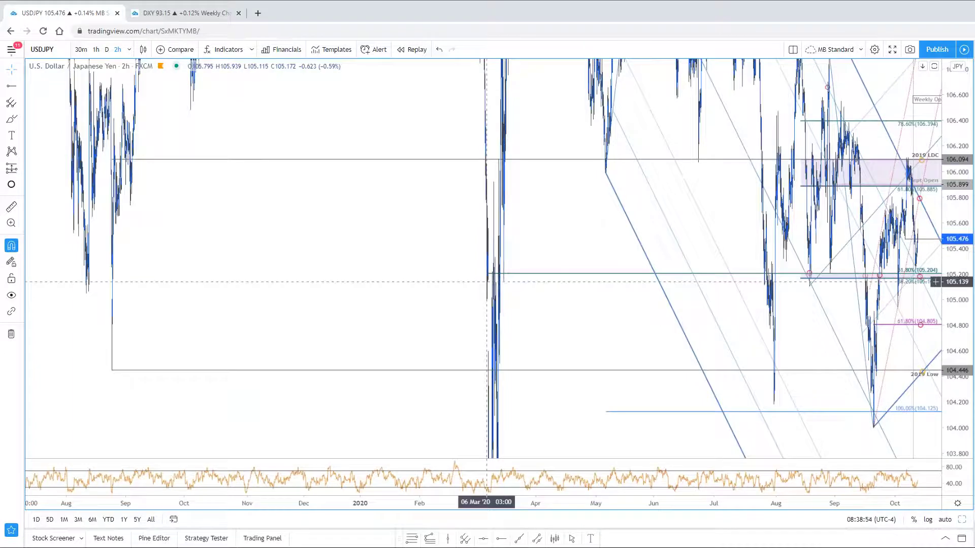
{"action": "scroll", "coordinate": [666, 377], "scroll_direction": "up", "scroll_amount": 8}
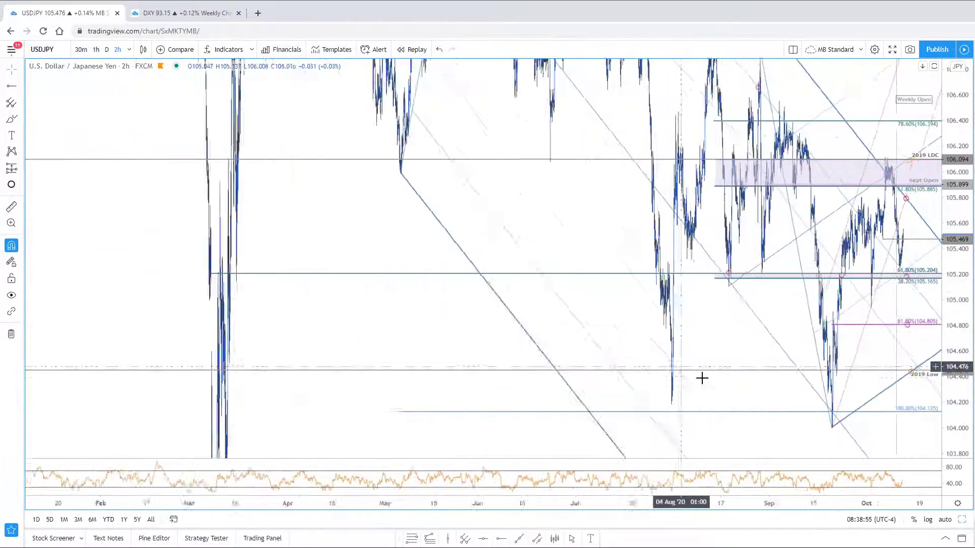
{"action": "scroll", "coordinate": [760, 377], "scroll_direction": "up", "scroll_amount": 5}
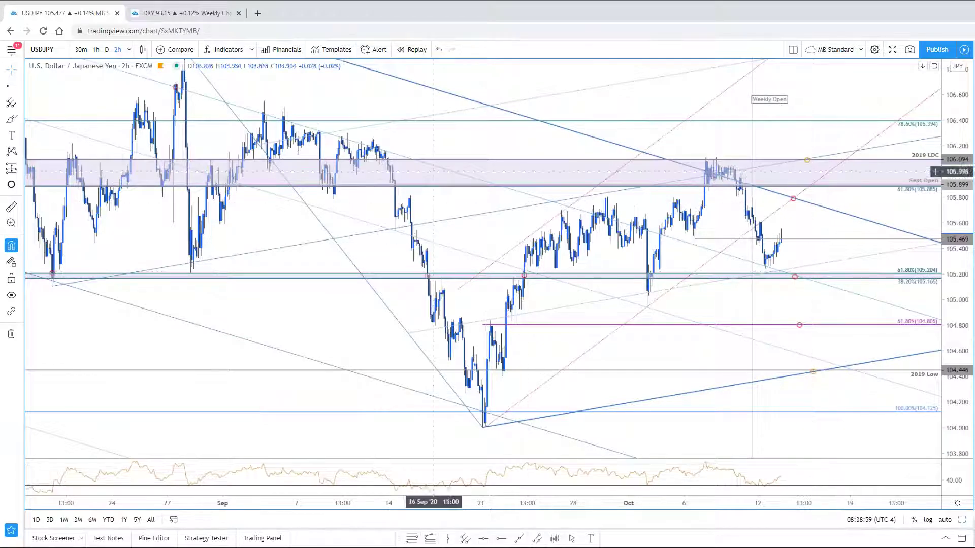
- Review the August and September swings around the shaded price zones on the USDJPY 2-hour chart
{"action": "scroll", "coordinate": [682, 254], "scroll_direction": "down", "scroll_amount": 2}
{"action": "scroll", "coordinate": [681, 254], "scroll_direction": "down", "scroll_amount": 3}
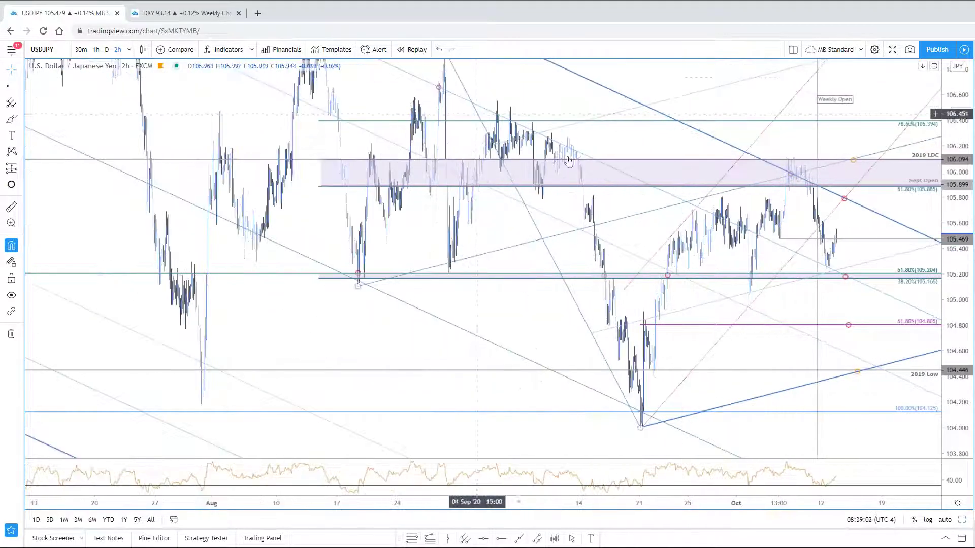
{"action": "scroll", "coordinate": [843, 290], "scroll_direction": "up", "scroll_amount": 3}
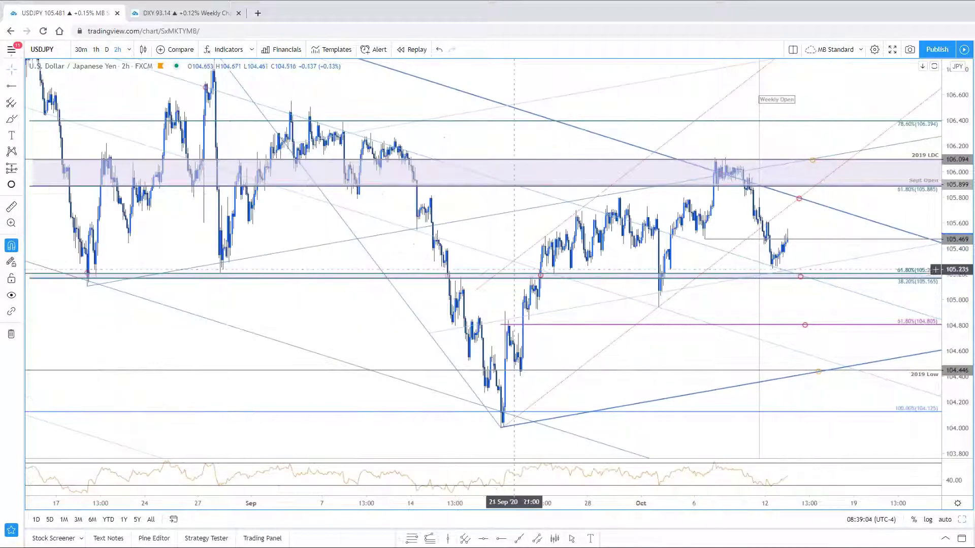
{"action": "scroll", "coordinate": [449, 266], "scroll_direction": "up", "scroll_amount": 1}
{"action": "left_click_drag", "start_coordinate": [448, 266], "coordinate": [432, 307]}
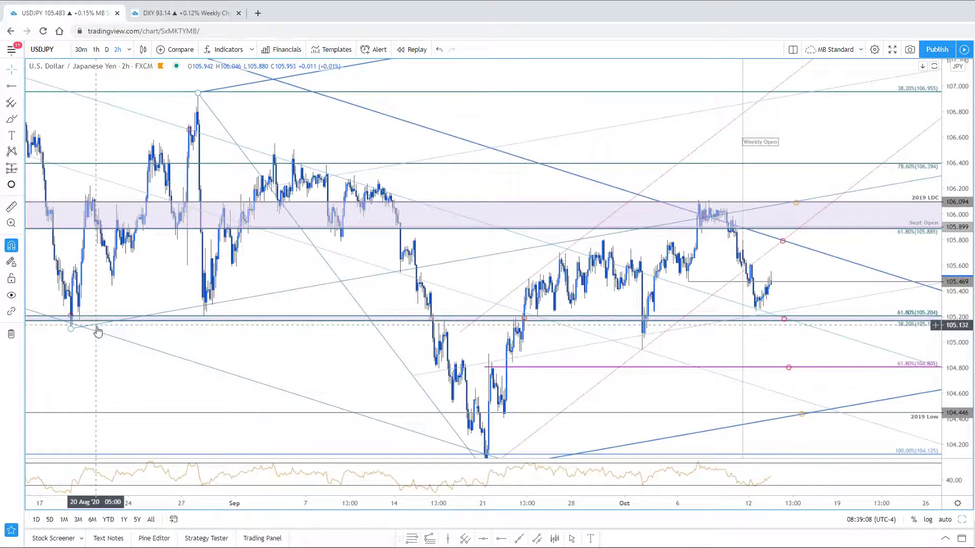
- Select the pitchfork anchored at the 18 August low and examine the mid-October support confluence on the USDJPY 2-hour chart
{"action": "left_click", "coordinate": [98, 331]}
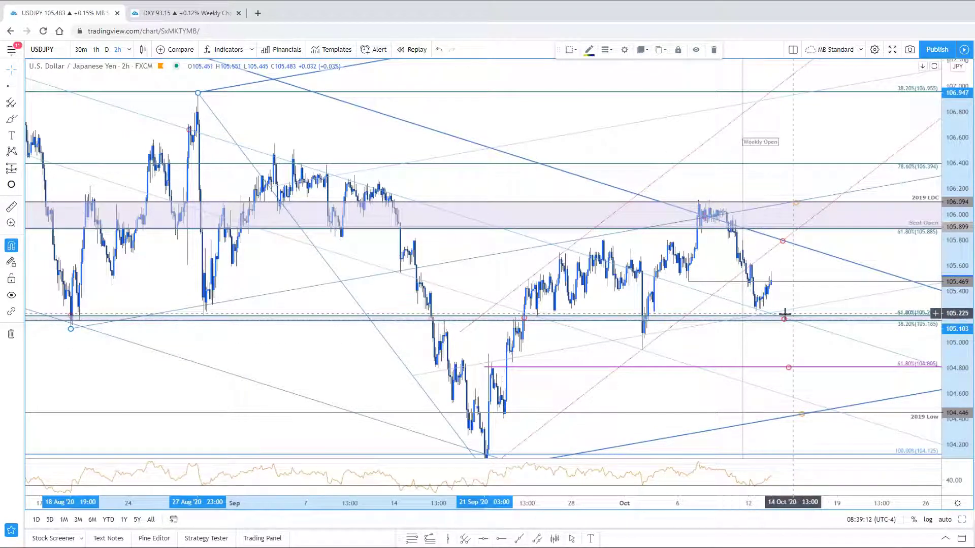
{"action": "left_click_drag", "start_coordinate": [813, 342], "coordinate": [827, 326]}
{"action": "scroll", "coordinate": [827, 326], "scroll_direction": "up", "scroll_amount": 2}
{"action": "left_click_drag", "start_coordinate": [740, 315], "coordinate": [708, 301]}
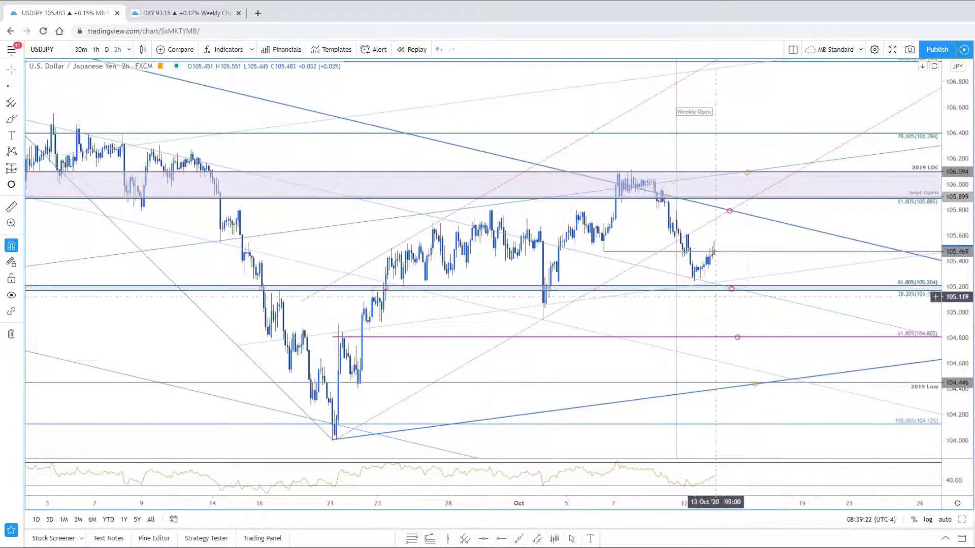
{"action": "left_click", "coordinate": [713, 290]}
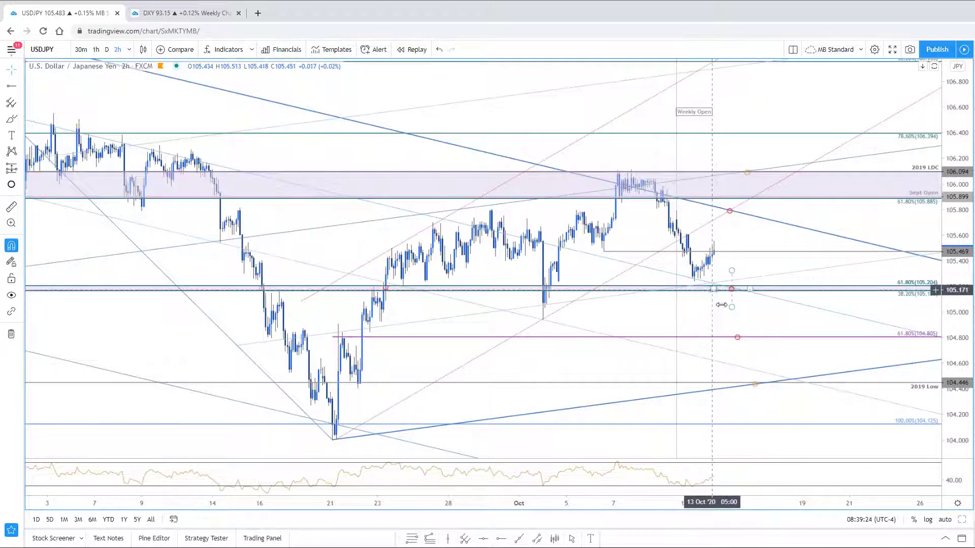
{"action": "scroll", "coordinate": [805, 332], "scroll_direction": "up", "scroll_amount": 2}
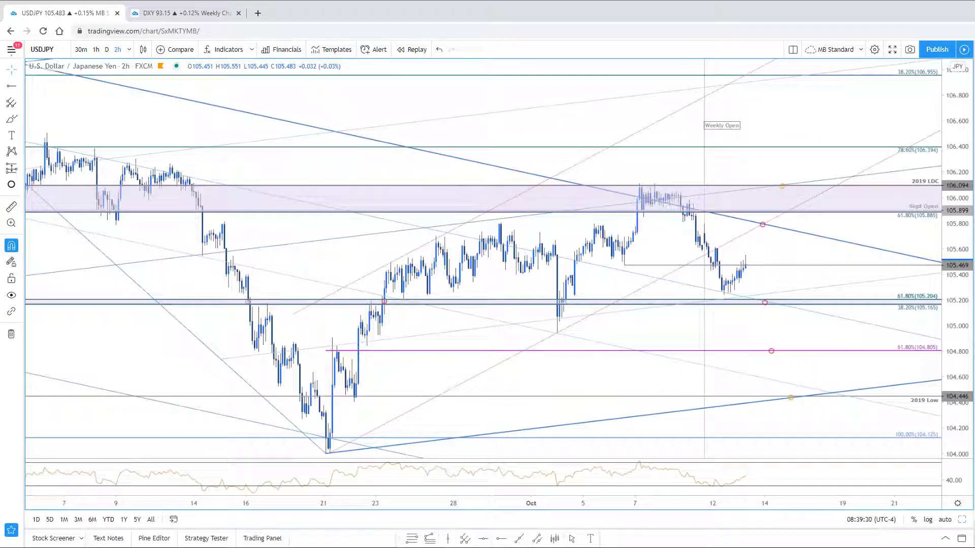
- Restore the two-chart layout and maximize the USDJPY daily chart
{"action": "left_click", "coordinate": [959, 522]}
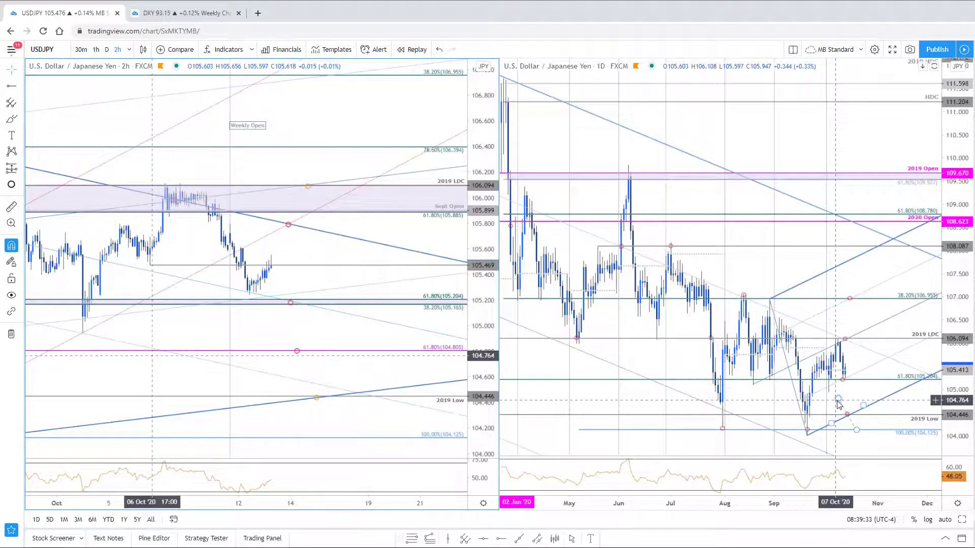
{"action": "left_click", "coordinate": [838, 402]}
{"action": "left_click", "coordinate": [959, 521]}
- Review the USDJPY daily chart's levels and channels back to September 2019, finishing in the two-chart layout
{"action": "scroll", "coordinate": [884, 406], "scroll_direction": "up", "scroll_amount": 2}
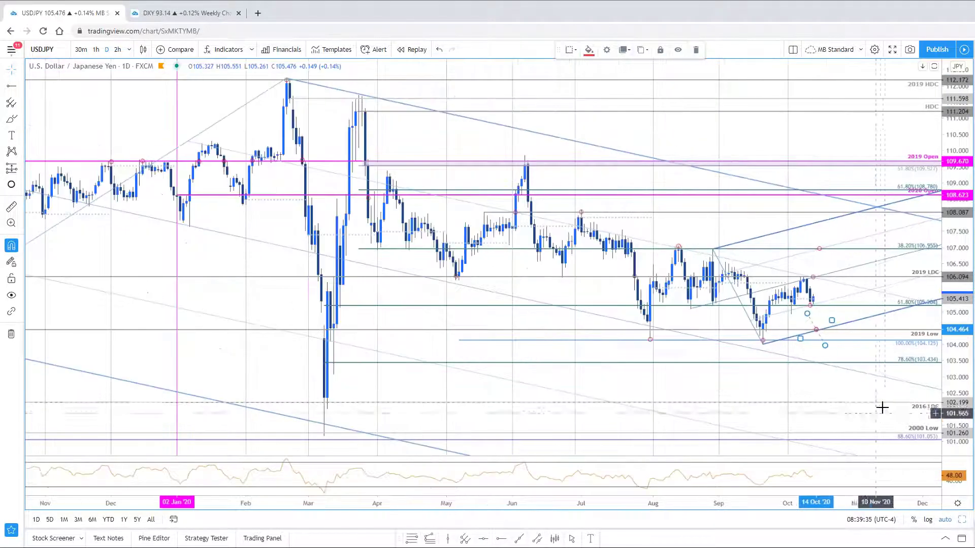
{"action": "left_click_drag", "start_coordinate": [952, 294], "coordinate": [952, 256]}
{"action": "scroll", "coordinate": [510, 318], "scroll_direction": "down", "scroll_amount": 1}
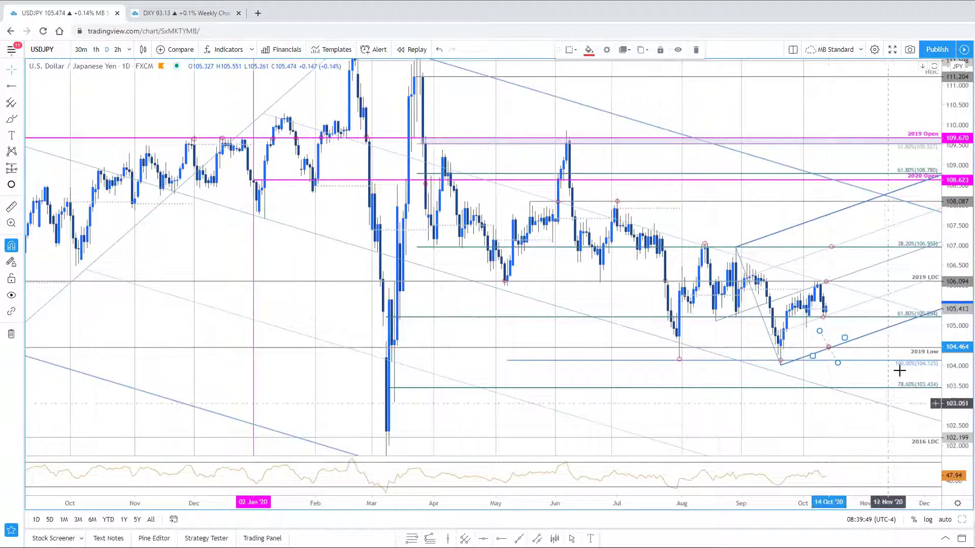
{"action": "left_click_drag", "start_coordinate": [898, 370], "coordinate": [848, 341]}
{"action": "scroll", "coordinate": [936, 350], "scroll_direction": "down", "scroll_amount": 3}
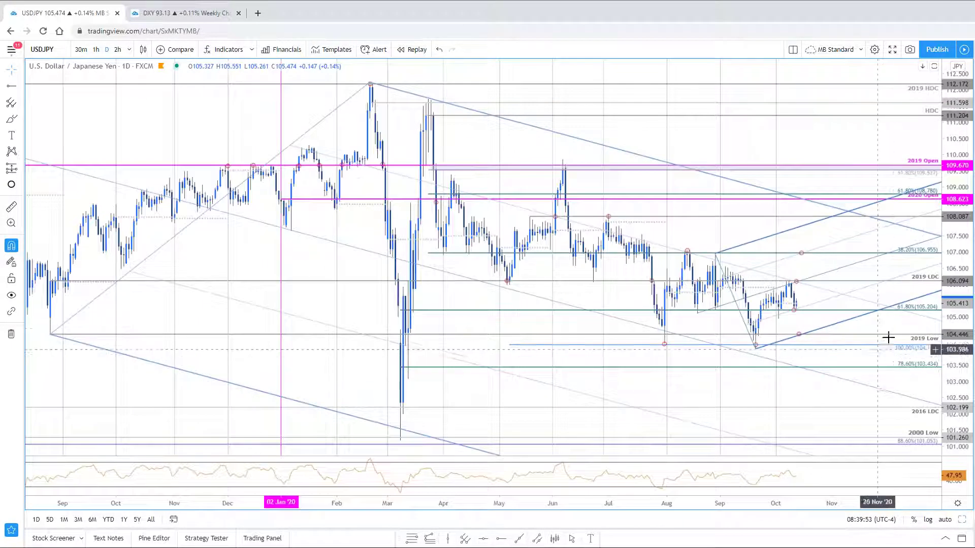
{"action": "left_click_drag", "start_coordinate": [890, 327], "coordinate": [836, 327]}
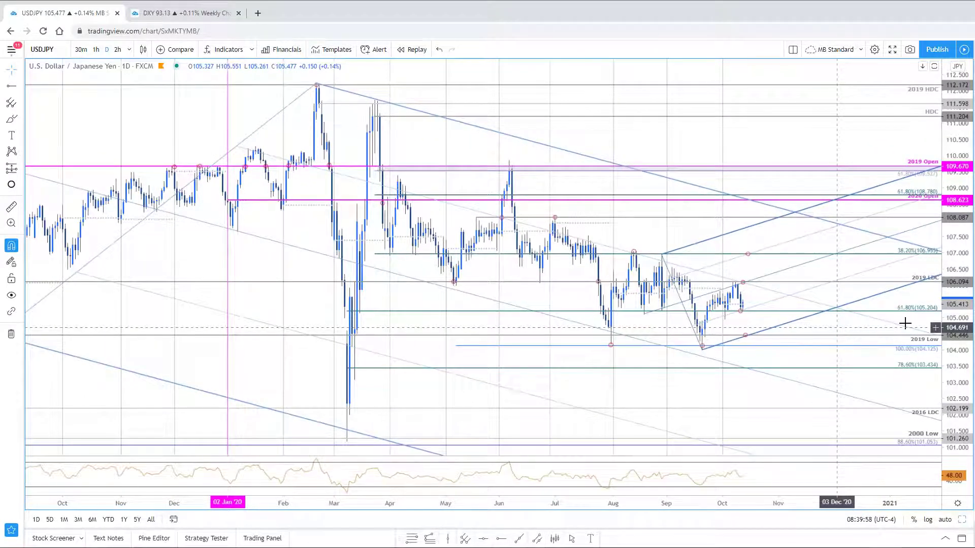
{"action": "key", "text": "alt+Return"}
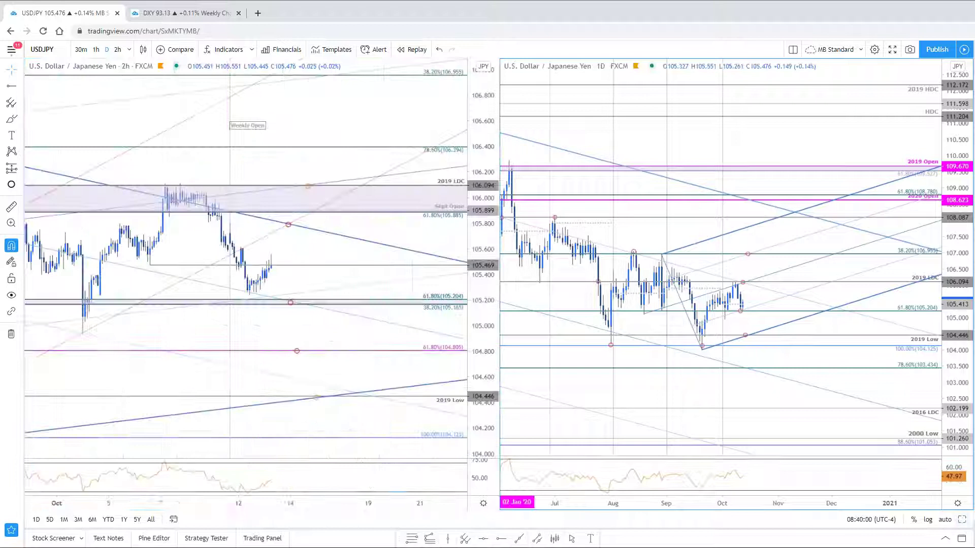
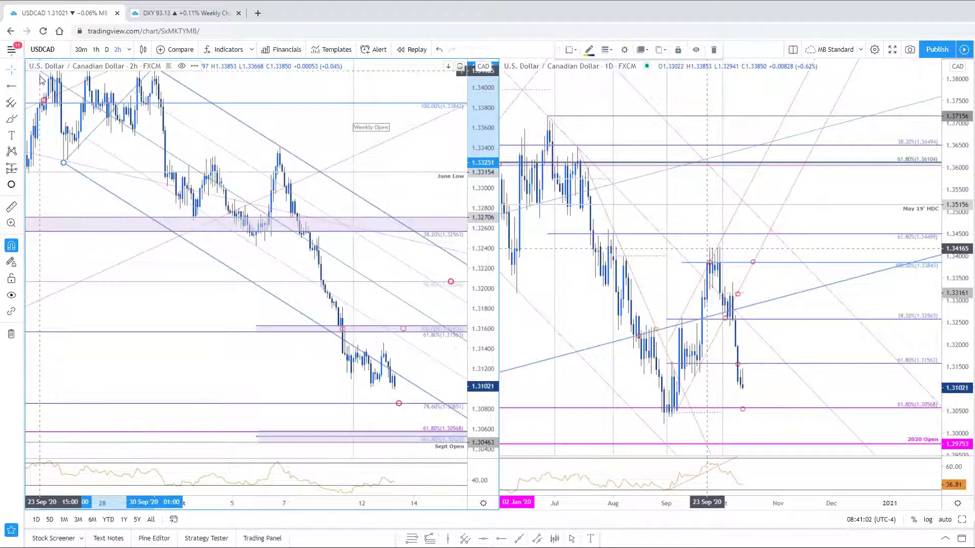
- Undo the last adjustment to the descending pitchfork on the USDCAD 2-hour chart
{"action": "key", "text": "ctrl+z"}
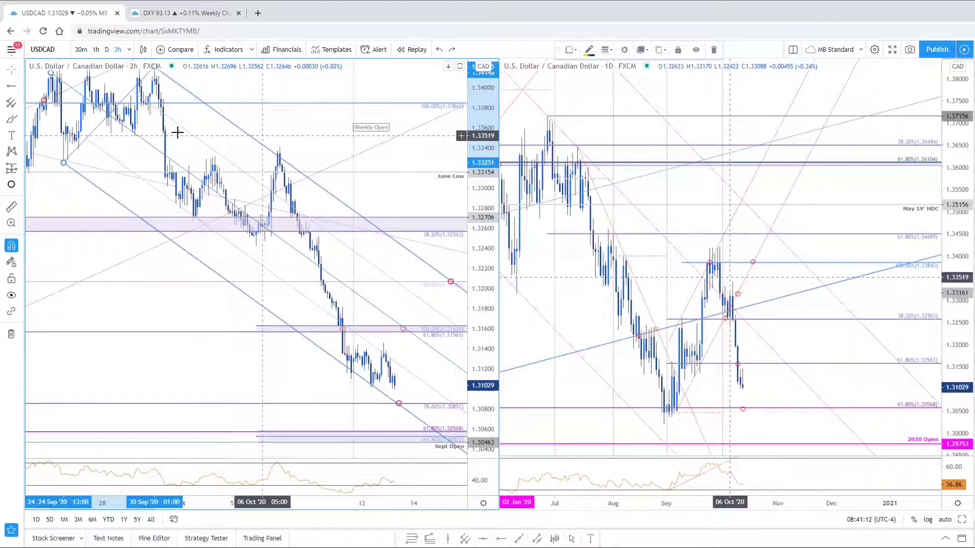
- Open the USDCAD weekly chart and examine its long-term channels and levels through 2020
{"action": "left_click", "coordinate": [167, 13]}
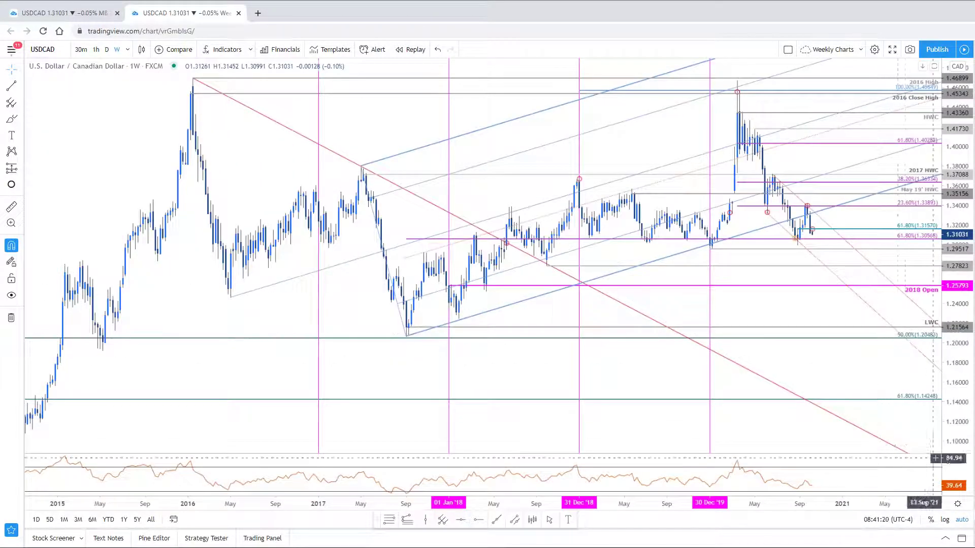
{"action": "scroll", "coordinate": [873, 429], "scroll_direction": "up", "scroll_amount": 2}
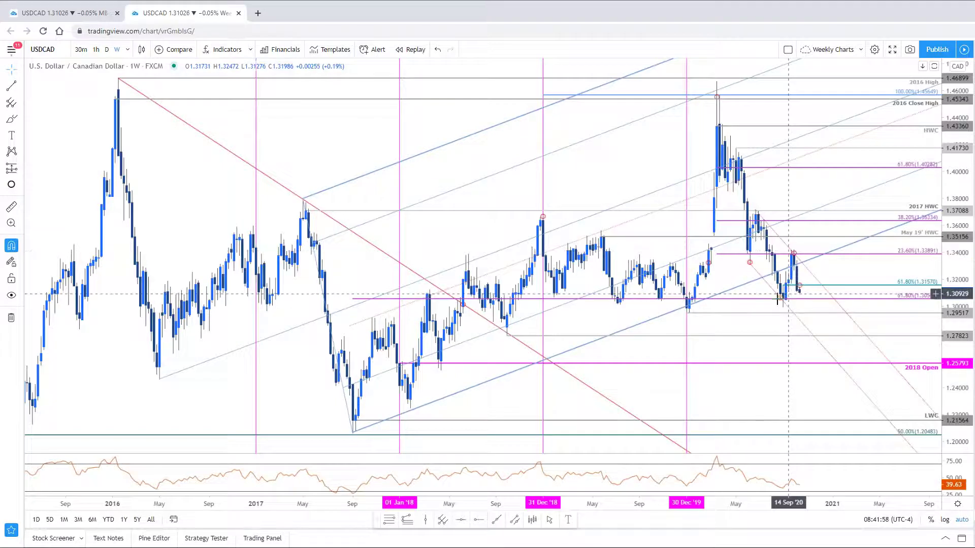
- Return to the MB Standard charts, maximize the USDCAD daily chart and examine recent price against the 2020 Open level
{"action": "left_click", "coordinate": [46, 12]}
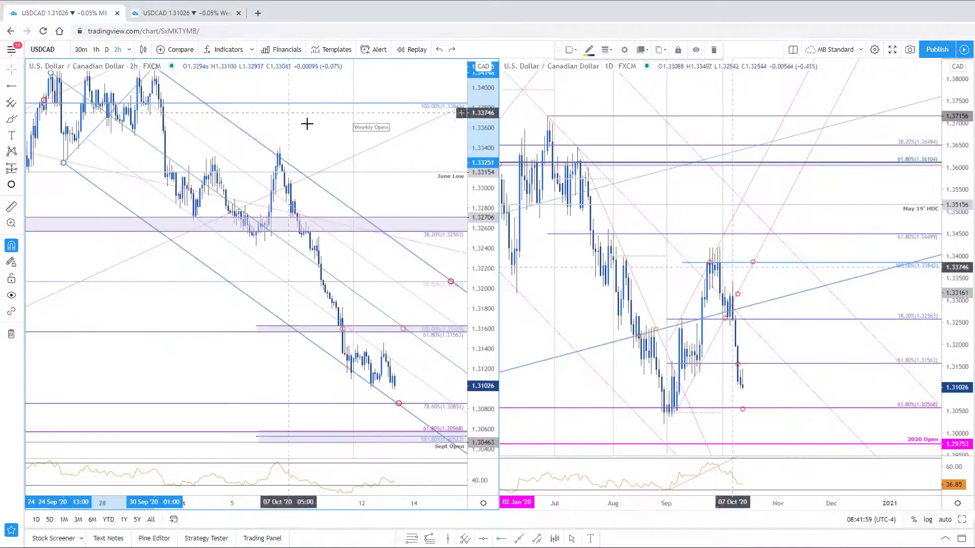
{"action": "left_click", "coordinate": [961, 519]}
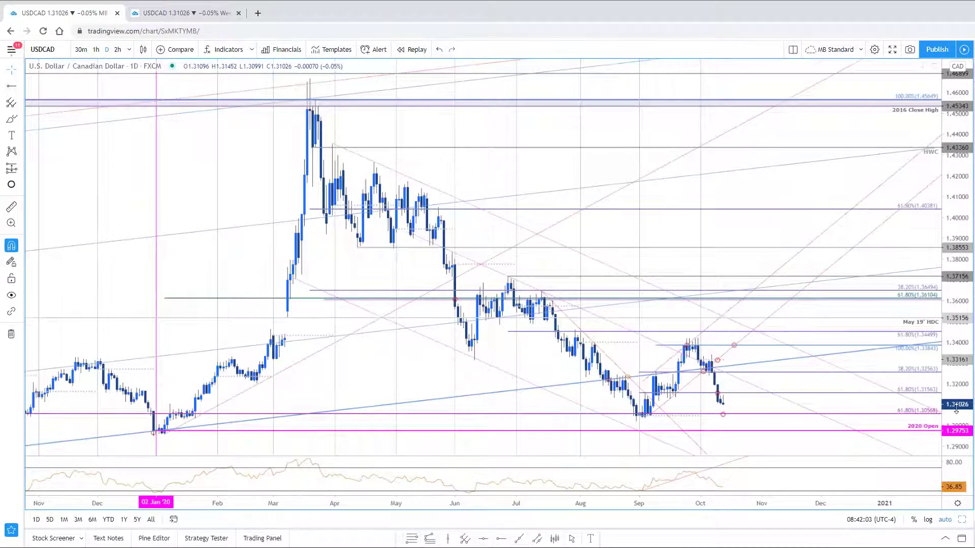
{"action": "left_click_drag", "start_coordinate": [834, 287], "coordinate": [848, 231]}
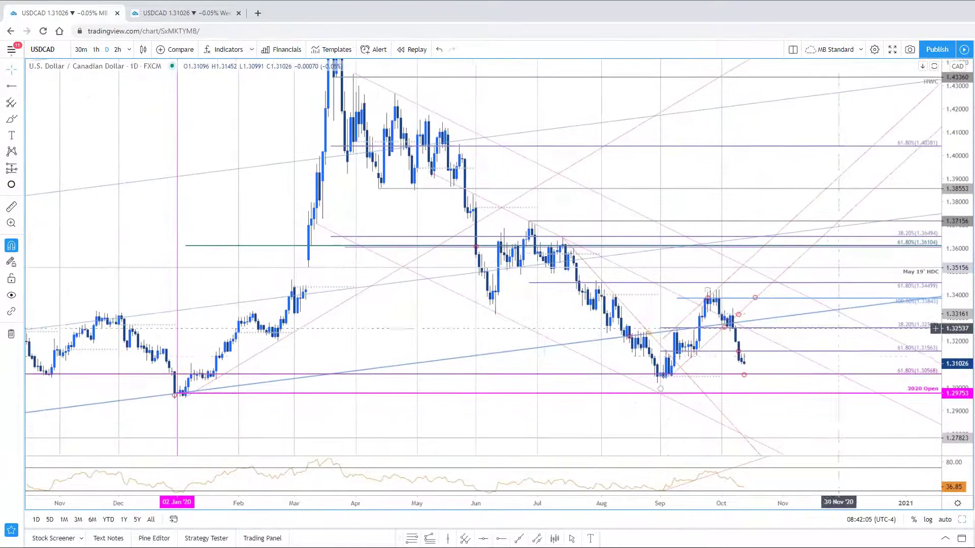
{"action": "scroll", "coordinate": [741, 391], "scroll_direction": "down", "scroll_amount": 2}
{"action": "scroll", "coordinate": [736, 390], "scroll_direction": "up", "scroll_amount": 1}
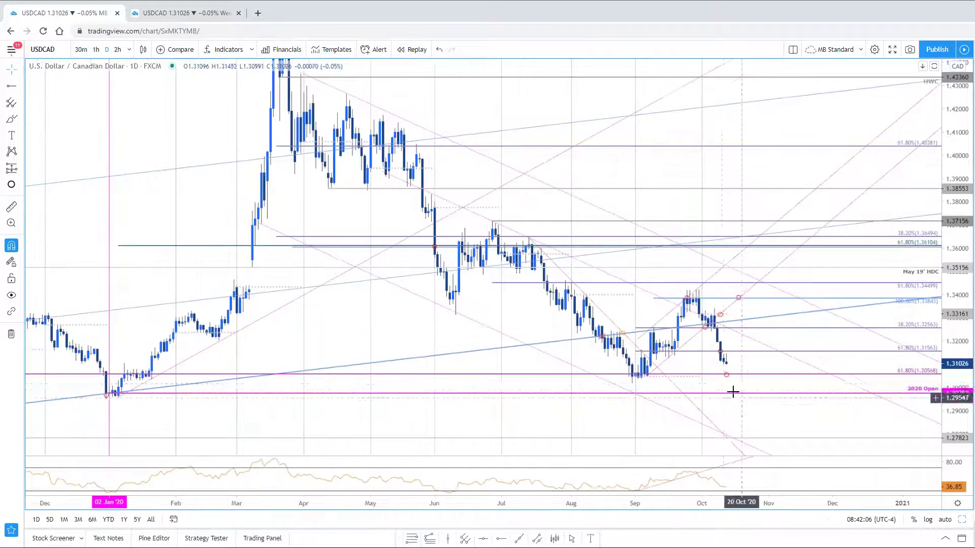
{"action": "scroll", "coordinate": [723, 376], "scroll_direction": "up", "scroll_amount": 1}
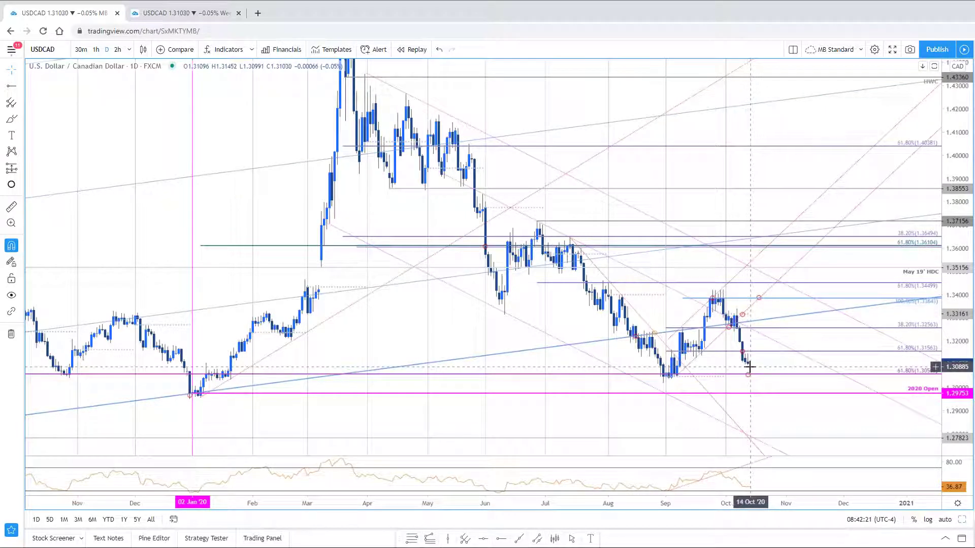
{"action": "scroll", "coordinate": [813, 433], "scroll_direction": "up", "scroll_amount": 2}
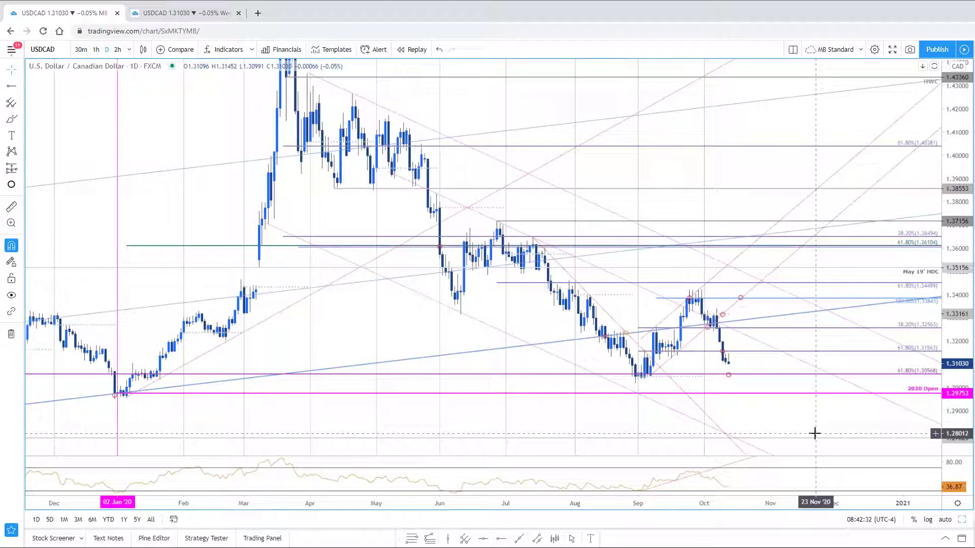
- Review the USDCAD daily chart's long-term levels and channels back to 2016, ending on the 2020 price action
{"action": "scroll", "coordinate": [382, 350], "scroll_direction": "down", "scroll_amount": 10}
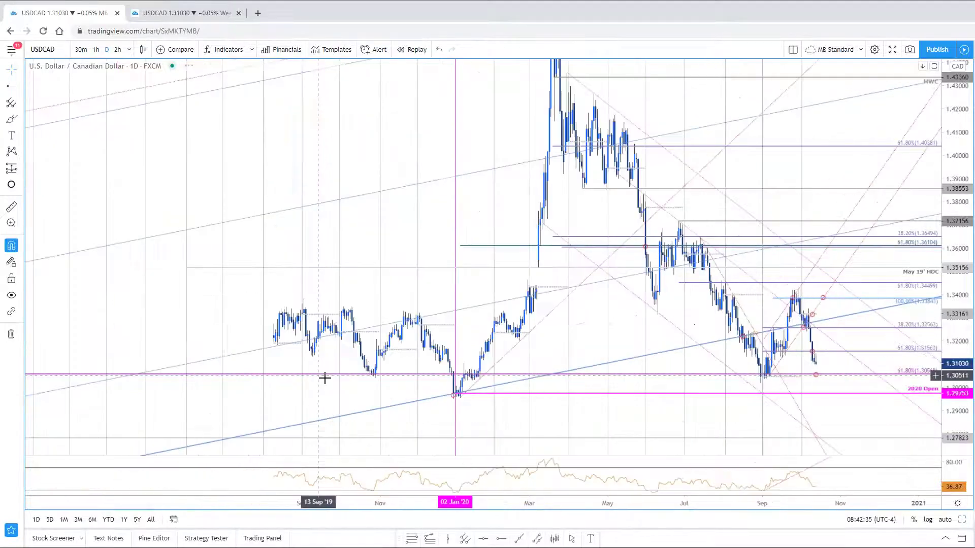
{"action": "scroll", "coordinate": [296, 383], "scroll_direction": "down", "scroll_amount": 4}
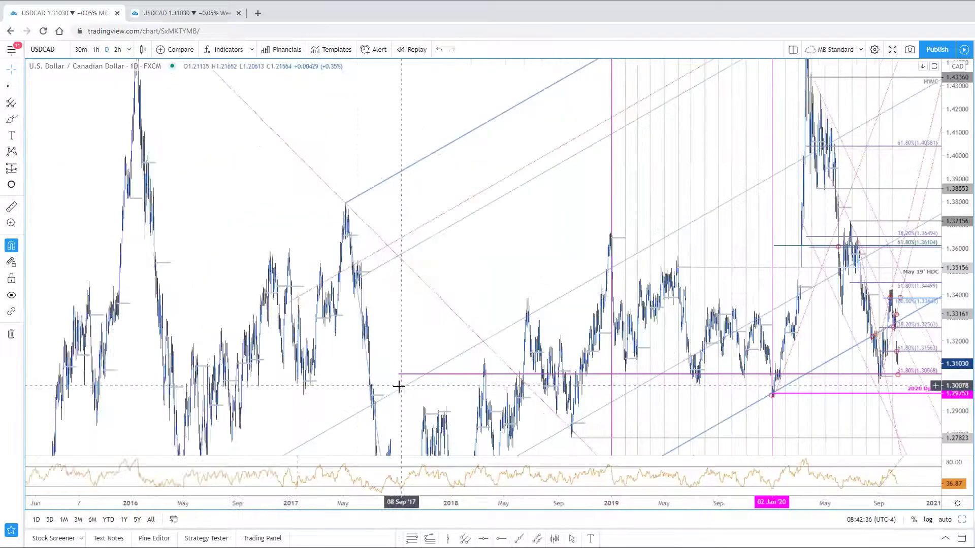
{"action": "scroll", "coordinate": [397, 391], "scroll_direction": "up", "scroll_amount": 8}
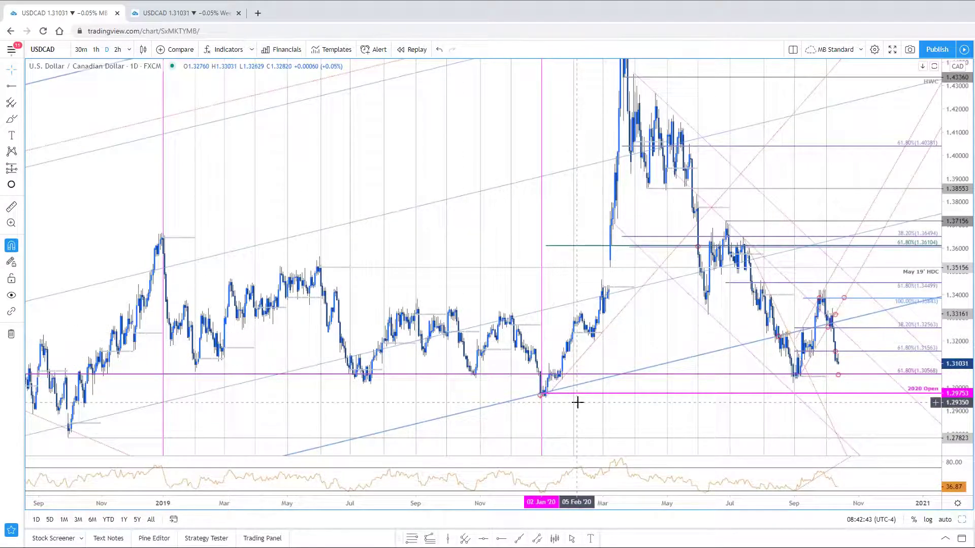
{"action": "scroll", "coordinate": [575, 451], "scroll_direction": "up", "scroll_amount": 3}
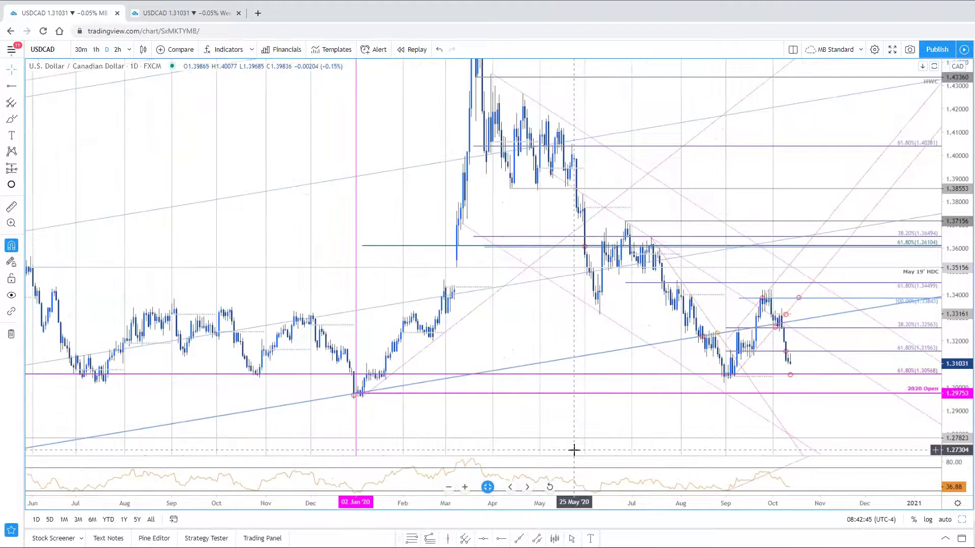
{"action": "left_click", "coordinate": [770, 377]}
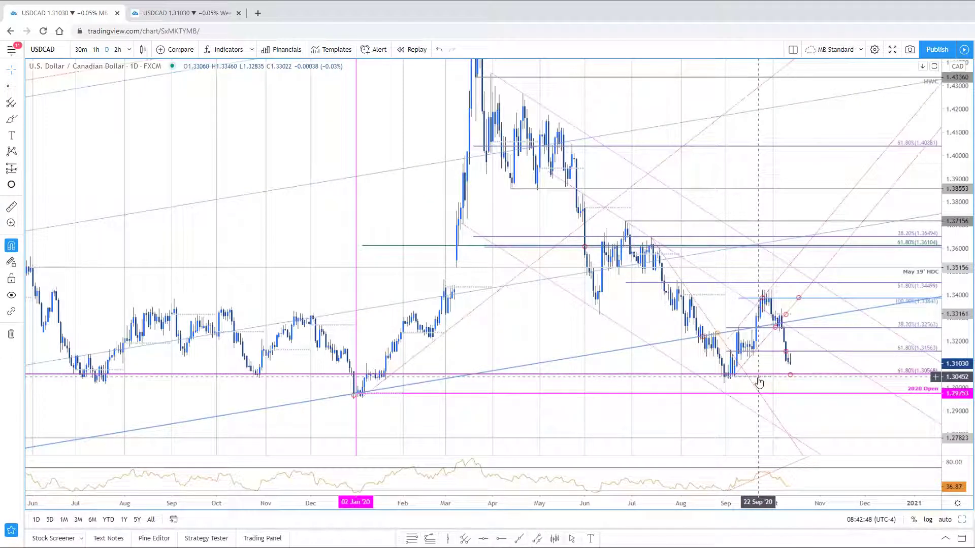
{"action": "scroll", "coordinate": [764, 444], "scroll_direction": "up", "scroll_amount": 1}
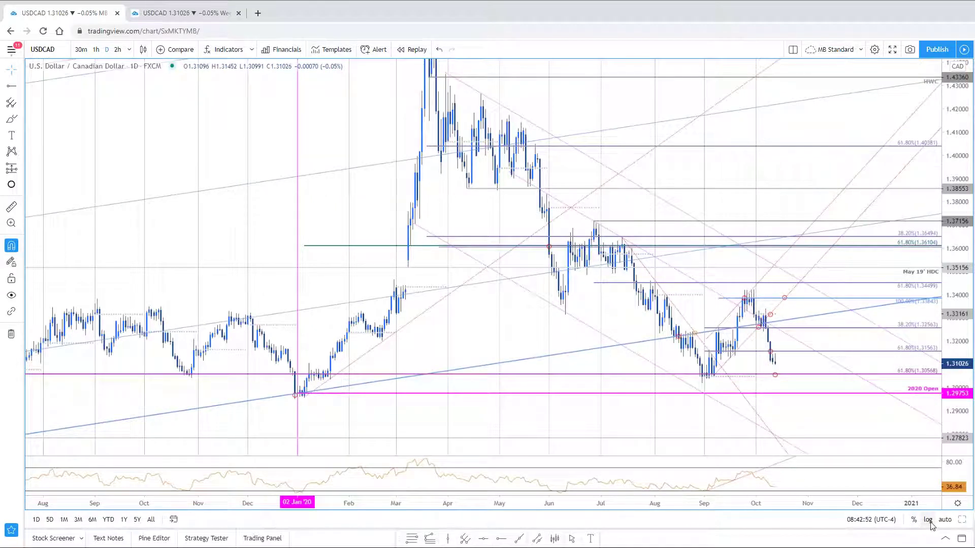
- Swap the maximized daily chart for the USDCAD 2-hour chart and examine its descending pitchfork and retracement levels back to August
{"action": "left_click", "coordinate": [962, 520]}
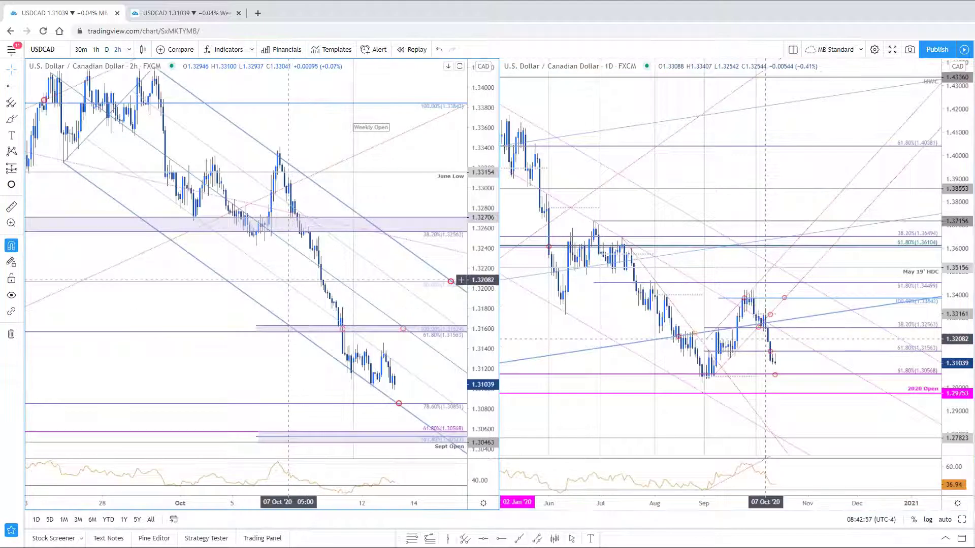
{"action": "left_click", "coordinate": [962, 521]}
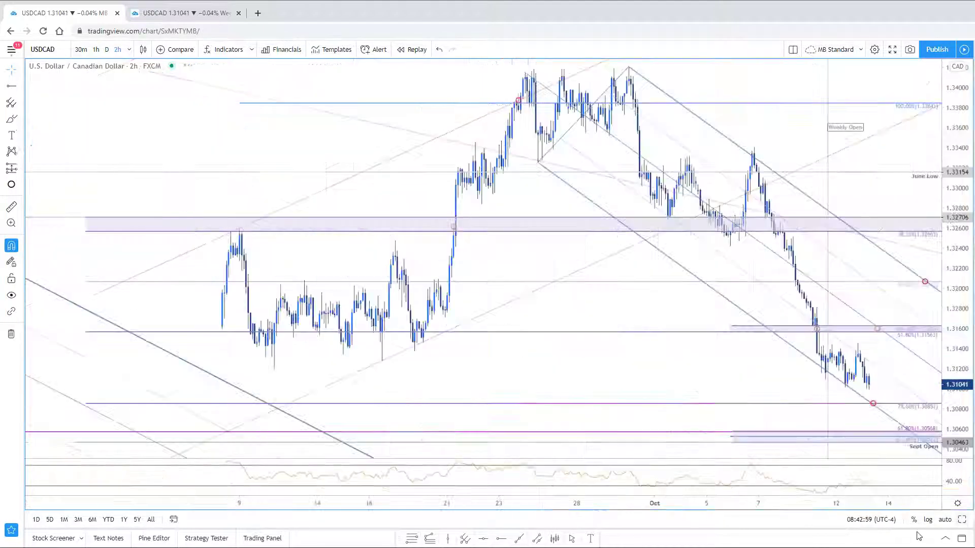
{"action": "left_click_drag", "start_coordinate": [676, 354], "coordinate": [514, 381]}
{"action": "left_click_drag", "start_coordinate": [606, 380], "coordinate": [638, 348]}
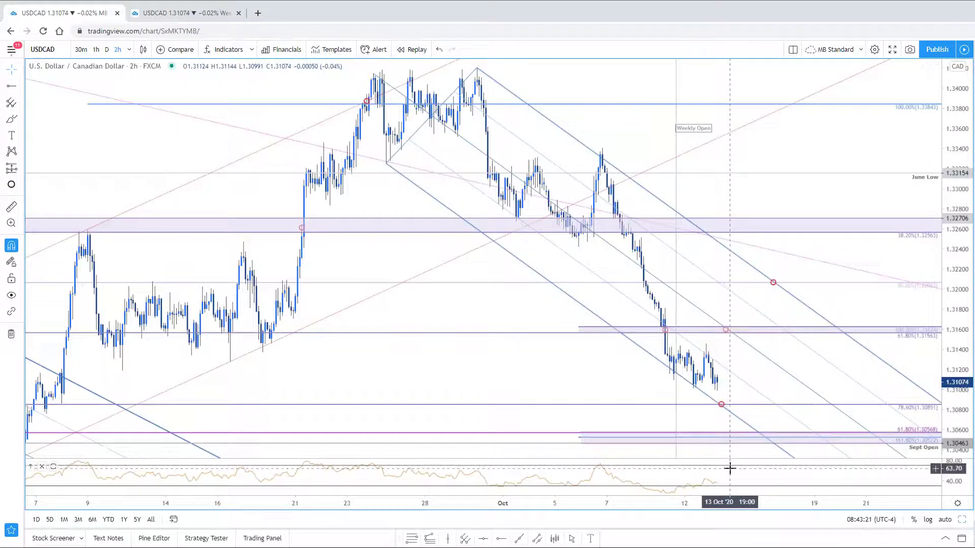
{"action": "scroll", "coordinate": [731, 467], "scroll_direction": "down", "scroll_amount": 4}
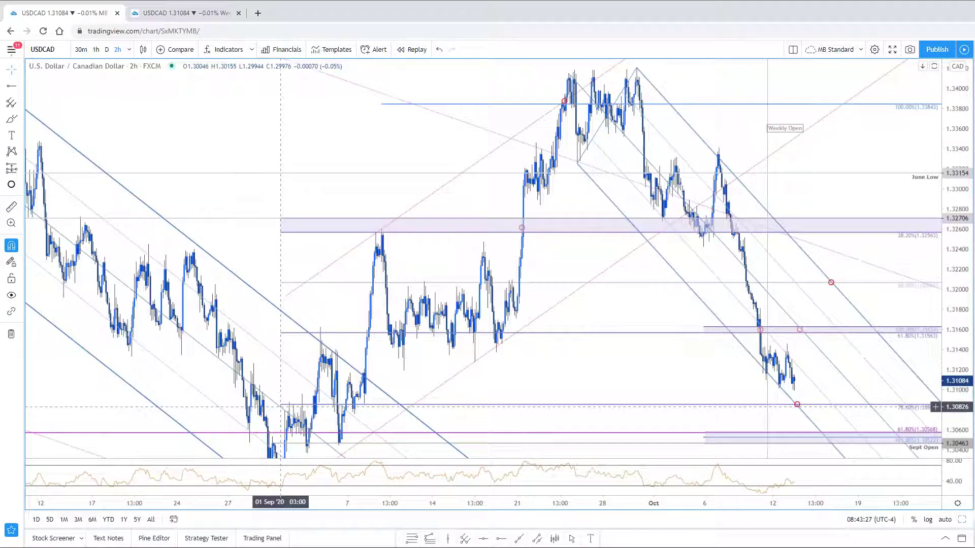
{"action": "scroll", "coordinate": [283, 411], "scroll_direction": "up", "scroll_amount": 4}
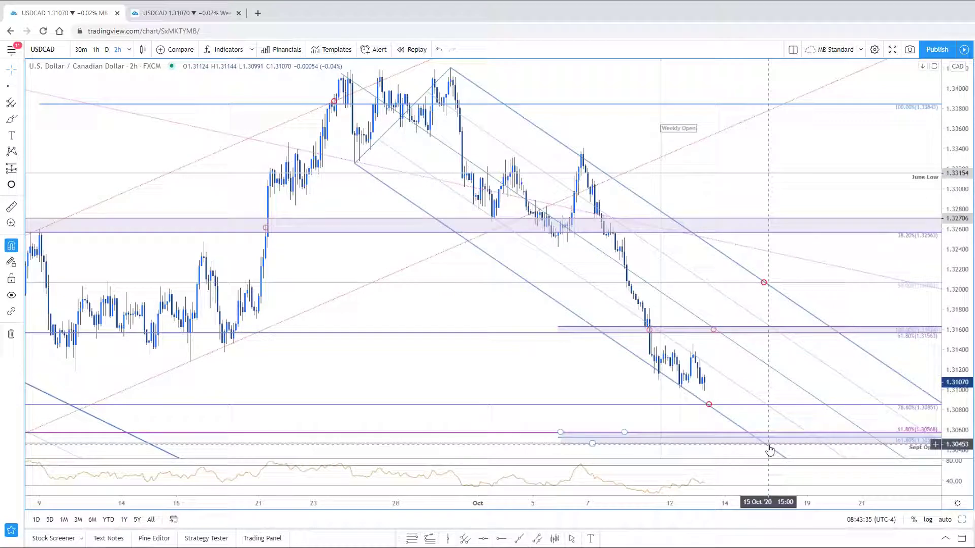
- Undo the last drawing adjustment and inspect the shaded support zone around the Sept Open on the USDCAD 2-hour chart
{"action": "left_click", "coordinate": [700, 437]}
{"action": "key", "text": "ctrl+z"}
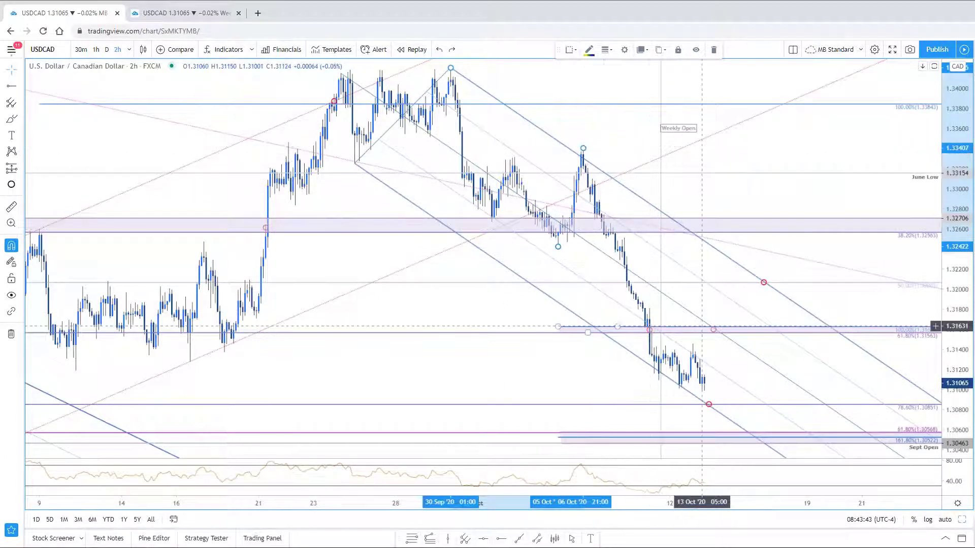
{"action": "left_click", "coordinate": [753, 438]}
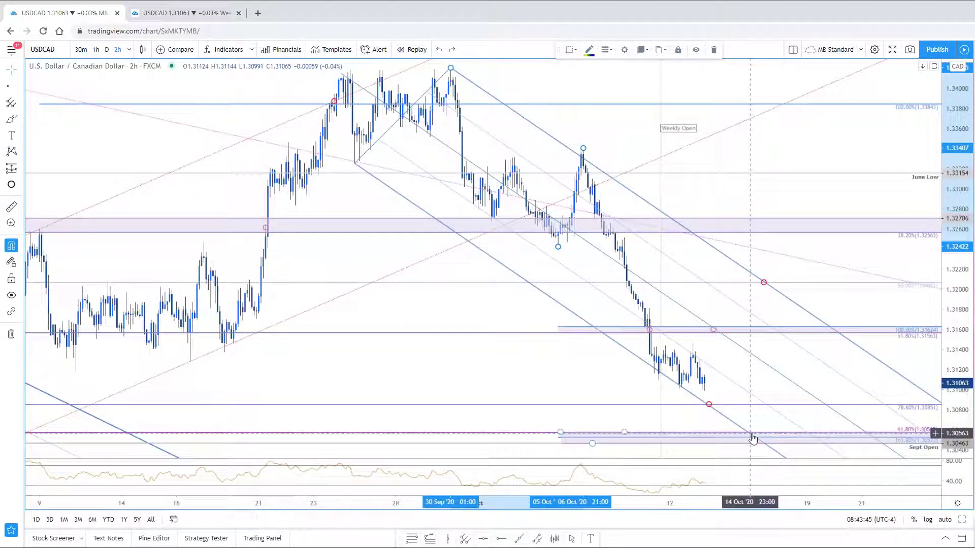
{"action": "left_click", "coordinate": [756, 442]}
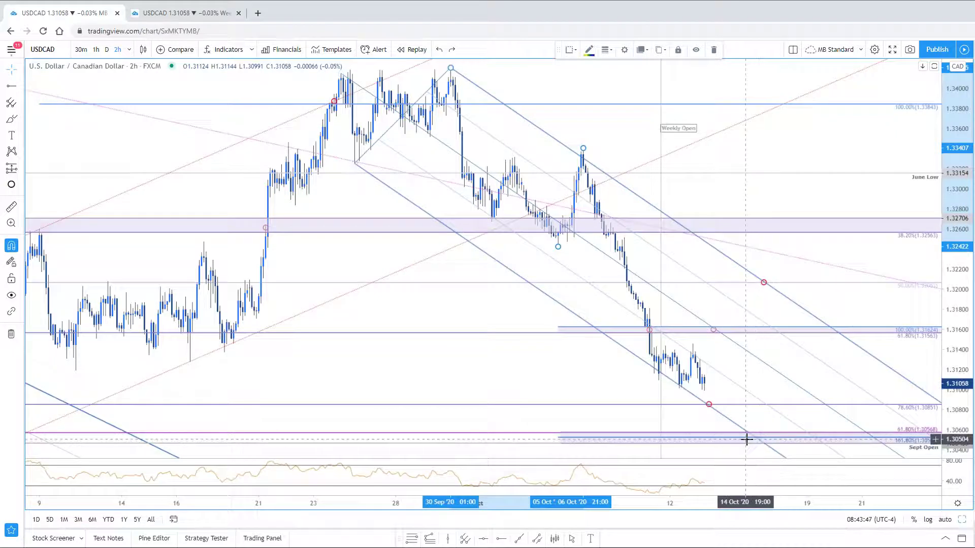
{"action": "left_click", "coordinate": [739, 432]}
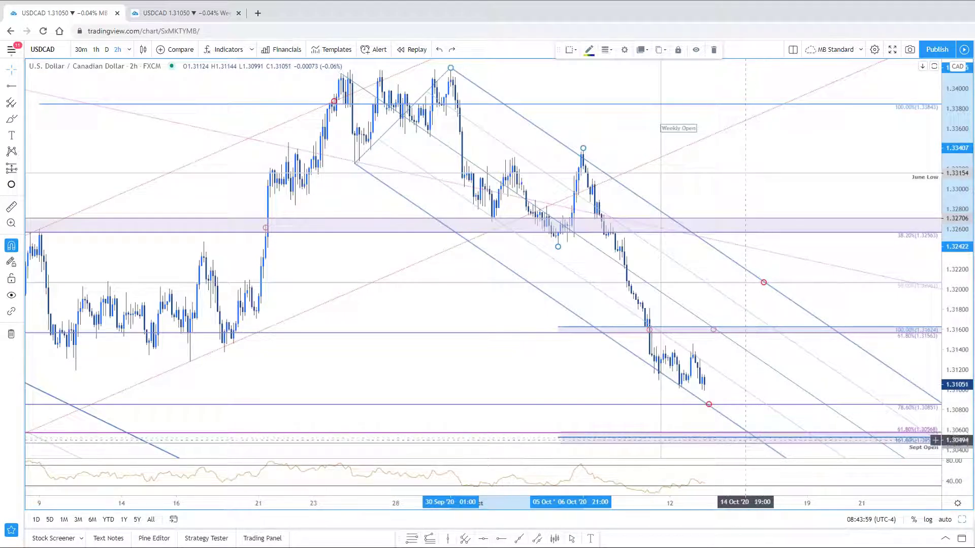
{"action": "left_click", "coordinate": [758, 443]}
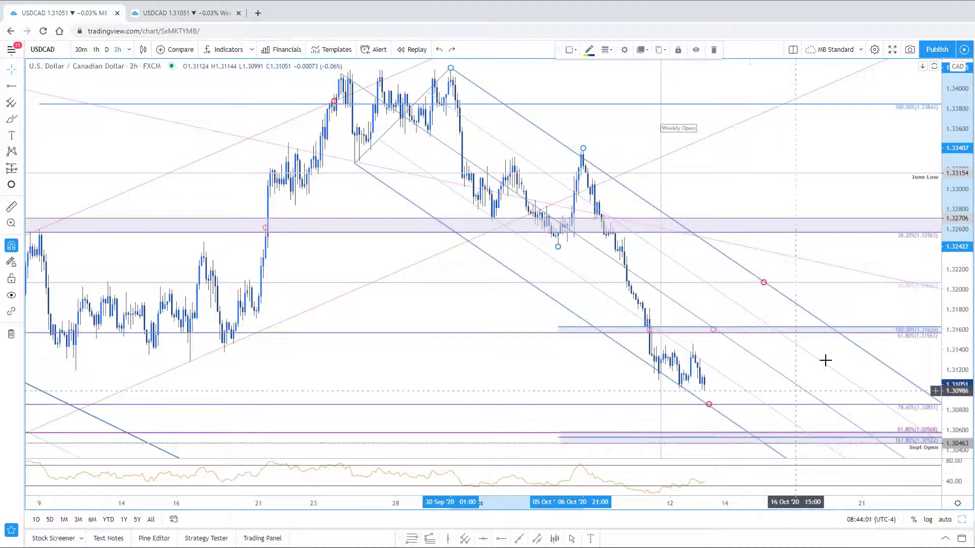
- Examine the USDCAD 2-hour resistance levels along the descending pitchfork and the support zone below current price
{"action": "mouse_move", "coordinate": [849, 307]}
{"action": "left_mouse_down"}
{"action": "mouse_move", "coordinate": [823, 285]}
{"action": "mouse_move", "coordinate": [812, 290]}
{"action": "left_mouse_up"}
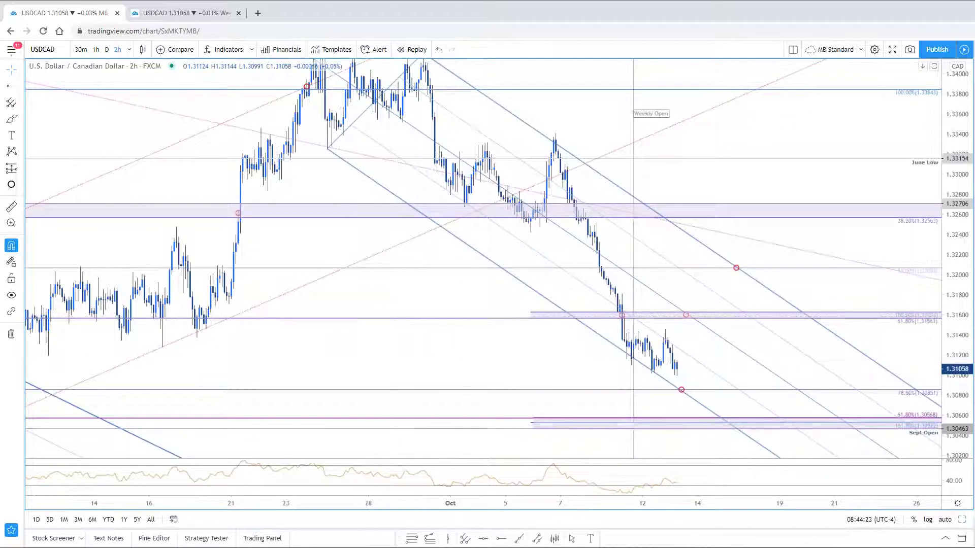
{"action": "left_click", "coordinate": [905, 321]}
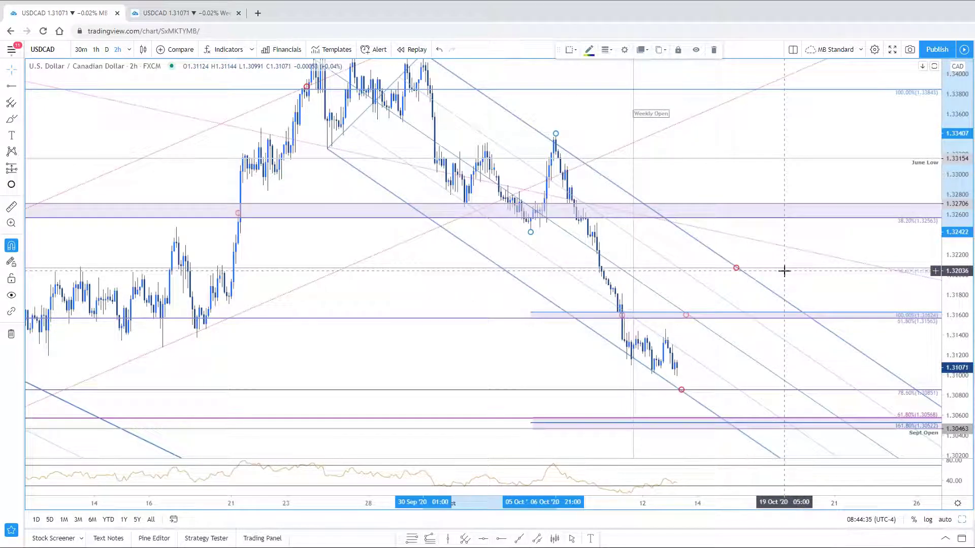
{"action": "scroll", "coordinate": [784, 271], "scroll_direction": "down", "scroll_amount": 2}
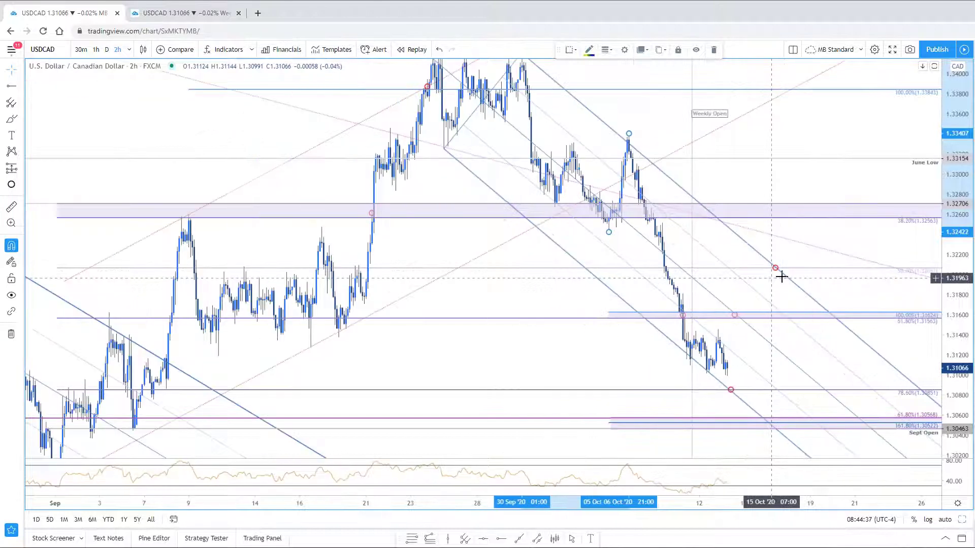
{"action": "scroll", "coordinate": [796, 268], "scroll_direction": "up", "scroll_amount": 3}
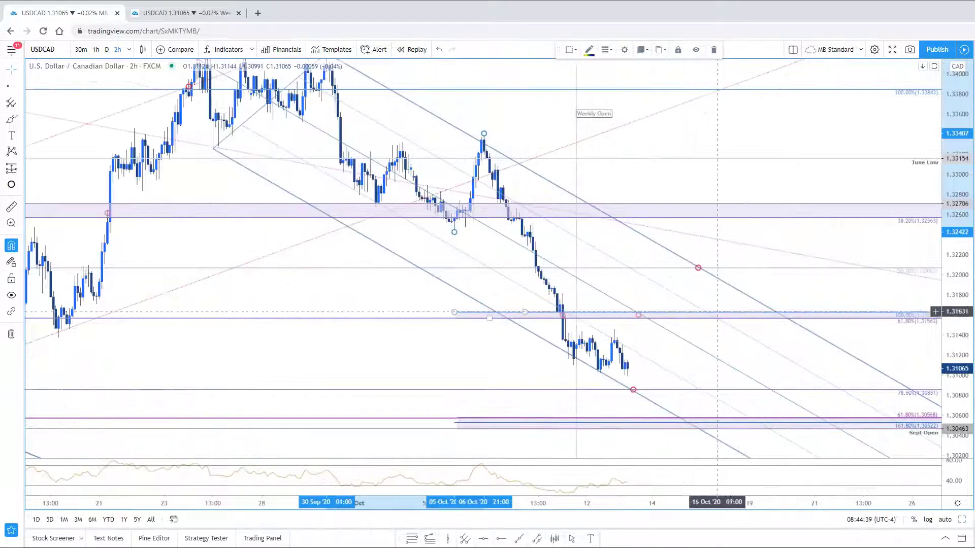
{"action": "scroll", "coordinate": [717, 268], "scroll_direction": "down", "scroll_amount": 3}
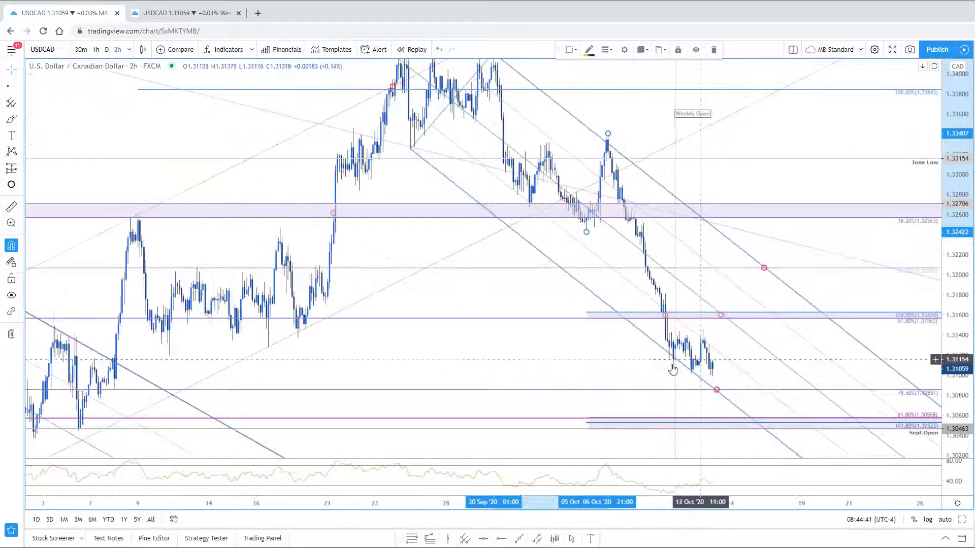
{"action": "scroll", "coordinate": [594, 315], "scroll_direction": "up", "scroll_amount": 2}
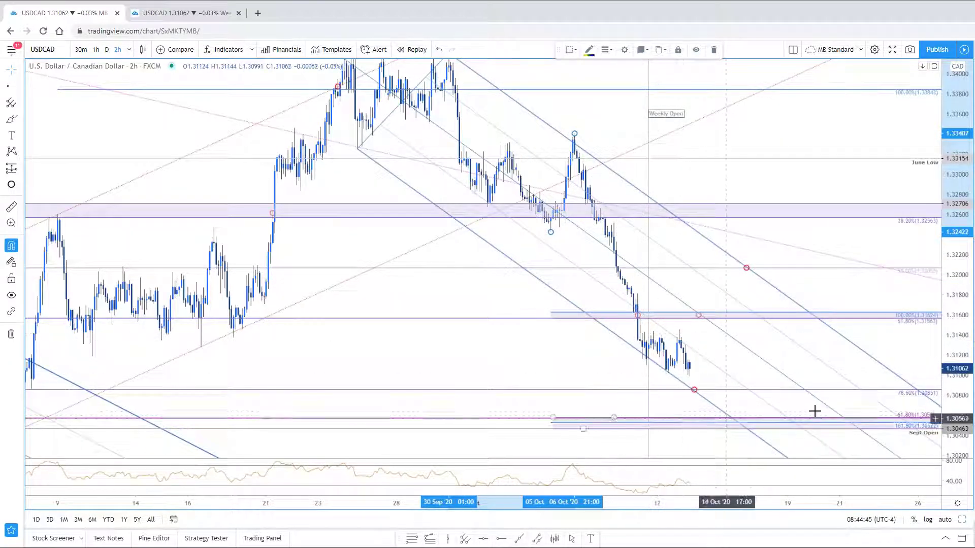
{"action": "scroll", "coordinate": [762, 330], "scroll_direction": "up", "scroll_amount": 1}
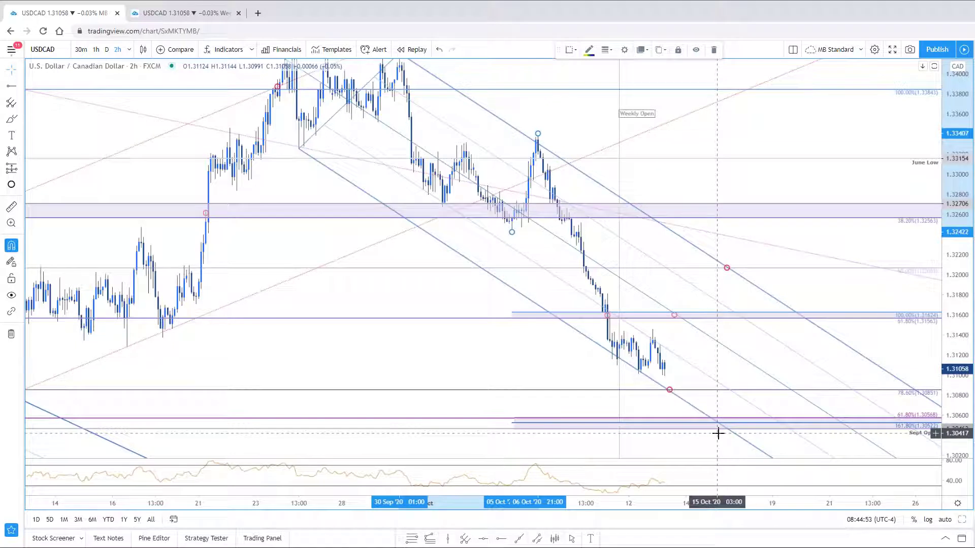
- Extend the USDCAD 2-hour chart's price range down to the 2020 Open level and inspect the support below the September open
{"action": "left_click_drag", "start_coordinate": [720, 441], "coordinate": [756, 411]}
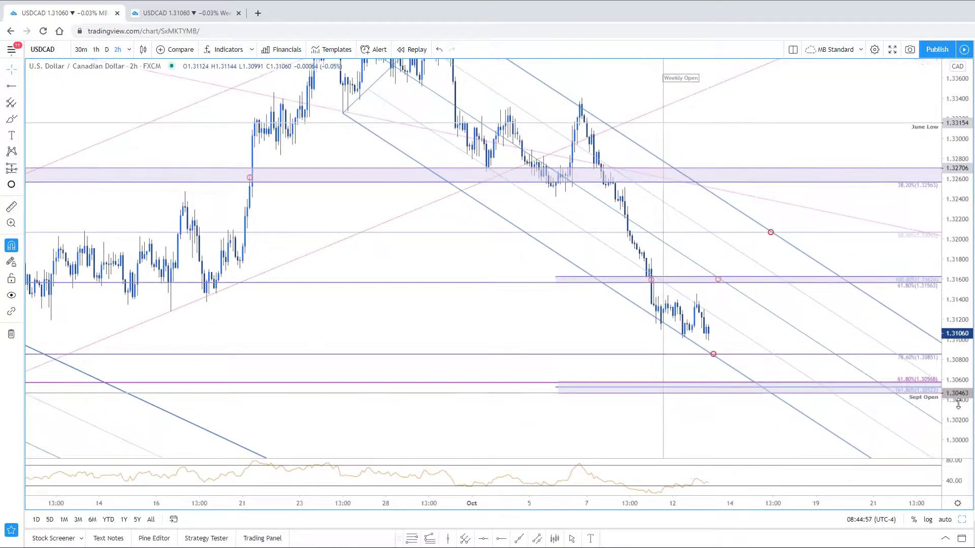
{"action": "left_click_drag", "start_coordinate": [956, 394], "coordinate": [965, 414]}
{"action": "left_click_drag", "start_coordinate": [720, 413], "coordinate": [743, 423]}
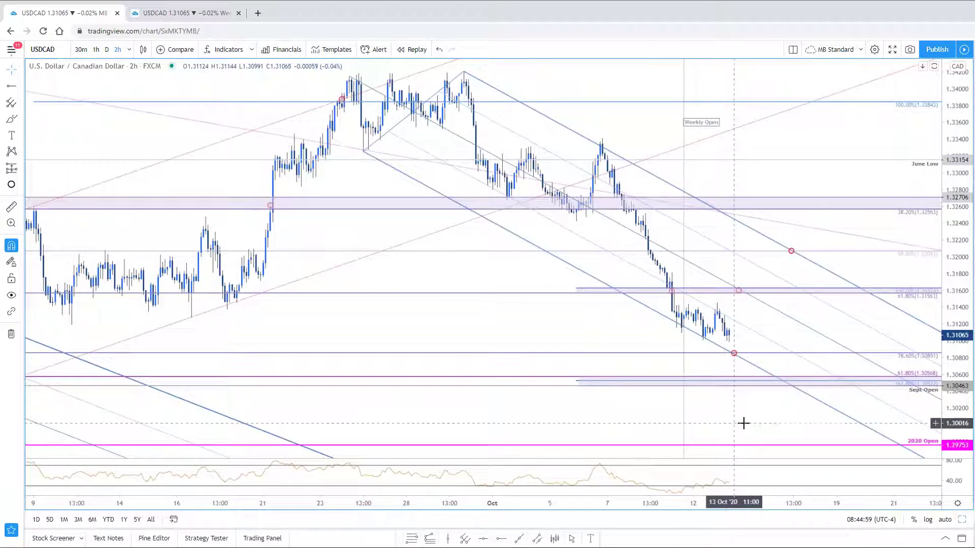
{"action": "left_click", "coordinate": [747, 387]}
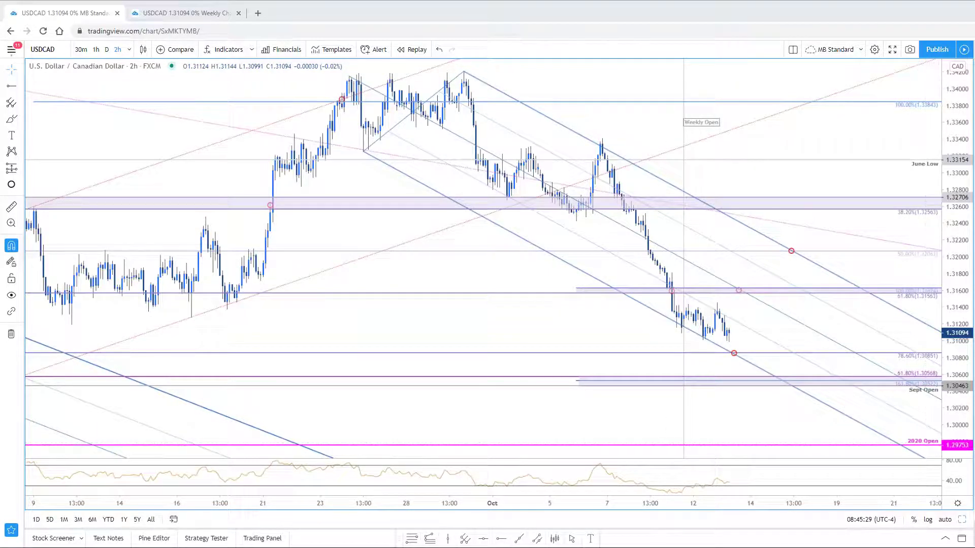
- Switch to the SB Trade Desk 10-12-2020 intraday update and view the enlarged USDCAD and USDMXN 120-minute charts
{"action": "key", "text": "alt+Tab"}
{"action": "left_click", "coordinate": [290, 151]}
{"action": "scroll", "coordinate": [339, 413], "scroll_direction": "down", "scroll_amount": 6}
{"action": "scroll", "coordinate": [339, 412], "scroll_direction": "down", "scroll_amount": 3}
{"action": "left_click", "coordinate": [226, 220]}
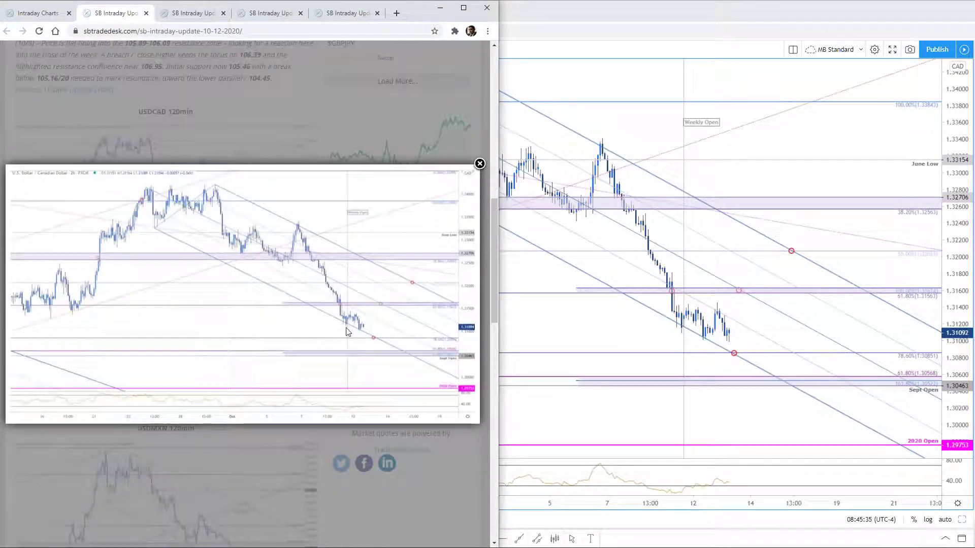
{"action": "left_click", "coordinate": [401, 498]}
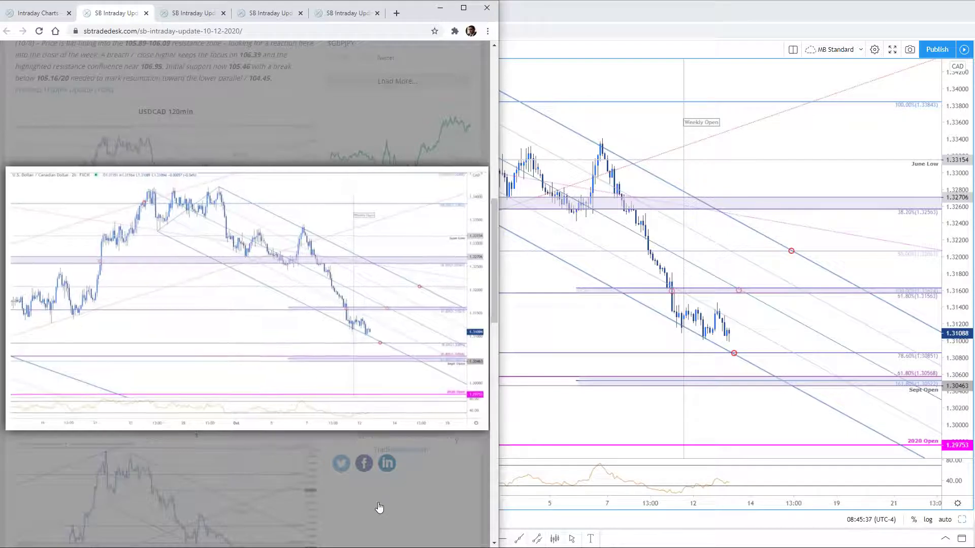
{"action": "scroll", "coordinate": [370, 452], "scroll_direction": "down", "scroll_amount": 5}
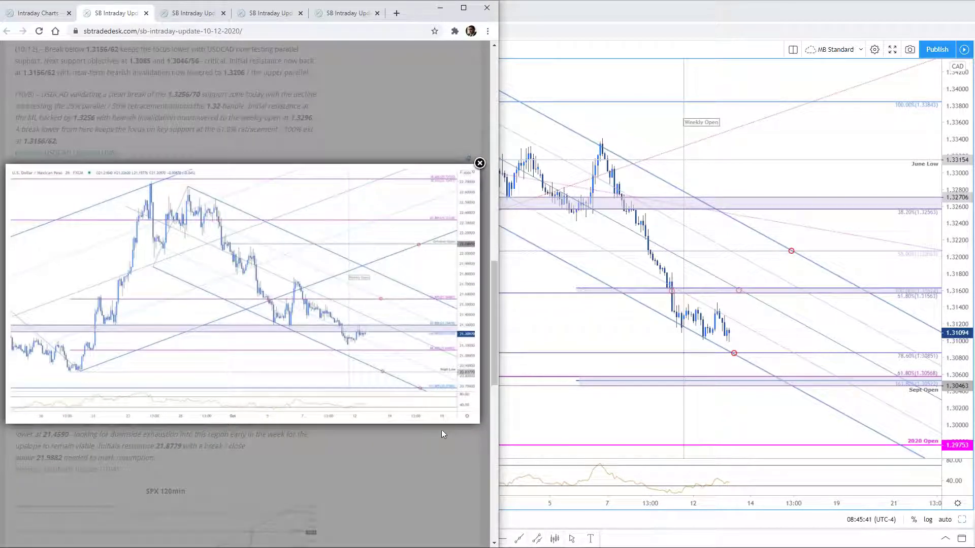
- Compare the published USDMXN 120-minute chart with the live 2-hour chart around the shaded zone and the September low
{"action": "left_click", "coordinate": [563, 322]}
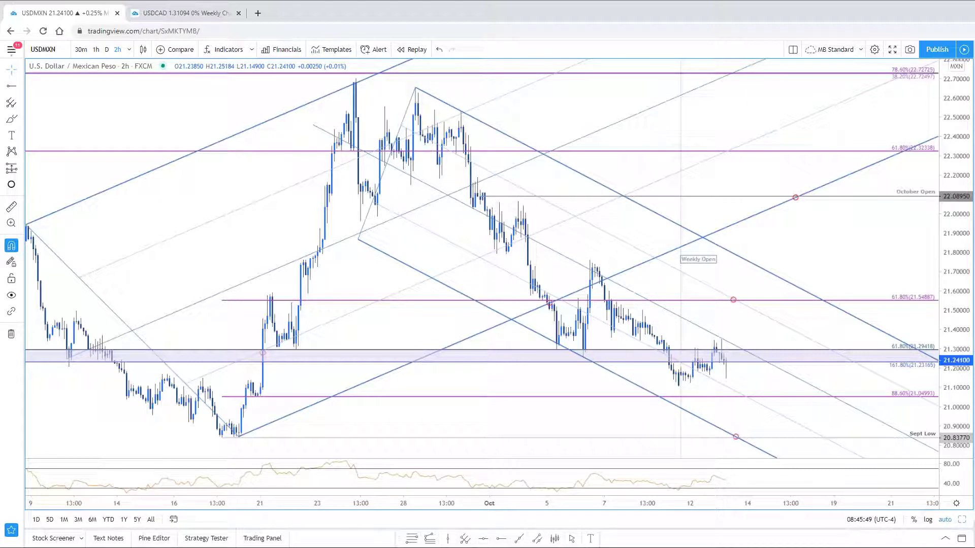
{"action": "key", "text": "alt+Tab"}
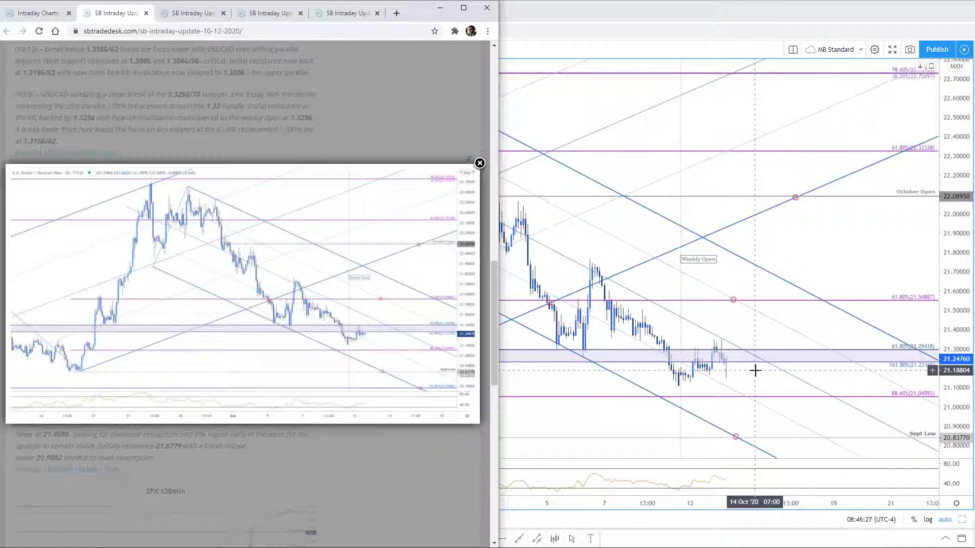
{"action": "left_click", "coordinate": [773, 340]}
{"action": "scroll", "coordinate": [774, 340], "scroll_direction": "down", "scroll_amount": 2}
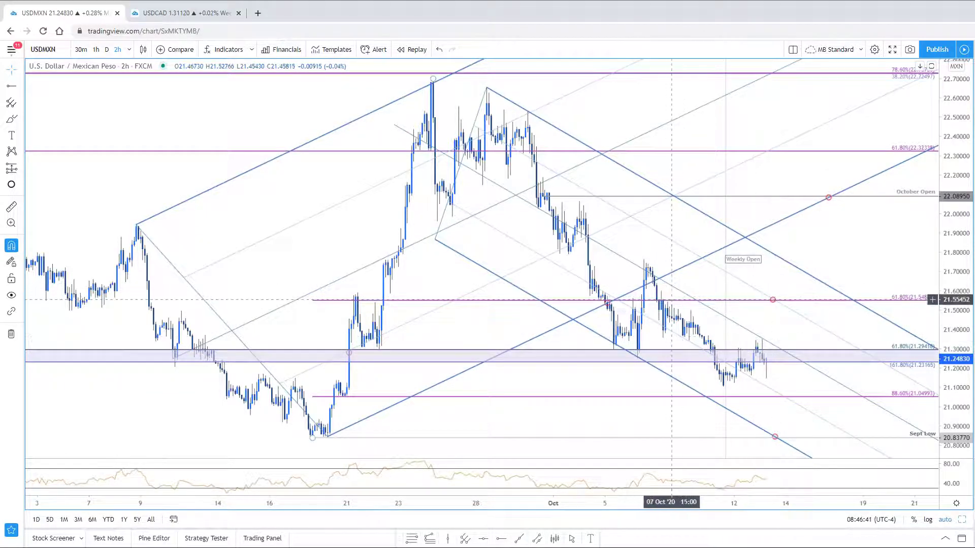
{"action": "left_click_drag", "start_coordinate": [838, 379], "coordinate": [752, 372]}
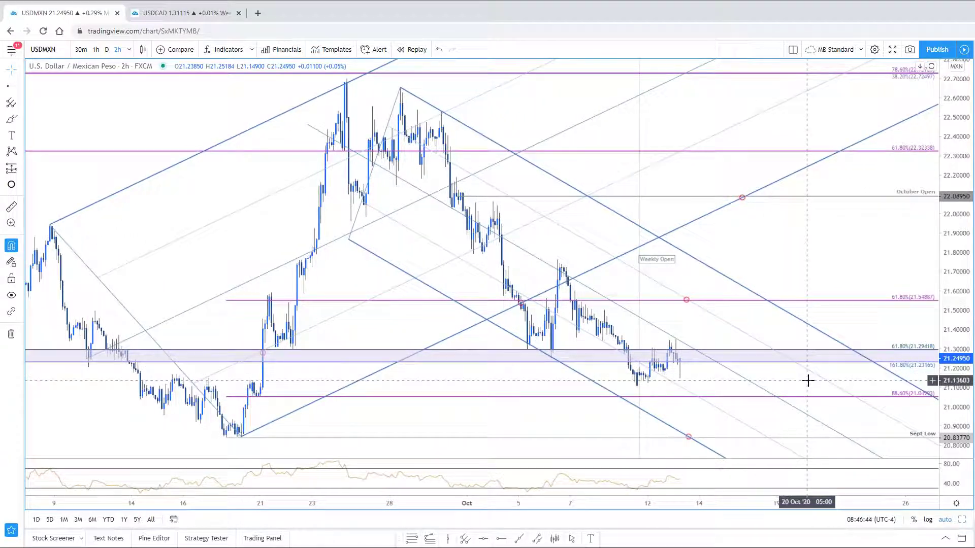
- Restore the side-by-side USDMXN 2-hour and daily layout and bring the recent daily price action into view
{"action": "left_click", "coordinate": [961, 520]}
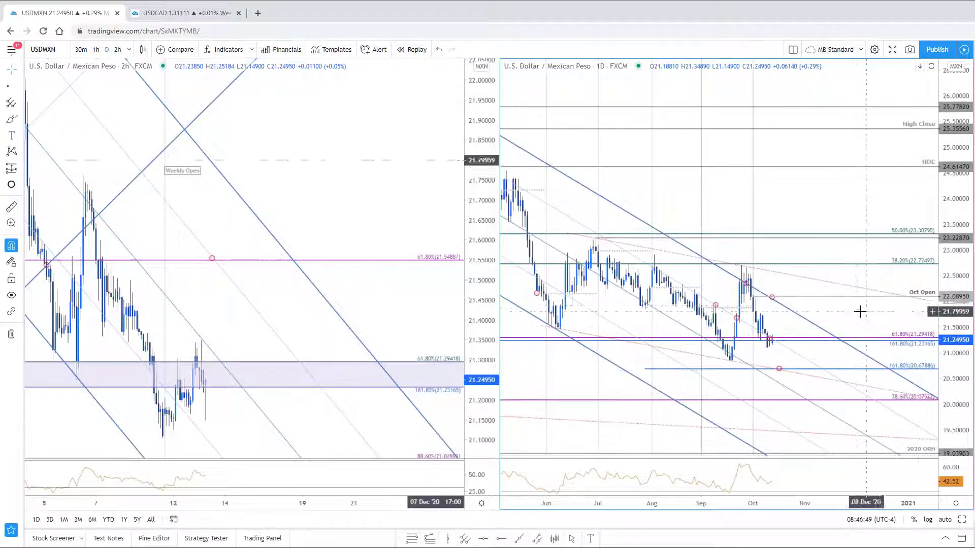
{"action": "left_click_drag", "start_coordinate": [866, 311], "coordinate": [862, 295]}
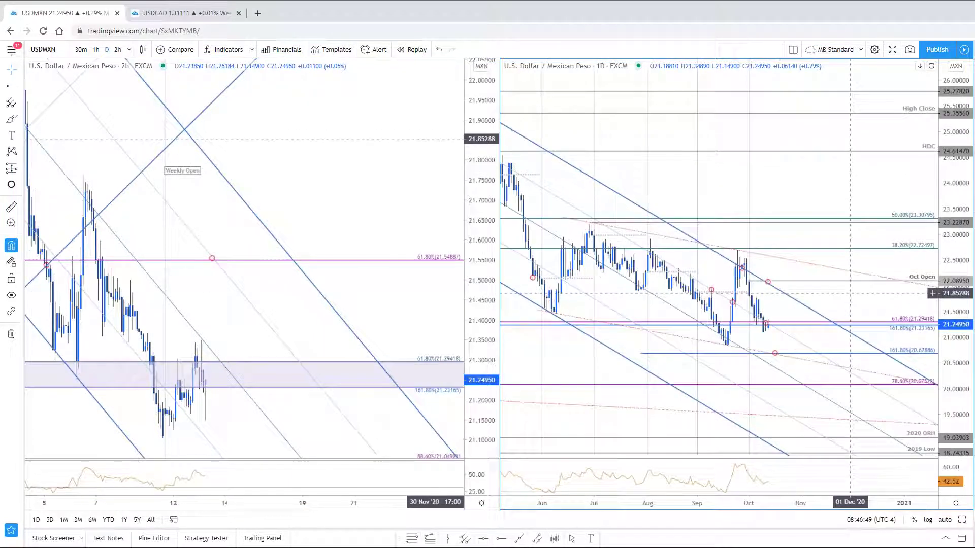
{"action": "left_click", "coordinate": [739, 251]}
{"action": "left_click_drag", "start_coordinate": [740, 251], "coordinate": [770, 341]}
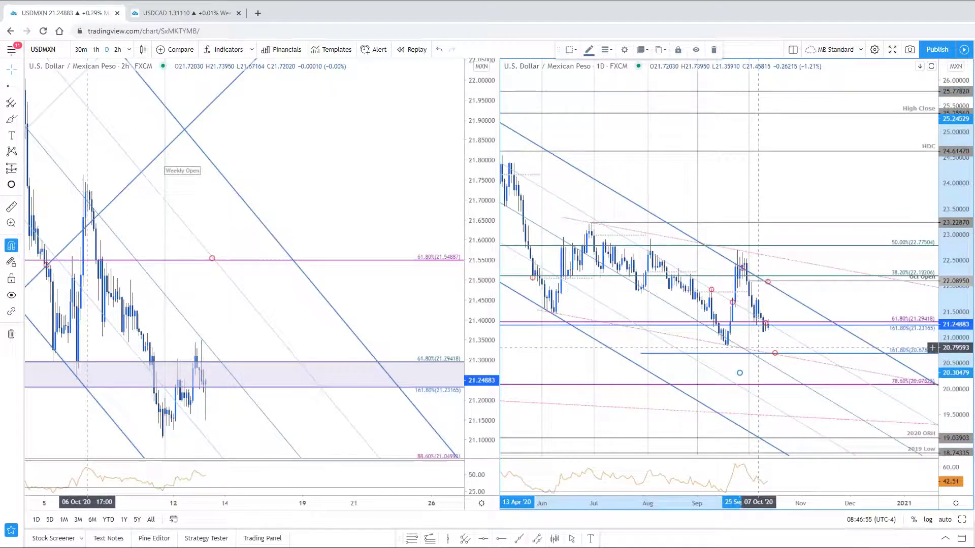
{"action": "key", "text": "ctrl+z"}
- Measure the price move between the October low and the late-September high on the USDMXN daily chart
{"action": "left_click_drag", "start_coordinate": [766, 328], "coordinate": [781, 353]}
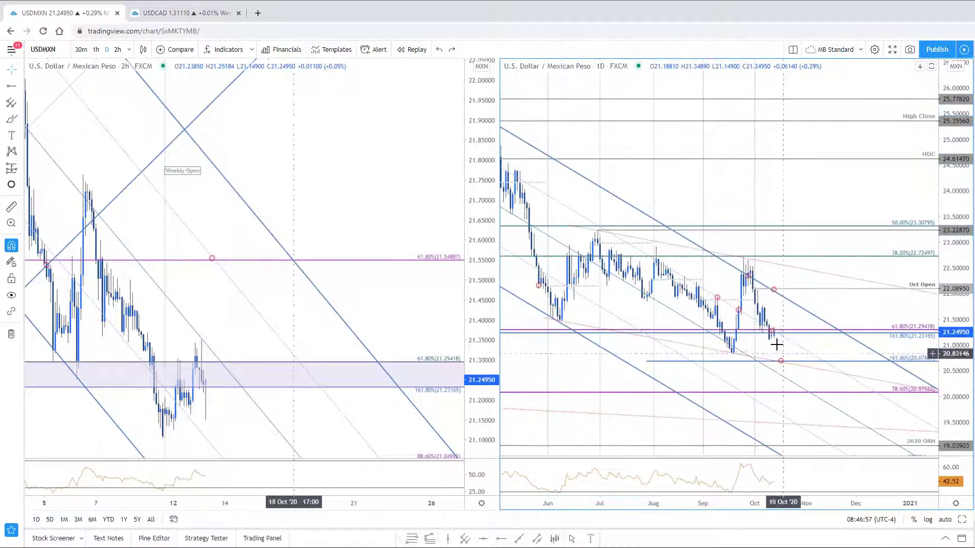
{"action": "left_click", "coordinate": [741, 267], "text": "shift"}
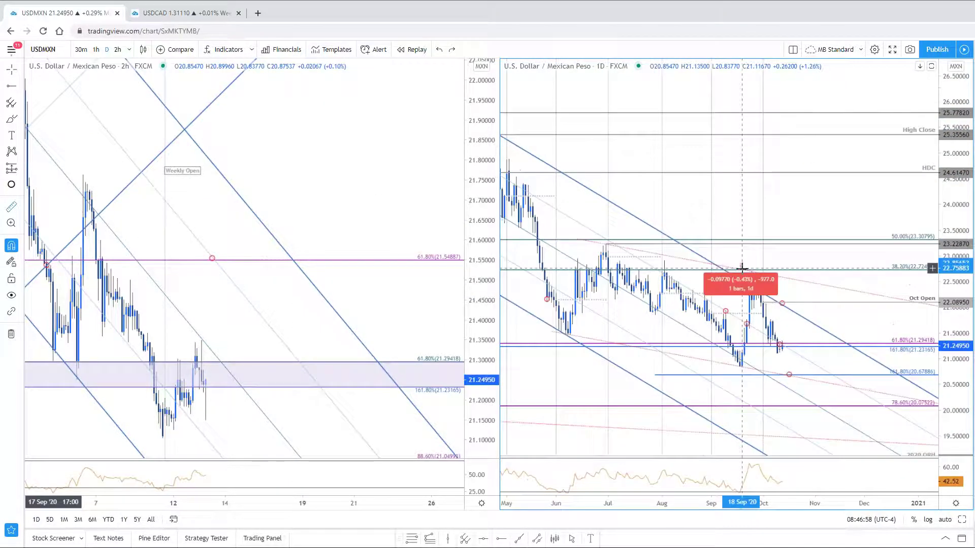
{"action": "left_click", "coordinate": [778, 355], "text": "shift"}
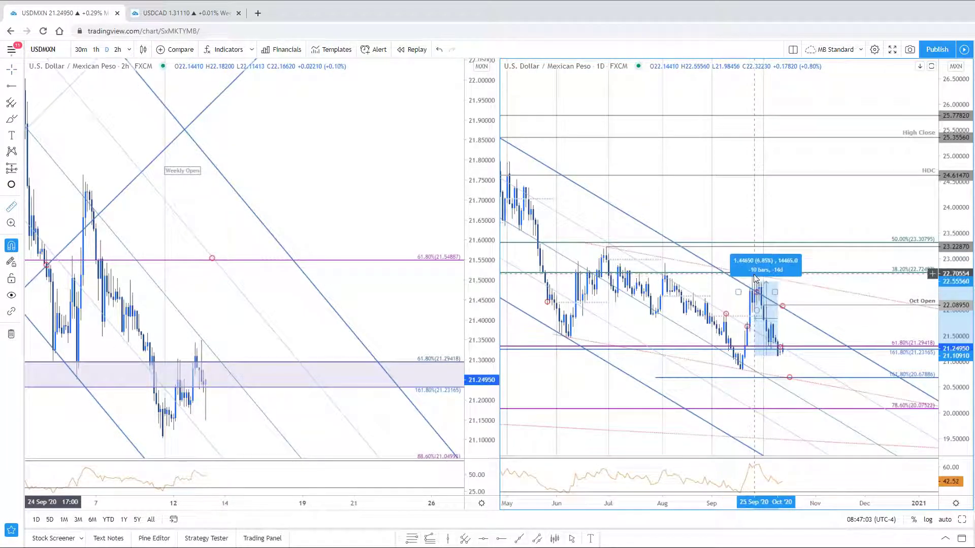
{"action": "left_click", "coordinate": [756, 274]}
{"action": "left_click_drag", "start_coordinate": [848, 327], "coordinate": [787, 344]}
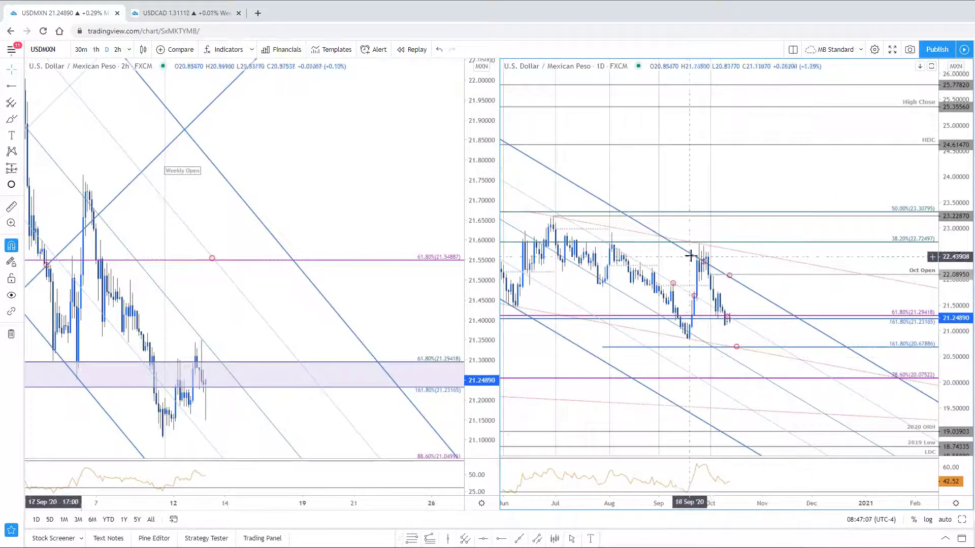
{"action": "scroll", "coordinate": [655, 384], "scroll_direction": "down", "scroll_amount": 3}
{"action": "scroll", "coordinate": [691, 320], "scroll_direction": "up", "scroll_amount": 3}
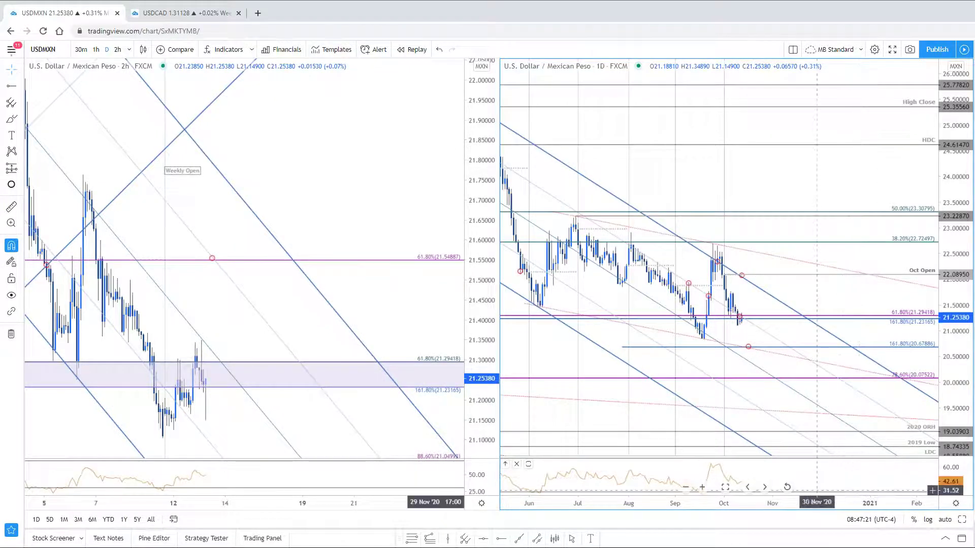
- Compress the USDMXN 2-hour chart's price range to inspect levels from the October Open down to the 161.8% extension below the Sept Low
{"action": "scroll", "coordinate": [488, 338], "scroll_direction": "down", "scroll_amount": 5}
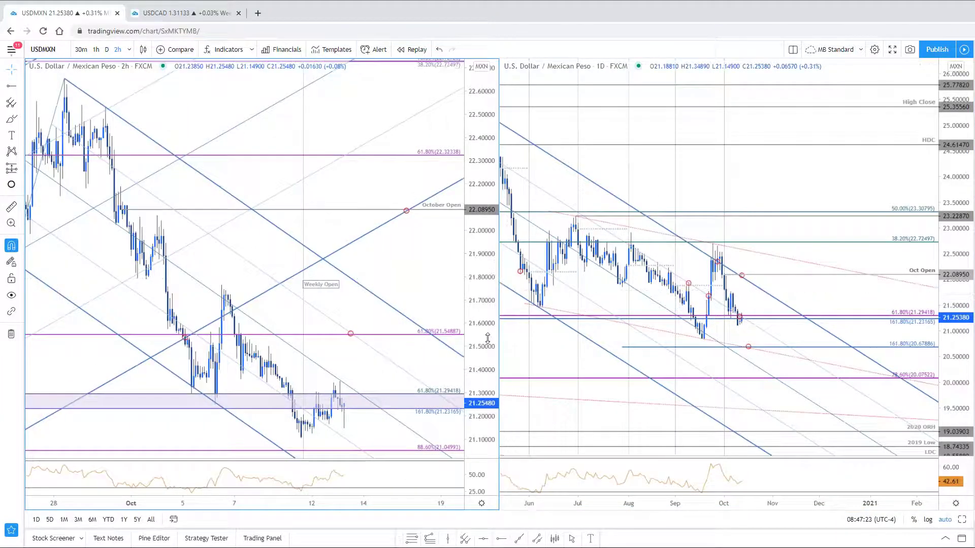
{"action": "left_click_drag", "start_coordinate": [487, 337], "coordinate": [487, 365]}
{"action": "left_click_drag", "start_coordinate": [392, 452], "coordinate": [378, 362]}
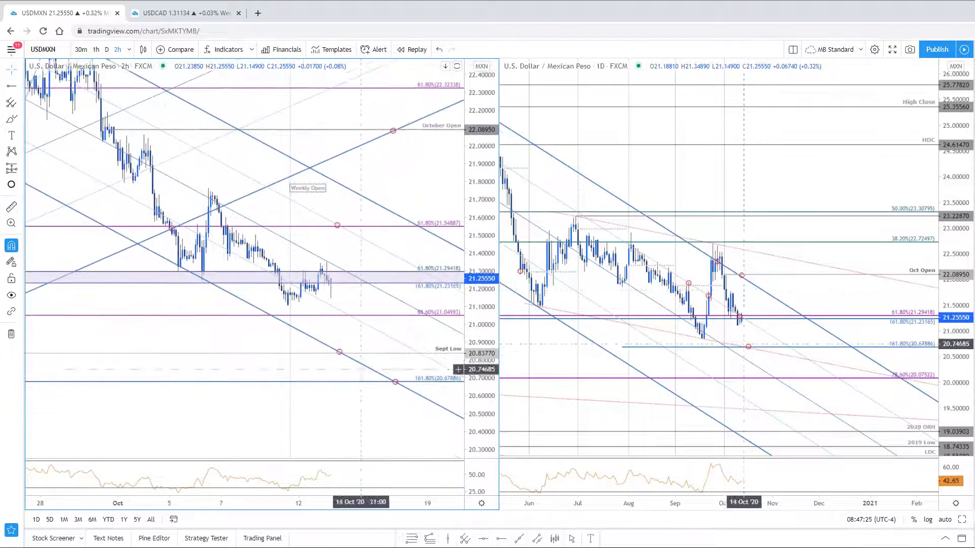
{"action": "left_click", "coordinate": [338, 226]}
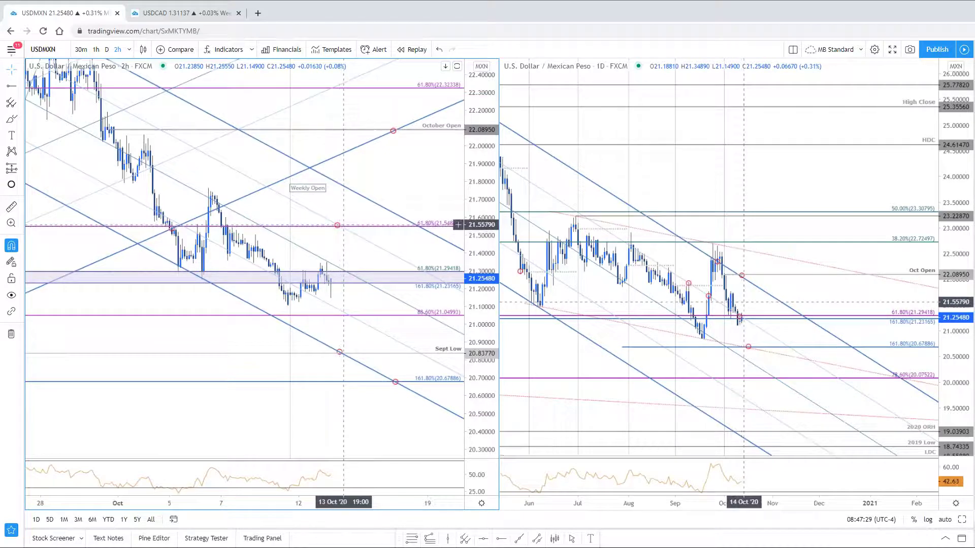
{"action": "left_click_drag", "start_coordinate": [384, 443], "coordinate": [426, 456]}
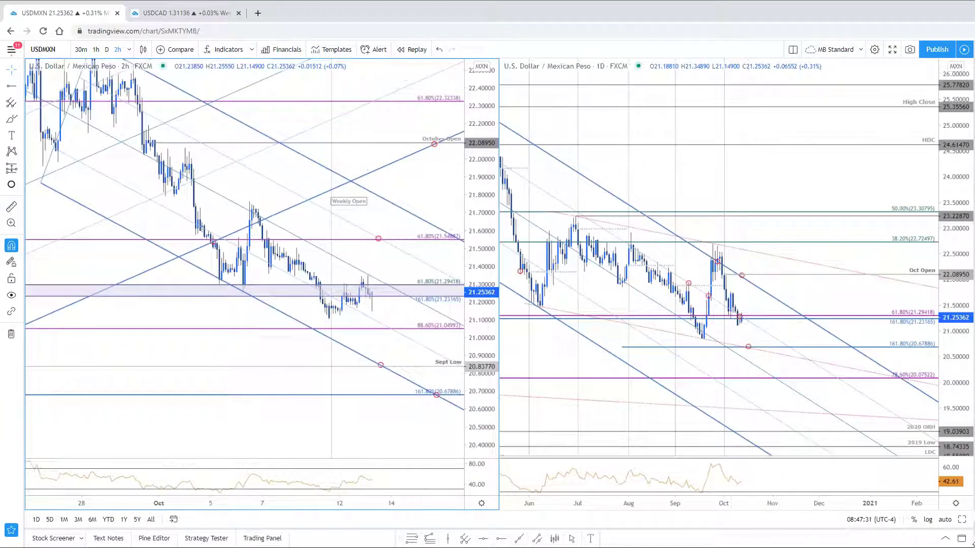
{"action": "left_click", "coordinate": [961, 539]}
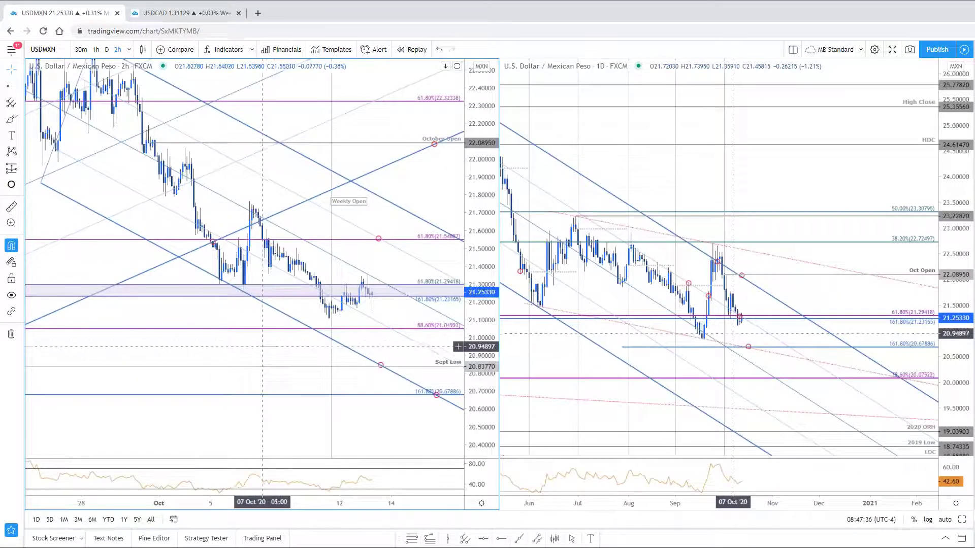
{"action": "left_click_drag", "start_coordinate": [270, 376], "coordinate": [287, 401]}
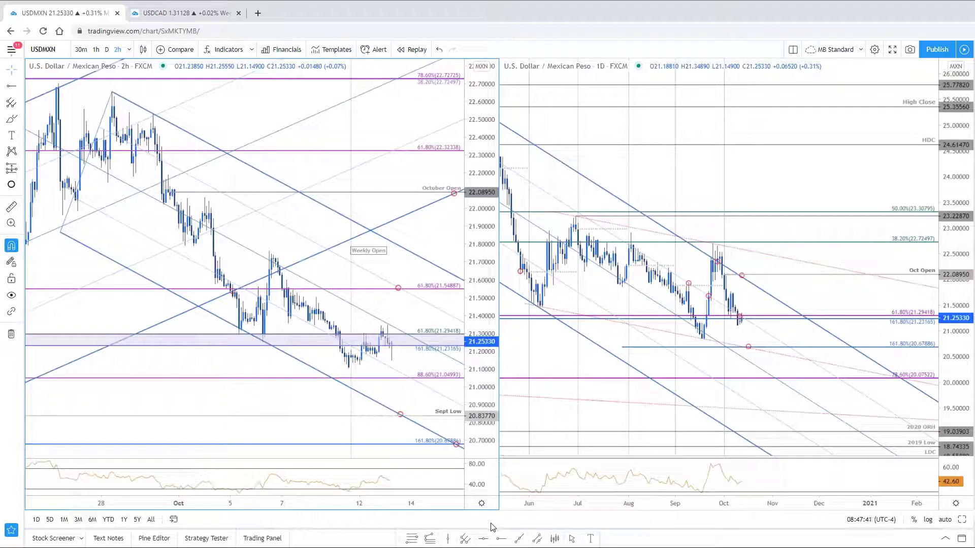
- Examine the descending pitchfork on the maximized USDMXN daily chart, return to the split layout and maximize the 2-hour chart
{"action": "left_click_drag", "start_coordinate": [605, 370], "coordinate": [698, 392]}
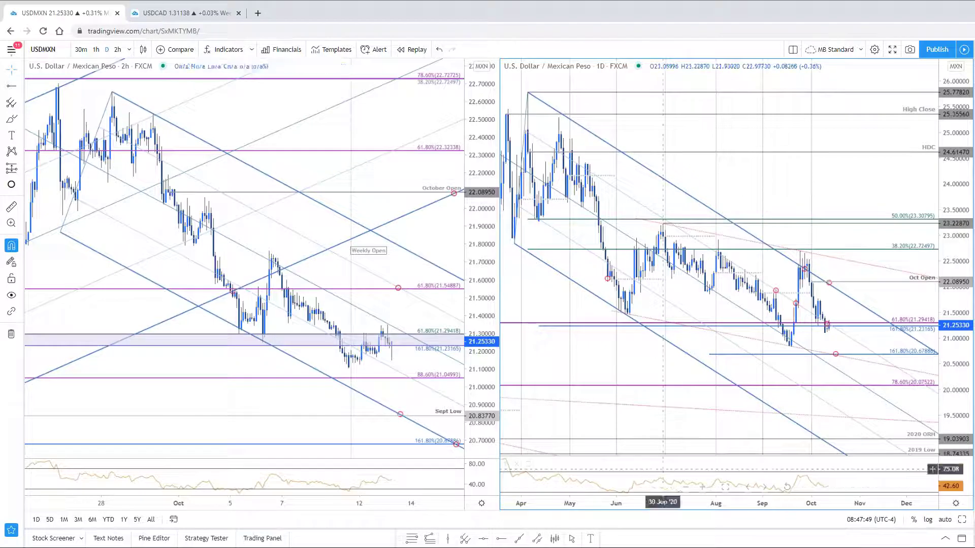
{"action": "left_click", "coordinate": [967, 527]}
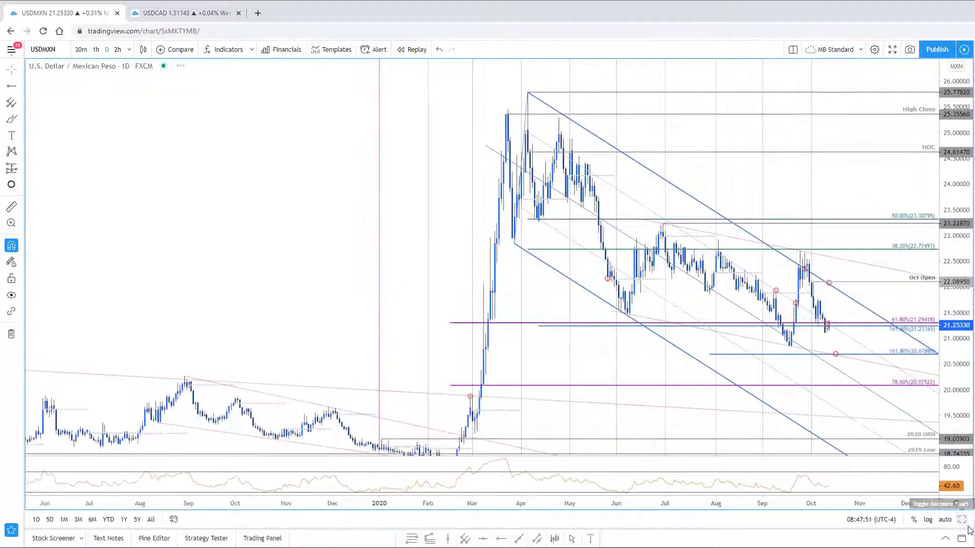
{"action": "left_click", "coordinate": [967, 526]}
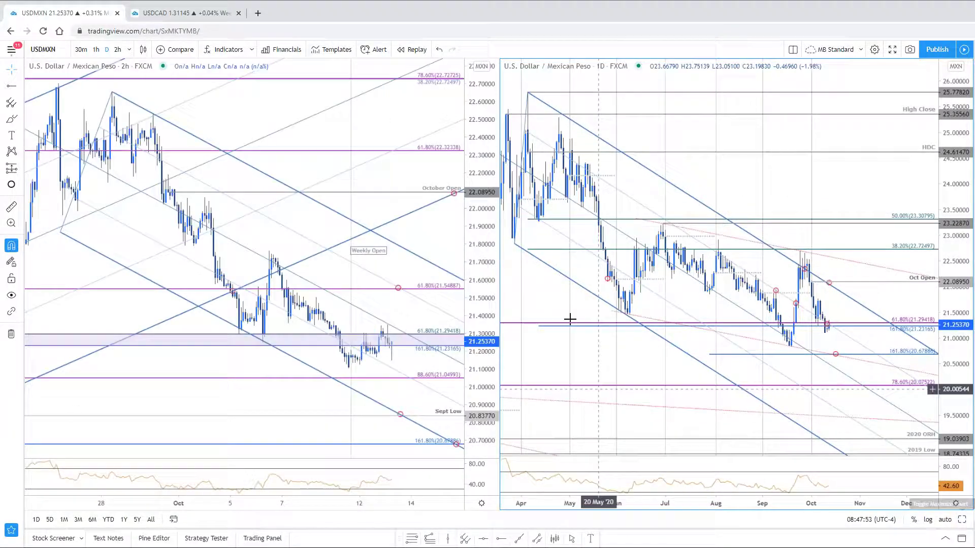
{"action": "left_click", "coordinate": [442, 227]}
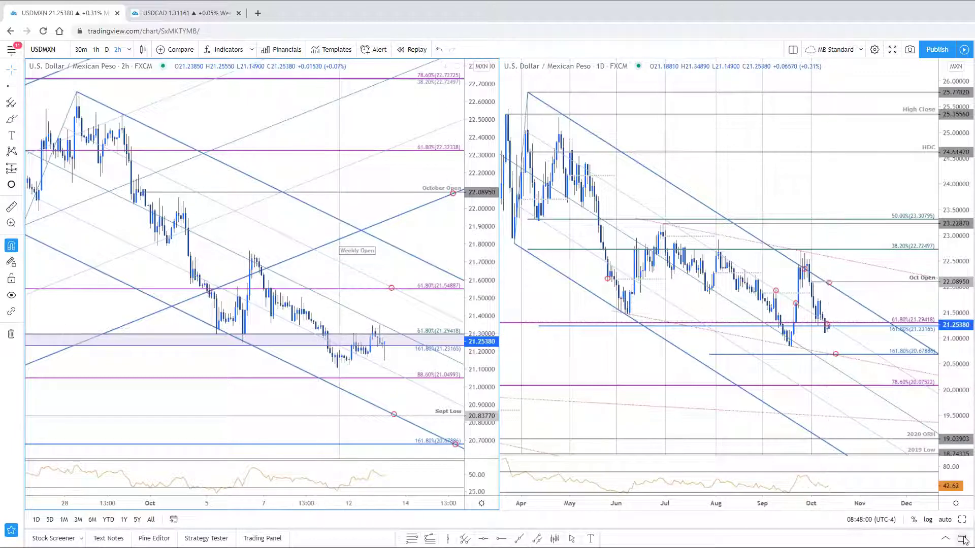
{"action": "left_click", "coordinate": [962, 519]}
- Switch to the SB Trade Desk 10-12-2020 update, close the enlarged USDMXN chart and enlarge the SPX 120min chart
{"action": "key", "text": "alt+Tab"}
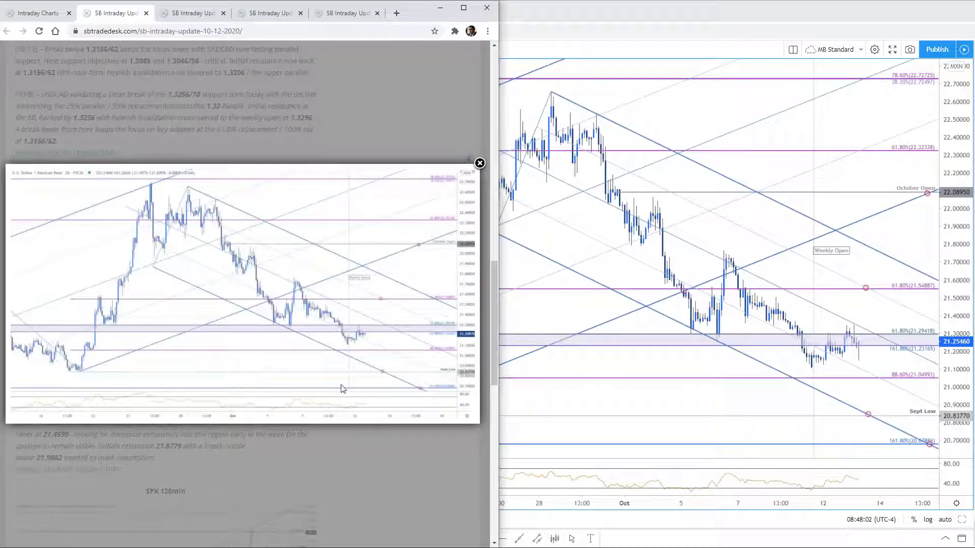
{"action": "left_click", "coordinate": [371, 481]}
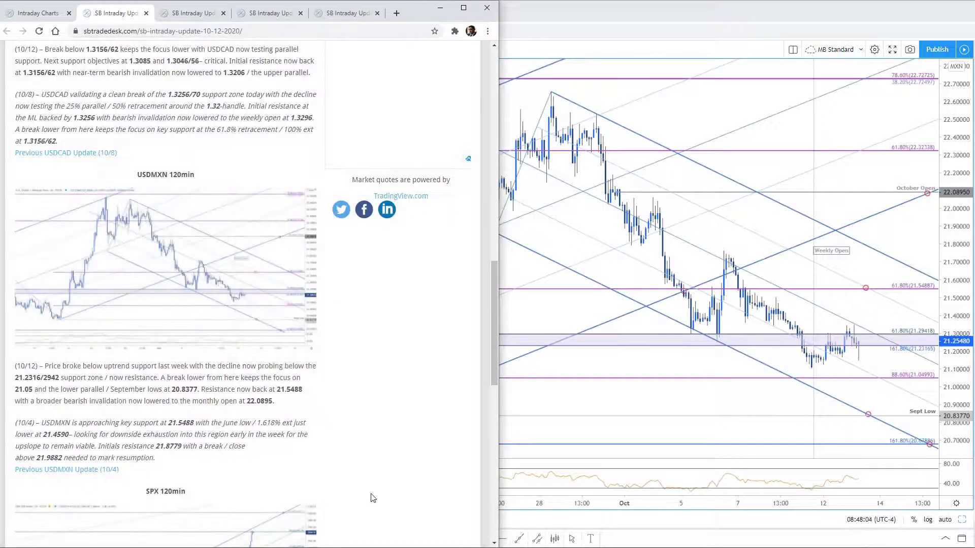
{"action": "scroll", "coordinate": [385, 497], "scroll_direction": "down", "scroll_amount": 5}
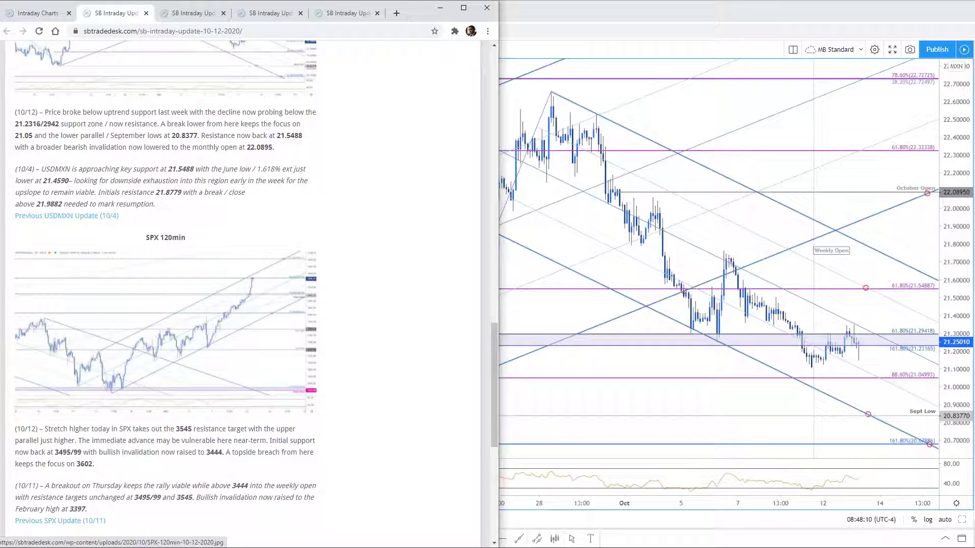
{"action": "left_click", "coordinate": [285, 357]}
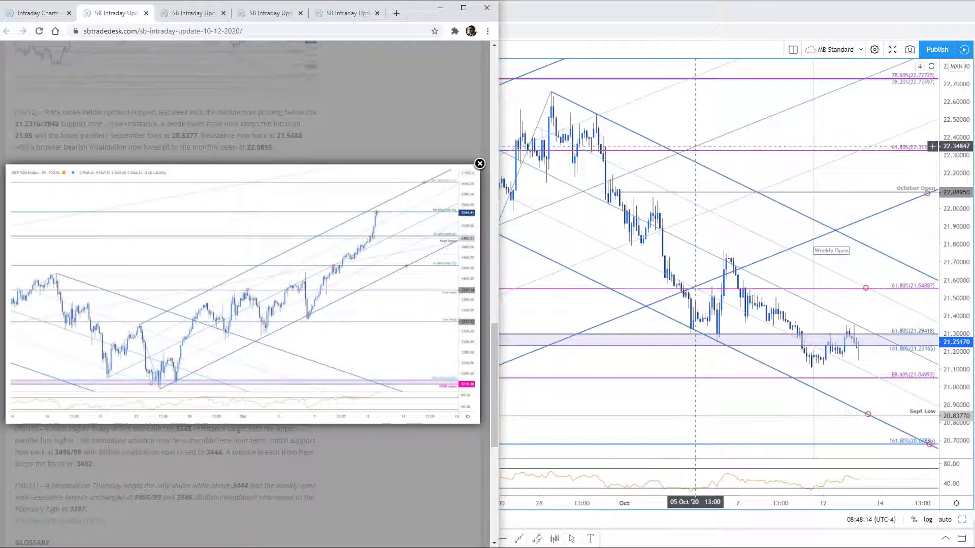
- Load the SPX500 2-hour chart in TradingView and compare its ascending pitchfork and resistance levels with the published SPX chart
{"action": "left_click", "coordinate": [748, 135]}
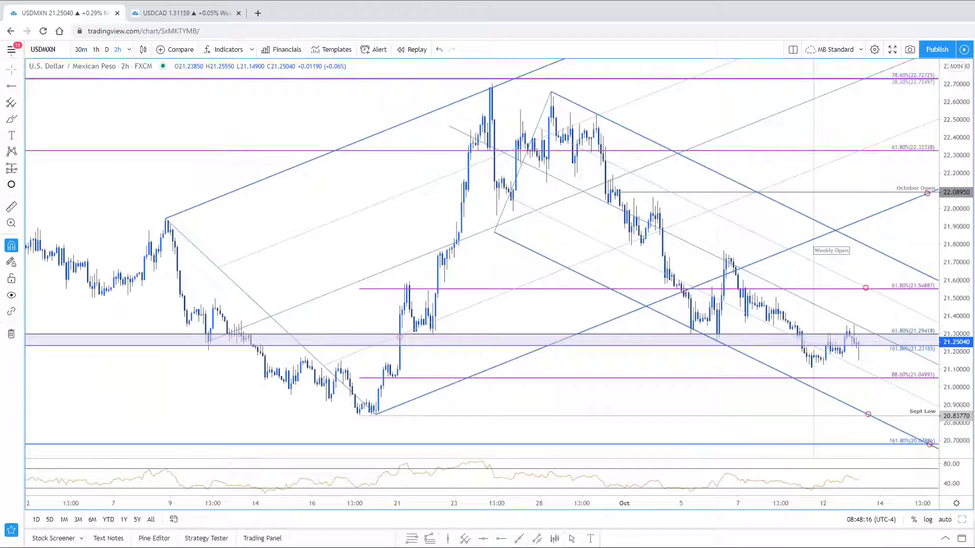
{"action": "key", "text": "space"}
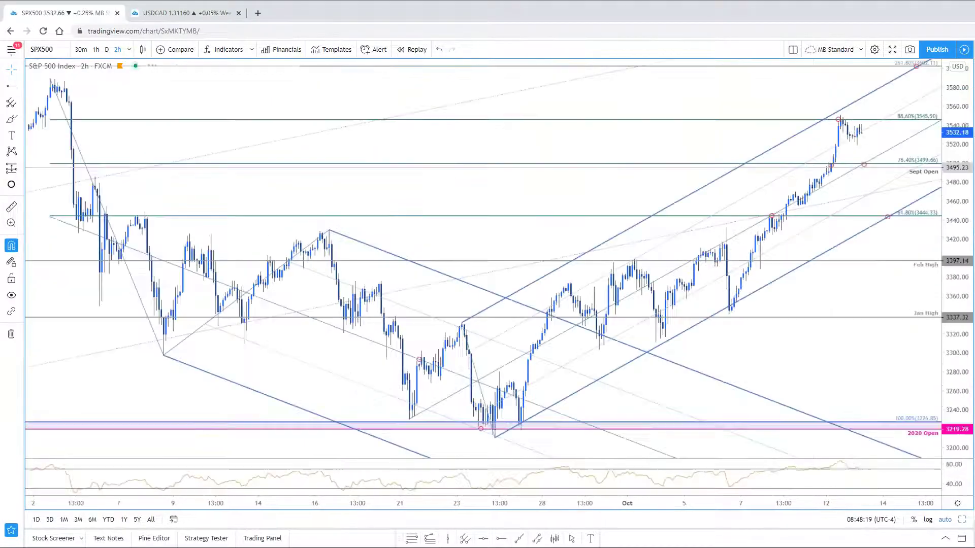
{"action": "scroll", "coordinate": [843, 384], "scroll_direction": "right", "scroll_amount": 4}
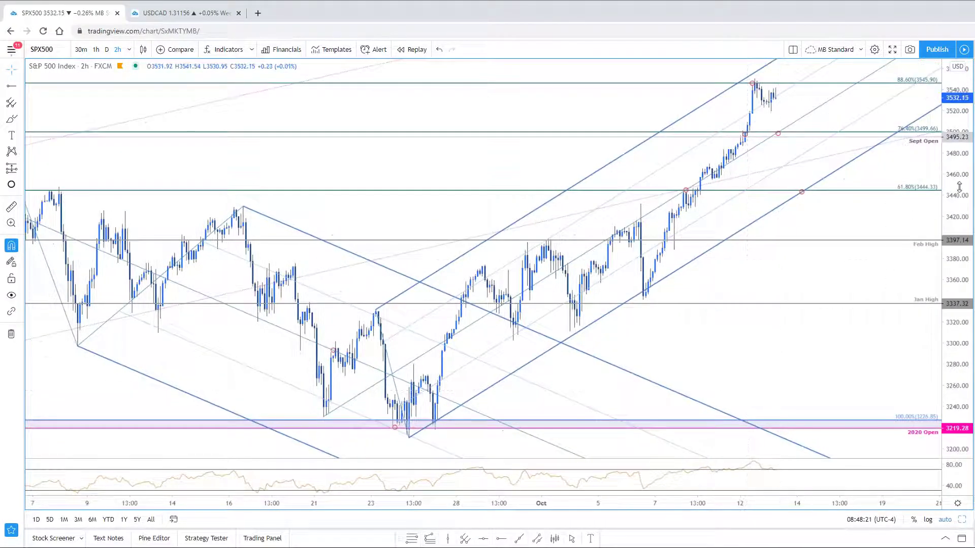
{"action": "scroll", "coordinate": [881, 368], "scroll_direction": "right", "scroll_amount": 3}
{"action": "scroll", "coordinate": [883, 368], "scroll_direction": "right", "scroll_amount": 3}
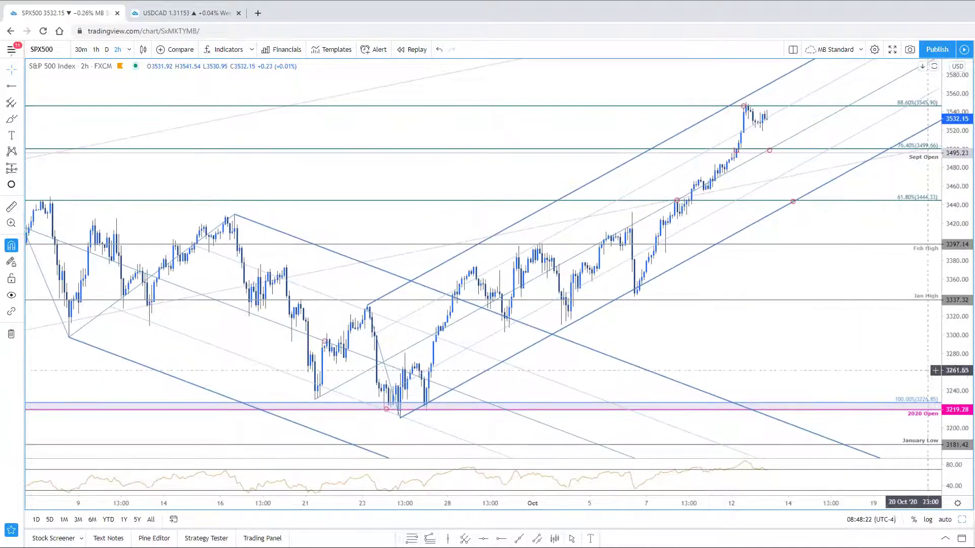
{"action": "scroll", "coordinate": [888, 369], "scroll_direction": "right", "scroll_amount": 3}
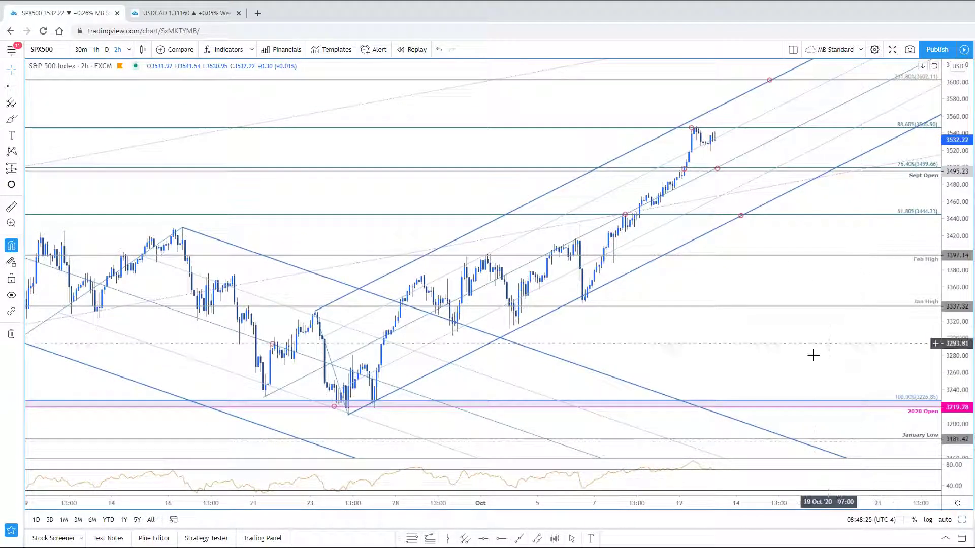
{"action": "scroll", "coordinate": [812, 354], "scroll_direction": "right", "scroll_amount": 3}
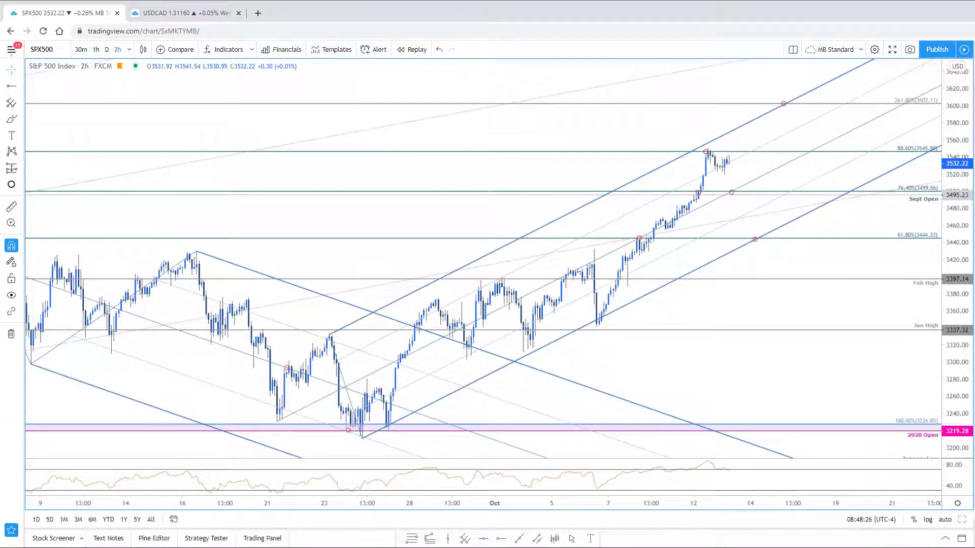
{"action": "key", "text": "alt+Tab"}
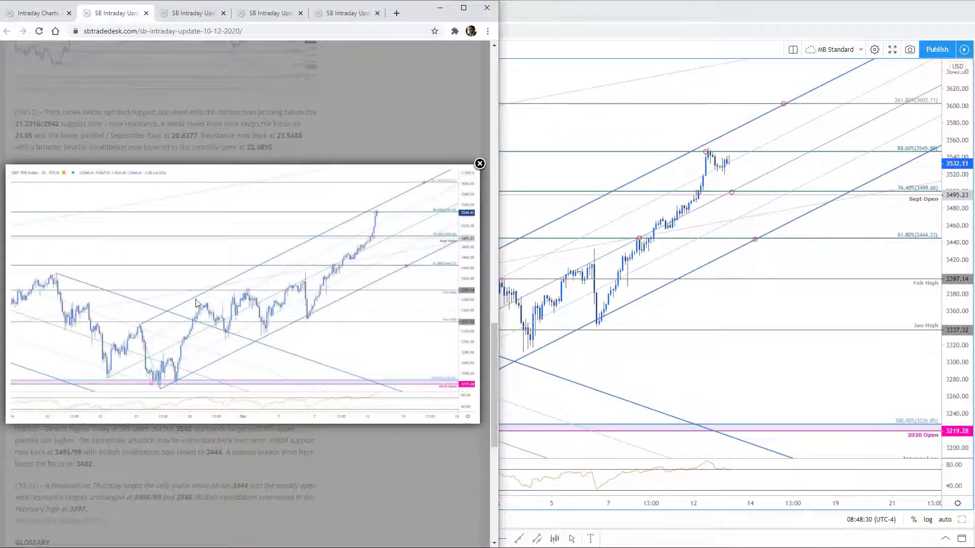
{"action": "left_click", "coordinate": [681, 376]}
- Try moving the SPX500 ascending pitchfork's starting anchor to about 3222.77 on 20 Sep '20, and undo the change
{"action": "left_click", "coordinate": [263, 431]}
{"action": "left_click_drag", "start_coordinate": [263, 431], "coordinate": [260, 428]}
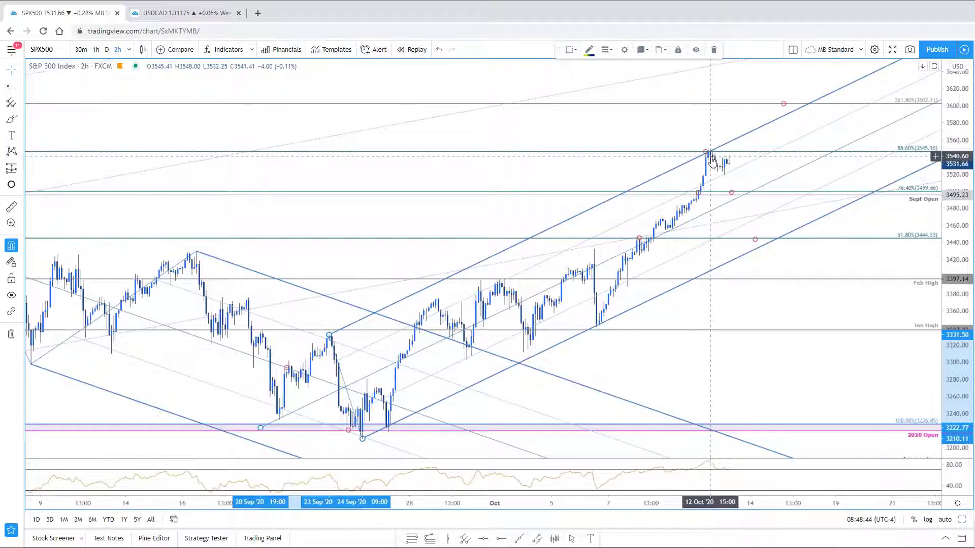
{"action": "key", "text": "ctrl+z"}
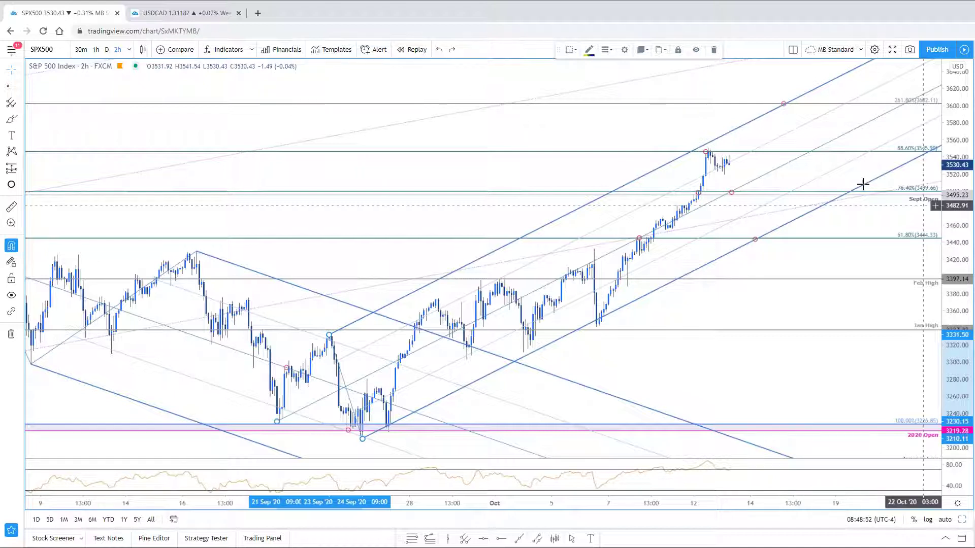
- Examine the SPX500 2-hour ascending pitchfork, comparing its upper parallel and median line with the 3545.90 and 3602.11 Fibonacci levels
{"action": "scroll", "coordinate": [342, 289], "scroll_direction": "down", "scroll_amount": 5}
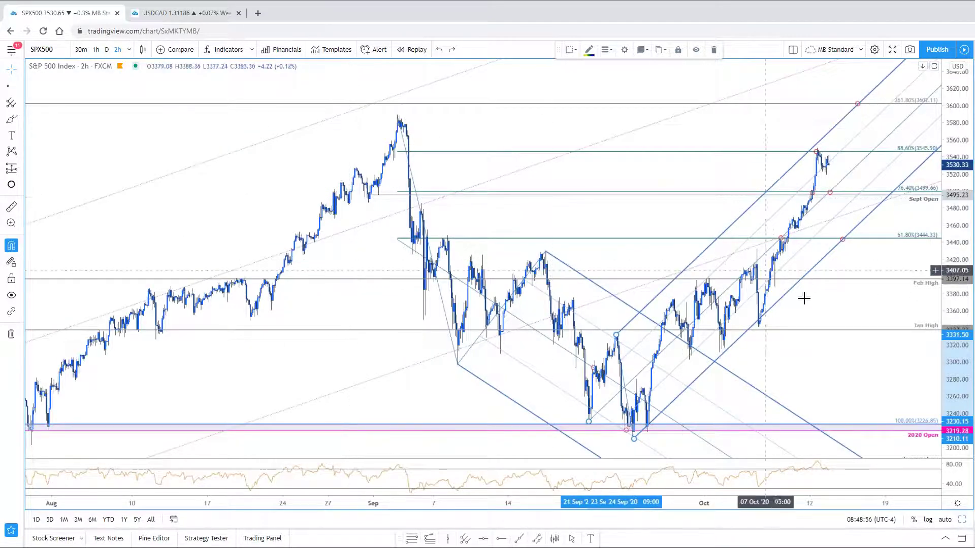
{"action": "scroll", "coordinate": [801, 343], "scroll_direction": "up", "scroll_amount": 6}
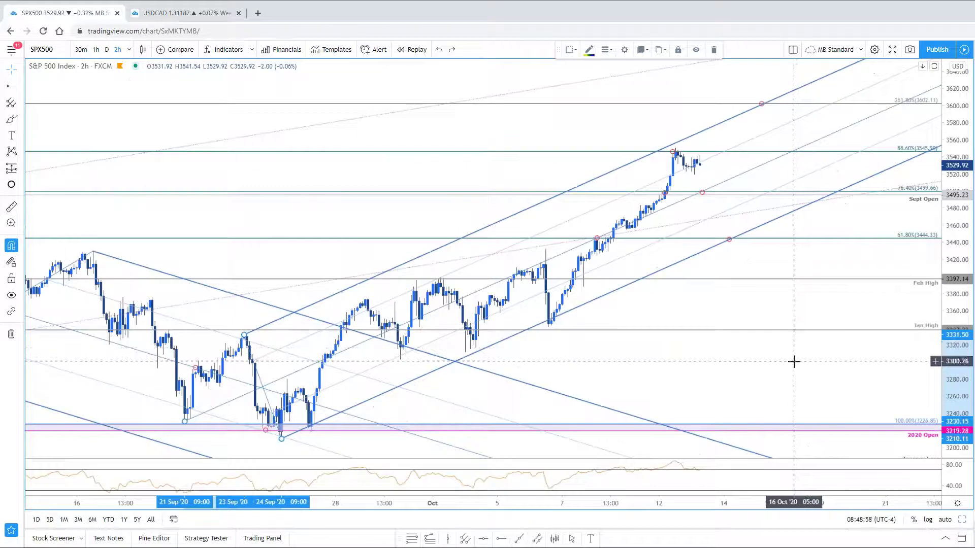
{"action": "left_click", "coordinate": [711, 361]}
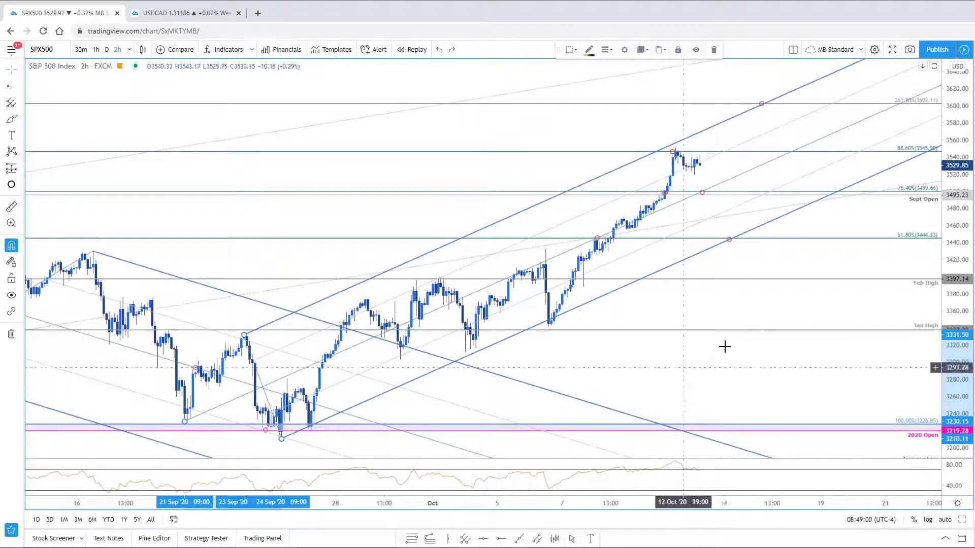
{"action": "scroll", "coordinate": [757, 385], "scroll_direction": "down", "scroll_amount": 3}
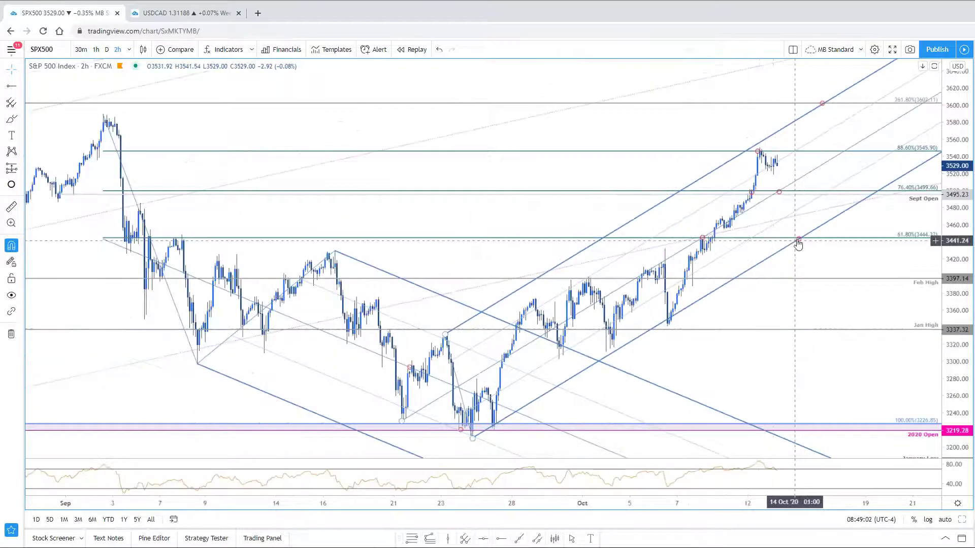
{"action": "scroll", "coordinate": [749, 261], "scroll_direction": "up", "scroll_amount": 2}
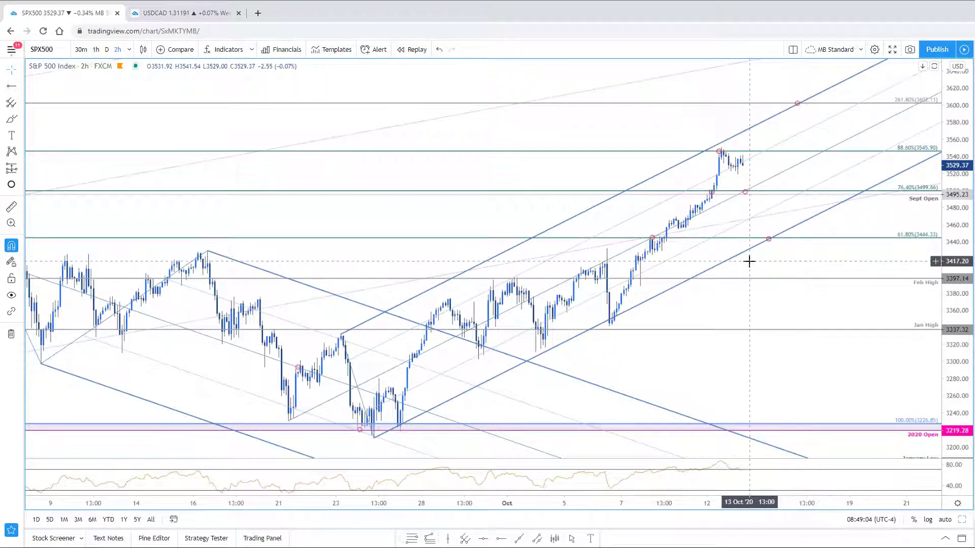
{"action": "scroll", "coordinate": [856, 330], "scroll_direction": "down", "scroll_amount": 3}
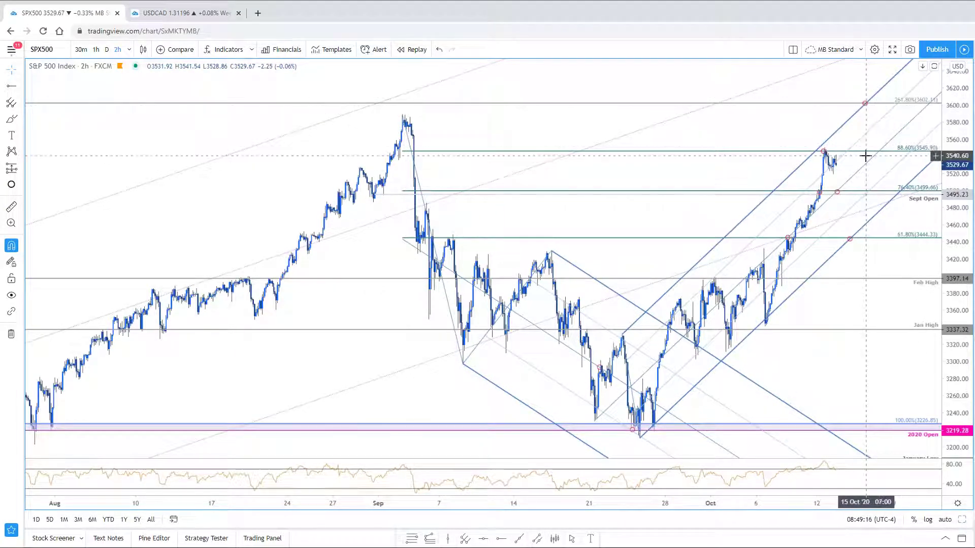
{"action": "scroll", "coordinate": [866, 152], "scroll_direction": "up", "scroll_amount": 2}
{"action": "scroll", "coordinate": [872, 238], "scroll_direction": "up", "scroll_amount": 2}
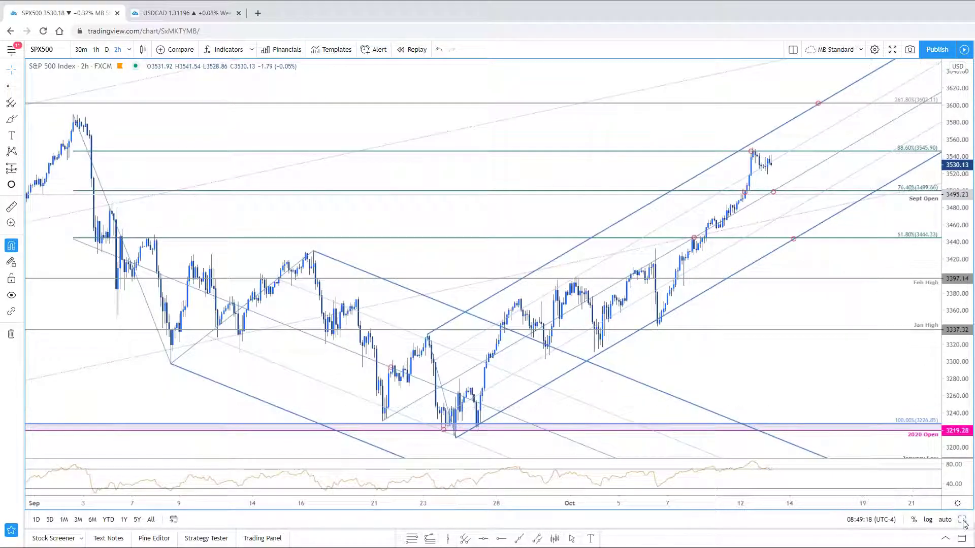
- Return to the split layout, carry the 3579.49 horizontal ray onto the SPX500 2-hour chart and label it "Close High"
{"action": "key", "text": "alt+Return"}
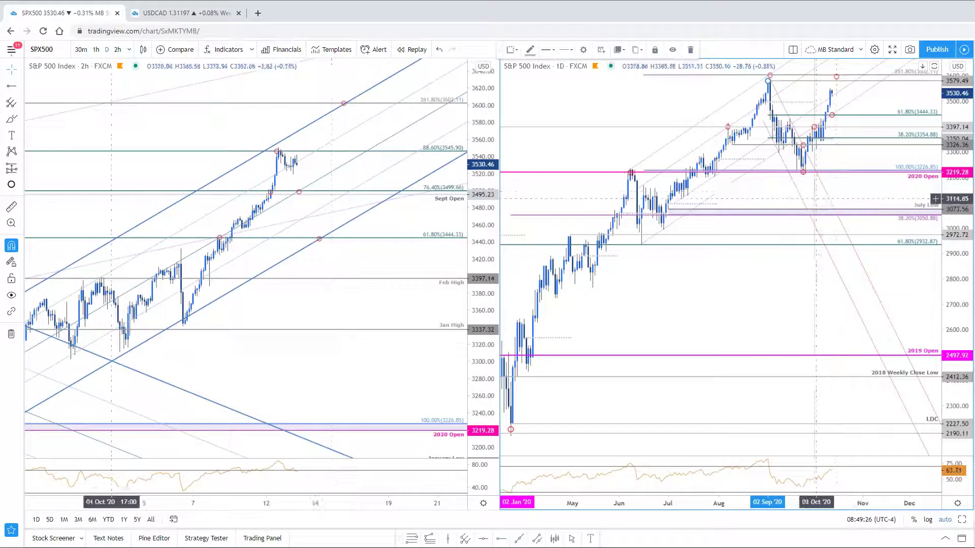
{"action": "left_click", "coordinate": [241, 123]}
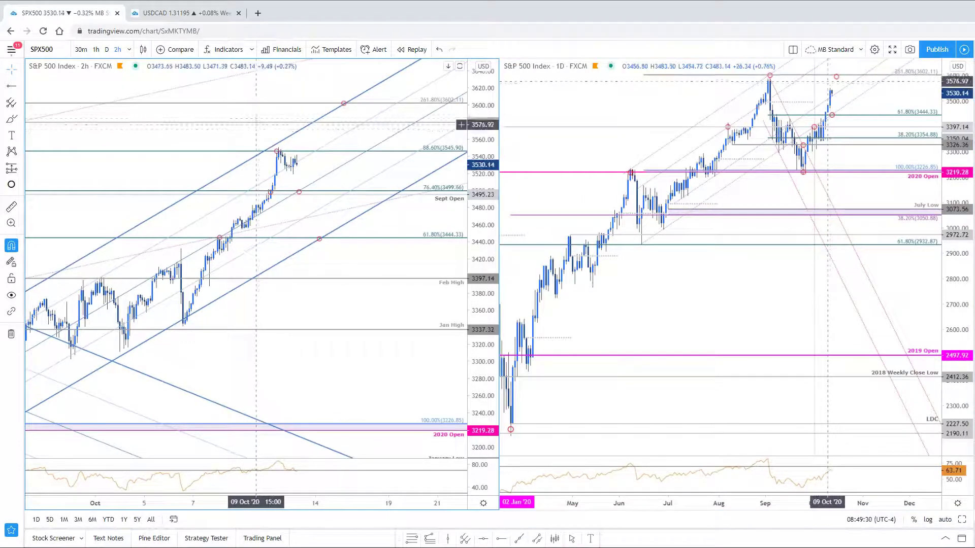
{"action": "double_click", "coordinate": [259, 124]}
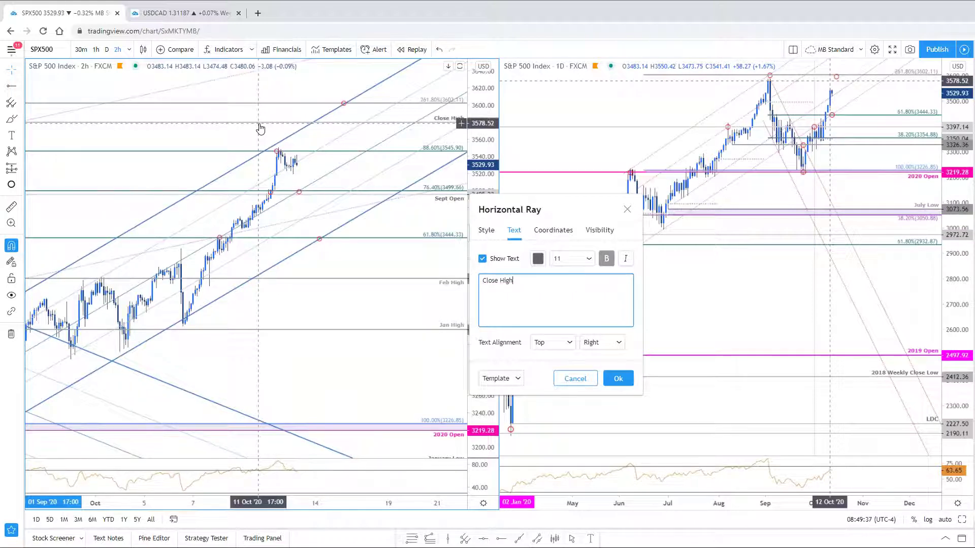
{"action": "left_click", "coordinate": [618, 378]}
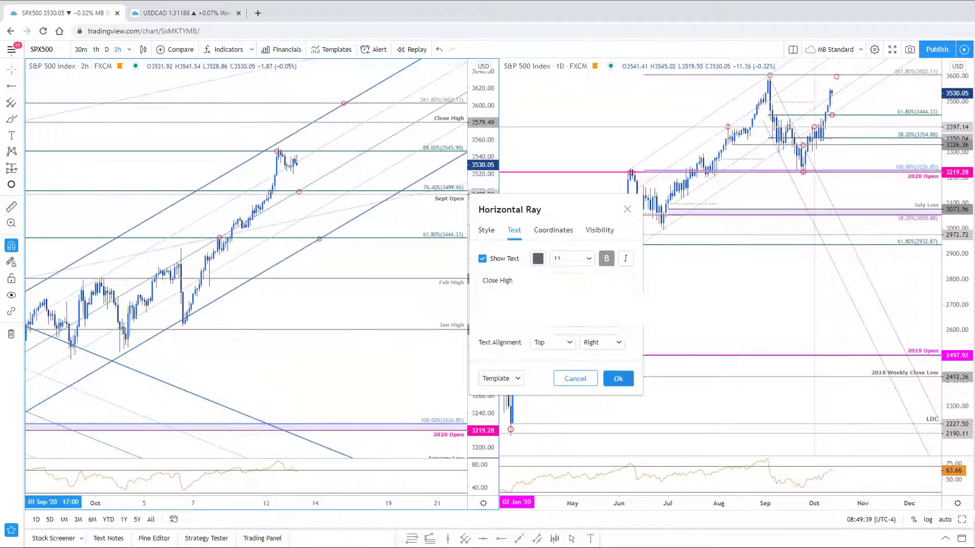
- Check the SPX500 2-hour chart's support and resistance levels, maximize it and read the SPX commentary in the 10-12-2020 update
{"action": "left_click_drag", "start_coordinate": [341, 135], "coordinate": [401, 142]}
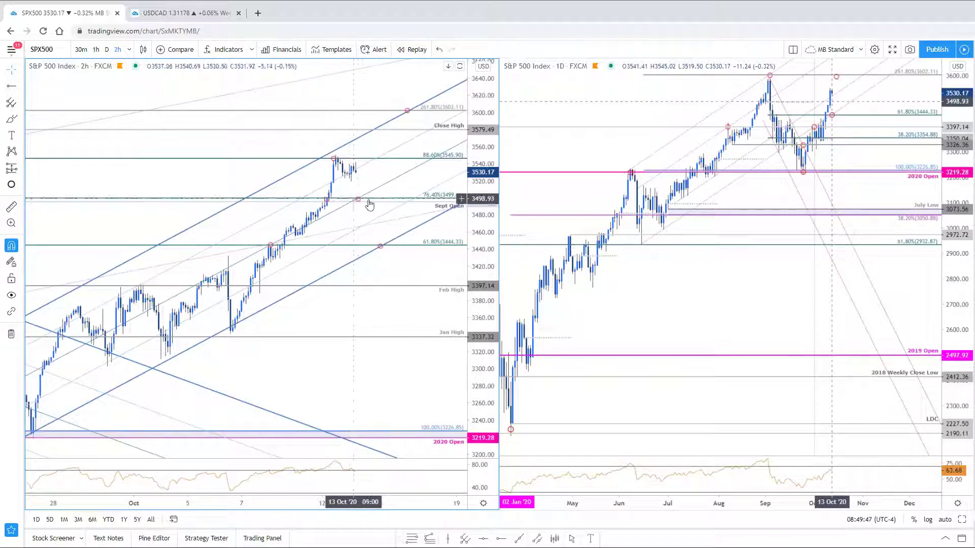
{"action": "left_click_drag", "start_coordinate": [406, 270], "coordinate": [393, 269]}
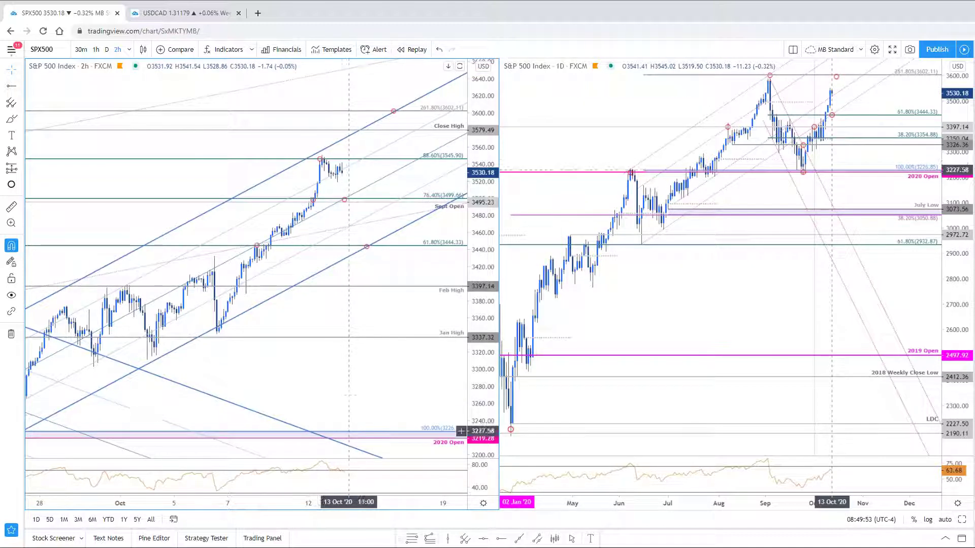
{"action": "left_click_drag", "start_coordinate": [363, 381], "coordinate": [416, 361]}
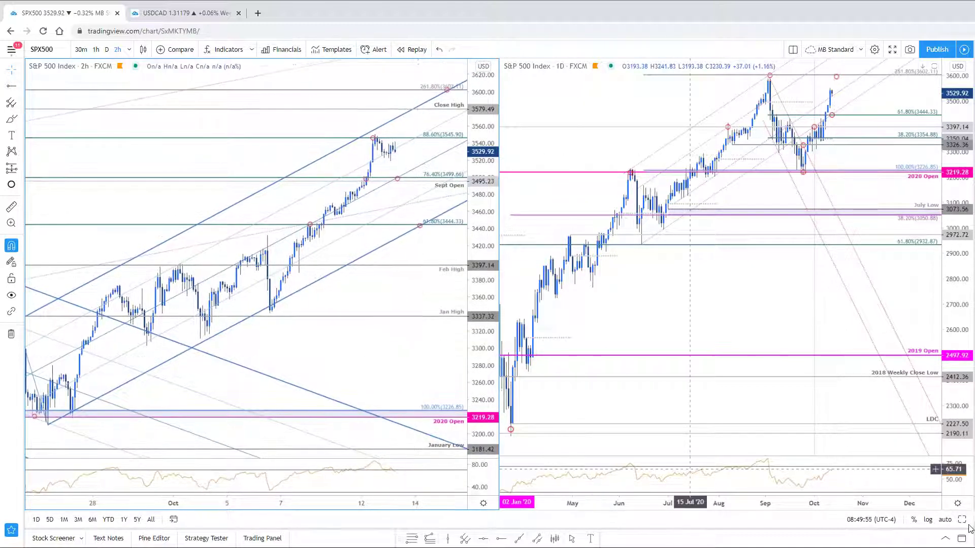
{"action": "left_click", "coordinate": [962, 521]}
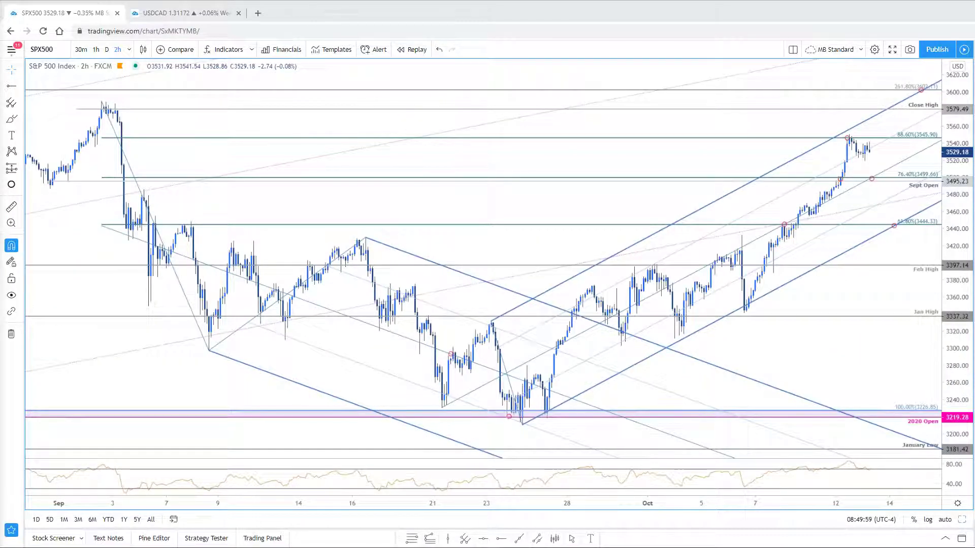
{"action": "key", "text": "alt+Tab"}
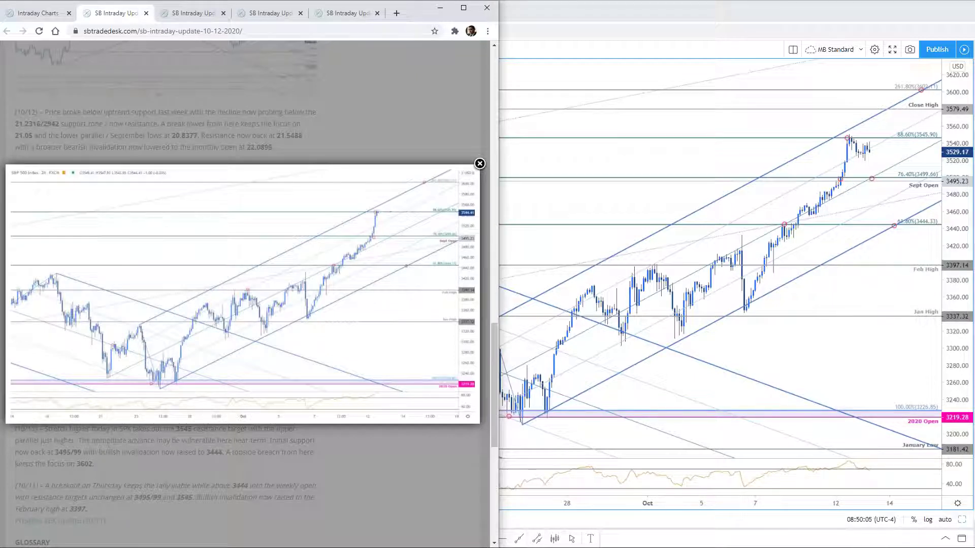
{"action": "scroll", "coordinate": [244, 295], "scroll_direction": "down", "scroll_amount": 7}
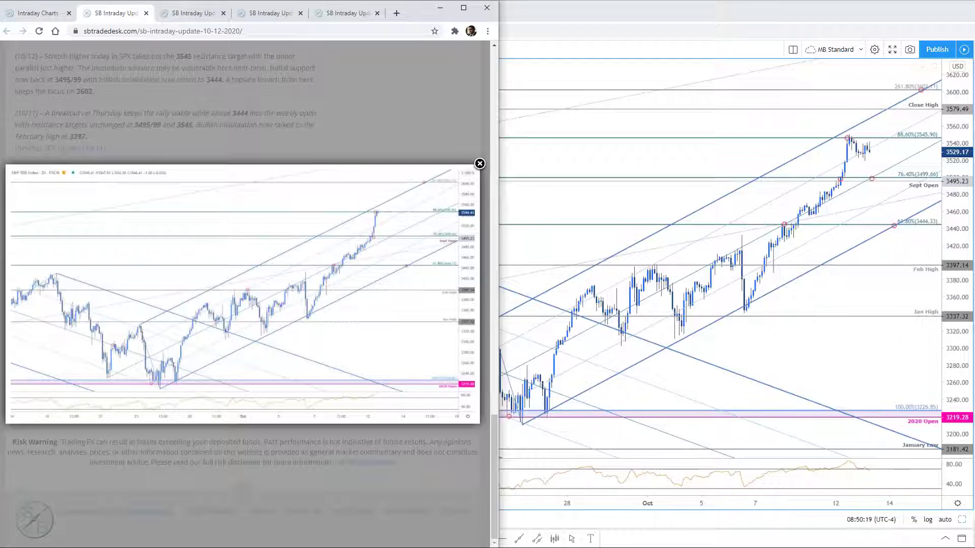
- Close the 10-12-2020 update and enlarge the GBPUSD 120min chart in the SB Intraday Update of 10/11/2020
{"action": "left_click", "coordinate": [147, 13]}
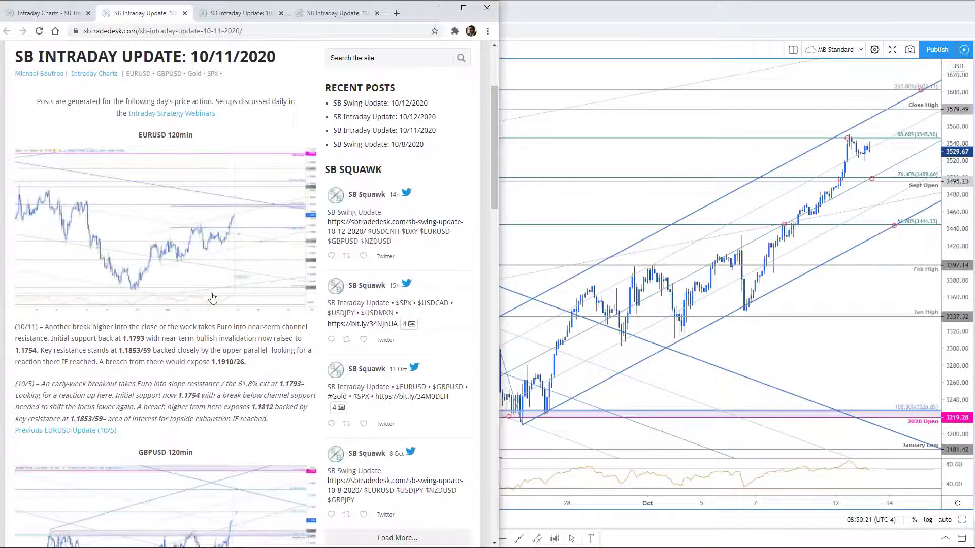
{"action": "scroll", "coordinate": [212, 298], "scroll_direction": "down", "scroll_amount": 6}
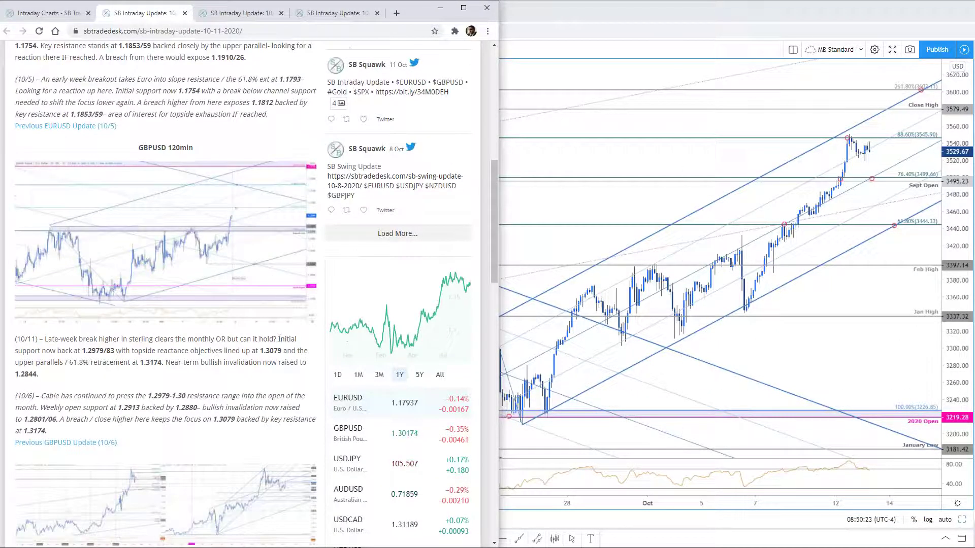
{"action": "key", "text": "alt+Tab"}
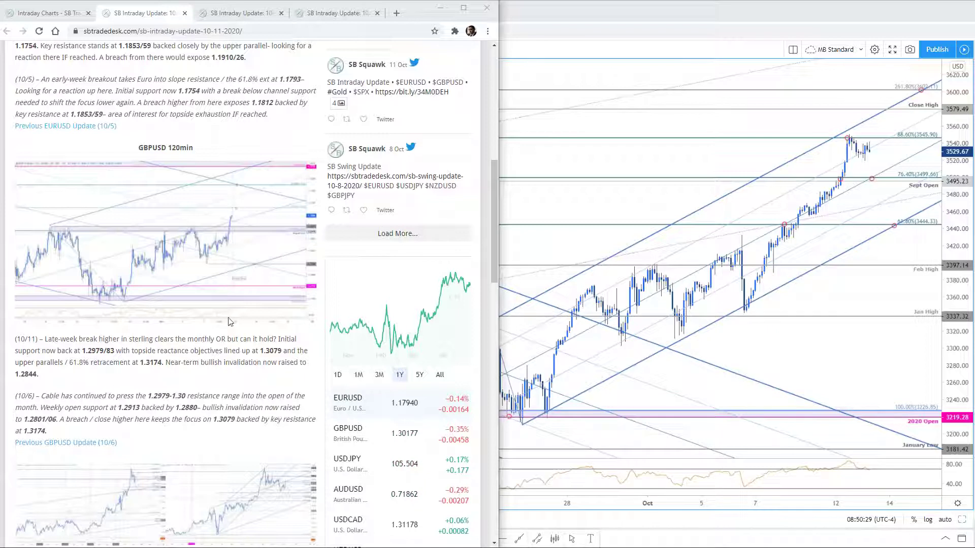
{"action": "left_click", "coordinate": [250, 252]}
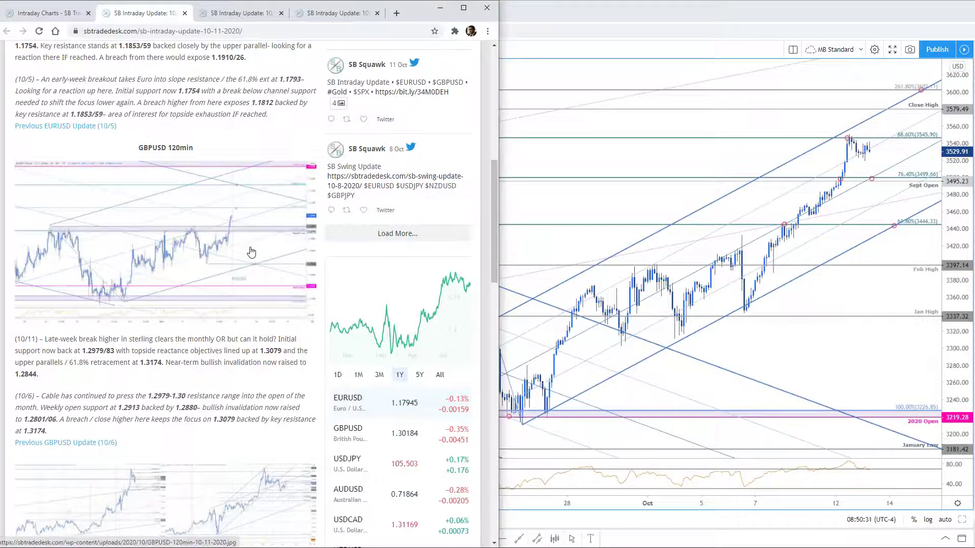
{"action": "left_click", "coordinate": [251, 252]}
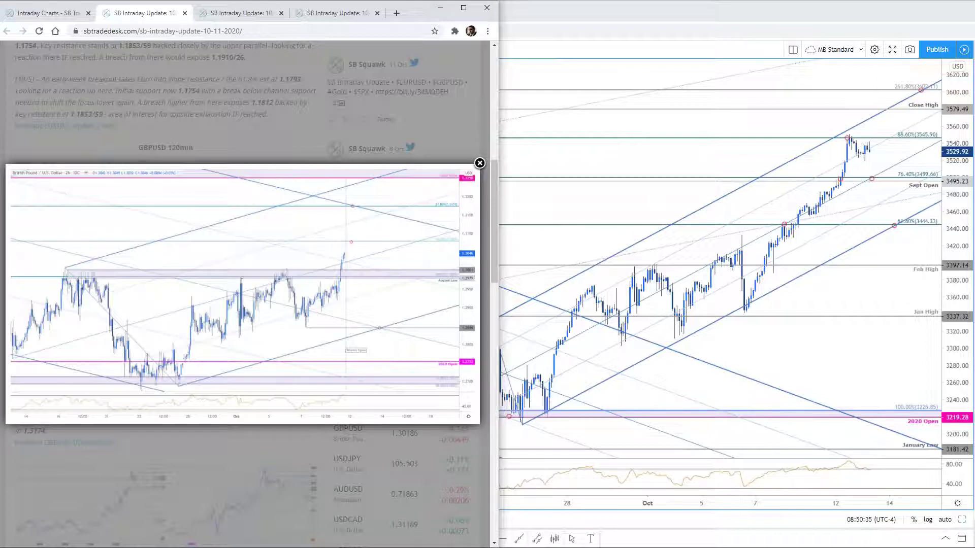
- Load the GBPUSD 2-hour chart in TradingView and examine its pitchforks, the 1.2979–1.3001 support zone and the resistance near 1.3174
{"action": "left_click", "coordinate": [698, 450]}
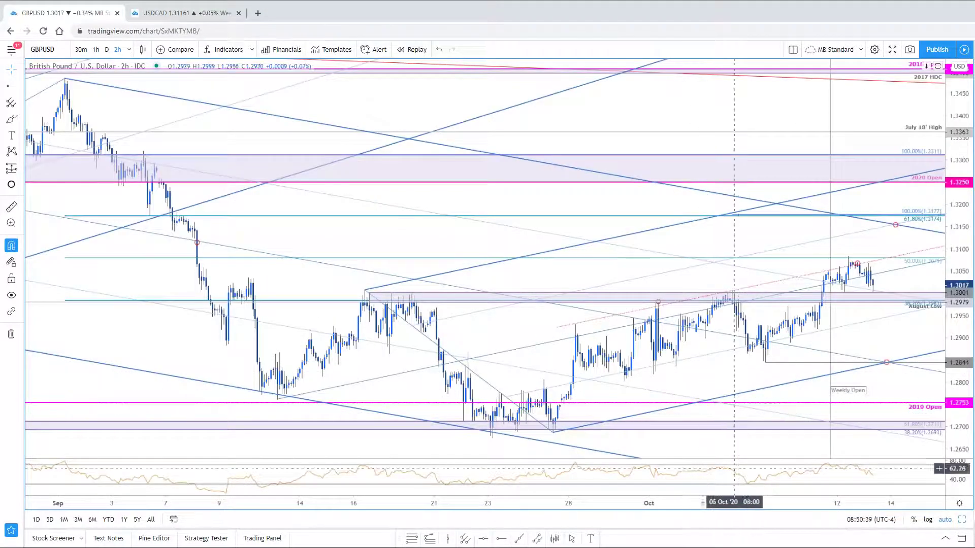
{"action": "left_click_drag", "start_coordinate": [697, 284], "coordinate": [570, 252]}
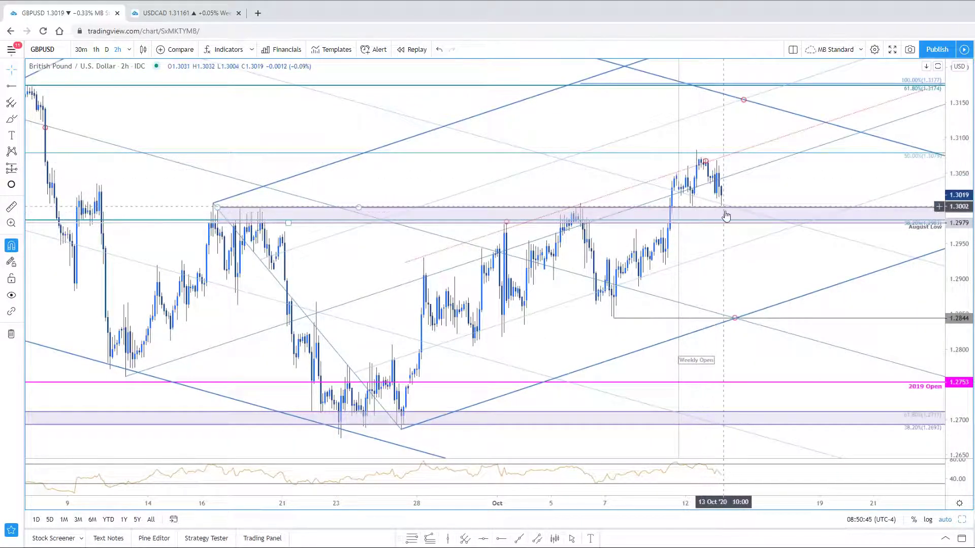
{"action": "left_click_drag", "start_coordinate": [807, 195], "coordinate": [831, 195]}
{"action": "left_click_drag", "start_coordinate": [962, 223], "coordinate": [971, 247]}
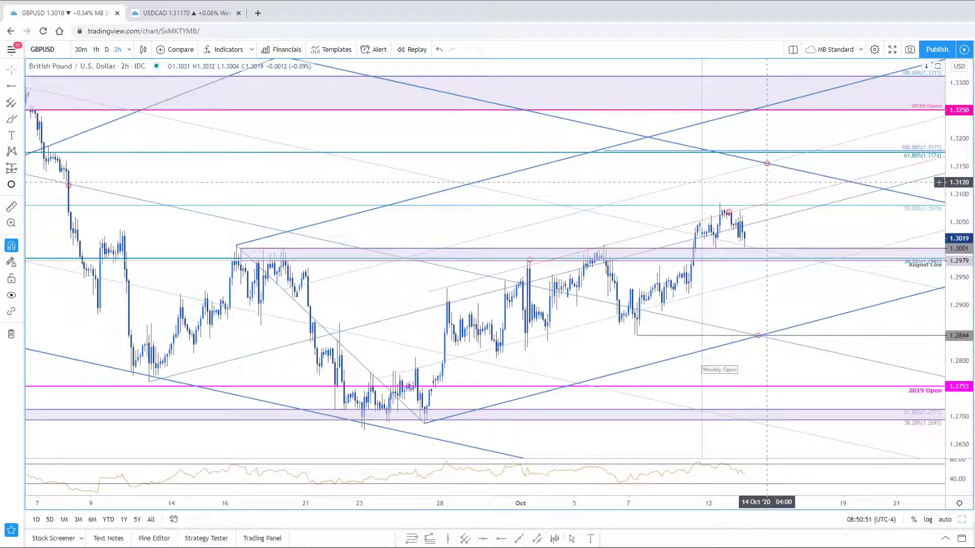
{"action": "scroll", "coordinate": [762, 193], "scroll_direction": "down", "scroll_amount": 2}
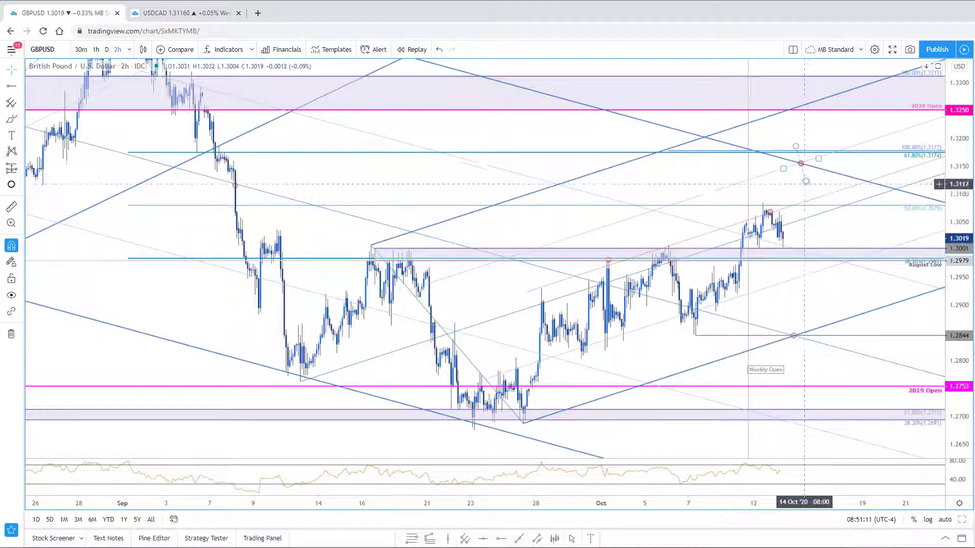
{"action": "scroll", "coordinate": [698, 449], "scroll_direction": "down", "scroll_amount": 2}
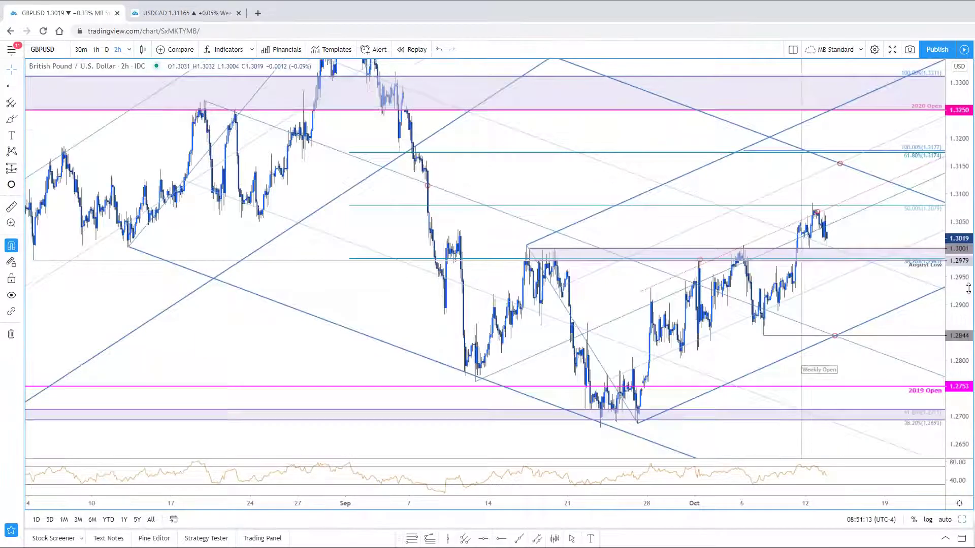
{"action": "left_click_drag", "start_coordinate": [968, 288], "coordinate": [968, 325]}
{"action": "left_click_drag", "start_coordinate": [863, 228], "coordinate": [832, 274]}
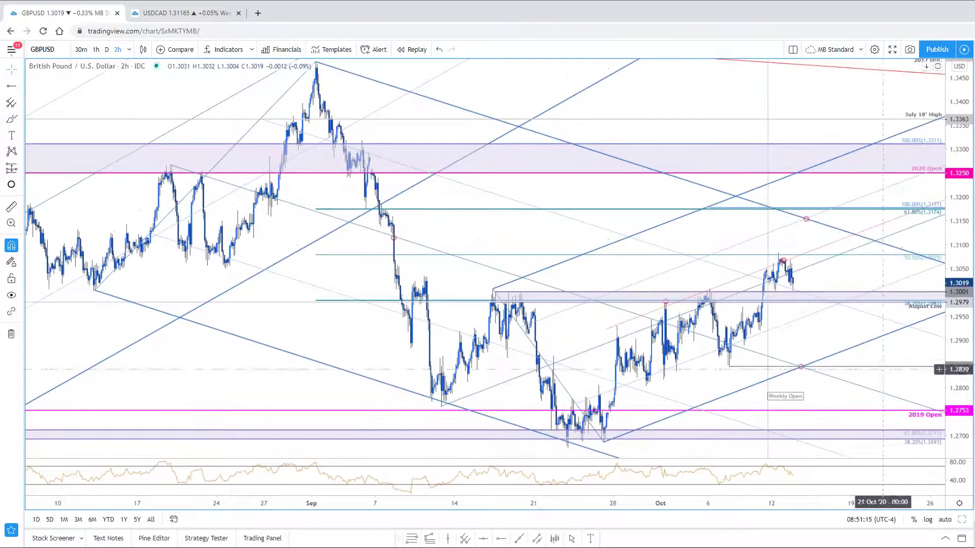
- Show the split layout and compare GBPUSD's daily descending pitchfork with the support and resistance levels on the 2-hour chart
{"action": "left_click", "coordinate": [963, 539]}
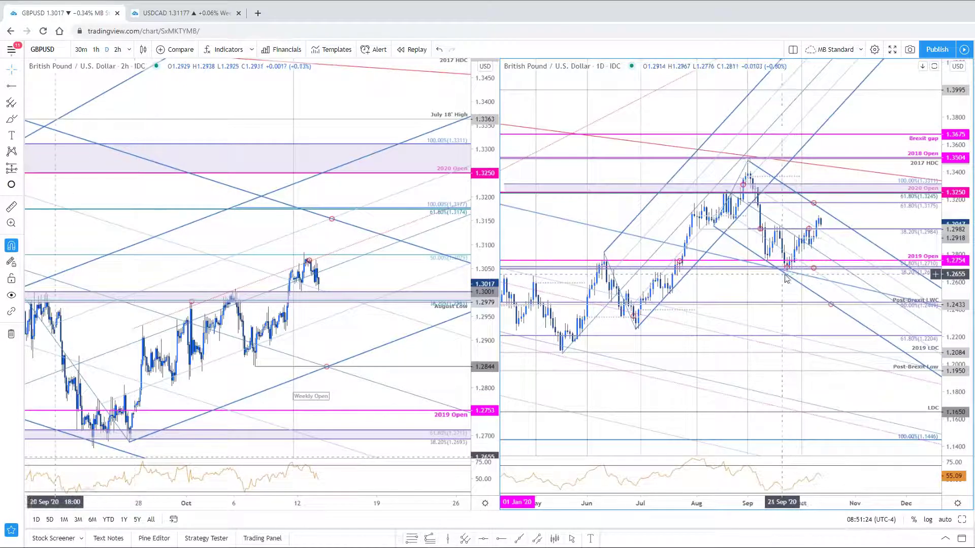
{"action": "scroll", "coordinate": [785, 278], "scroll_direction": "down", "scroll_amount": 1}
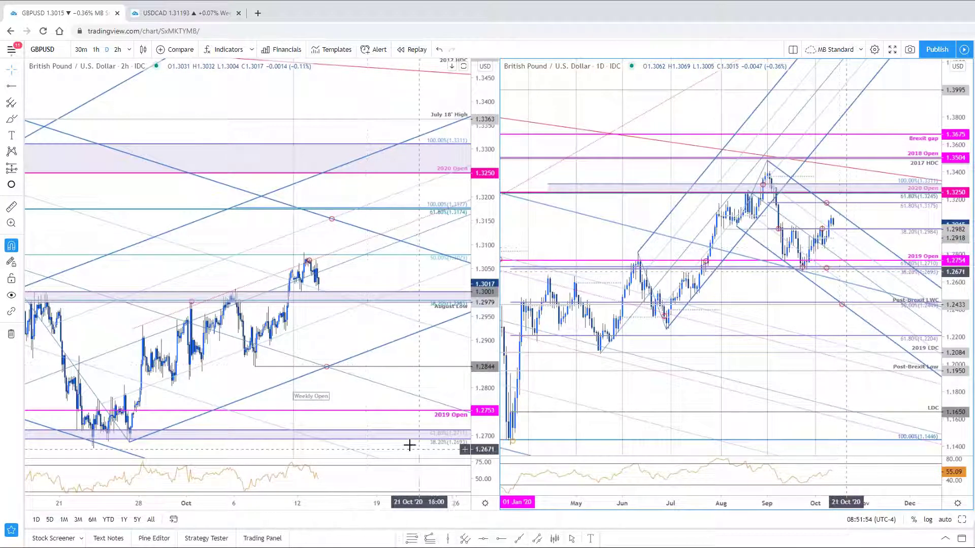
{"action": "left_click_drag", "start_coordinate": [378, 346], "coordinate": [443, 330]}
{"action": "scroll", "coordinate": [442, 330], "scroll_direction": "up", "scroll_amount": 3}
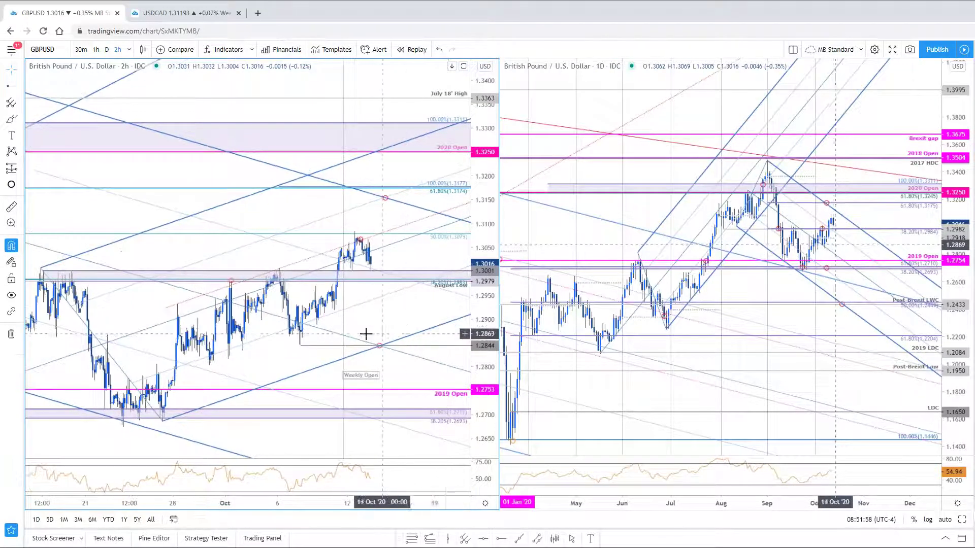
{"action": "scroll", "coordinate": [367, 335], "scroll_direction": "up", "scroll_amount": 3}
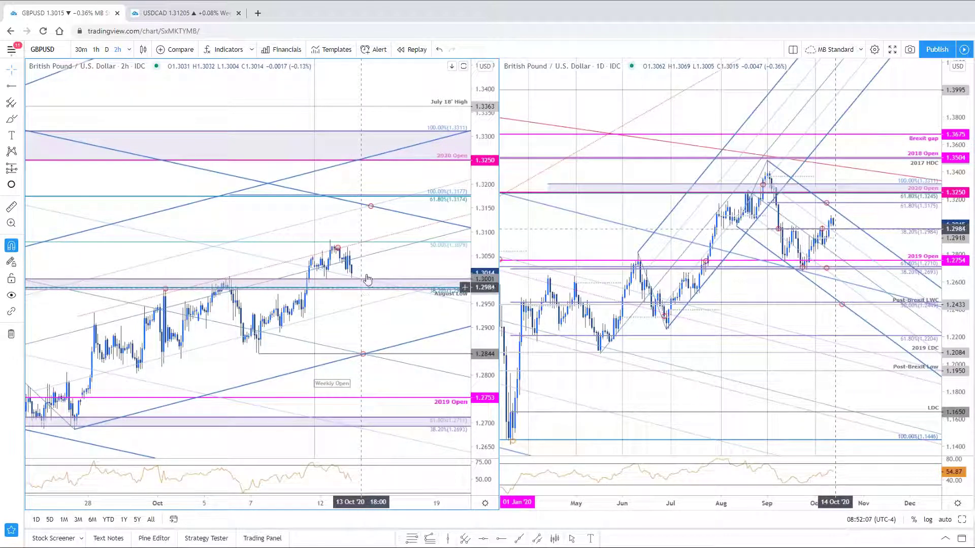
{"action": "left_click", "coordinate": [375, 224]}
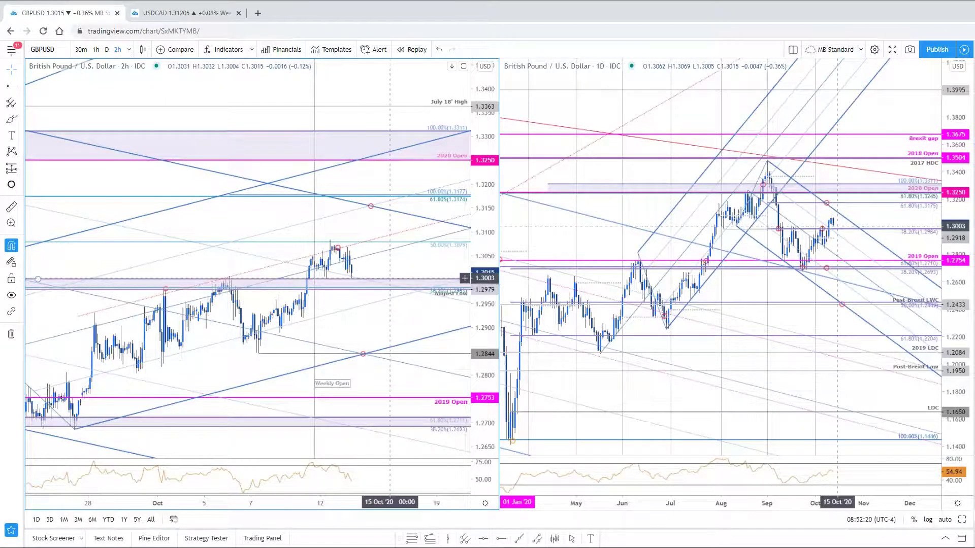
- Maximize the GBPUSD 2-hour chart to recheck its levels and switch to the XAUUSD 2-hour chart
{"action": "left_click", "coordinate": [961, 522]}
{"action": "left_click_drag", "start_coordinate": [879, 301], "coordinate": [860, 274]}
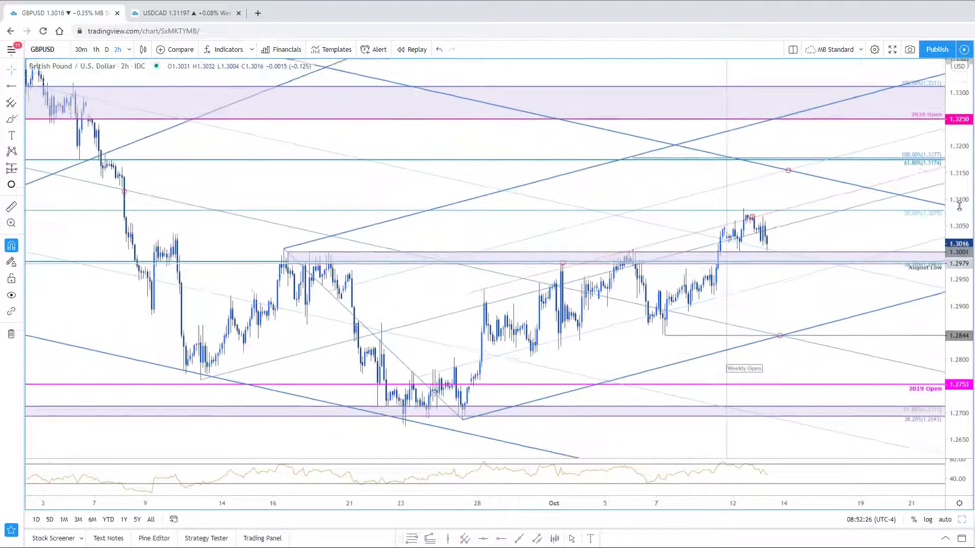
{"action": "scroll", "coordinate": [892, 259], "scroll_direction": "up", "scroll_amount": 2}
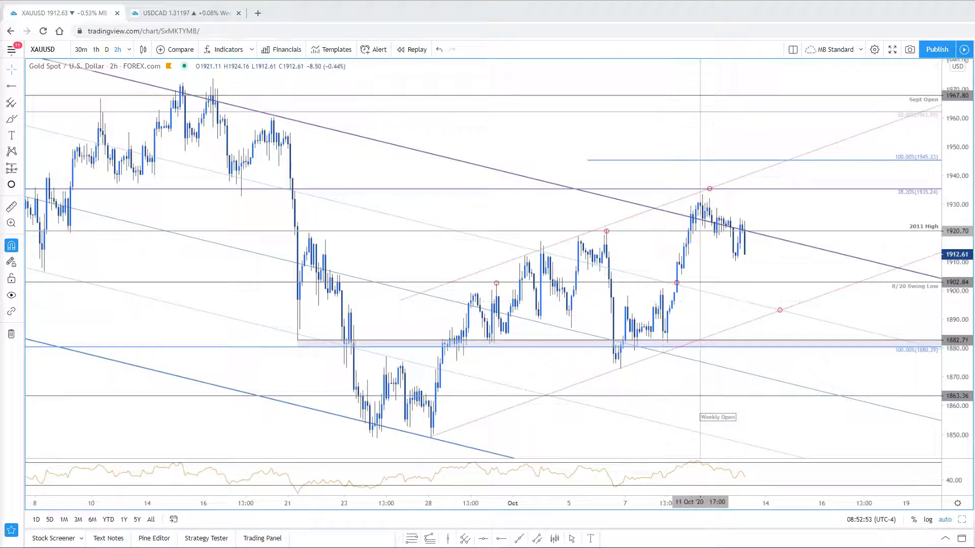
- Switch to the SB Intraday Update of 10/11/2020, read its gold section and charts, and return to TradingView
{"action": "key", "text": "alt+Tab"}
{"action": "left_click", "coordinate": [335, 516]}
{"action": "scroll", "coordinate": [327, 497], "scroll_direction": "down", "scroll_amount": 5}
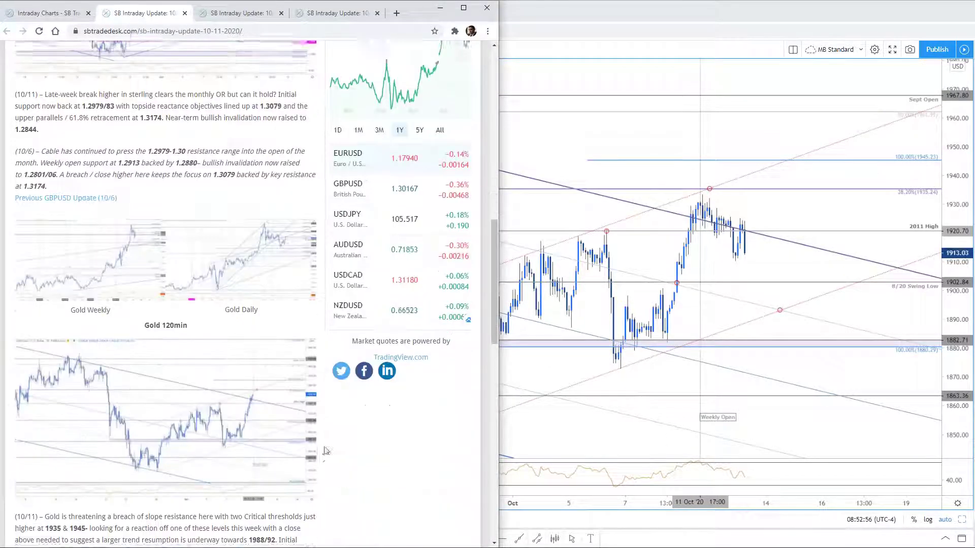
{"action": "scroll", "coordinate": [326, 451], "scroll_direction": "down", "scroll_amount": 1}
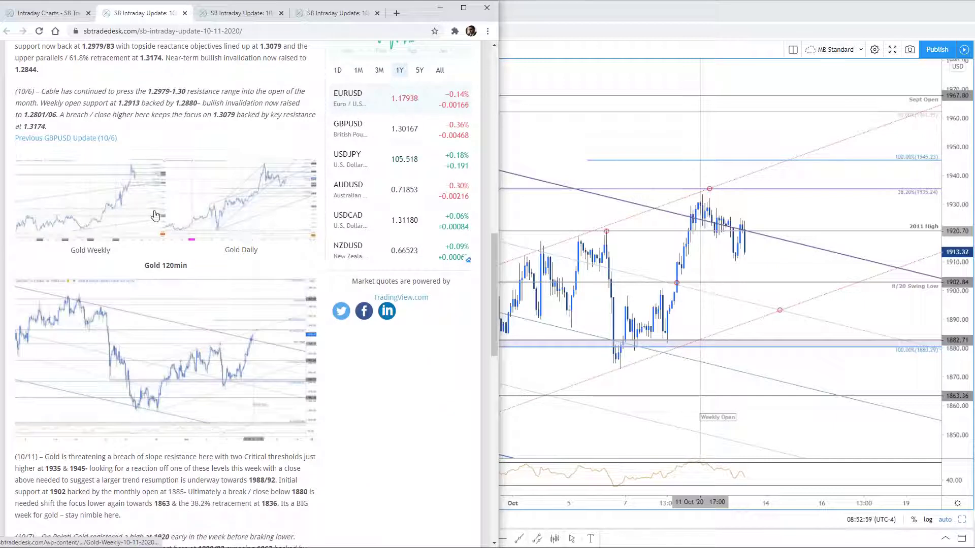
{"action": "left_click", "coordinate": [638, 126]}
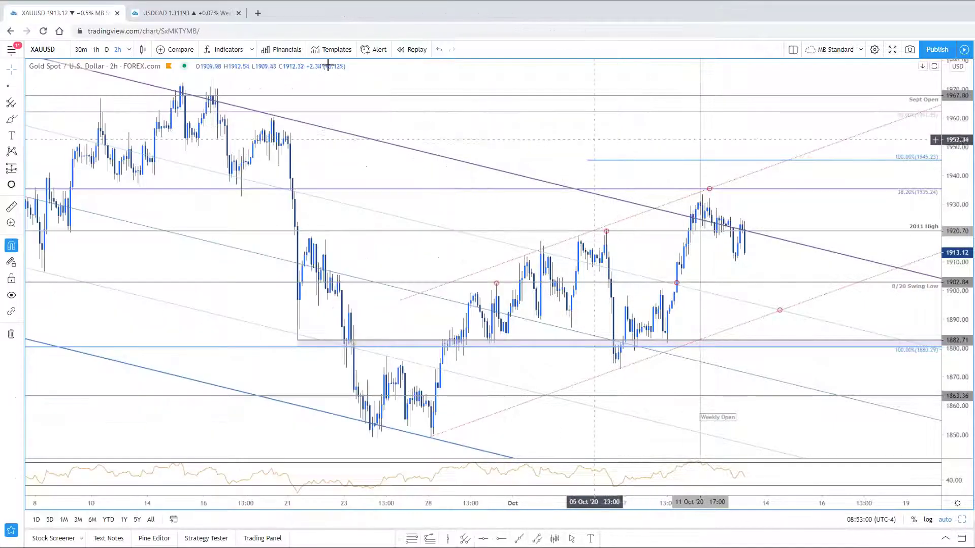
- Open the weekly XAUUSD chart and display it as a line chart to examine the weekly closes
{"action": "left_click", "coordinate": [168, 13]}
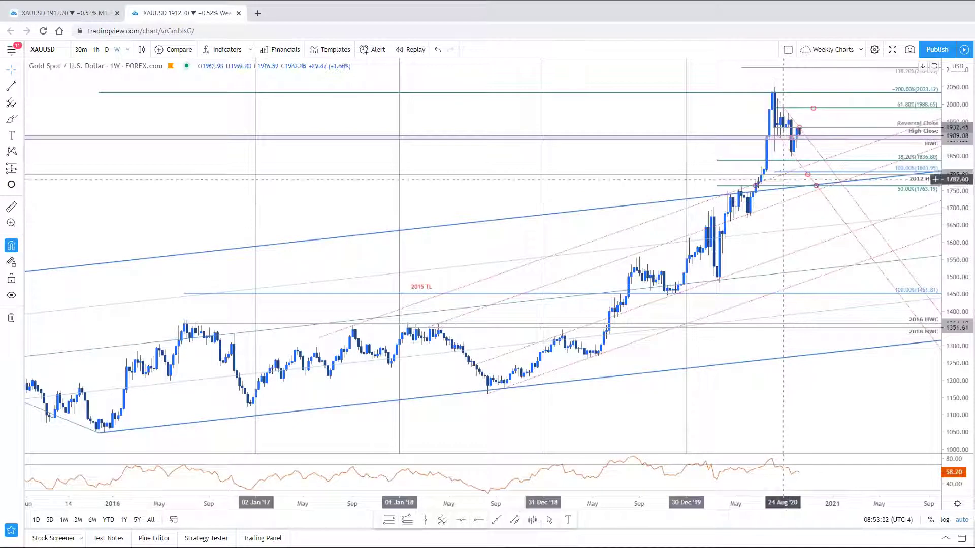
{"action": "left_click", "coordinate": [141, 50]}
{"action": "left_click", "coordinate": [157, 144]}
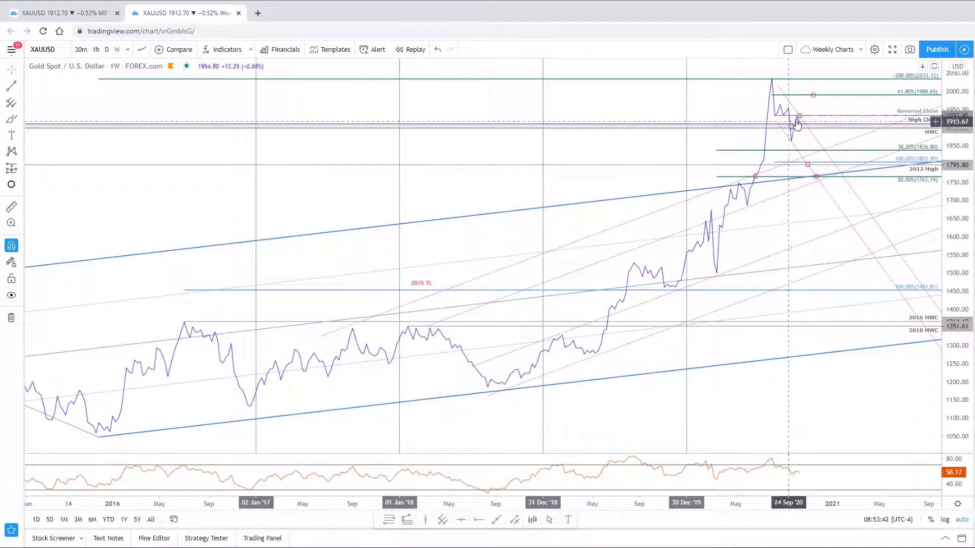
{"action": "scroll", "coordinate": [861, 433], "scroll_direction": "up", "scroll_amount": 3}
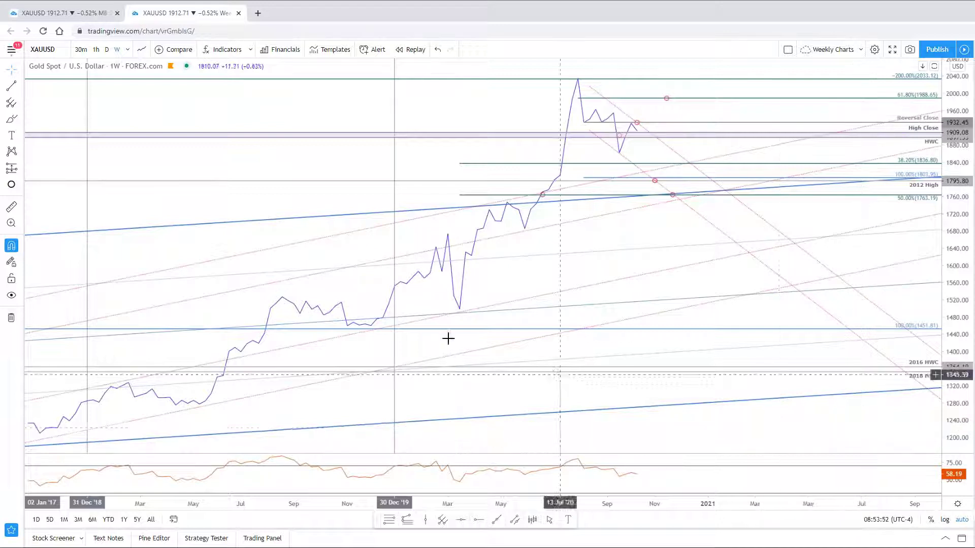
- Set the weekly XAUUSD chart back to candles and examine the recent bars against the 2020 levels
{"action": "scroll", "coordinate": [548, 370], "scroll_direction": "down", "scroll_amount": 2}
{"action": "left_click", "coordinate": [141, 49]}
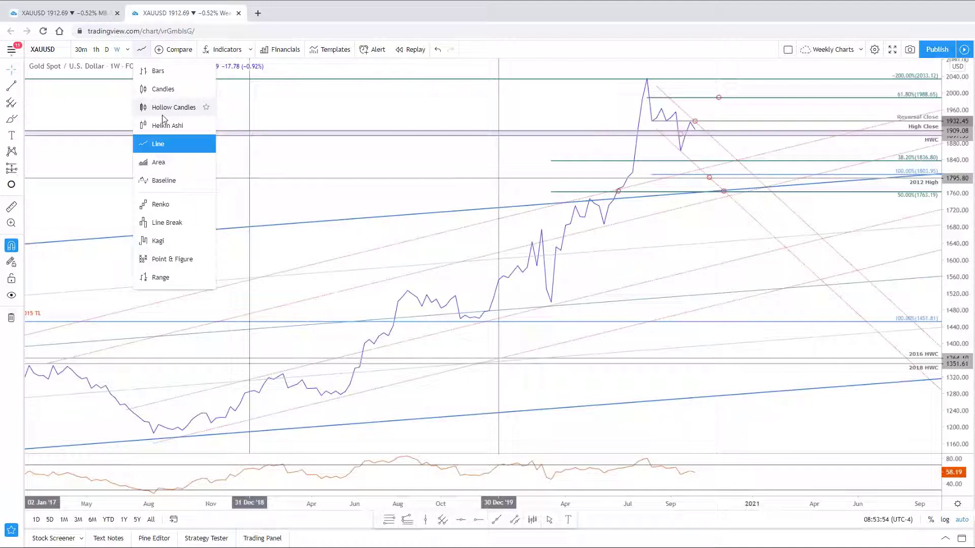
{"action": "left_click", "coordinate": [170, 92]}
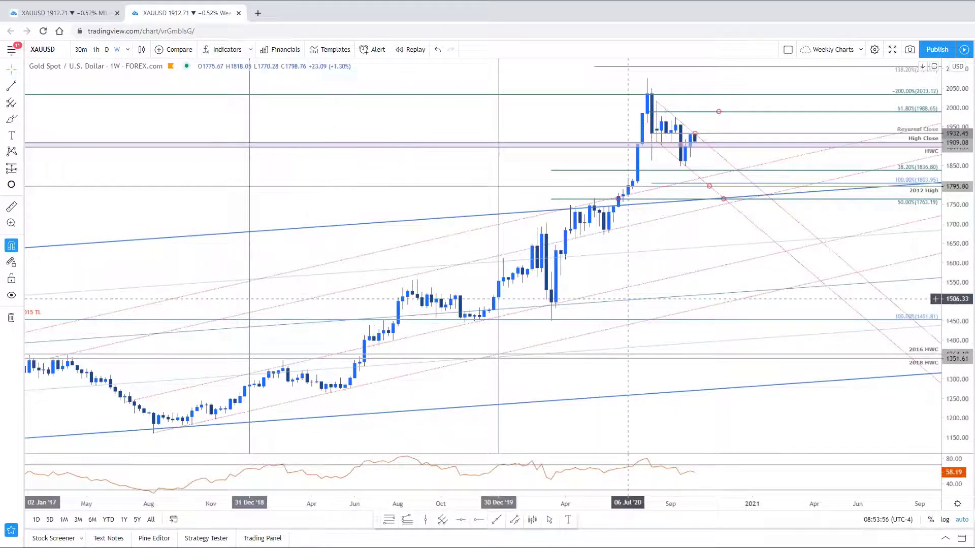
{"action": "scroll", "coordinate": [799, 327], "scroll_direction": "down", "scroll_amount": 1}
{"action": "scroll", "coordinate": [809, 290], "scroll_direction": "down", "scroll_amount": 1}
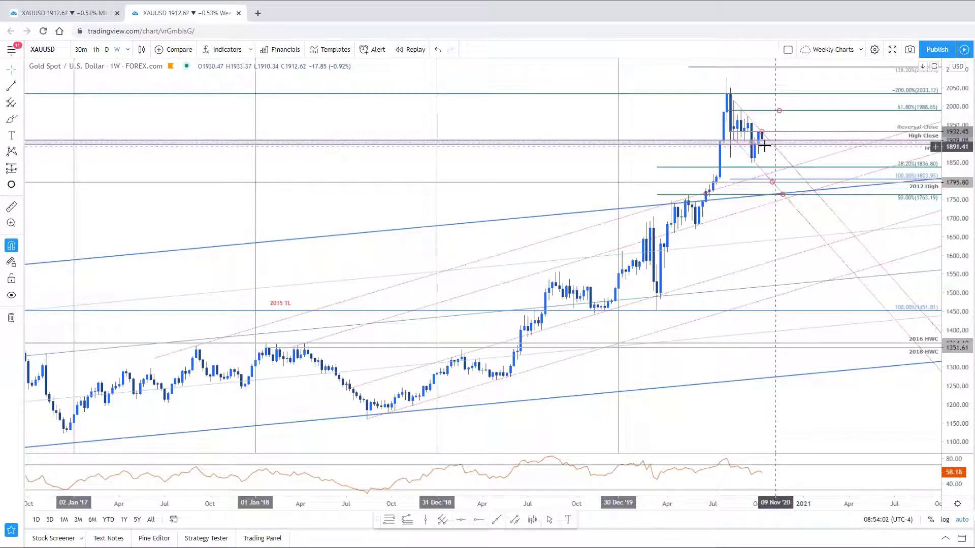
- Trace gold's High Close zone on the weekly chart back to the 2011 peak and compare it with recent price action
{"action": "scroll", "coordinate": [365, 179], "scroll_direction": "down", "scroll_amount": 3}
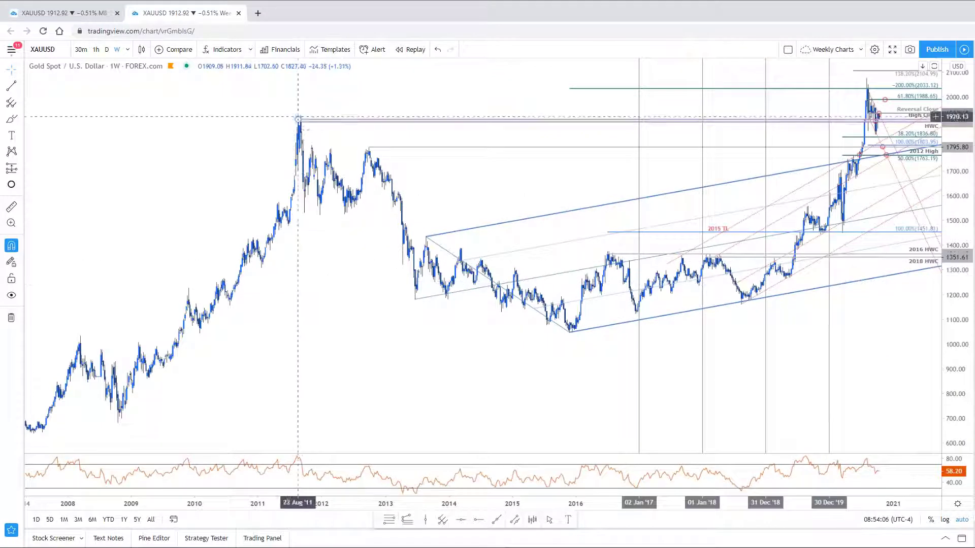
{"action": "scroll", "coordinate": [838, 233], "scroll_direction": "up", "scroll_amount": 5}
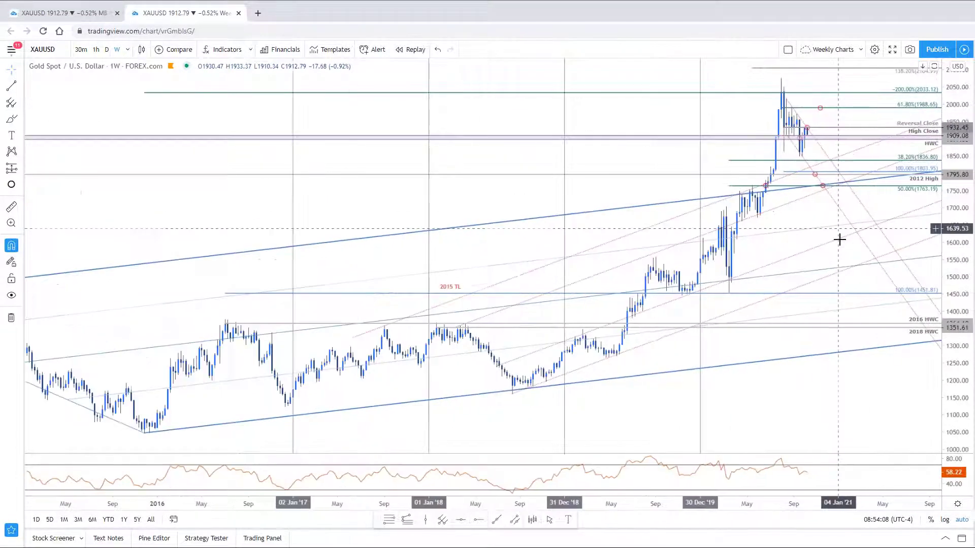
{"action": "scroll", "coordinate": [837, 233], "scroll_direction": "up", "scroll_amount": 3}
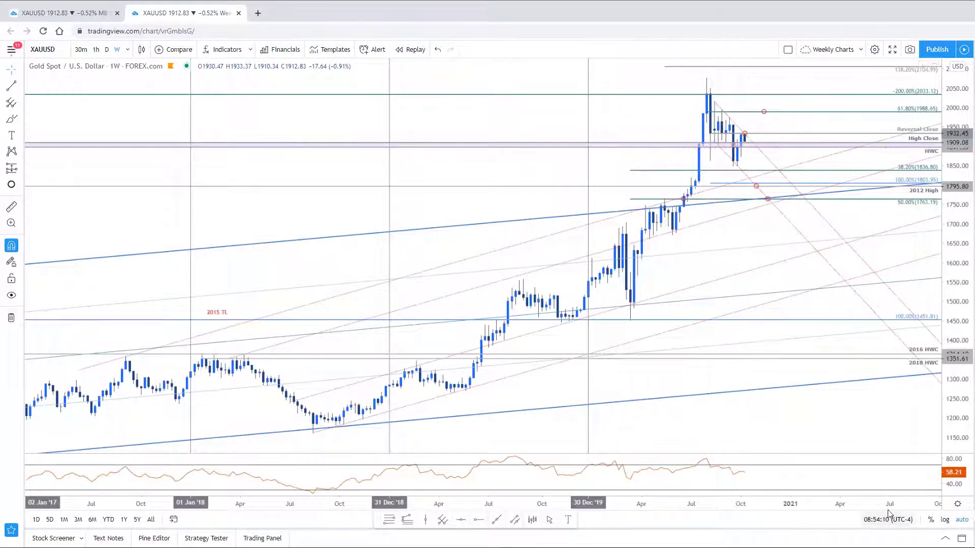
{"action": "scroll", "coordinate": [813, 452], "scroll_direction": "up", "scroll_amount": 2}
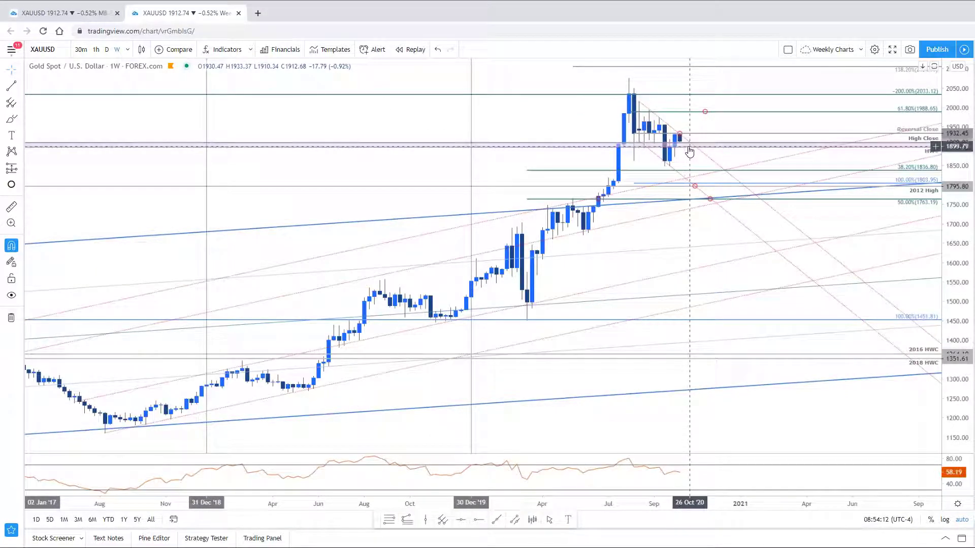
{"action": "scroll", "coordinate": [707, 409], "scroll_direction": "down", "scroll_amount": 3}
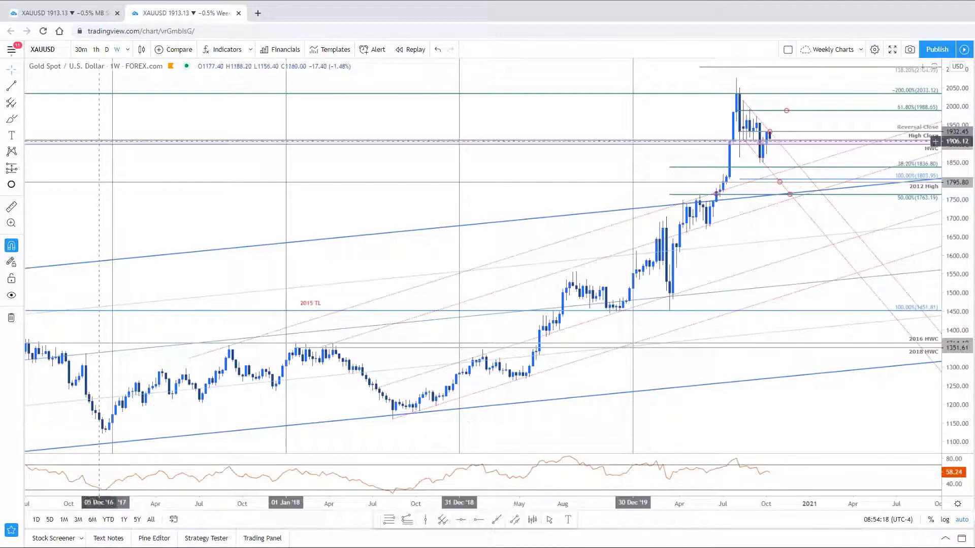
- Return to the intraday layout and maximize the XAUUSD daily chart to examine its ascending pitchforks
{"action": "left_click", "coordinate": [60, 16]}
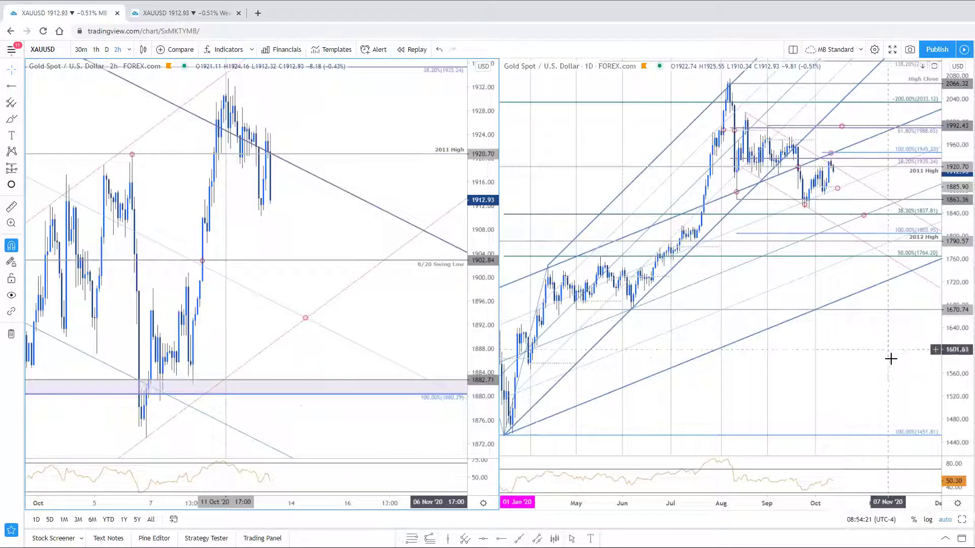
{"action": "left_click", "coordinate": [962, 520]}
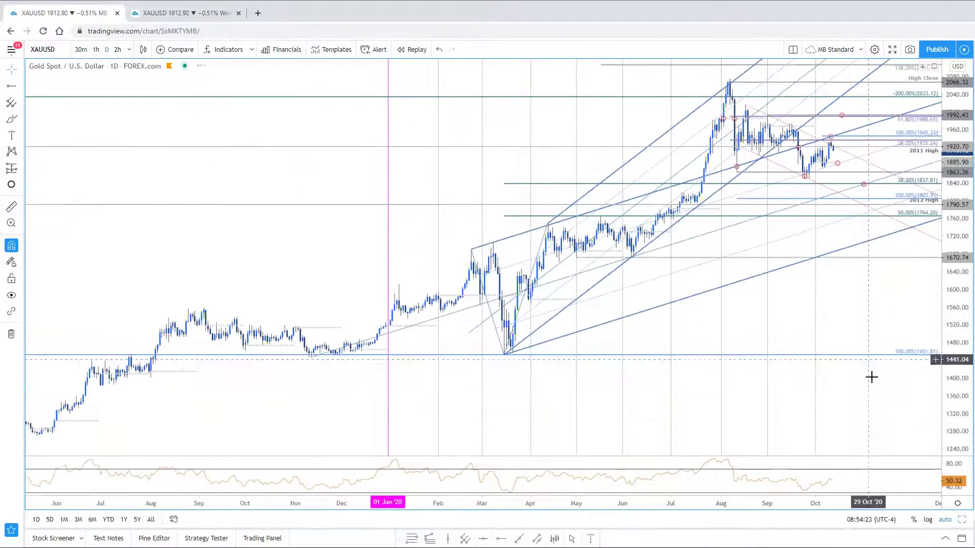
{"action": "scroll", "coordinate": [870, 376], "scroll_direction": "up", "scroll_amount": 3}
{"action": "scroll", "coordinate": [953, 352], "scroll_direction": "right", "scroll_amount": 3}
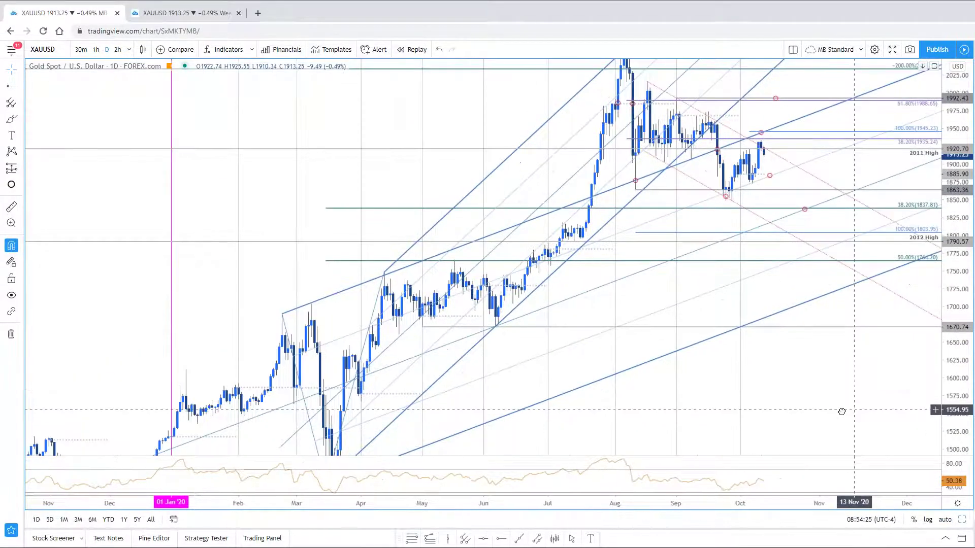
{"action": "scroll", "coordinate": [610, 152], "scroll_direction": "right", "scroll_amount": 3}
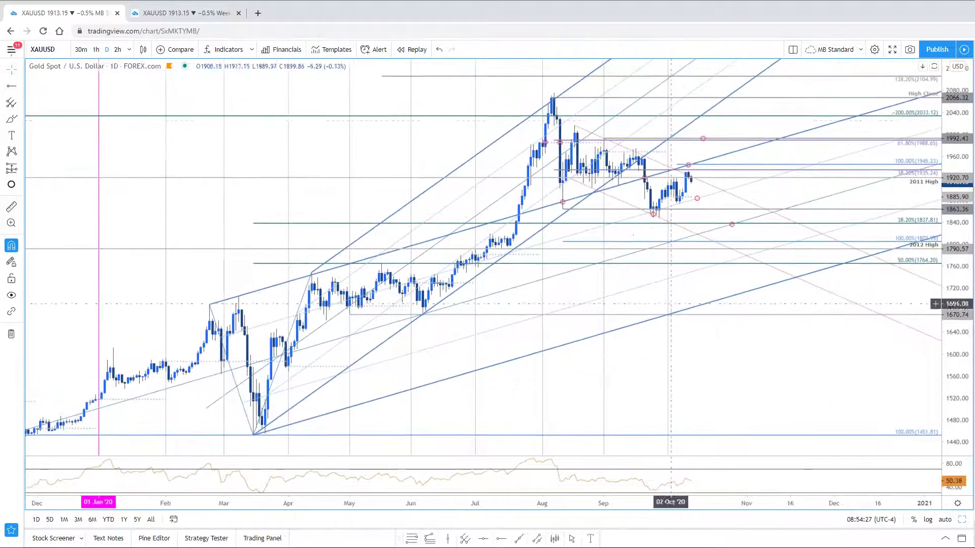
- Examine the daily descending channel, the 38.2% retracement at 1935.24 and the 100% extension at 1945.23 on XAUUSD
{"action": "left_click", "coordinate": [601, 139]}
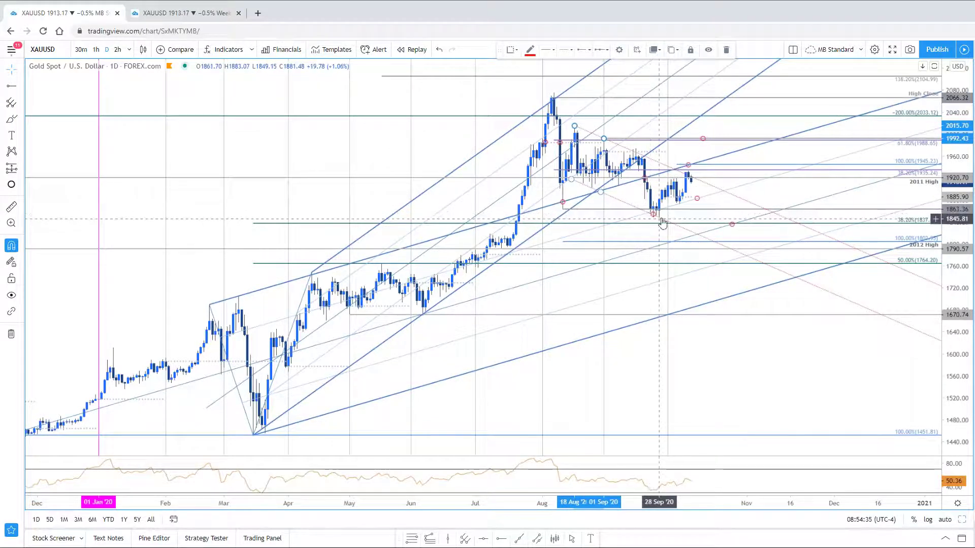
{"action": "left_click", "coordinate": [708, 175]}
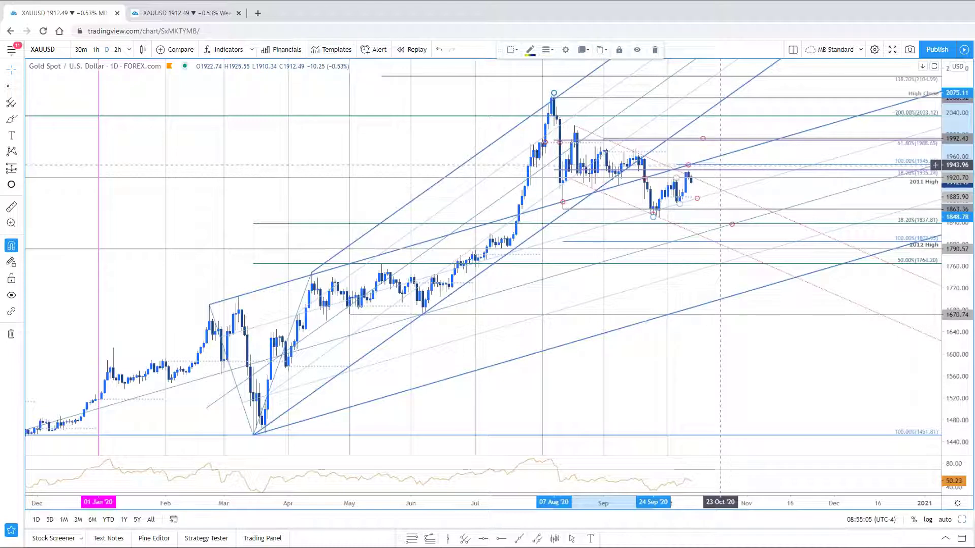
{"action": "left_click", "coordinate": [721, 165]}
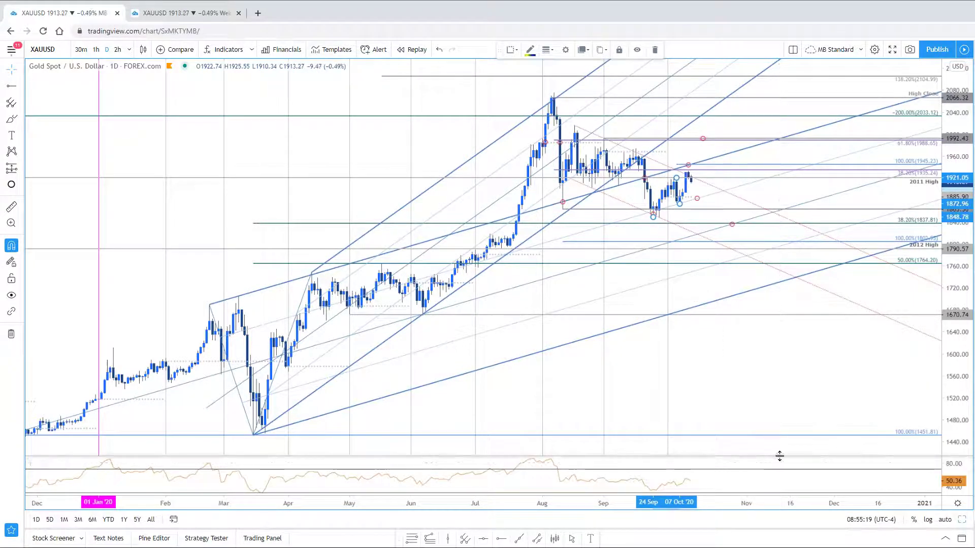
{"action": "left_click_drag", "start_coordinate": [784, 371], "coordinate": [757, 407]}
{"action": "left_click_drag", "start_coordinate": [963, 374], "coordinate": [901, 376]}
{"action": "scroll", "coordinate": [675, 381], "scroll_direction": "up", "scroll_amount": 3}
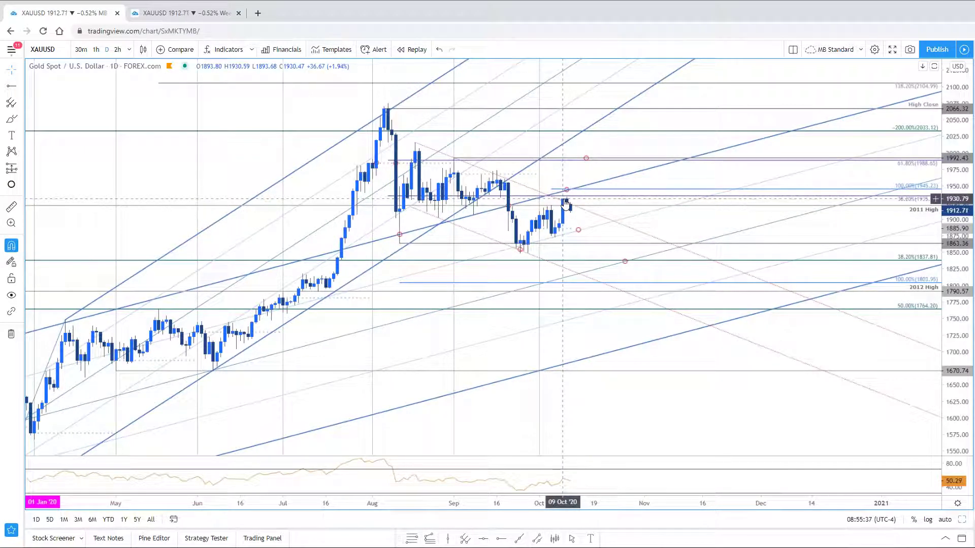
{"action": "scroll", "coordinate": [678, 406], "scroll_direction": "down", "scroll_amount": 1}
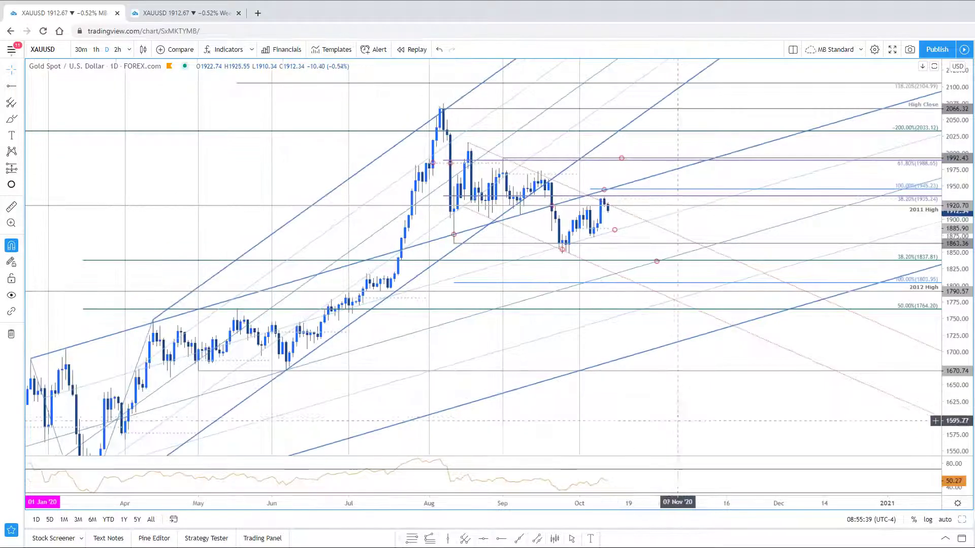
{"action": "left_click_drag", "start_coordinate": [678, 420], "coordinate": [762, 409]}
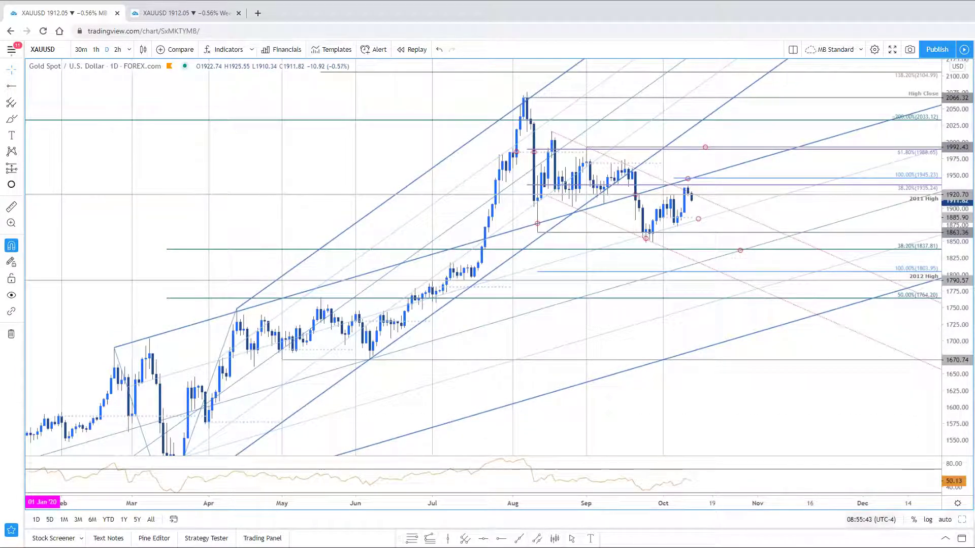
- Leave the enlarged daily chart and maximize the XAUUSD 2-hour chart to examine price around descending slope resistance and the 1902.84 level
{"action": "left_click", "coordinate": [962, 521]}
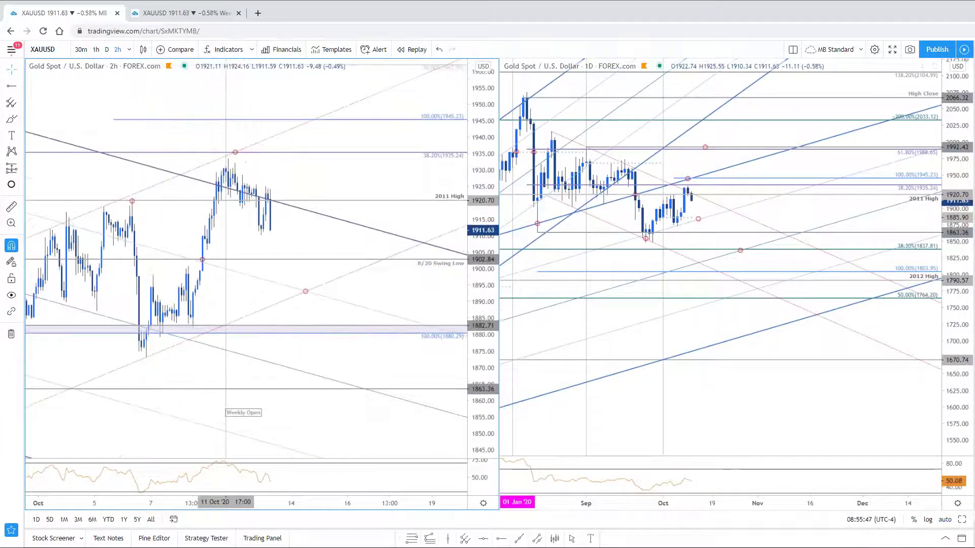
{"action": "left_click", "coordinate": [962, 519]}
{"action": "left_click_drag", "start_coordinate": [822, 157], "coordinate": [781, 213]}
{"action": "scroll", "coordinate": [782, 213], "scroll_direction": "up", "scroll_amount": 2}
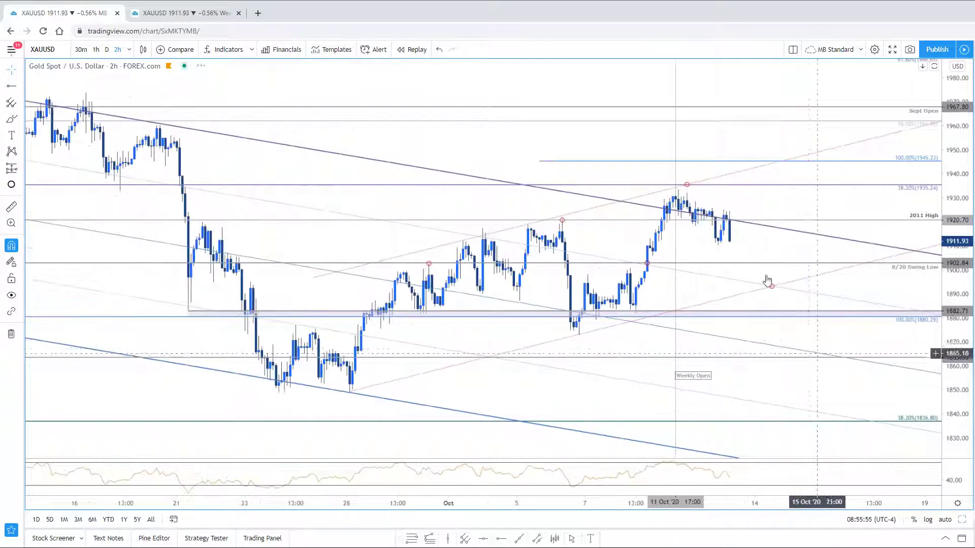
{"action": "left_click", "coordinate": [771, 268]}
{"action": "scroll", "coordinate": [772, 268], "scroll_direction": "down", "scroll_amount": 1}
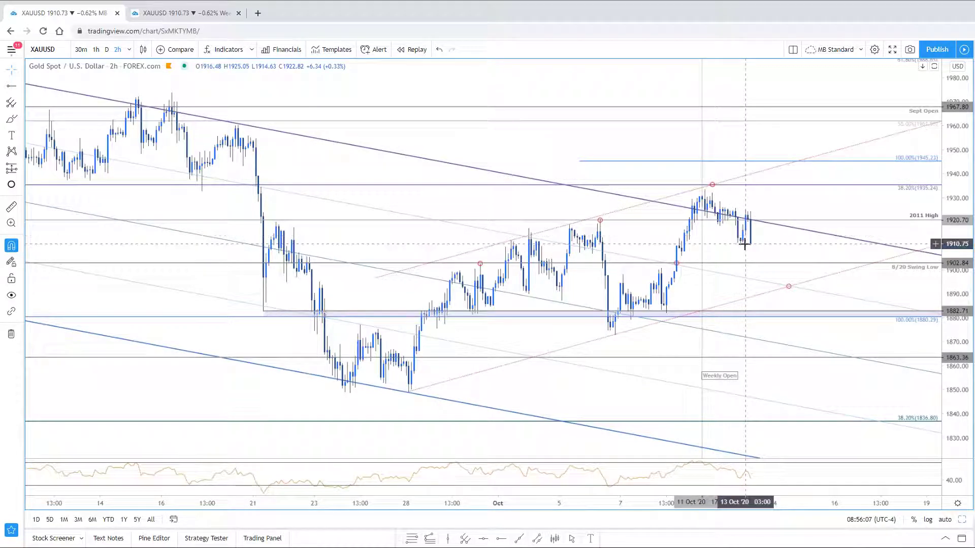
{"action": "left_click", "coordinate": [703, 190]}
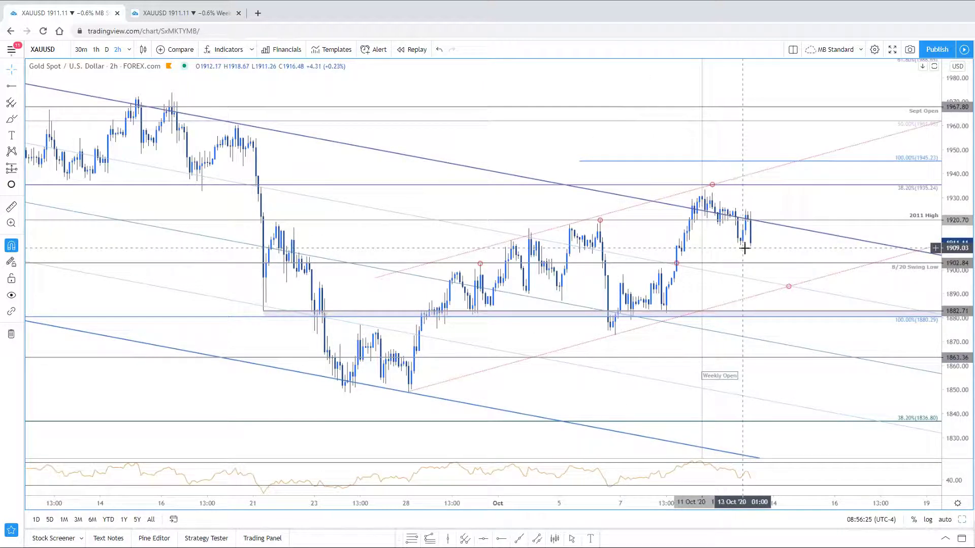
- Draw a Fibonacci retracement on the 2-hour chart from the 24 September low at 1848.78 to the 11 October high at 1933.37
{"action": "left_click", "coordinate": [412, 538]}
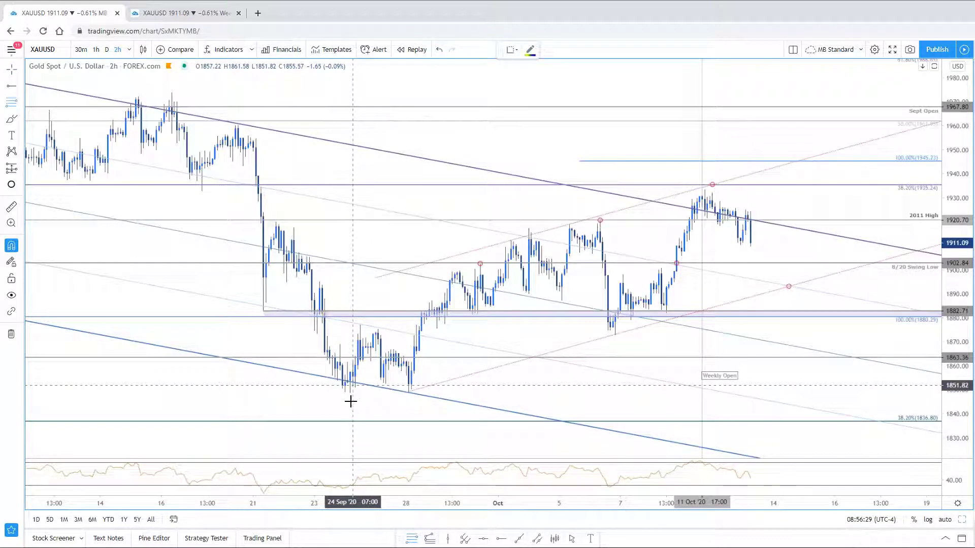
{"action": "left_click_drag", "start_coordinate": [348, 401], "coordinate": [351, 402]}
{"action": "mouse_move", "coordinate": [550, 264]}
{"action": "left_mouse_down"}
{"action": "mouse_move", "coordinate": [807, 159]}
{"action": "mouse_move", "coordinate": [766, 188]}
{"action": "mouse_move", "coordinate": [705, 182]}
{"action": "left_mouse_up"}
{"action": "left_click", "coordinate": [705, 181]}
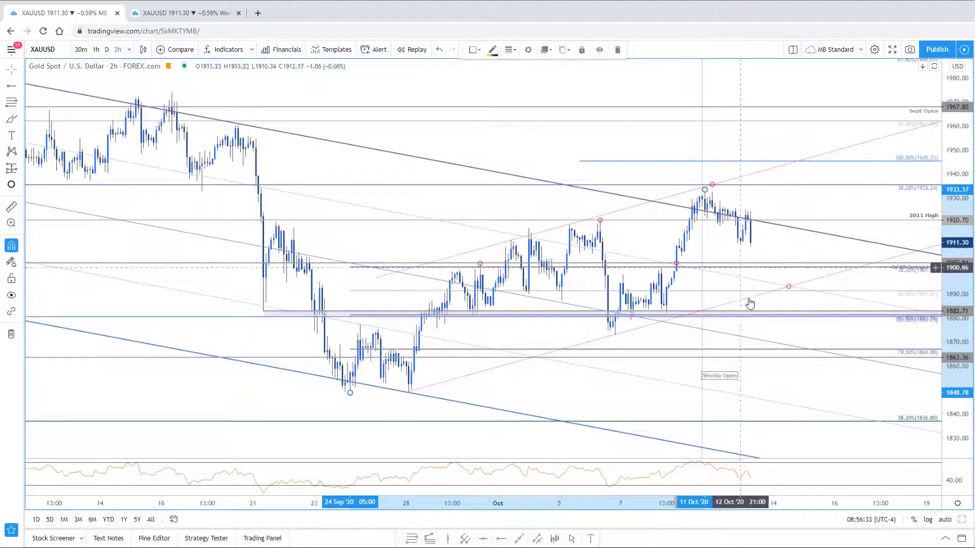
{"action": "left_click_drag", "start_coordinate": [790, 283], "coordinate": [786, 287]}
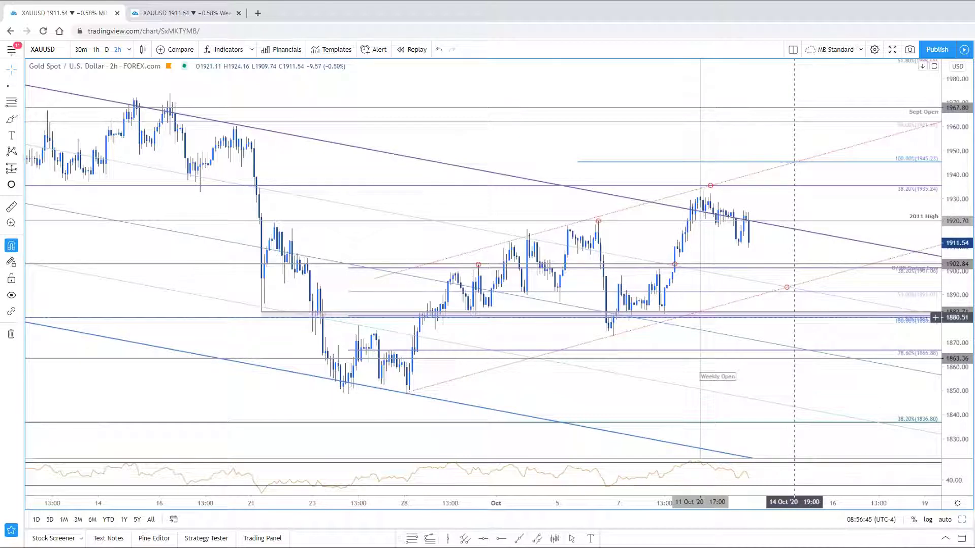
- Delete the Fibonacci retracement between the September low and October high and review the wider XAUUSD 2-hour structure
{"action": "right_click", "coordinate": [823, 301]}
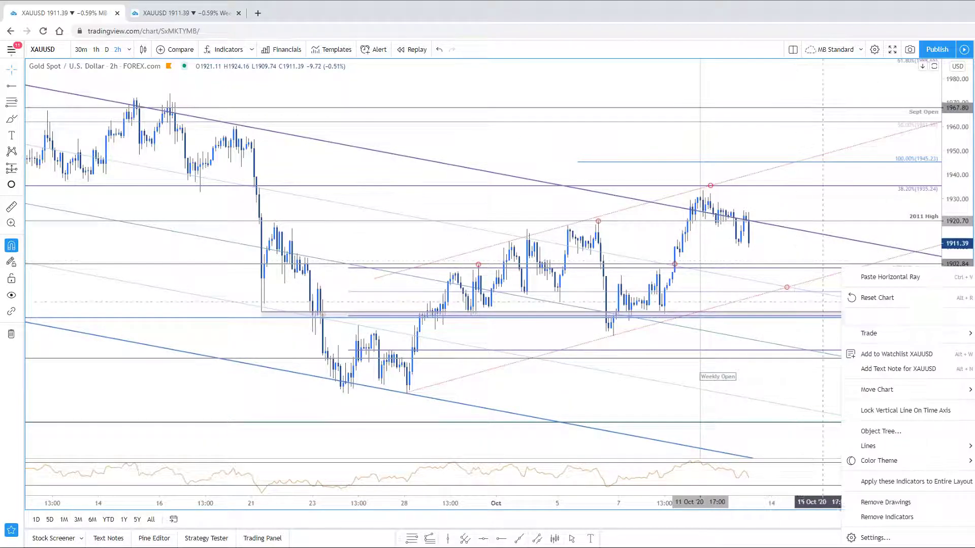
{"action": "left_click", "coordinate": [751, 298]}
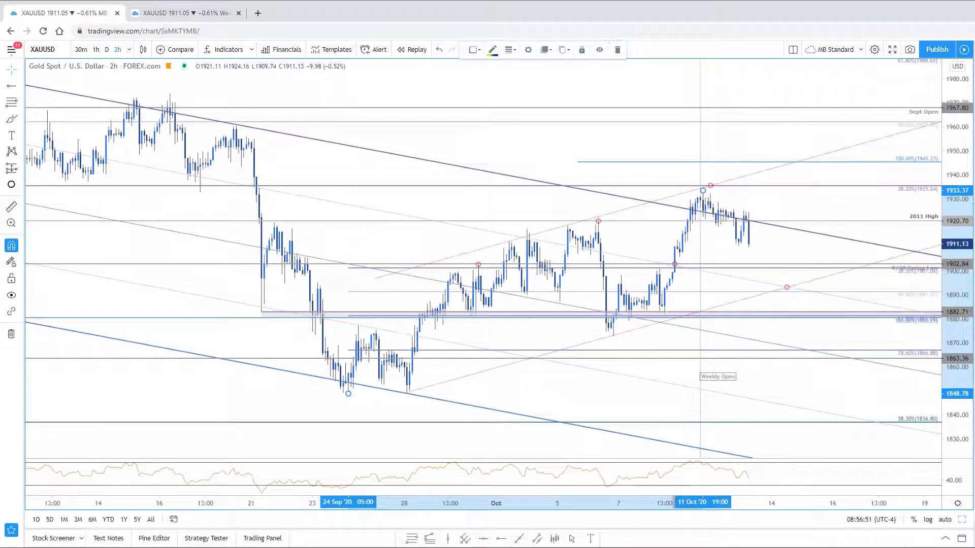
{"action": "key", "text": "Delete"}
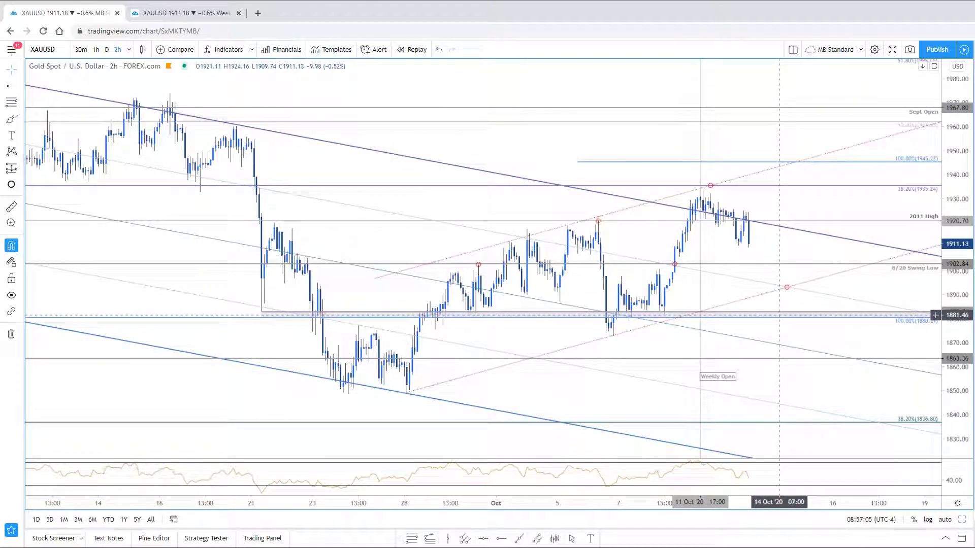
{"action": "scroll", "coordinate": [779, 315], "scroll_direction": "down", "scroll_amount": 5}
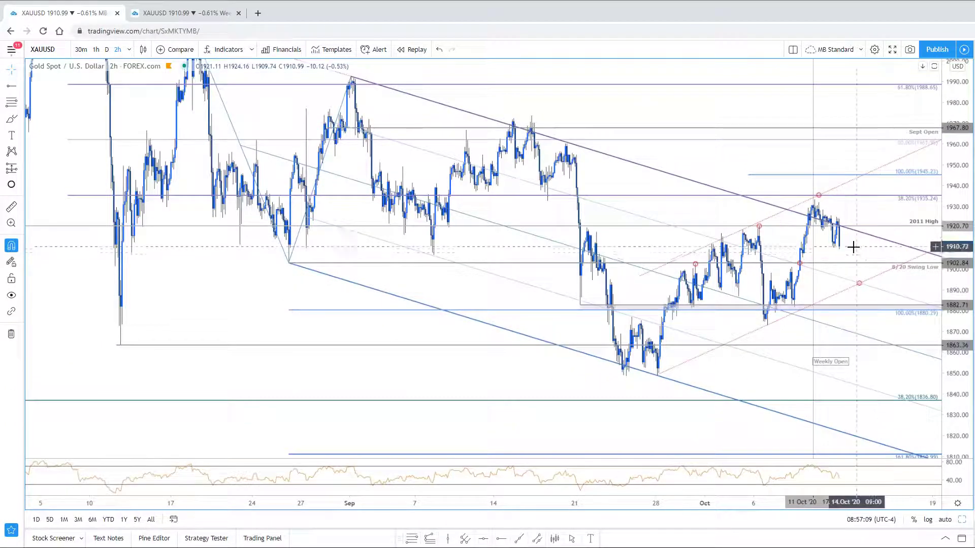
- Switch the 2-hour chart from XAUUSD to NZDUSD and frame its recent price action
{"action": "left_click_drag", "start_coordinate": [829, 255], "coordinate": [856, 292]}
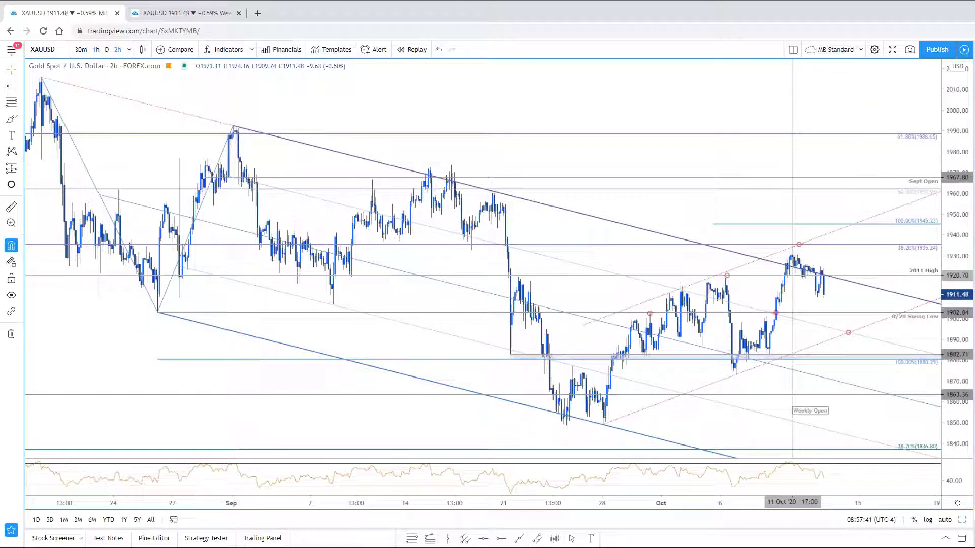
{"action": "key", "text": "space"}
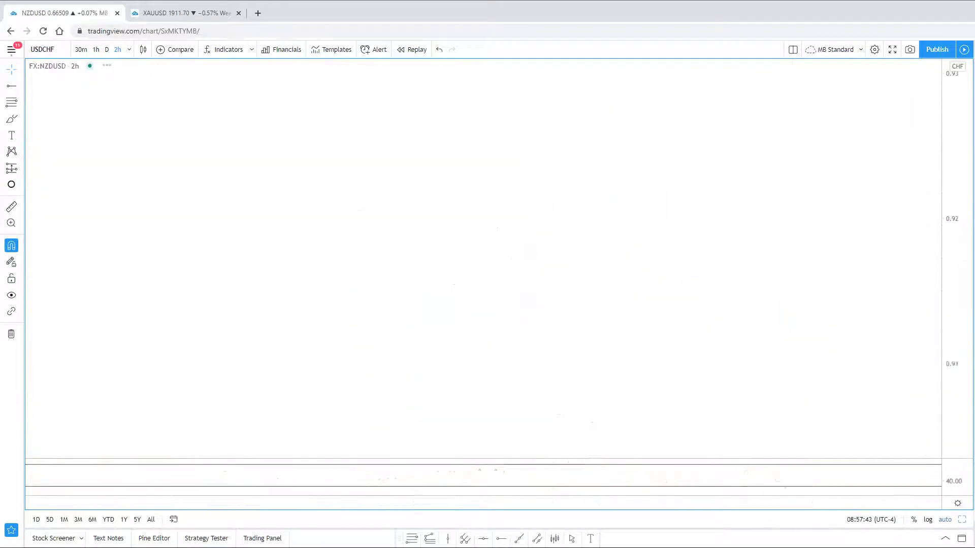
{"action": "left_click_drag", "start_coordinate": [813, 253], "coordinate": [828, 235]}
{"action": "scroll", "coordinate": [675, 260], "scroll_direction": "up", "scroll_amount": 3}
- Return to the SB Trade Desk browser window, skim the 10/11 update to its end, and close it and the adjacent update
{"action": "key", "text": "alt+Tab"}
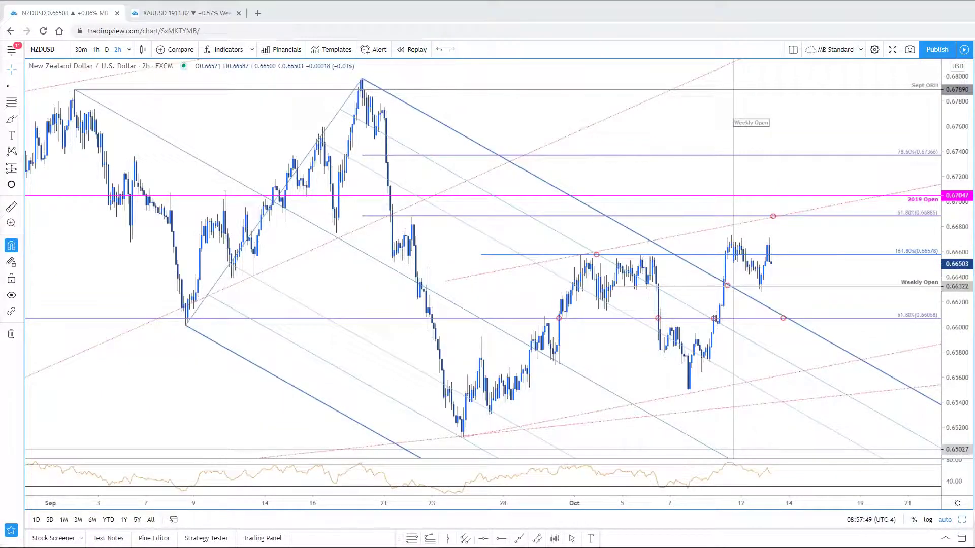
{"action": "scroll", "coordinate": [330, 369], "scroll_direction": "down", "scroll_amount": 9}
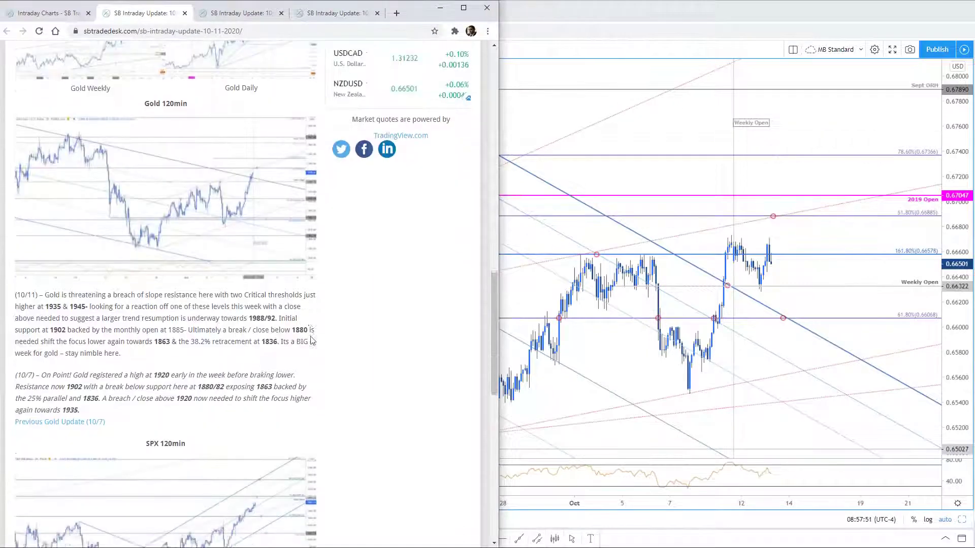
{"action": "scroll", "coordinate": [330, 369], "scroll_direction": "down", "scroll_amount": 6}
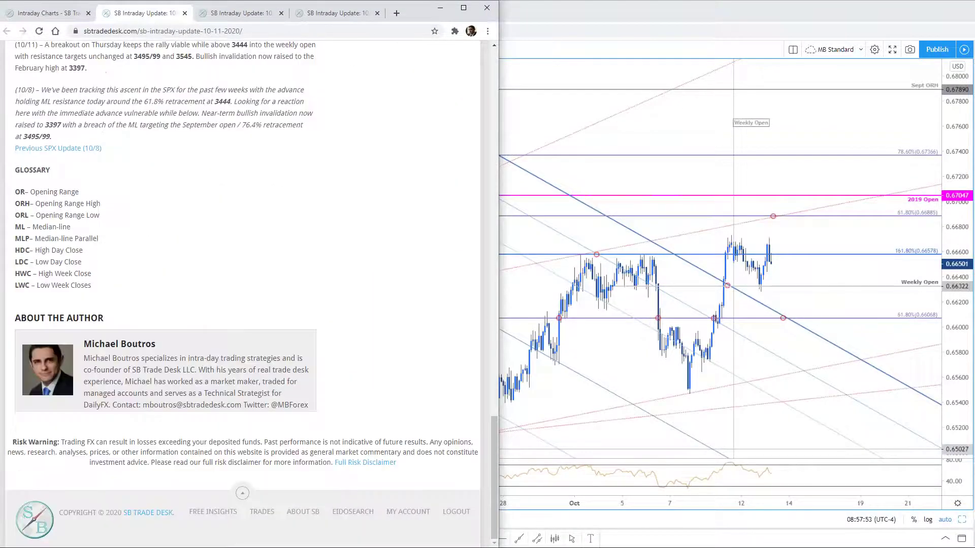
{"action": "left_click", "coordinate": [184, 13]}
{"action": "left_click", "coordinate": [184, 13]}
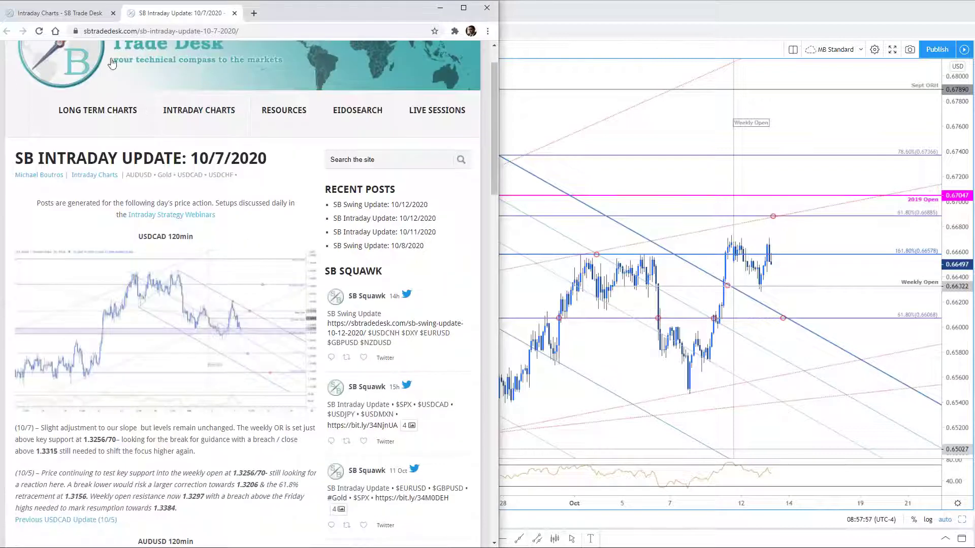
- Open the 10/8/2020 intraday update from the Intraday Charts list and enlarge its NZDUSD 120min chart
{"action": "key", "text": "ctrl+shift+Tab"}
{"action": "scroll", "coordinate": [184, 450], "scroll_direction": "down", "scroll_amount": 3}
{"action": "scroll", "coordinate": [184, 450], "scroll_direction": "down", "scroll_amount": 2}
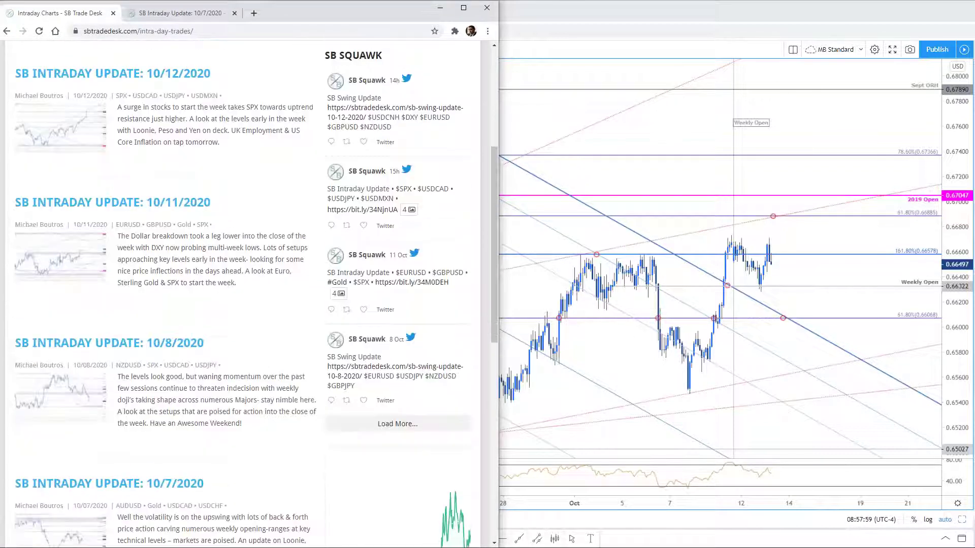
{"action": "middle_click", "coordinate": [180, 347]}
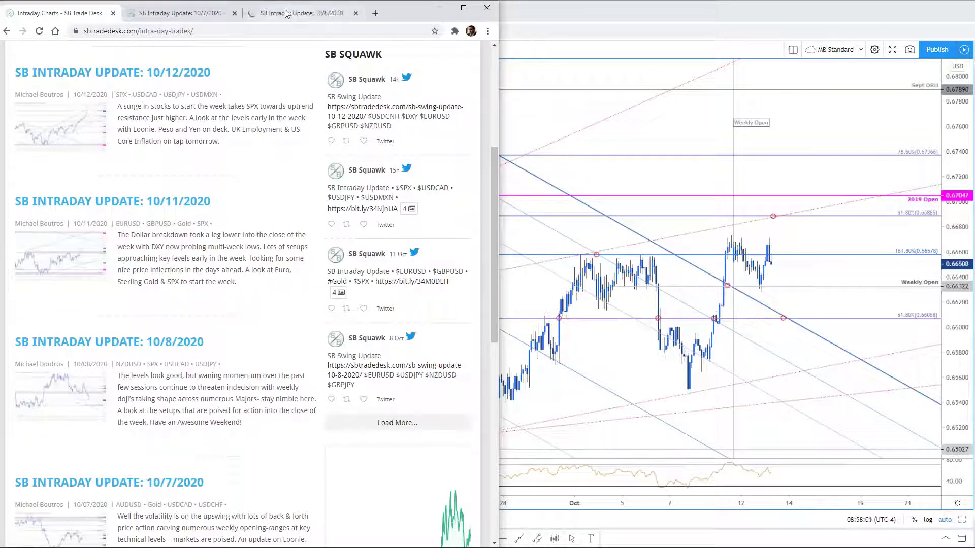
{"action": "left_click", "coordinate": [286, 14]}
{"action": "scroll", "coordinate": [241, 295], "scroll_direction": "down", "scroll_amount": 10}
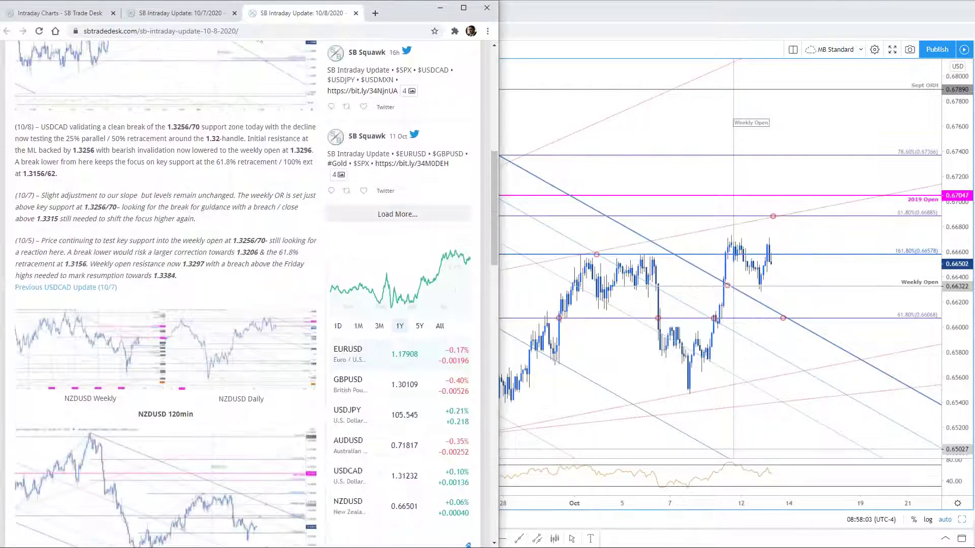
{"action": "scroll", "coordinate": [242, 295], "scroll_direction": "down", "scroll_amount": 4}
{"action": "left_click", "coordinate": [242, 294]}
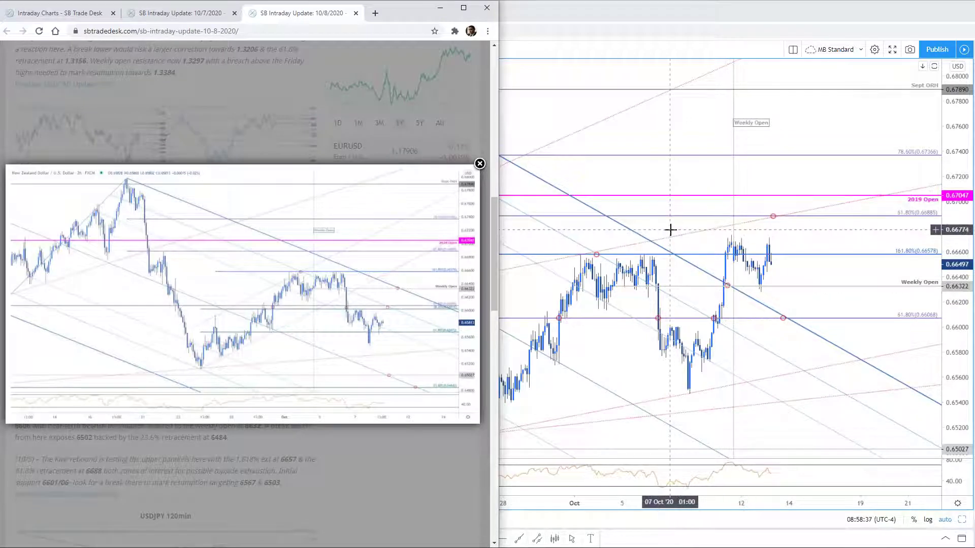
- Switch to the live TradingView NZDUSD chart and delete the descending pitchfork and the circle marker beside the weekly open line at 0.66322
{"action": "left_click", "coordinate": [678, 295]}
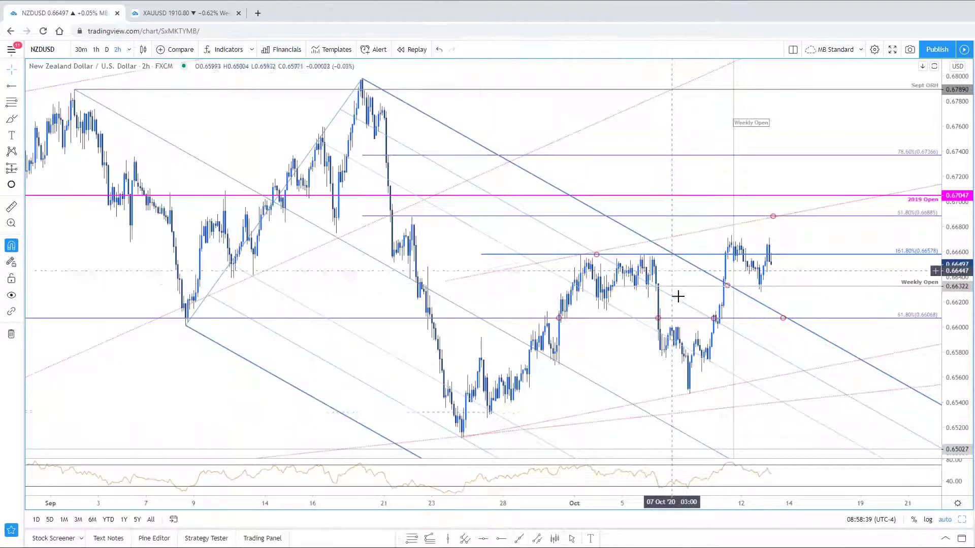
{"action": "scroll", "coordinate": [860, 425], "scroll_direction": "up", "scroll_amount": 1}
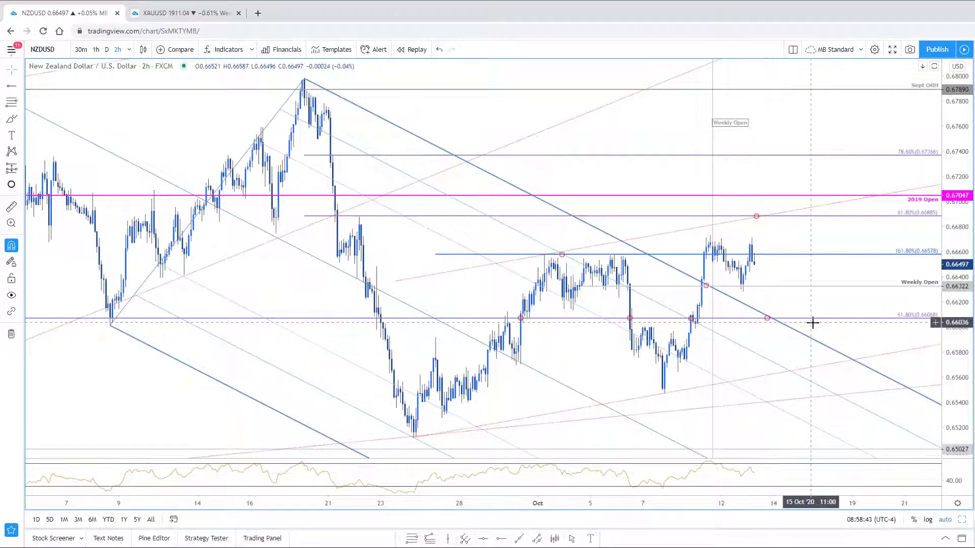
{"action": "left_click", "coordinate": [559, 212]}
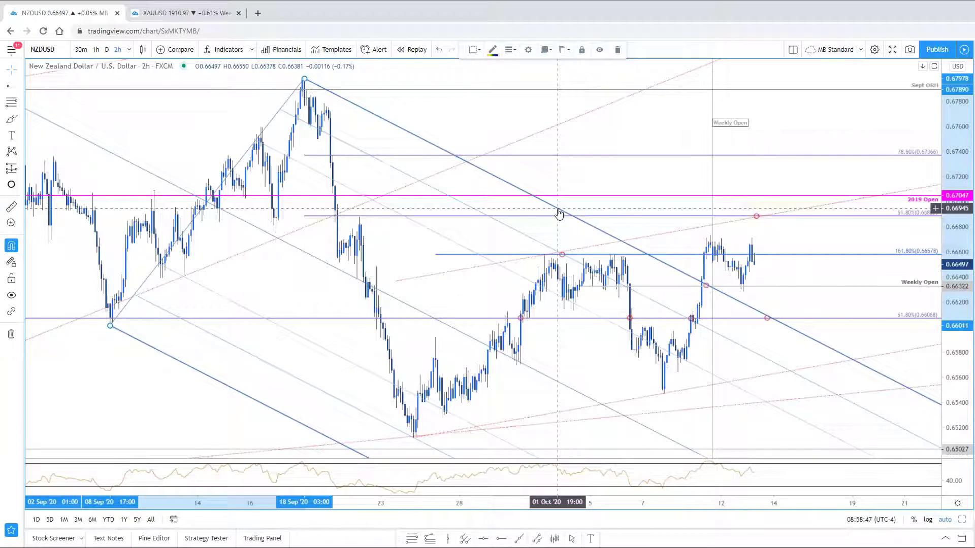
{"action": "key", "text": "Delete"}
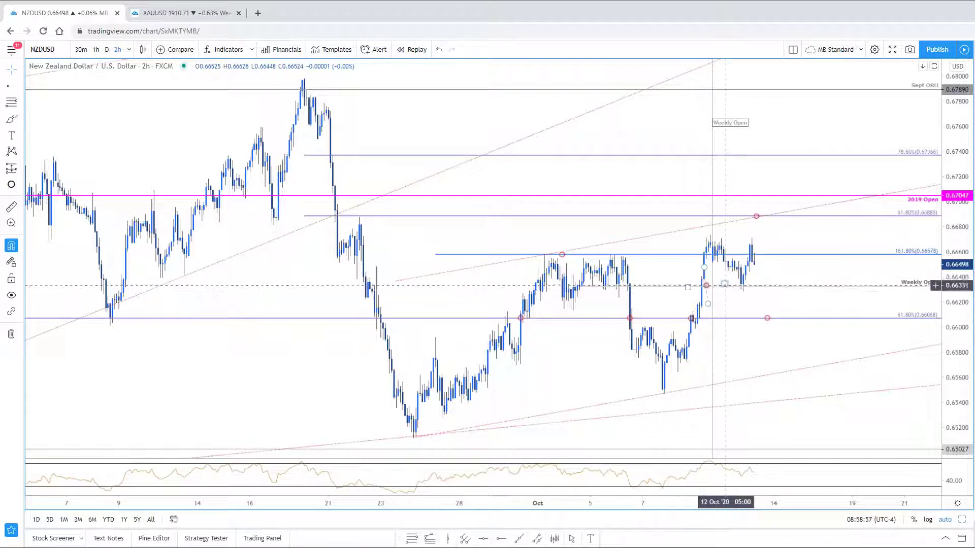
{"action": "mouse_move", "coordinate": [715, 287]}
{"action": "left_mouse_down"}
{"action": "mouse_move", "coordinate": [751, 330]}
{"action": "mouse_move", "coordinate": [761, 327]}
{"action": "mouse_move", "coordinate": [765, 350]}
{"action": "left_mouse_up"}
{"action": "key", "text": "Delete"}
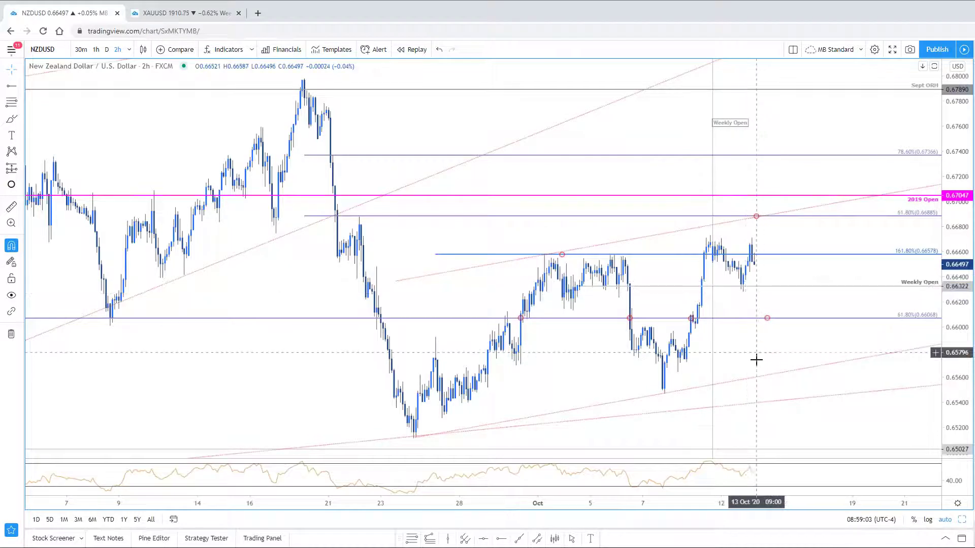
- Shift the circle marker at the 61.8% retracement (0.66885) to 13 October 17:00 and review the surrounding NZDUSD structure
{"action": "left_click_drag", "start_coordinate": [701, 310], "coordinate": [666, 253]}
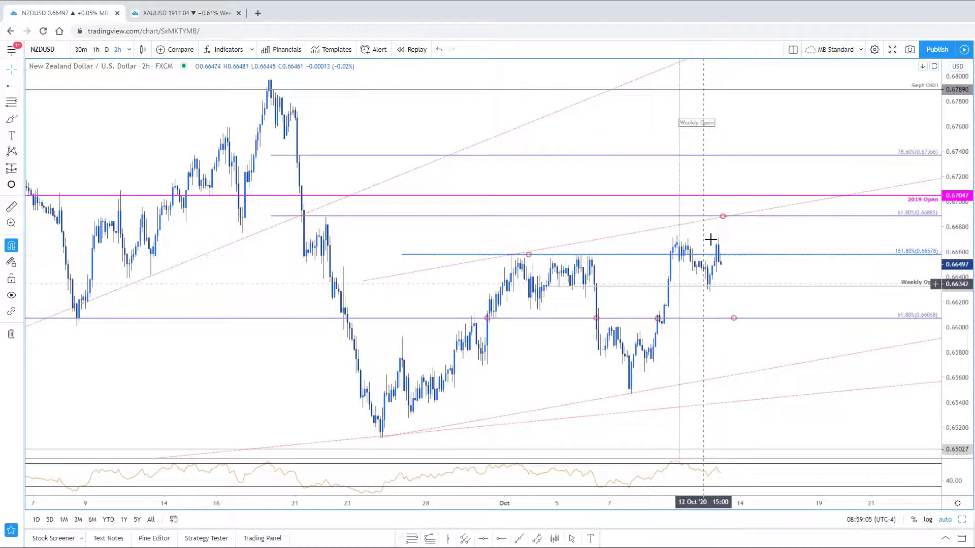
{"action": "left_click", "coordinate": [729, 277]}
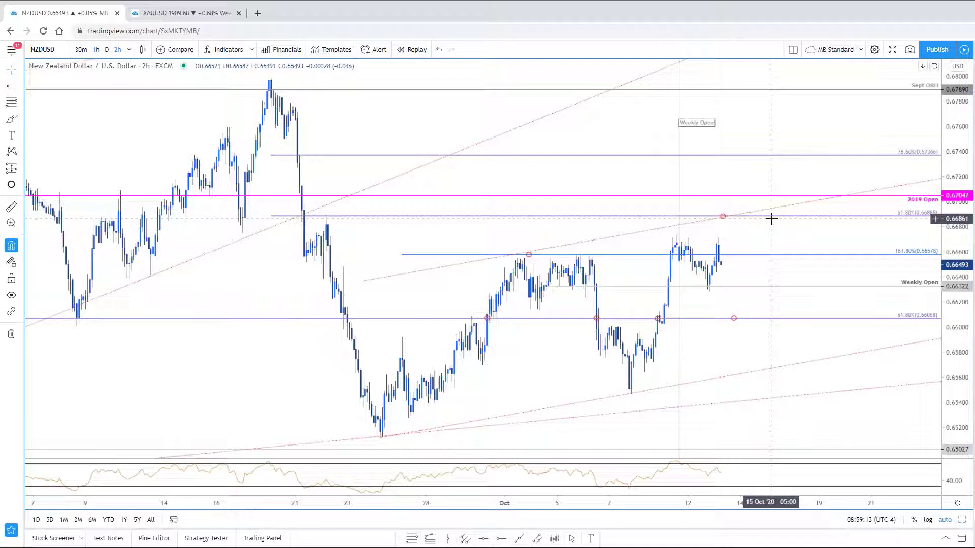
{"action": "left_click", "coordinate": [724, 219]}
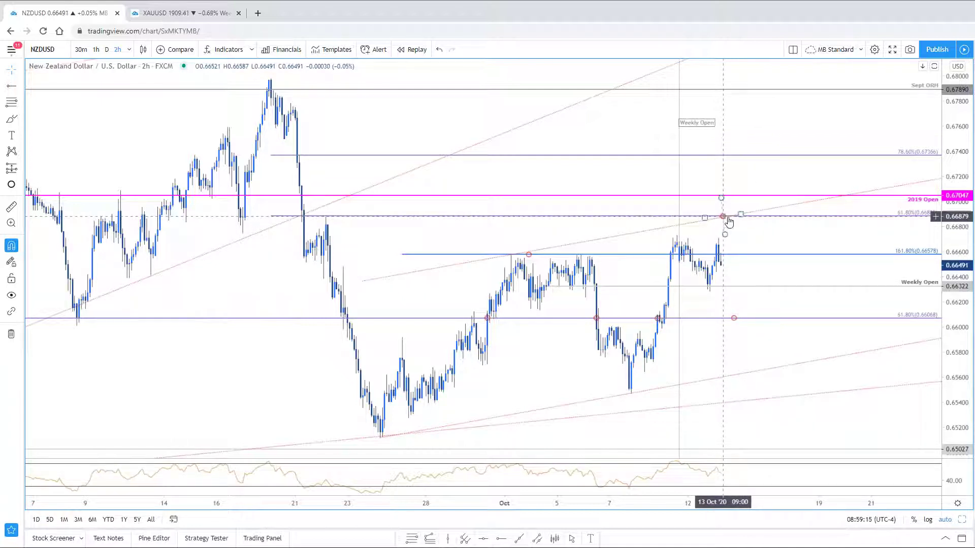
{"action": "left_click_drag", "start_coordinate": [729, 220], "coordinate": [732, 217]}
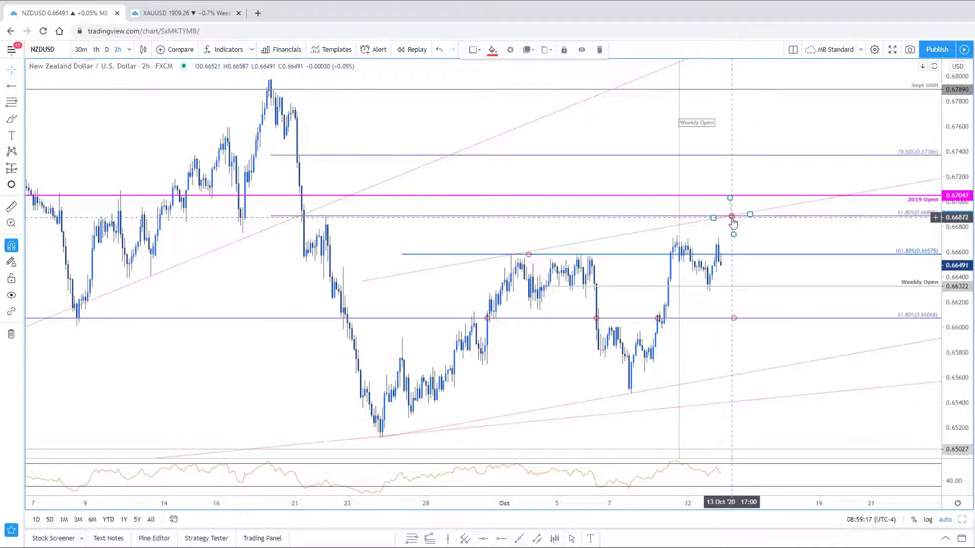
{"action": "scroll", "coordinate": [733, 223], "scroll_direction": "down", "scroll_amount": 2}
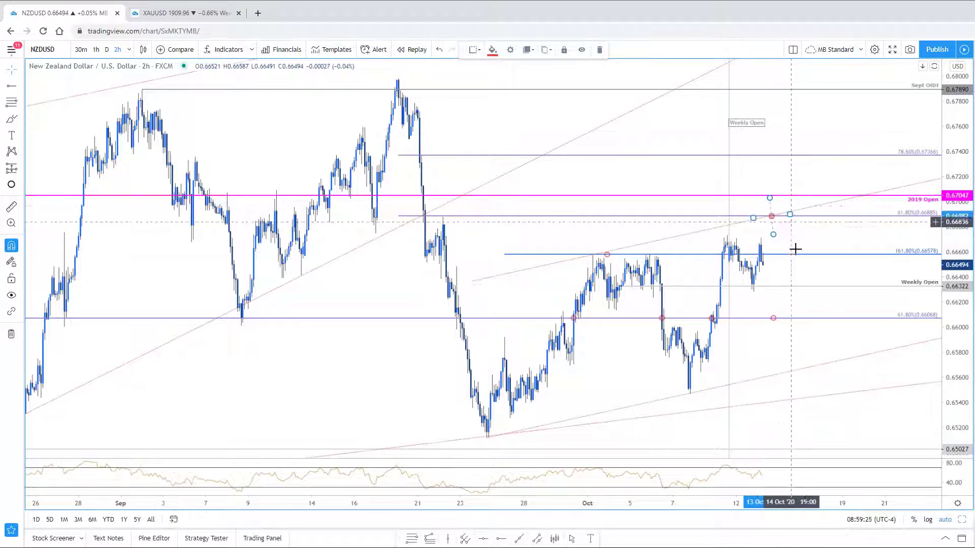
{"action": "scroll", "coordinate": [857, 412], "scroll_direction": "up", "scroll_amount": 1}
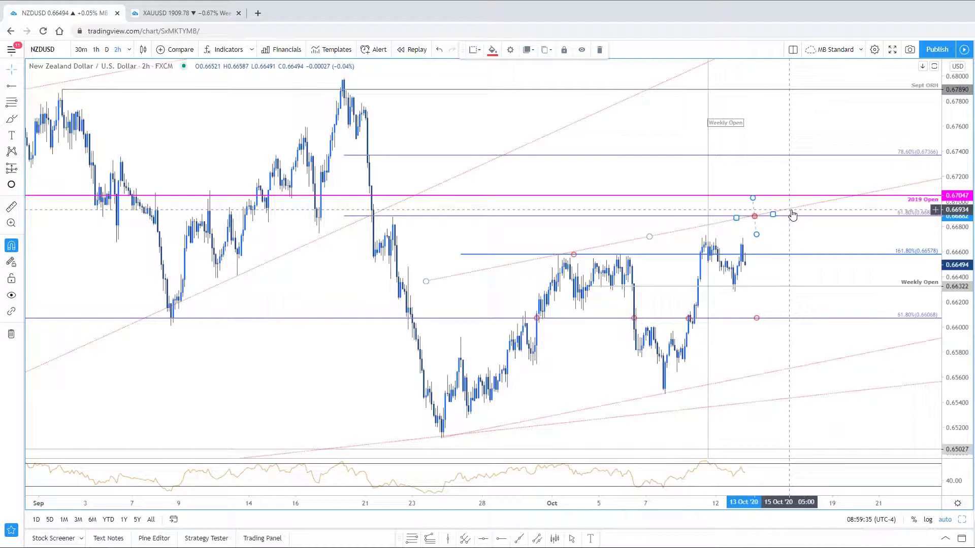
{"action": "left_click_drag", "start_coordinate": [823, 326], "coordinate": [762, 344]}
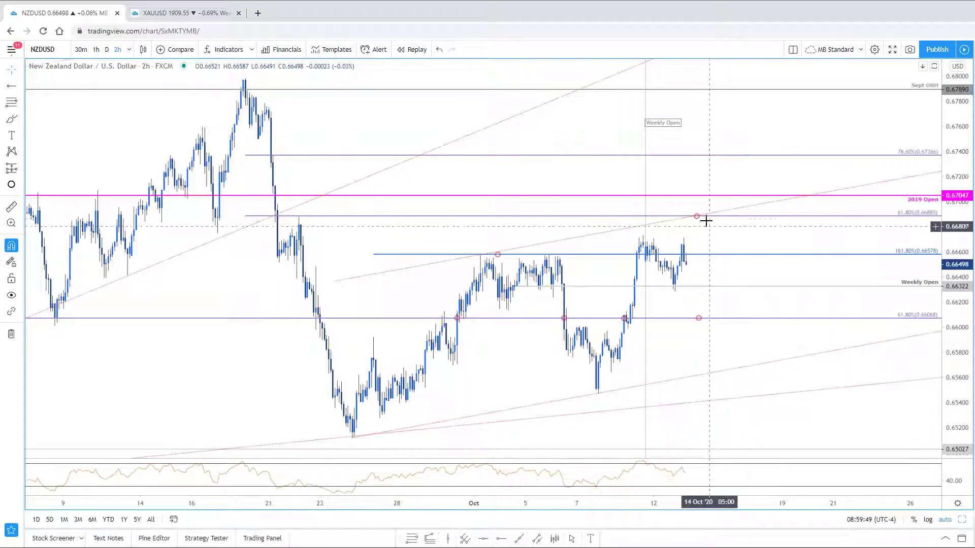
- Switch the 2-hour chart to AUDUSD and examine the descending slope line from the 1 September high
{"action": "left_click_drag", "start_coordinate": [712, 222], "coordinate": [789, 242]}
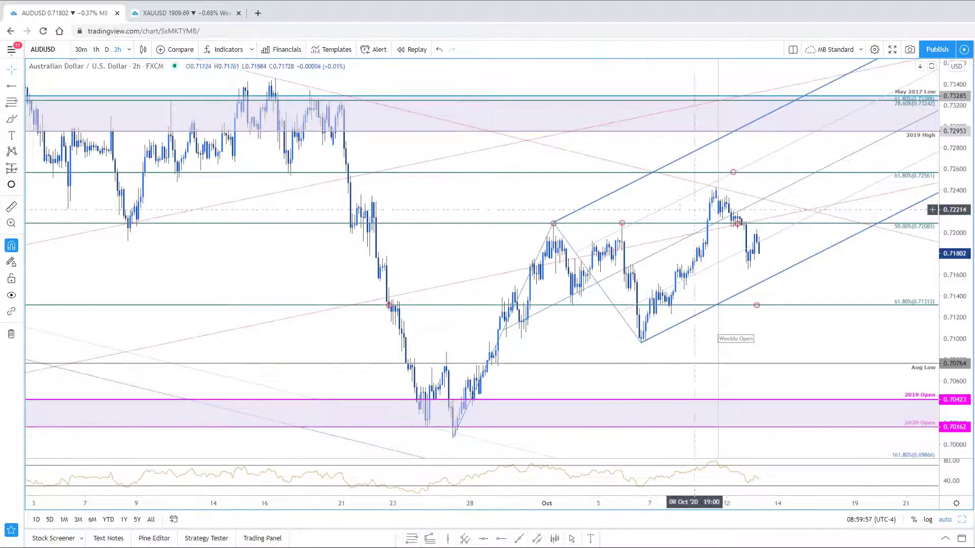
{"action": "left_click_drag", "start_coordinate": [721, 196], "coordinate": [719, 195]}
{"action": "scroll", "coordinate": [503, 168], "scroll_direction": "down", "scroll_amount": 3}
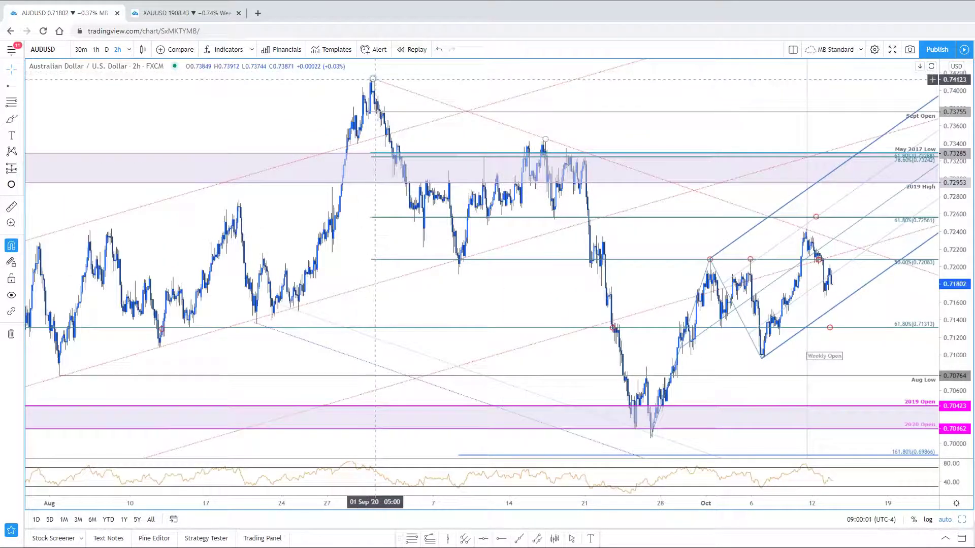
{"action": "scroll", "coordinate": [858, 343], "scroll_direction": "up", "scroll_amount": 5}
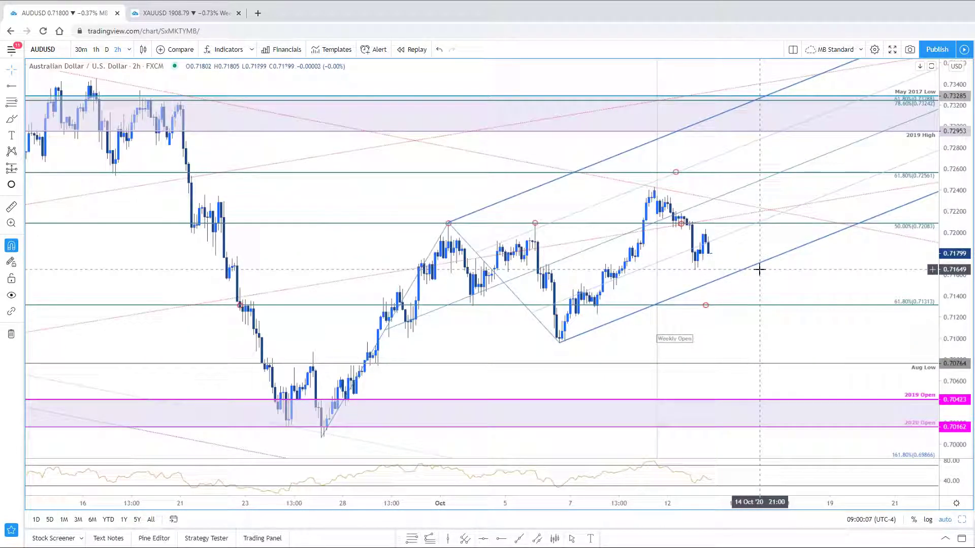
- Draw a Fibonacci retracement on AUDUSD from the 25 September low at 0.70059 to the 9 October high at 0.72431
{"action": "mouse_move", "coordinate": [488, 487]}
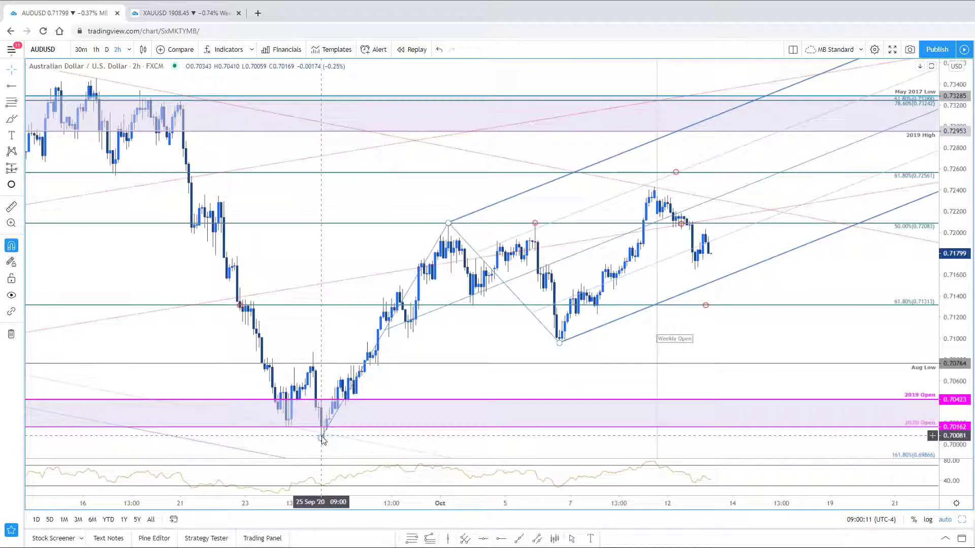
{"action": "key", "text": "alt+f"}
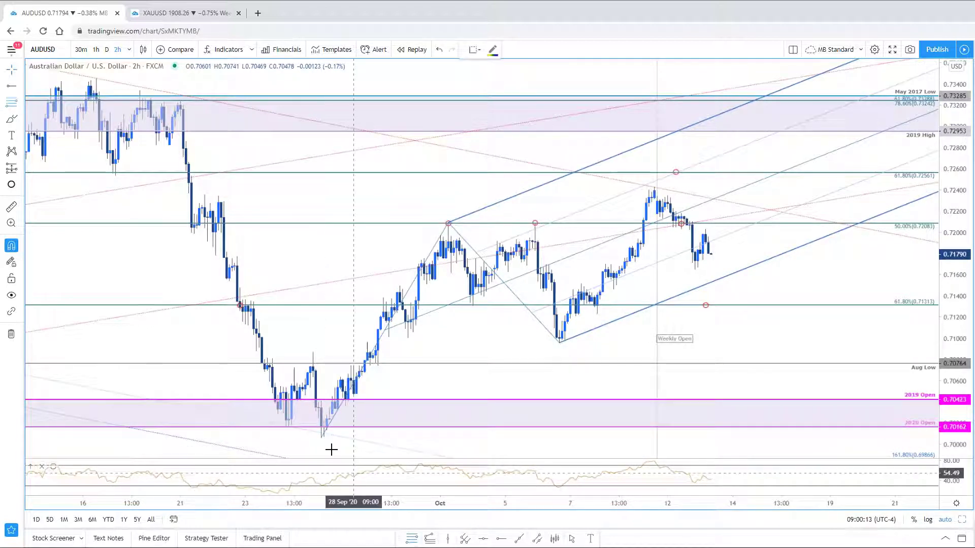
{"action": "left_click", "coordinate": [321, 438]}
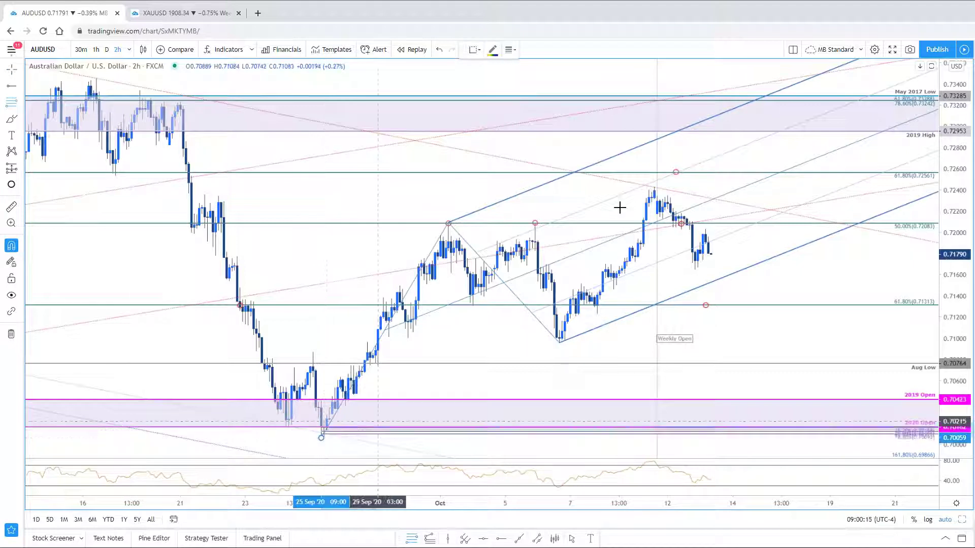
{"action": "left_click", "coordinate": [655, 169]}
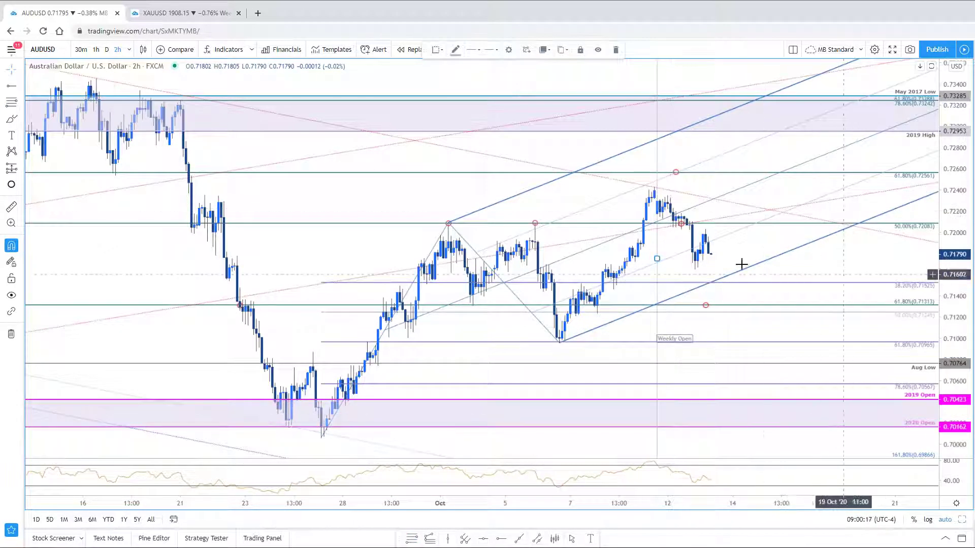
- Move the circle marker from 0.71313 up to the ascending channel's lower line near the 38.2% retracement, and examine the 0.71313 level's history
{"action": "left_click_drag", "start_coordinate": [706, 308], "coordinate": [715, 279]}
{"action": "left_click", "coordinate": [819, 258]}
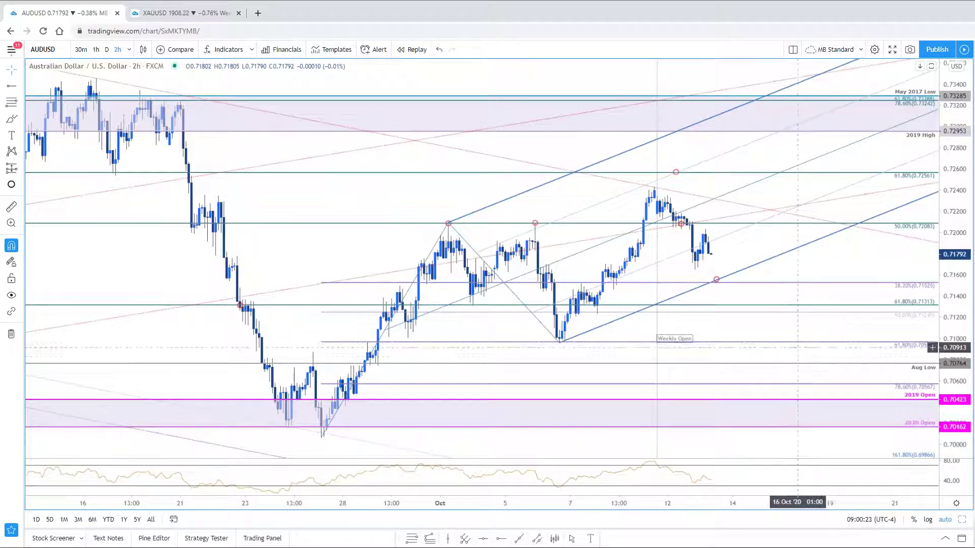
{"action": "scroll", "coordinate": [635, 381], "scroll_direction": "down", "scroll_amount": 4}
{"action": "scroll", "coordinate": [631, 384], "scroll_direction": "down", "scroll_amount": 6}
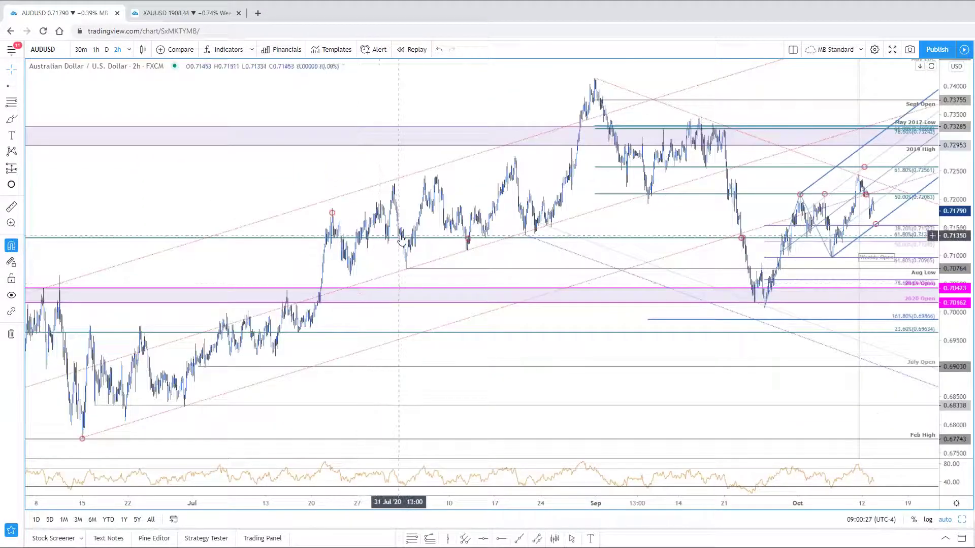
{"action": "left_click", "coordinate": [396, 243]}
{"action": "scroll", "coordinate": [861, 370], "scroll_direction": "up", "scroll_amount": 6}
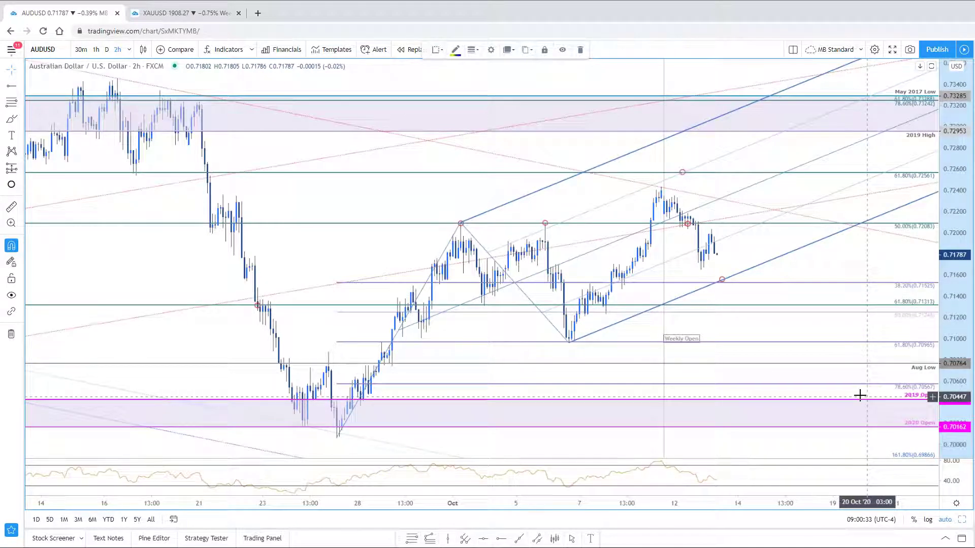
- Turn off the 0.786 level on the AUDUSD Fibonacci retracement drawn from the 25 September low to the 9 October high
{"action": "left_click", "coordinate": [599, 390]}
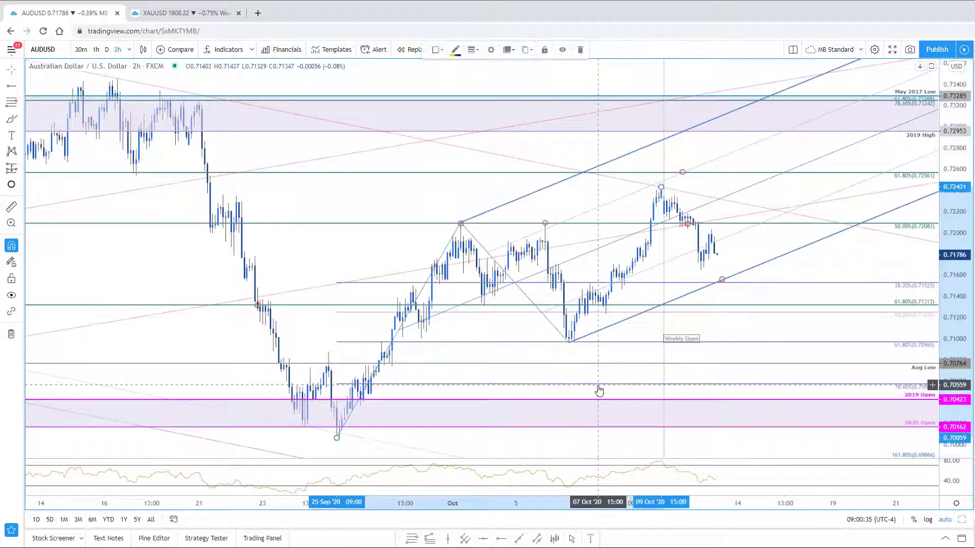
{"action": "double_click", "coordinate": [599, 390]}
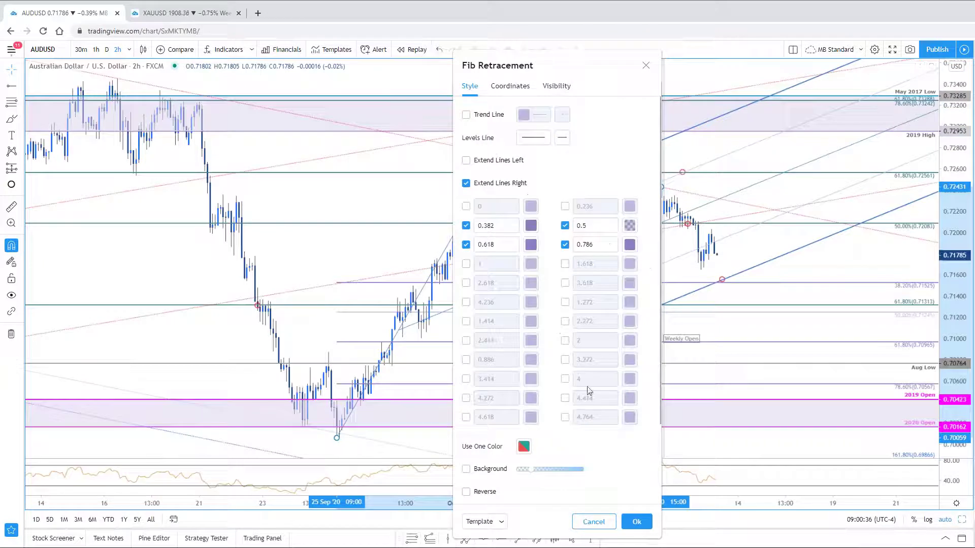
{"action": "left_click", "coordinate": [564, 245]}
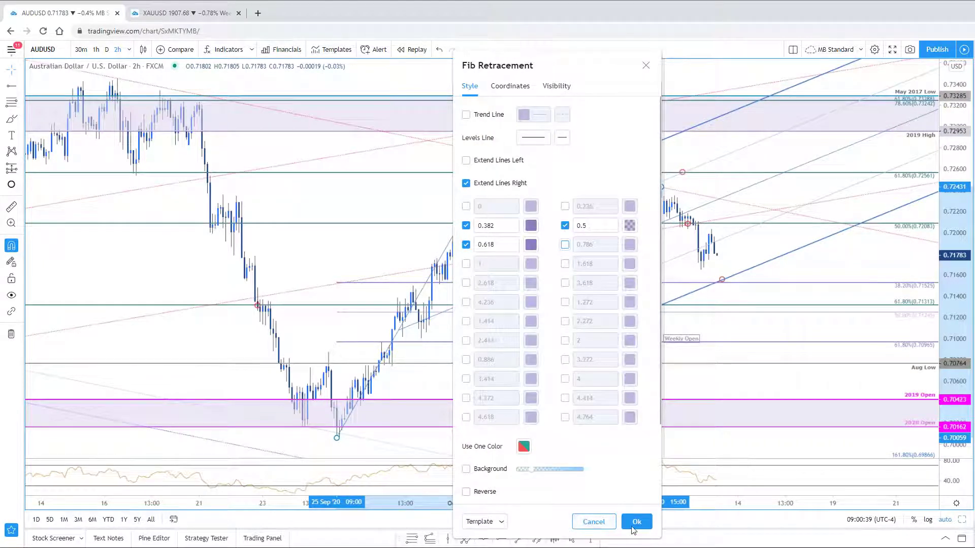
{"action": "left_click", "coordinate": [635, 522]}
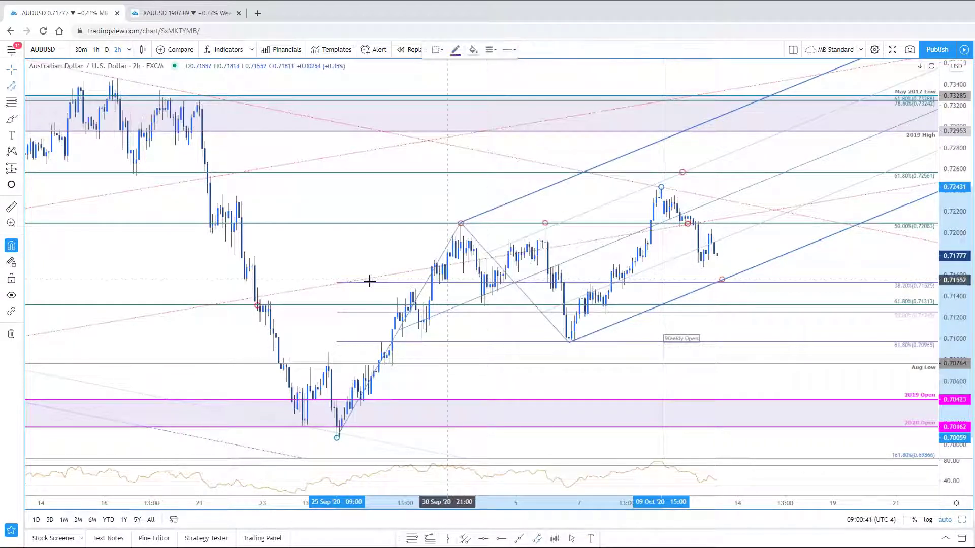
- Draw a shaded parallel channel from 25 September covering the zone between the 50% retracement at 0.71244 and the 61.8% level at 0.71318
{"action": "left_click", "coordinate": [339, 312]}
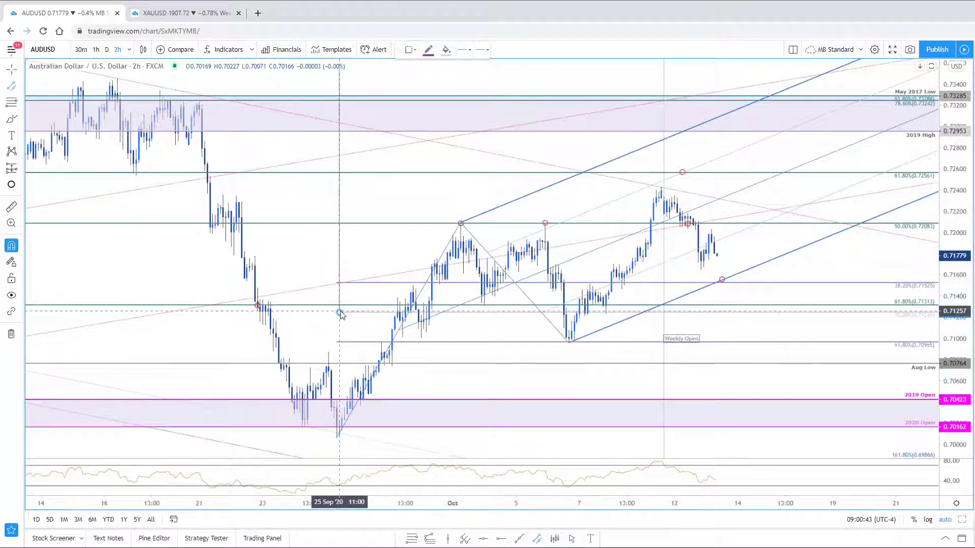
{"action": "left_click", "coordinate": [375, 312]}
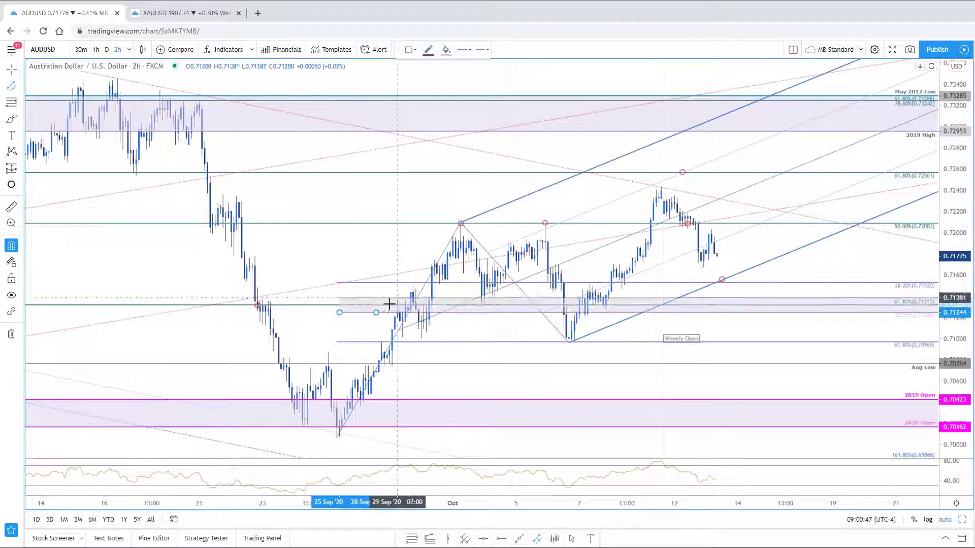
{"action": "left_click", "coordinate": [383, 305]}
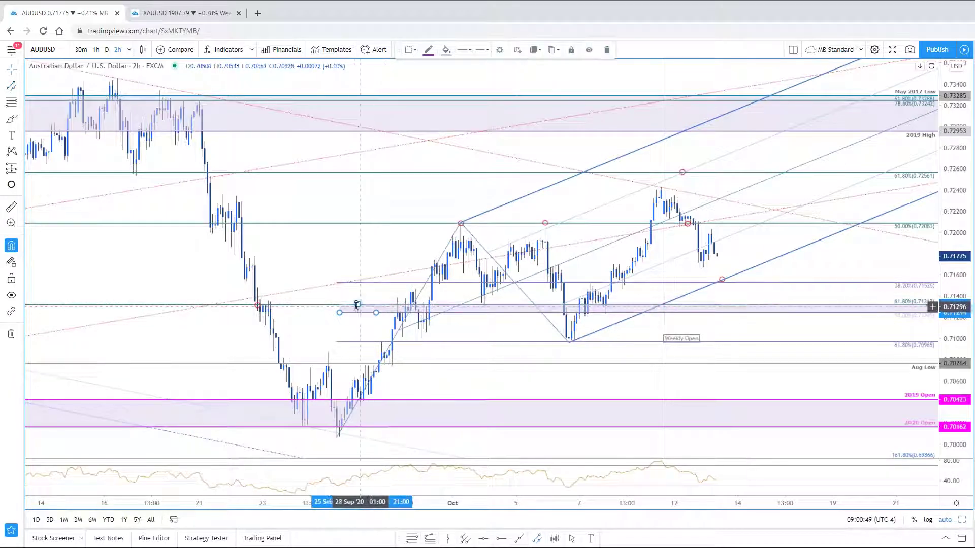
{"action": "left_click", "coordinate": [362, 306]}
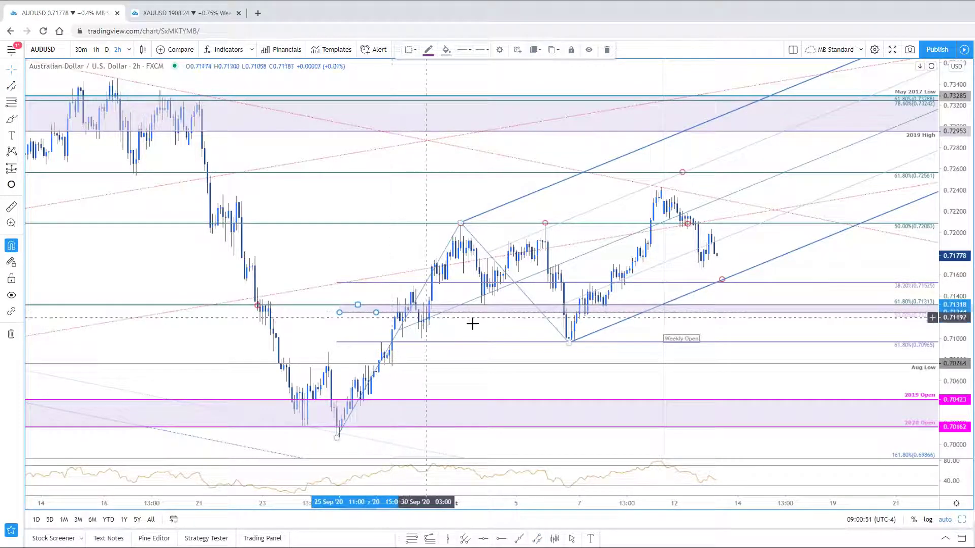
- Examine the AUDUSD daily chart since late 2019, including the ascending slope line from the mid-June low and the 2019/2020 open zone
{"action": "scroll", "coordinate": [827, 428], "scroll_direction": "up", "scroll_amount": 2}
{"action": "scroll", "coordinate": [702, 285], "scroll_direction": "down", "scroll_amount": 1}
{"action": "scroll", "coordinate": [746, 339], "scroll_direction": "down", "scroll_amount": 1}
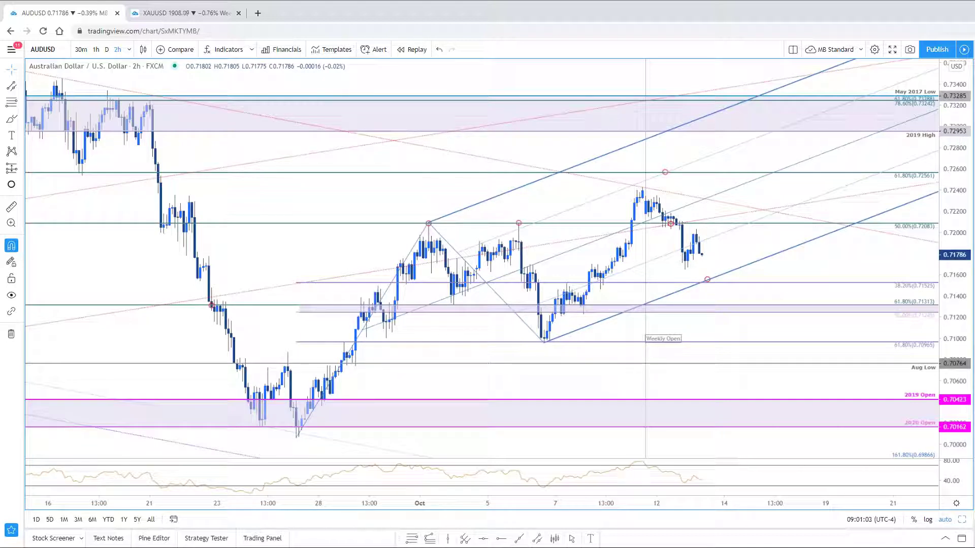
{"action": "left_click", "coordinate": [963, 519]}
{"action": "left_click_drag", "start_coordinate": [966, 311], "coordinate": [969, 376]}
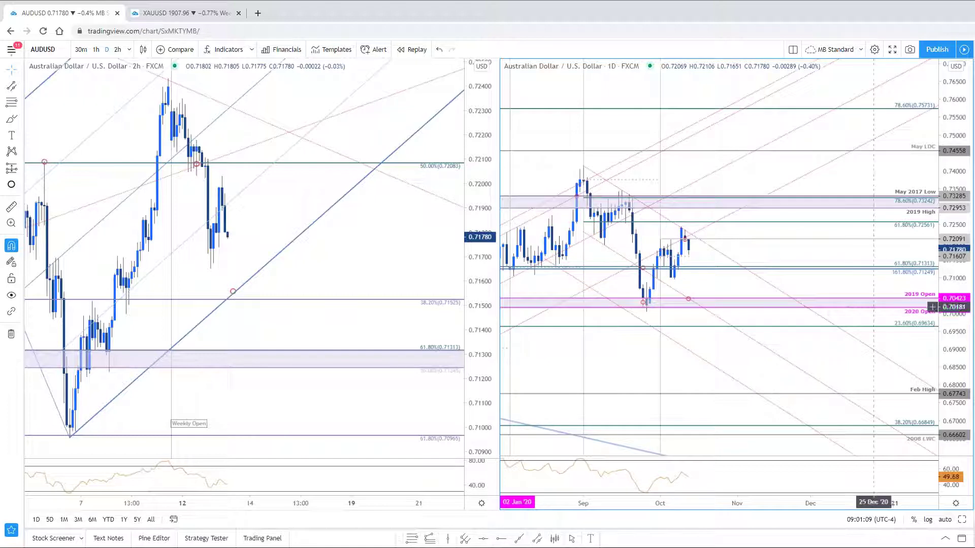
{"action": "scroll", "coordinate": [740, 344], "scroll_direction": "down", "scroll_amount": 2}
{"action": "left_click_drag", "start_coordinate": [739, 343], "coordinate": [932, 405]}
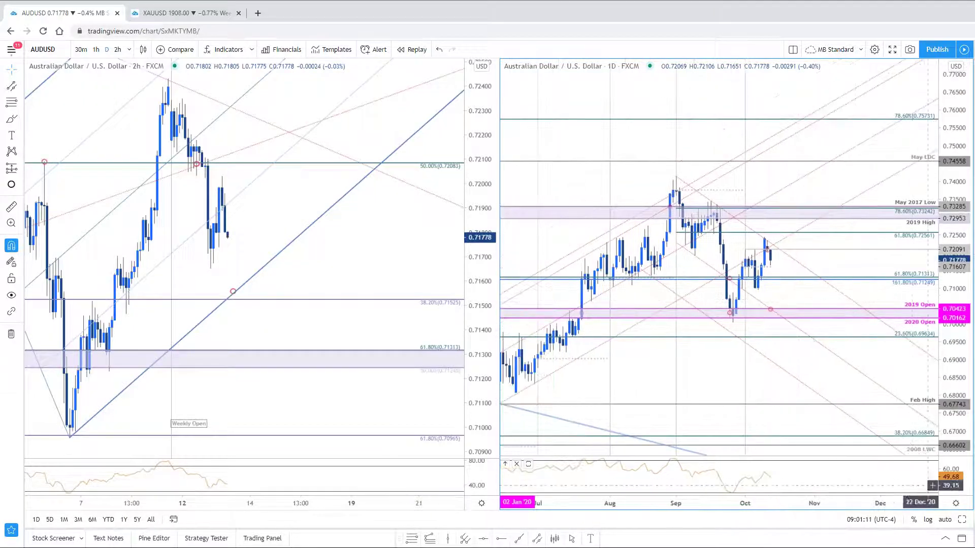
{"action": "left_click", "coordinate": [961, 519]}
{"action": "left_click_drag", "start_coordinate": [781, 303], "coordinate": [693, 231]}
{"action": "left_click_drag", "start_coordinate": [944, 312], "coordinate": [944, 335]}
{"action": "scroll", "coordinate": [881, 394], "scroll_direction": "down", "scroll_amount": 2}
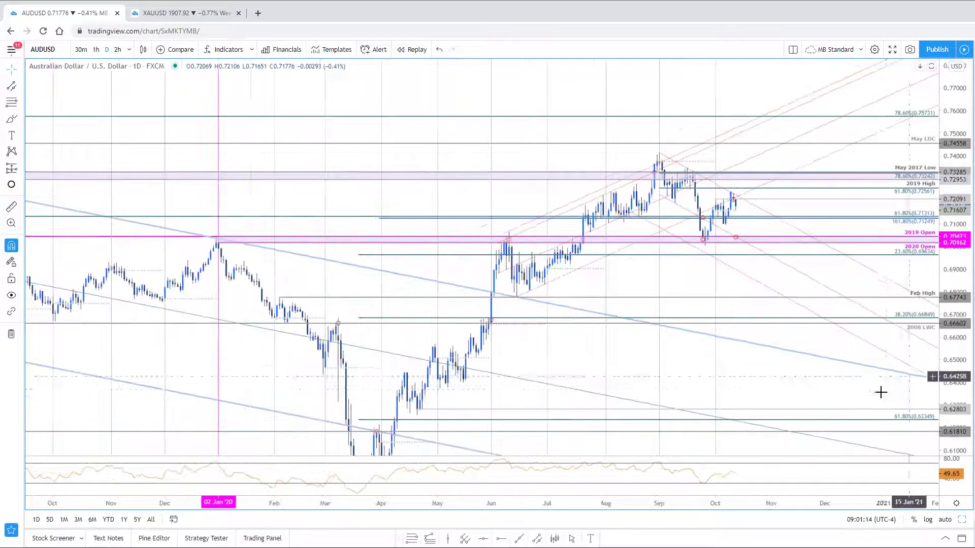
{"action": "left_click_drag", "start_coordinate": [663, 401], "coordinate": [574, 329]}
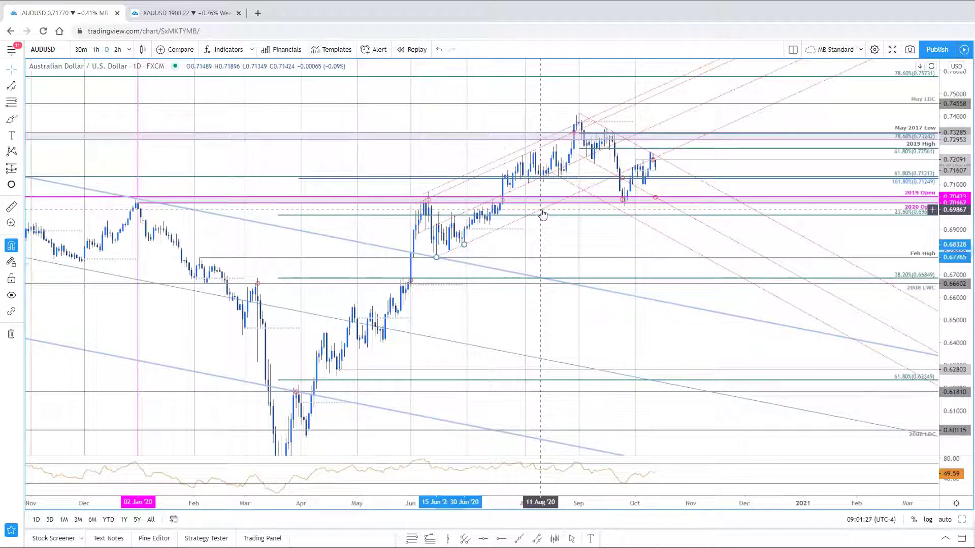
{"action": "left_click", "coordinate": [436, 249]}
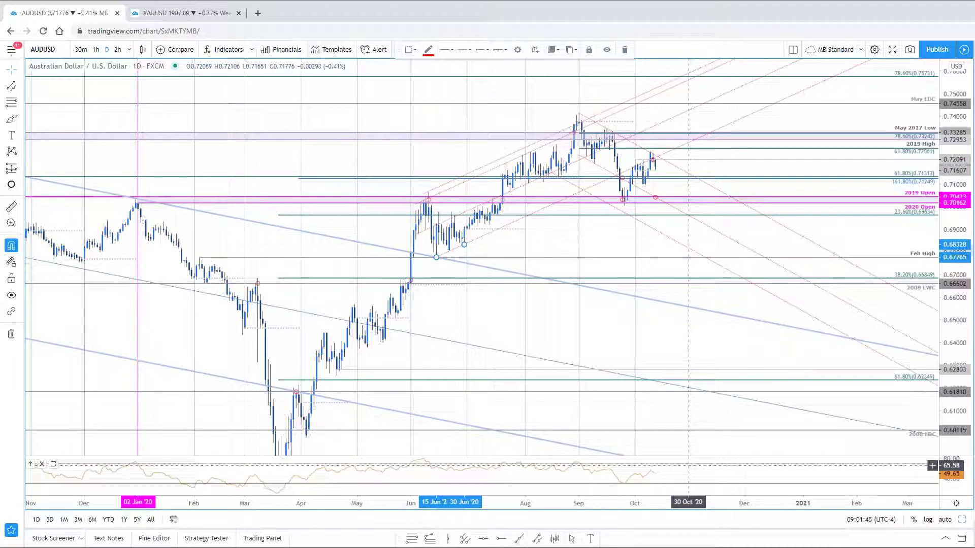
- On the 2-hour chart, draw a Fibonacci extension through 0.70059, 0.72091 and 0.70956, and move the 61.8% circle marker to 0.72315 on 13 October 11:00
{"action": "left_click", "coordinate": [965, 522]}
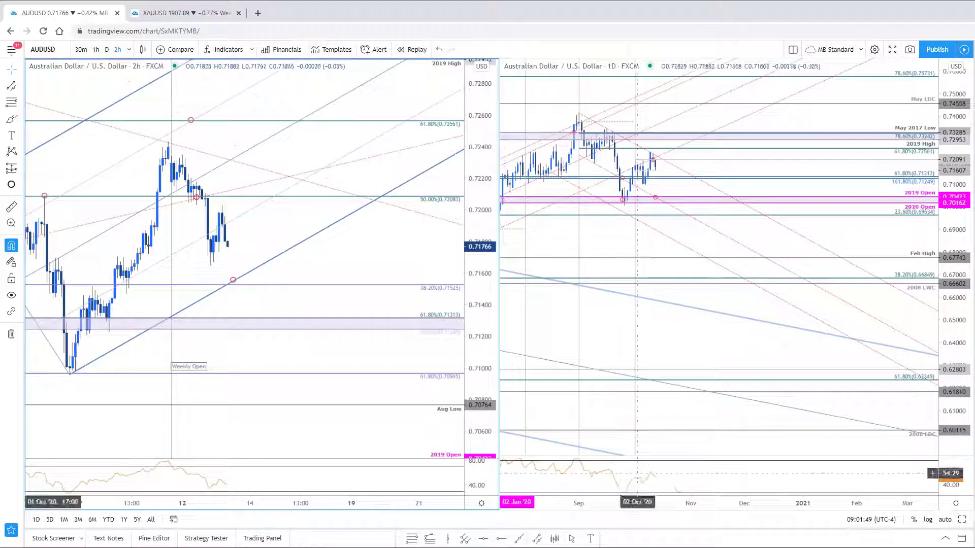
{"action": "left_click", "coordinate": [962, 521]}
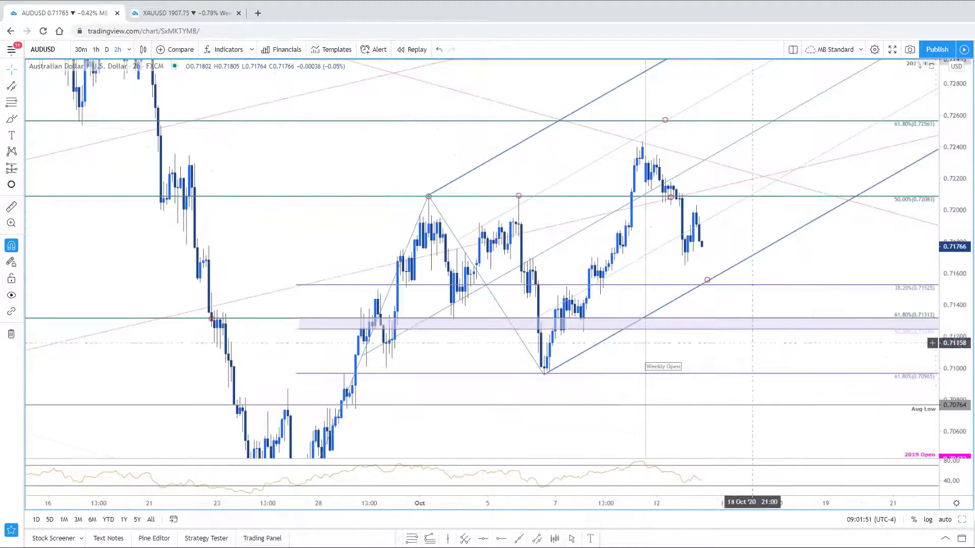
{"action": "left_click_drag", "start_coordinate": [959, 305], "coordinate": [958, 317]}
{"action": "scroll", "coordinate": [959, 317], "scroll_direction": "down", "scroll_amount": 2}
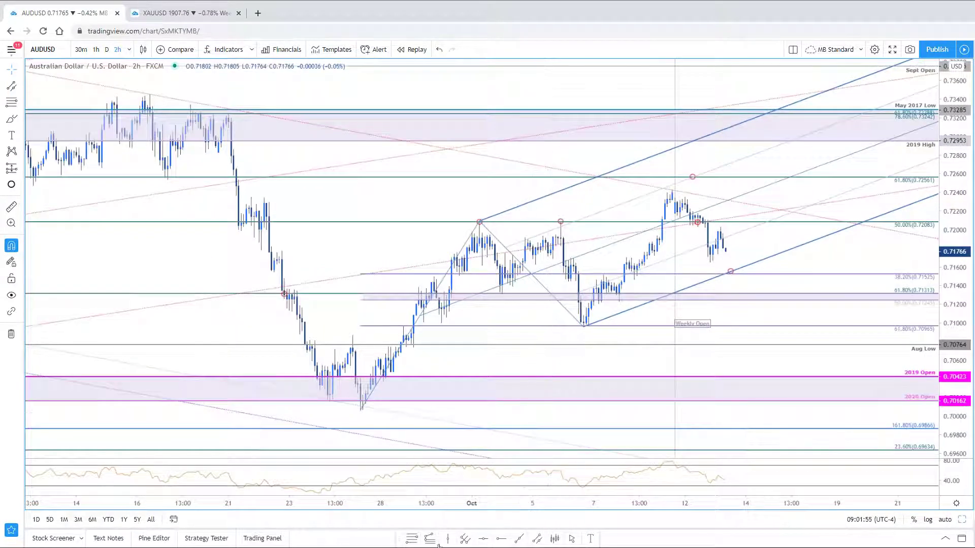
{"action": "left_click", "coordinate": [411, 537]}
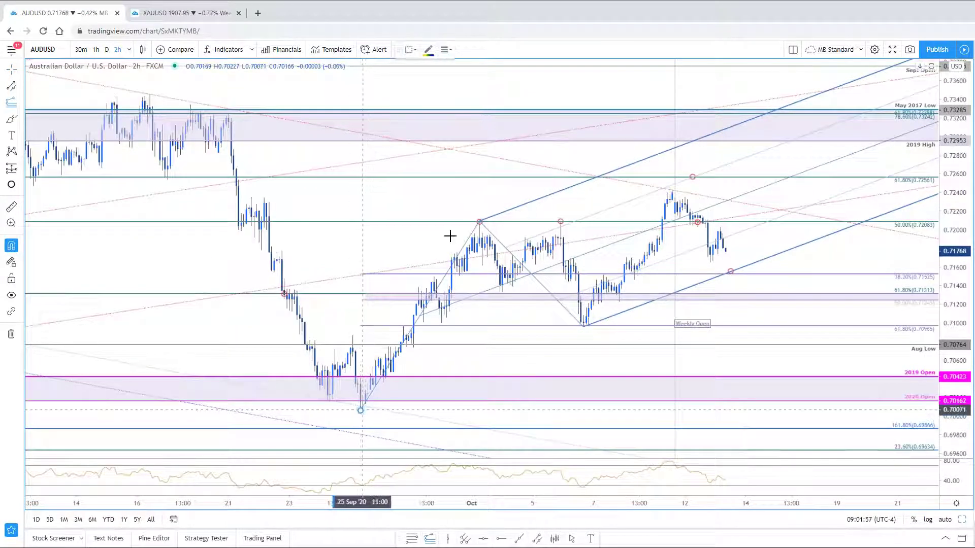
{"action": "left_click", "coordinate": [373, 391]}
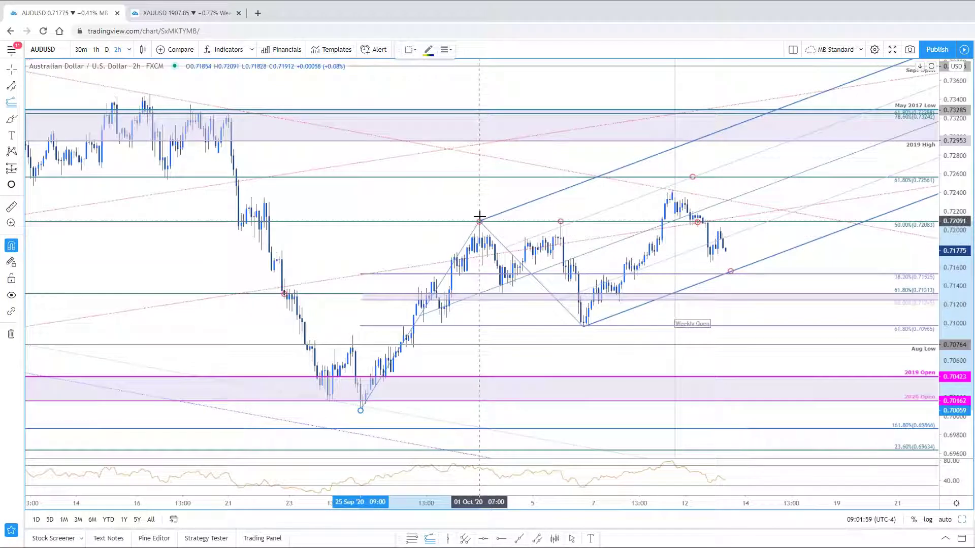
{"action": "left_click", "coordinate": [583, 333]}
{"action": "left_click", "coordinate": [583, 334]}
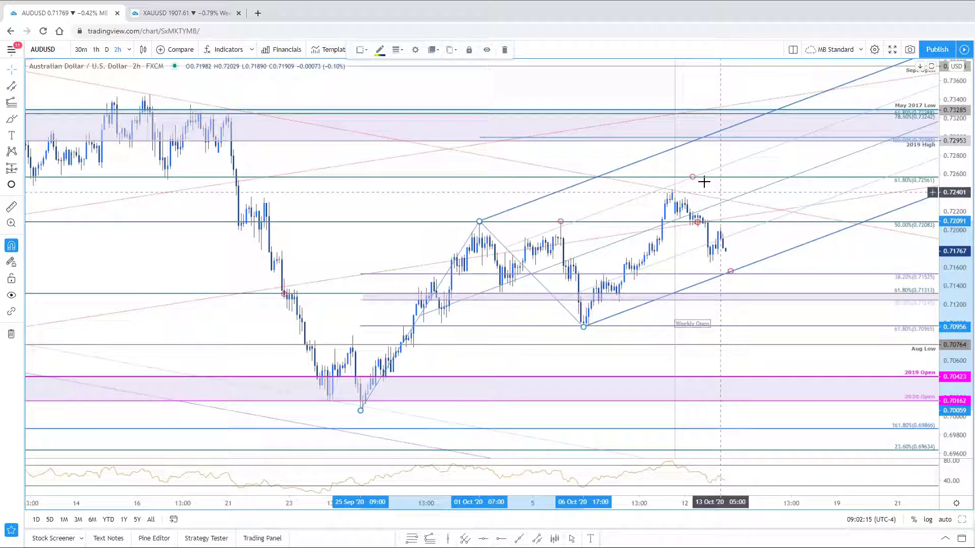
{"action": "left_click_drag", "start_coordinate": [695, 183], "coordinate": [730, 203]}
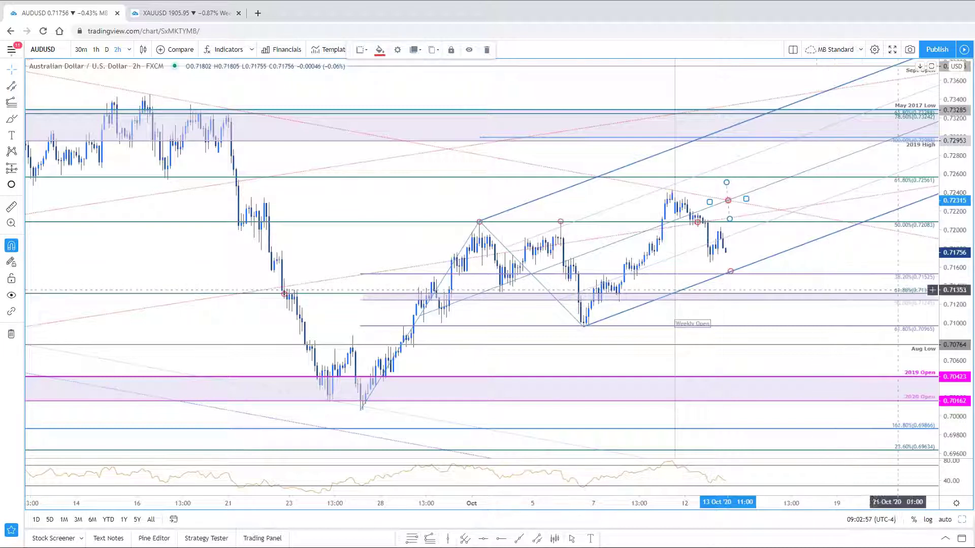
- Switch the 2-hour chart to USOIL and examine the descending channel from the August high against the July 2016 low and 2017/2018 low zone
{"action": "key", "text": "space"}
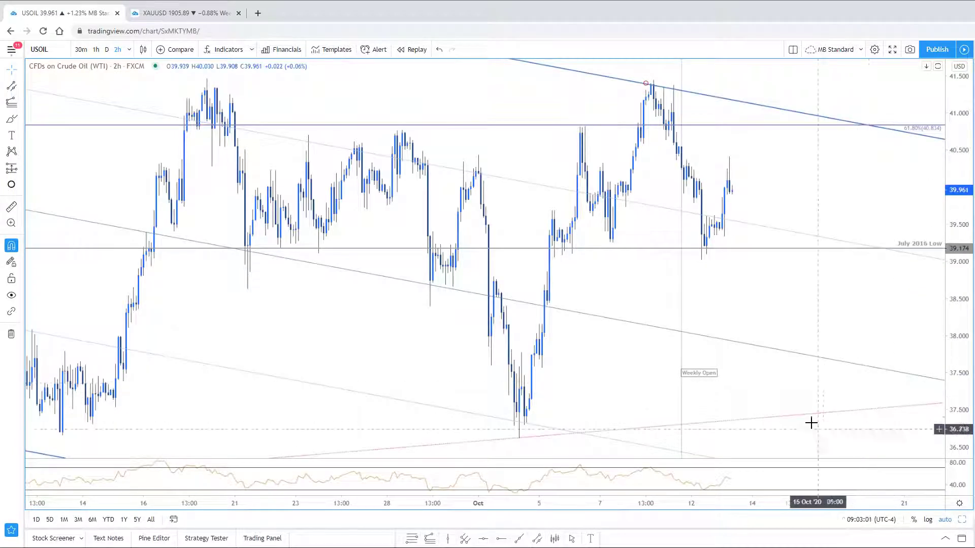
{"action": "scroll", "coordinate": [801, 419], "scroll_direction": "down", "scroll_amount": 3}
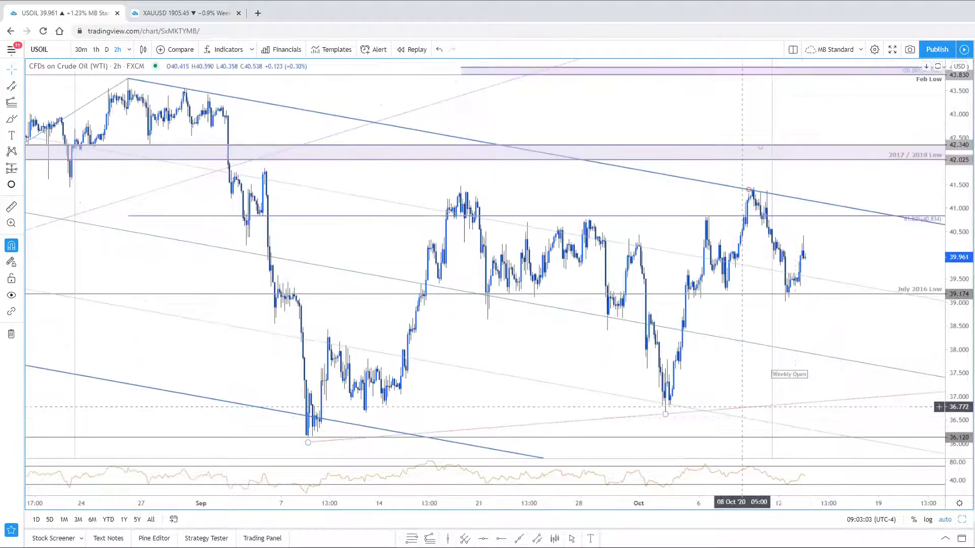
{"action": "scroll", "coordinate": [788, 400], "scroll_direction": "down", "scroll_amount": 5}
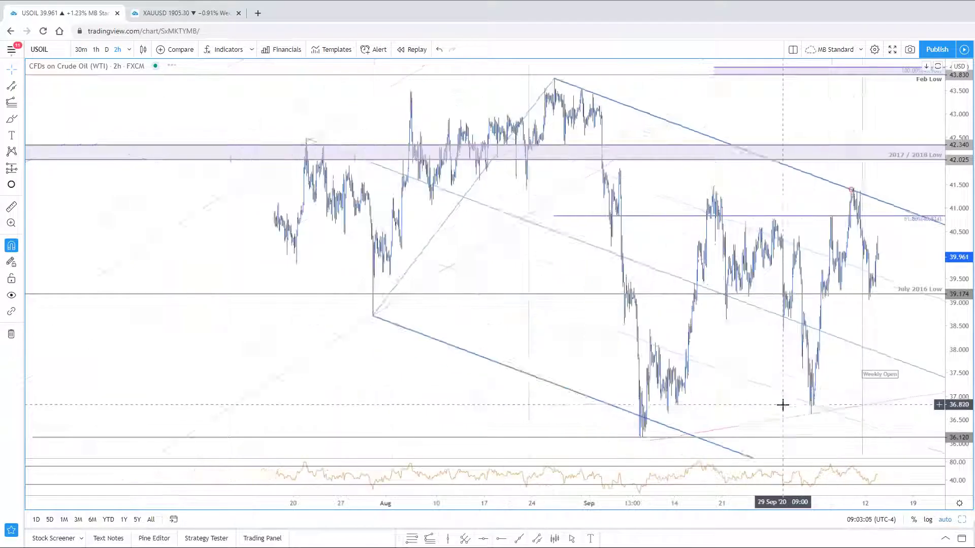
{"action": "scroll", "coordinate": [780, 406], "scroll_direction": "up", "scroll_amount": 3}
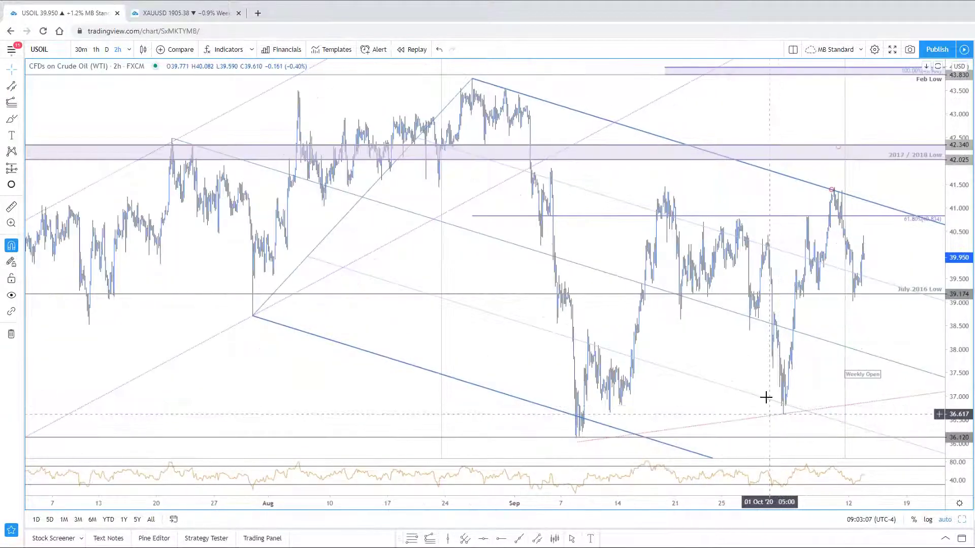
{"action": "left_click_drag", "start_coordinate": [962, 313], "coordinate": [962, 350]}
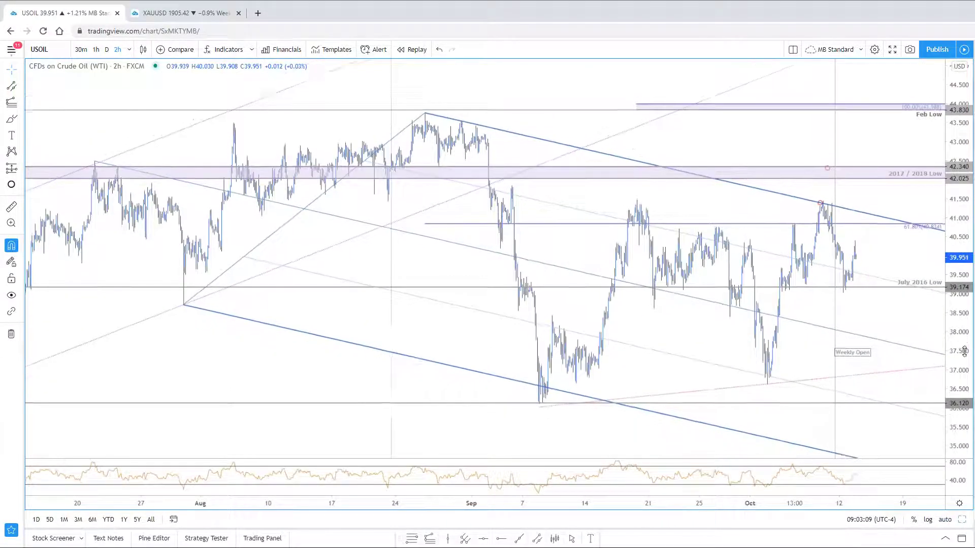
{"action": "scroll", "coordinate": [729, 385], "scroll_direction": "up", "scroll_amount": 2}
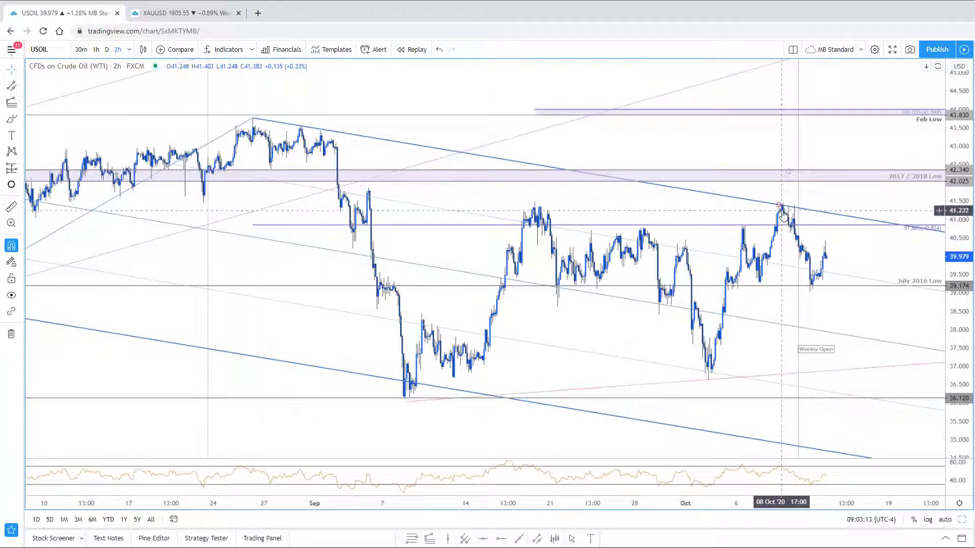
{"action": "left_click_drag", "start_coordinate": [718, 358], "coordinate": [663, 361]}
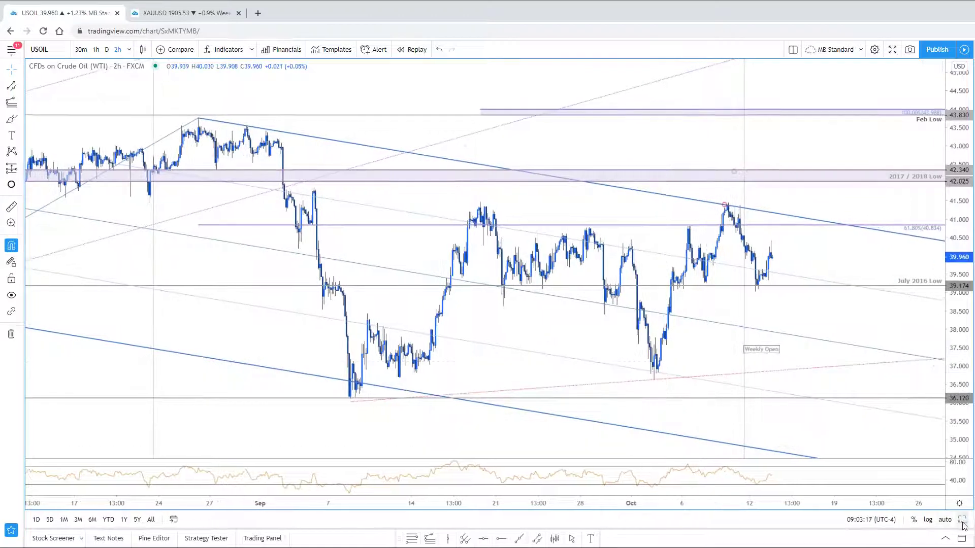
- Show USOIL's 2-hour and daily charts side by side and examine the descending slope lines near the 2017/2018 low and the July 2016 low
{"action": "left_click", "coordinate": [963, 523]}
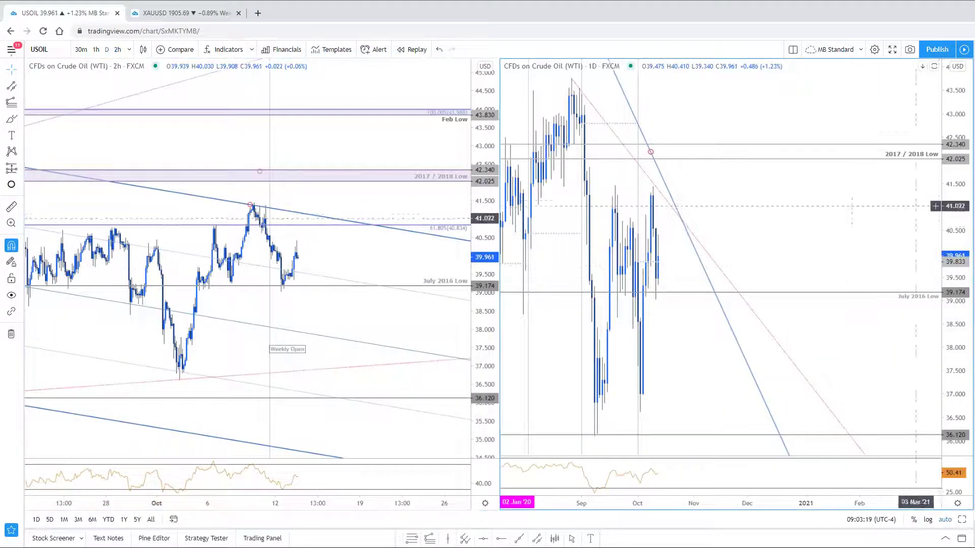
{"action": "left_click_drag", "start_coordinate": [671, 426], "coordinate": [777, 431]}
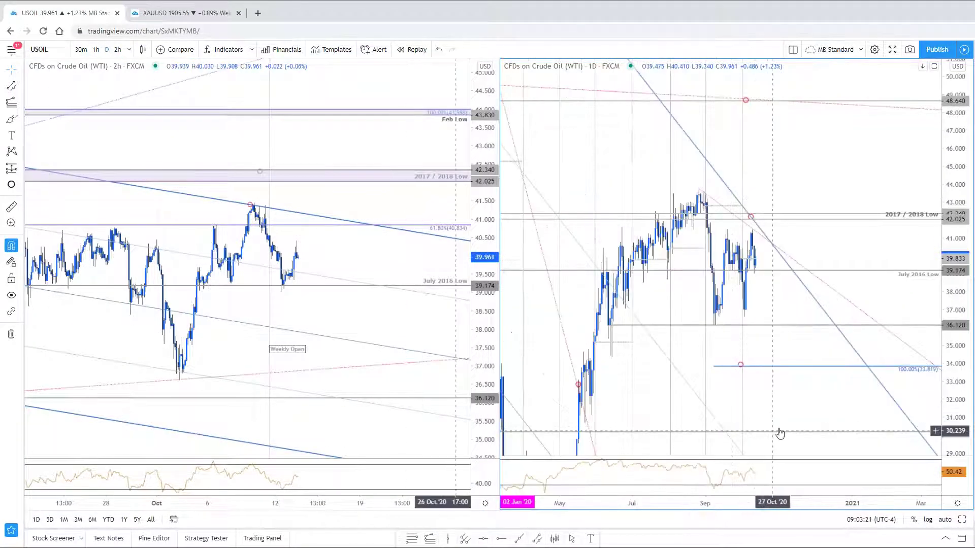
{"action": "left_click_drag", "start_coordinate": [770, 307], "coordinate": [877, 229]}
{"action": "scroll", "coordinate": [877, 228], "scroll_direction": "up", "scroll_amount": 5}
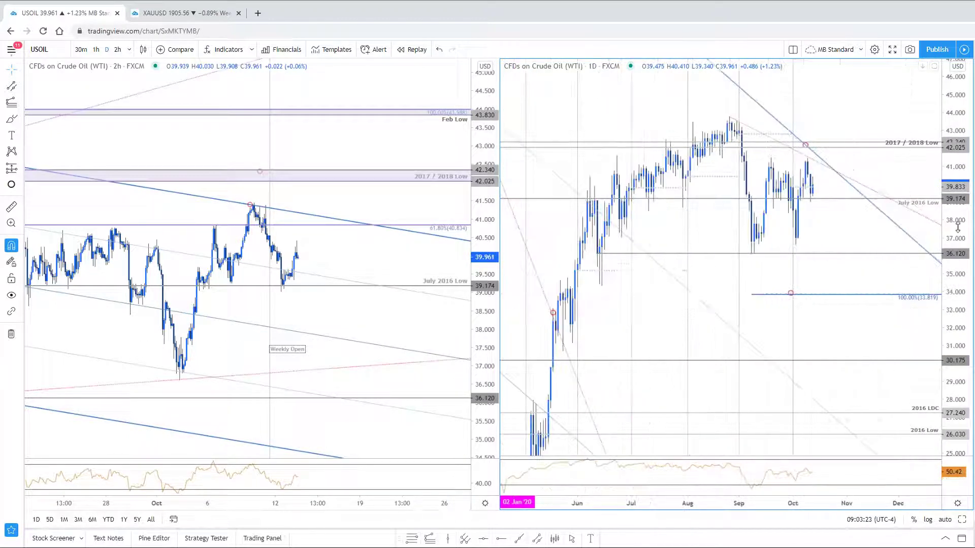
{"action": "left_click_drag", "start_coordinate": [957, 451], "coordinate": [956, 437]}
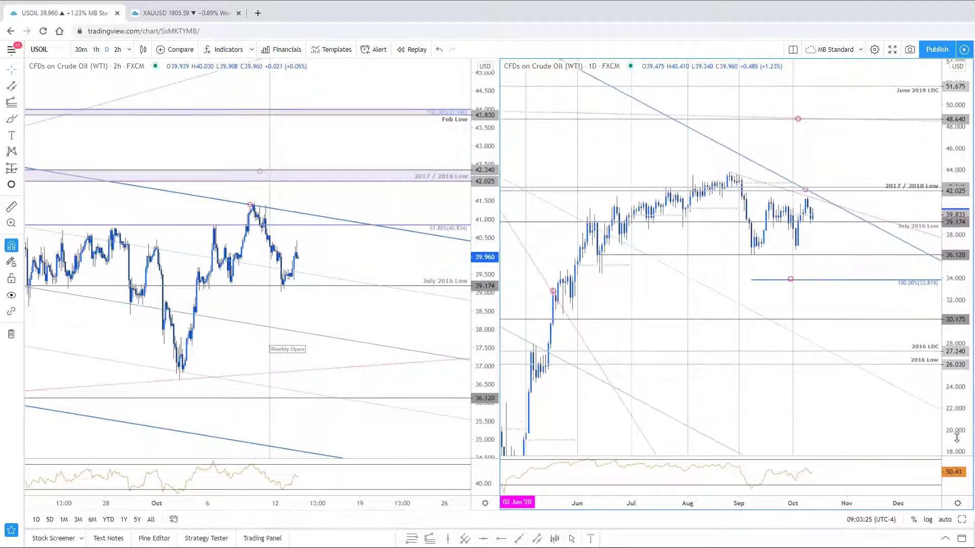
{"action": "left_click_drag", "start_coordinate": [838, 213], "coordinate": [824, 211]}
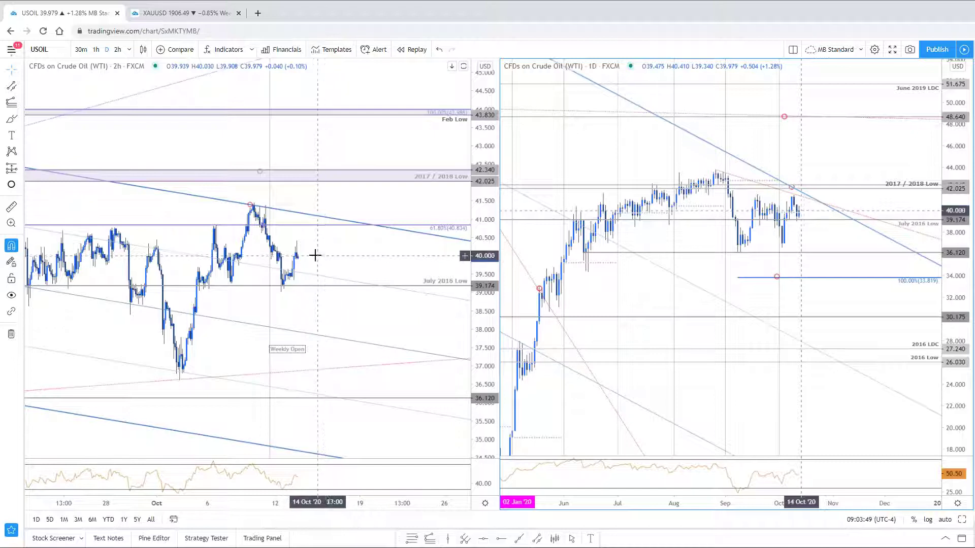
{"action": "left_click_drag", "start_coordinate": [305, 254], "coordinate": [327, 266]}
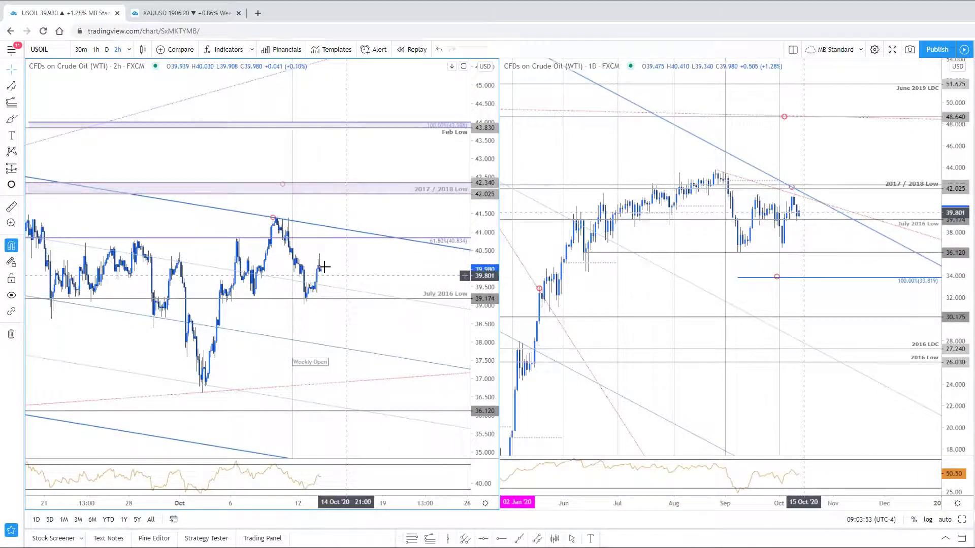
{"action": "left_click_drag", "start_coordinate": [372, 333], "coordinate": [447, 322]}
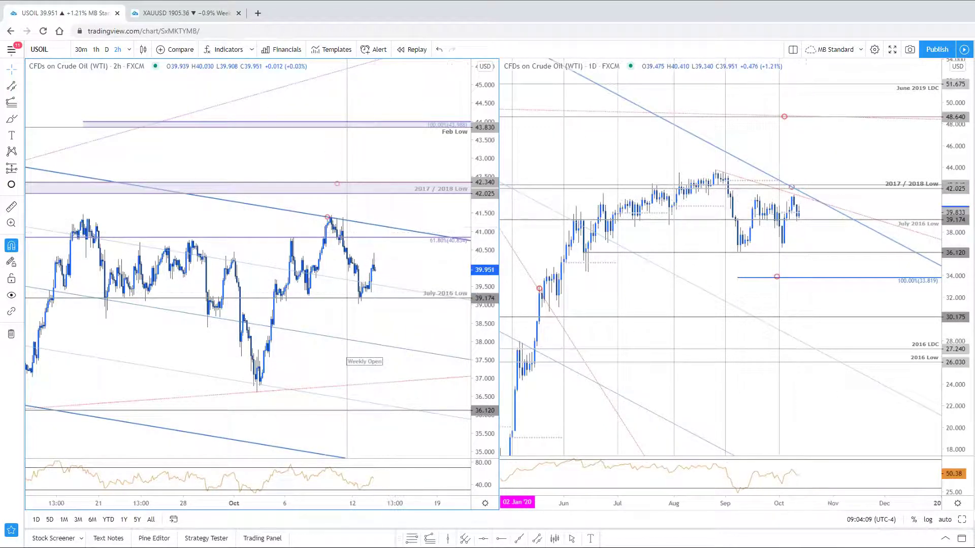
- Maximize the 2-hour USOIL chart and draw a Fib retracement from the 2 October low at 36.620 to the 8 October high at 41.442
{"action": "left_click", "coordinate": [962, 520]}
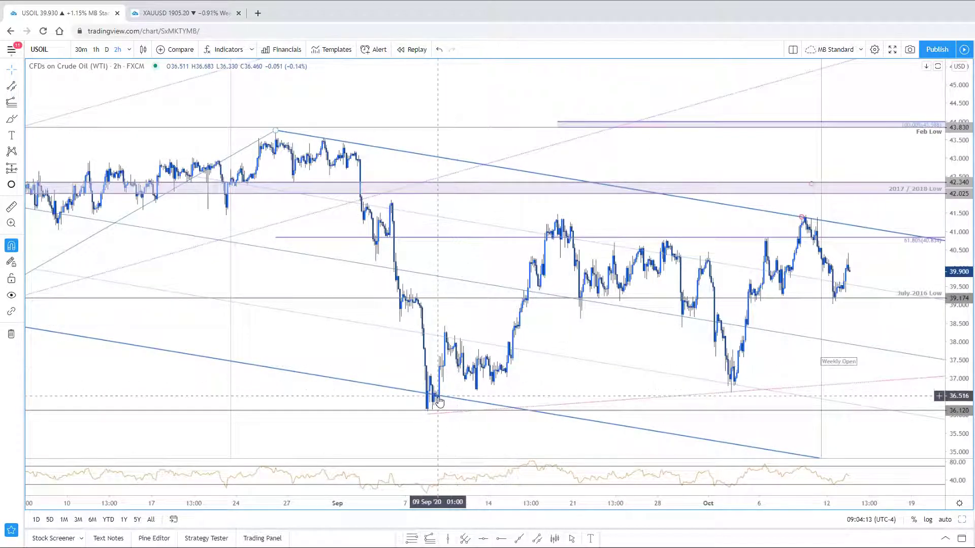
{"action": "left_click_drag", "start_coordinate": [885, 261], "coordinate": [800, 252]}
{"action": "left_click_drag", "start_coordinate": [955, 290], "coordinate": [956, 317]}
{"action": "scroll", "coordinate": [619, 347], "scroll_direction": "up", "scroll_amount": 3}
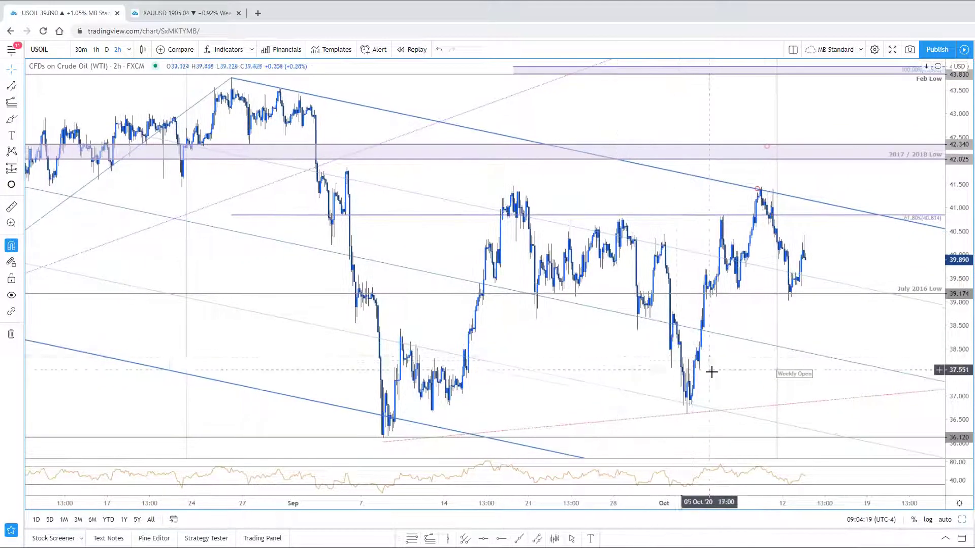
{"action": "left_click", "coordinate": [411, 538]}
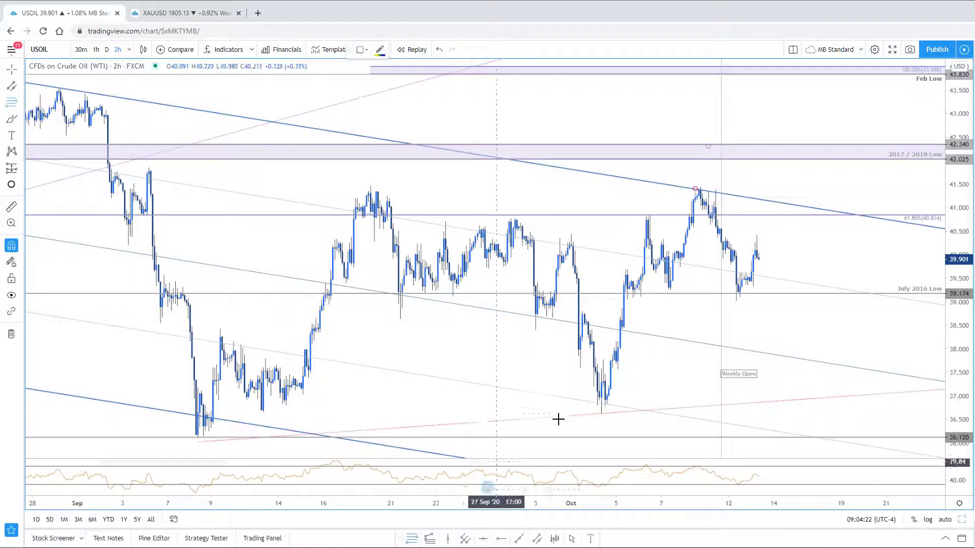
{"action": "left_click", "coordinate": [601, 414]}
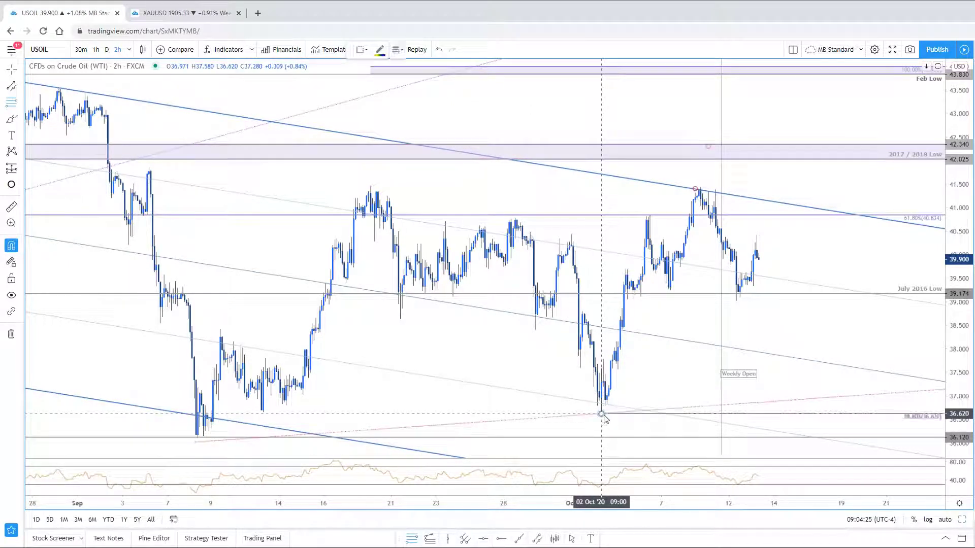
{"action": "left_click", "coordinate": [699, 190]}
{"action": "left_click", "coordinate": [702, 166]}
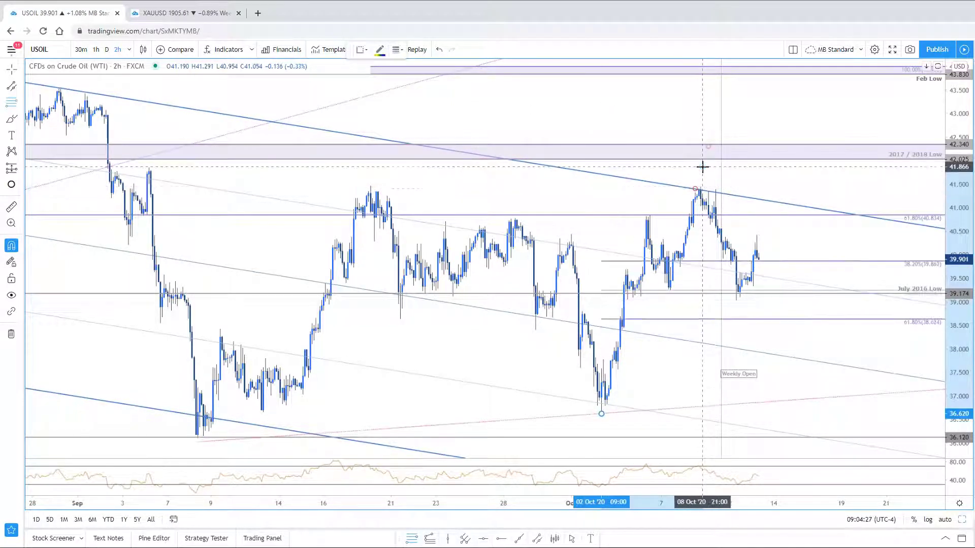
{"action": "left_click_drag", "start_coordinate": [702, 163], "coordinate": [701, 178]}
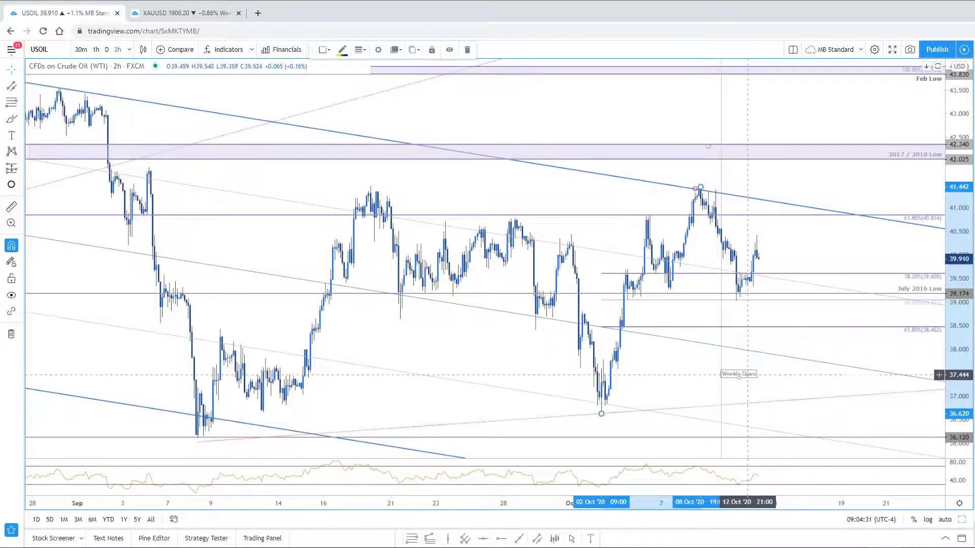
- Hide the 0.382 level of the new Fib retracement, keeping the 0.5 and 0.618 levels
{"action": "double_click", "coordinate": [770, 275]}
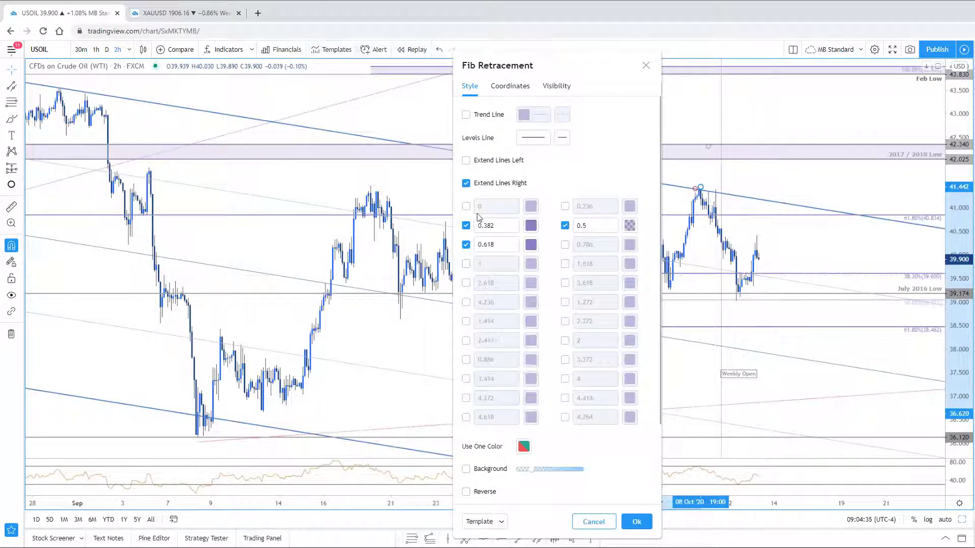
{"action": "left_click", "coordinate": [466, 225]}
{"action": "left_click", "coordinate": [635, 521]}
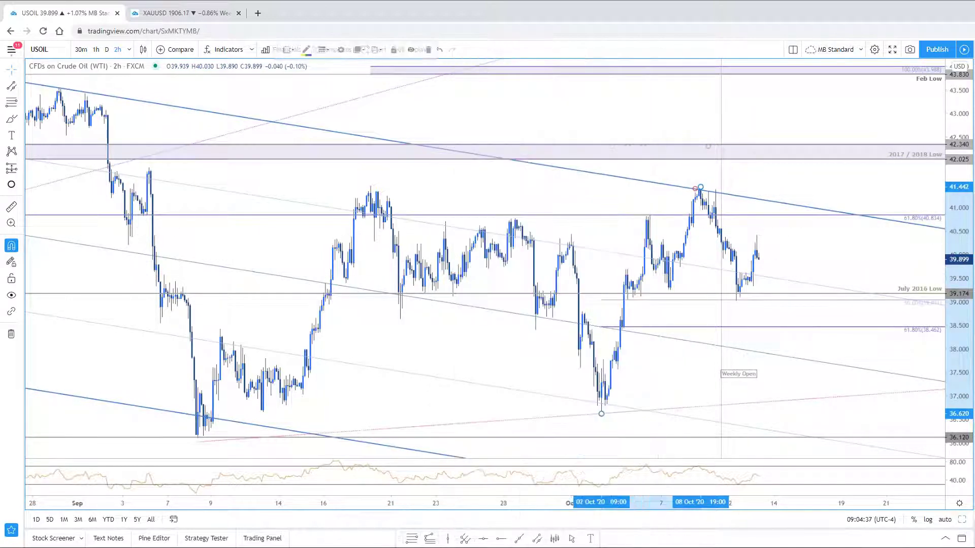
- Draw a descending pitchfork from the 6 October high at 40.832 through the 39.260 low and the 8 October high at 41.442
{"action": "scroll", "coordinate": [818, 373], "scroll_direction": "up", "scroll_amount": 2}
{"action": "scroll", "coordinate": [816, 383], "scroll_direction": "down", "scroll_amount": 3}
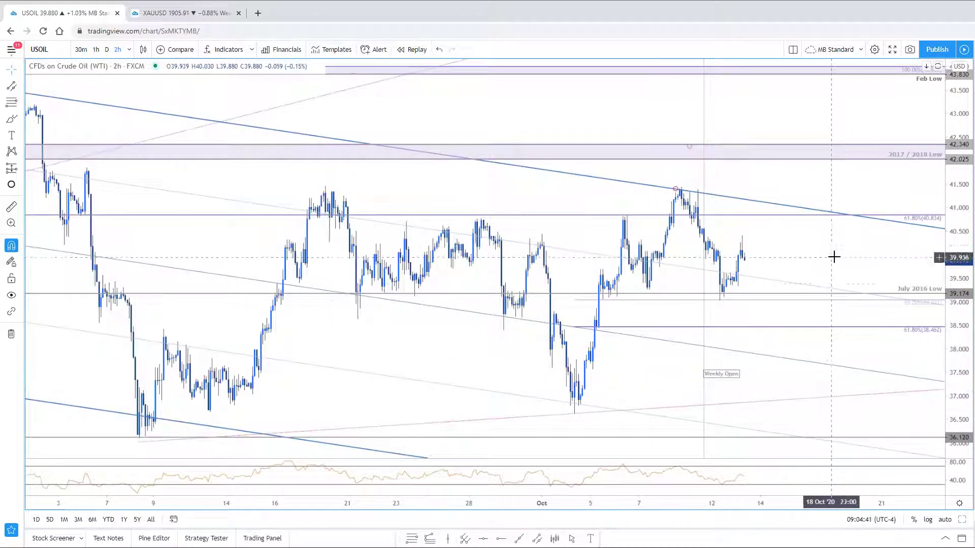
{"action": "scroll", "coordinate": [850, 463], "scroll_direction": "up", "scroll_amount": 2}
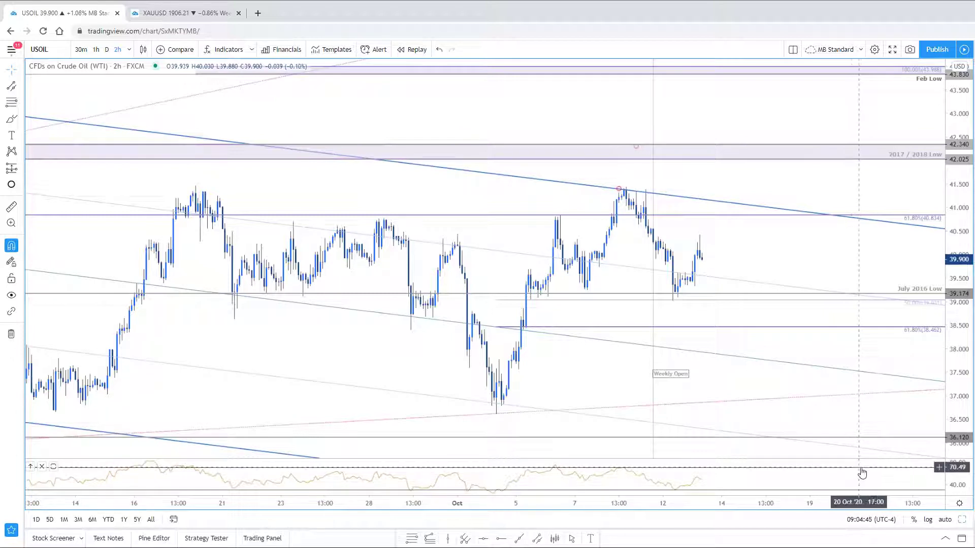
{"action": "left_click", "coordinate": [465, 539]}
{"action": "left_click", "coordinate": [560, 215]}
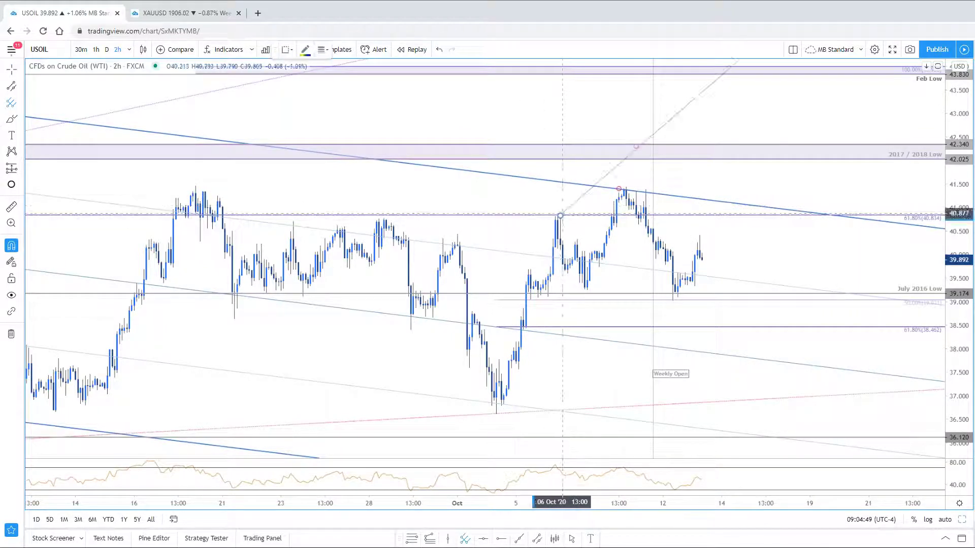
{"action": "left_click", "coordinate": [587, 298]}
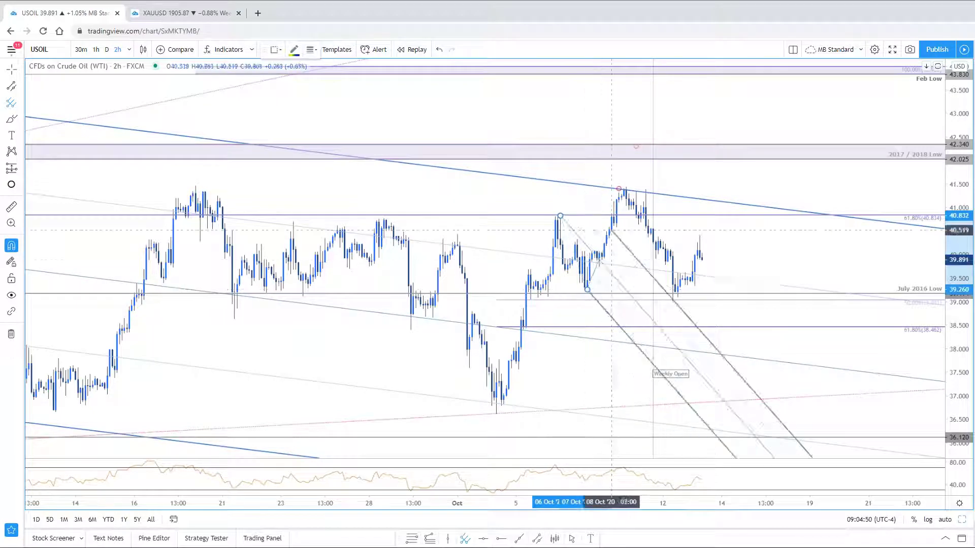
{"action": "left_click", "coordinate": [626, 176]}
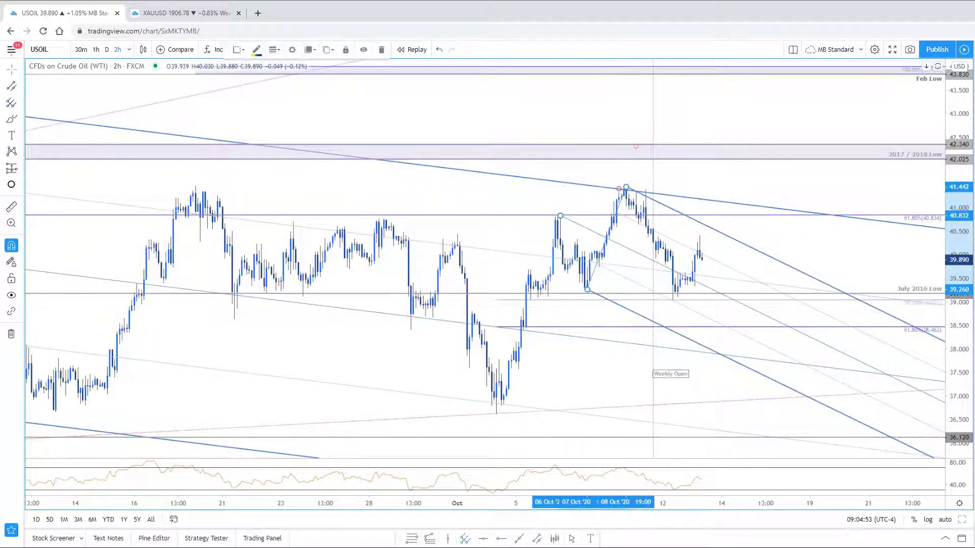
- Place a circle marker on the new pitchfork's upper parallel at about 40.52 on 13 October 19:00
{"action": "left_click", "coordinate": [794, 230]}
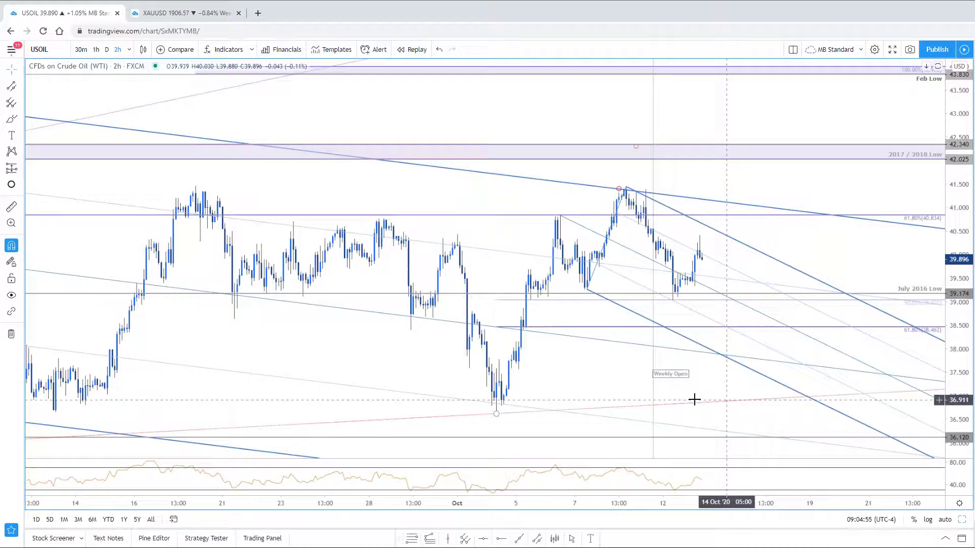
{"action": "left_click", "coordinate": [712, 228]}
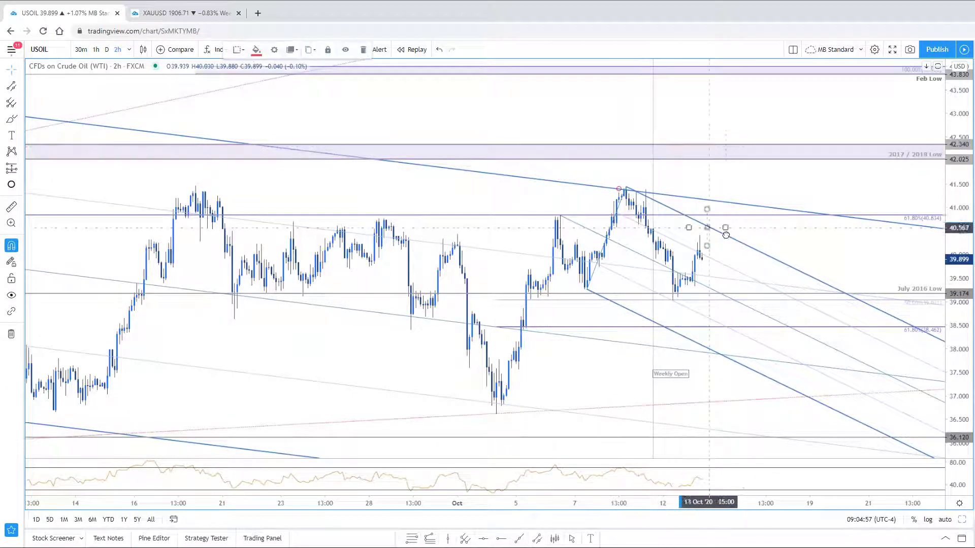
{"action": "left_click_drag", "start_coordinate": [717, 230], "coordinate": [717, 231]}
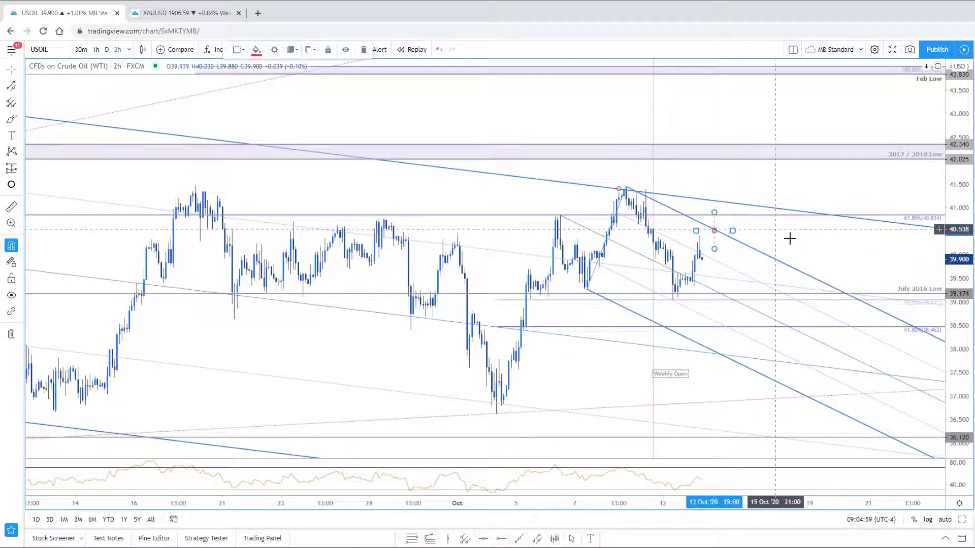
{"action": "left_click", "coordinate": [864, 318]}
- Draw a horizontal ray from the weekly open at 40.546 on 11 October 17:00
{"action": "scroll", "coordinate": [864, 316], "scroll_direction": "down", "scroll_amount": 2}
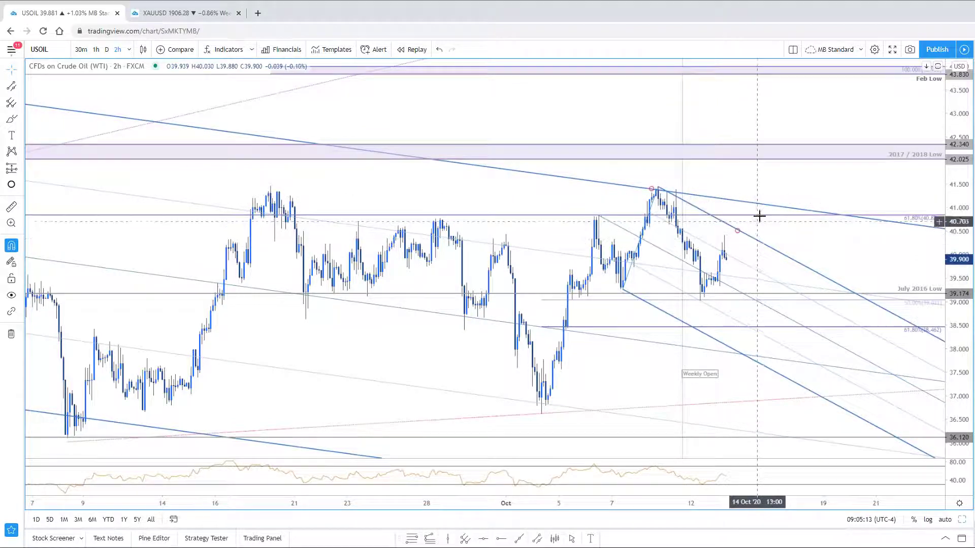
{"action": "scroll", "coordinate": [756, 257], "scroll_direction": "down", "scroll_amount": 5}
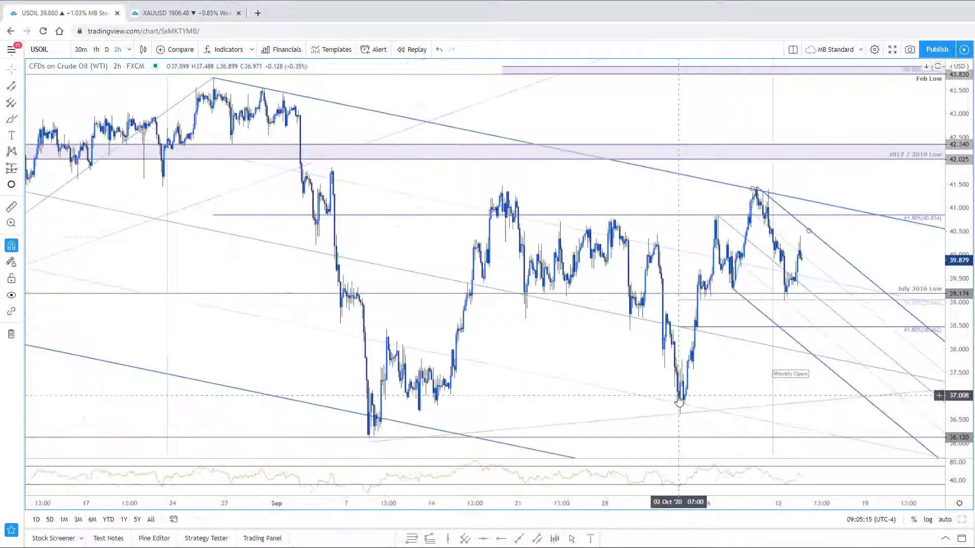
{"action": "scroll", "coordinate": [816, 298], "scroll_direction": "up", "scroll_amount": 5}
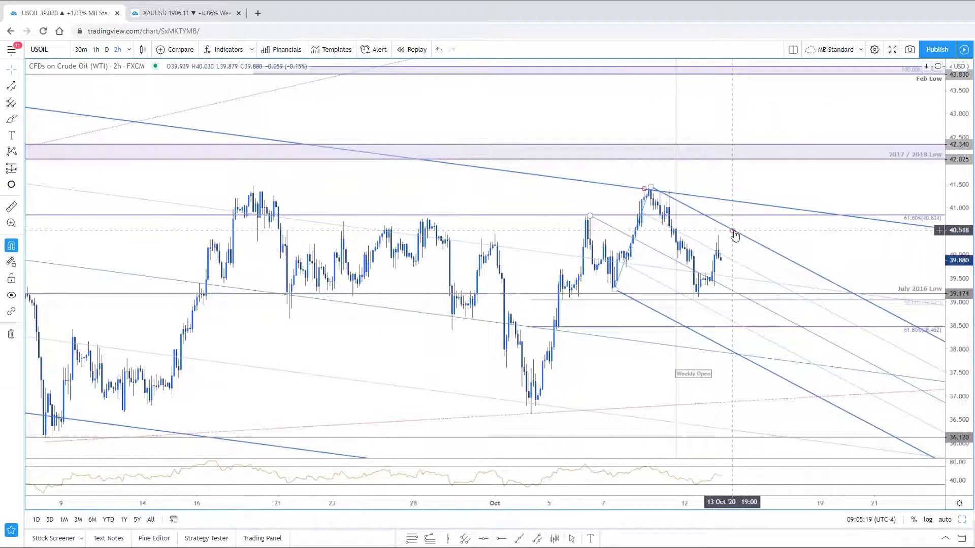
{"action": "left_click", "coordinate": [501, 541]}
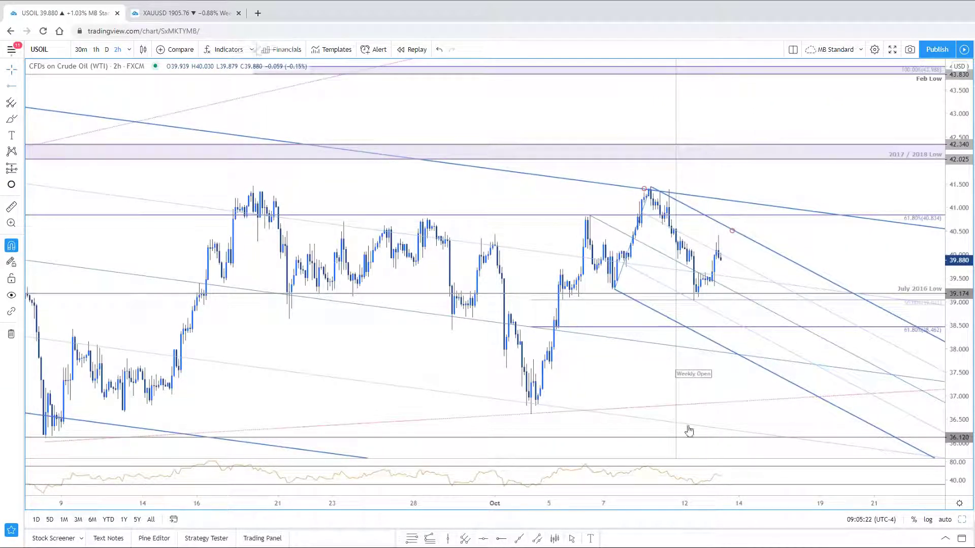
{"action": "left_click", "coordinate": [680, 238]}
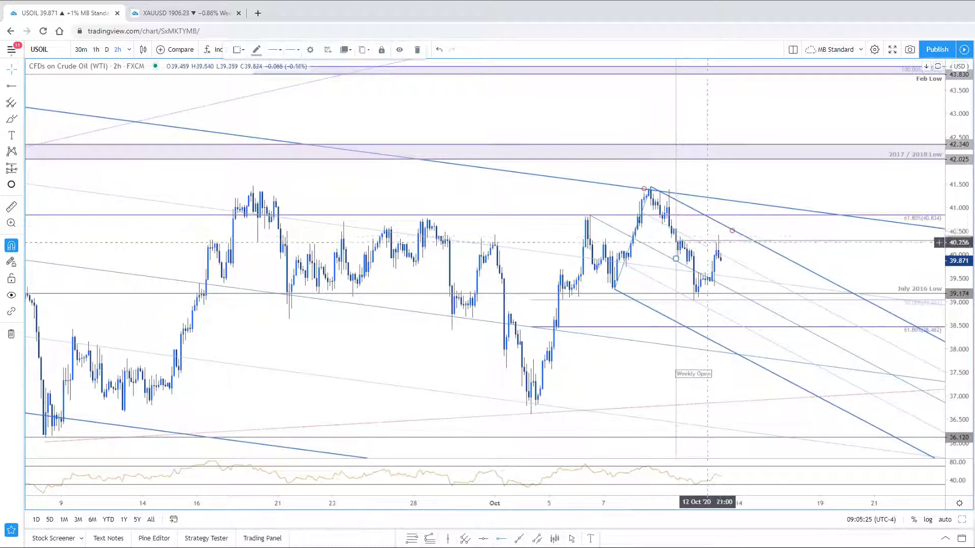
{"action": "left_click_drag", "start_coordinate": [679, 246], "coordinate": [676, 227]}
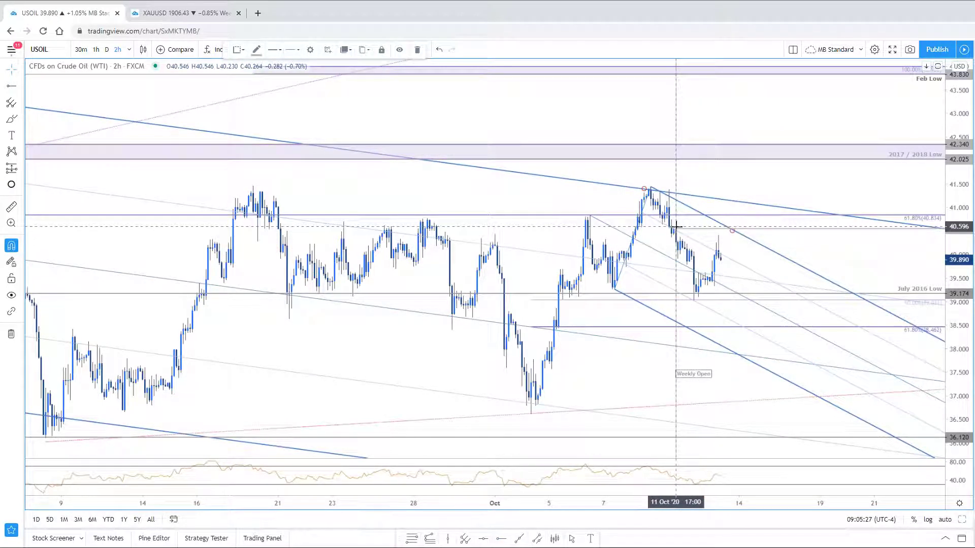
- Label the horizontal ray "Weekly Open" with the text aligned to the bottom
{"action": "double_click", "coordinate": [682, 233]}
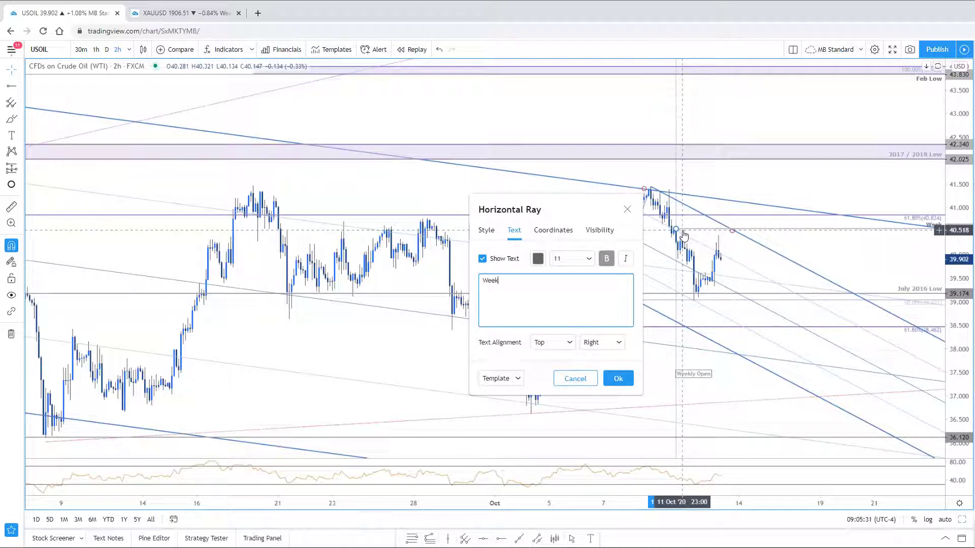
{"action": "left_click", "coordinate": [552, 343]}
{"action": "left_click", "coordinate": [554, 389]}
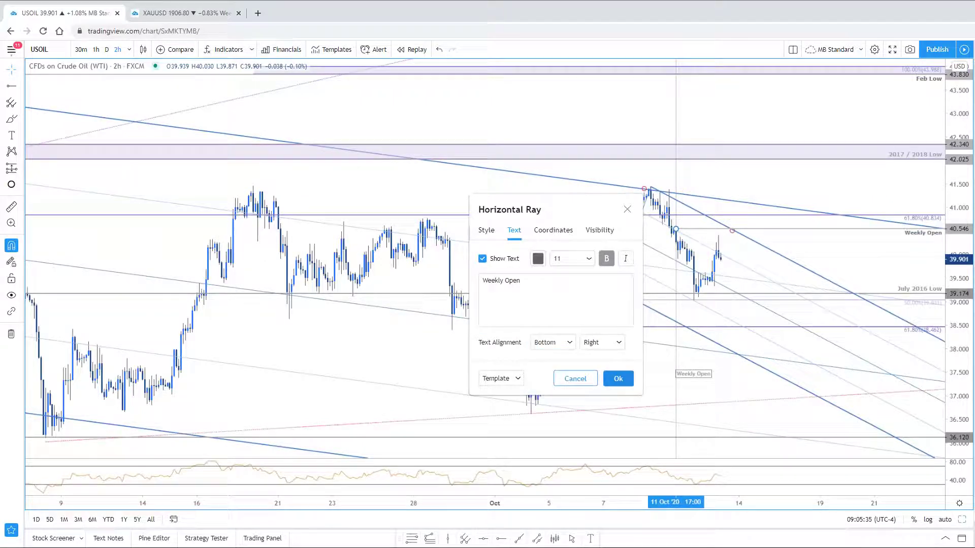
{"action": "left_click", "coordinate": [617, 378]}
- Align the circle marker with the Weekly Open ray and add circle markers near the July 2016 low and on the 61.80% retracement
{"action": "left_click", "coordinate": [729, 229]}
{"action": "left_click", "coordinate": [765, 364]}
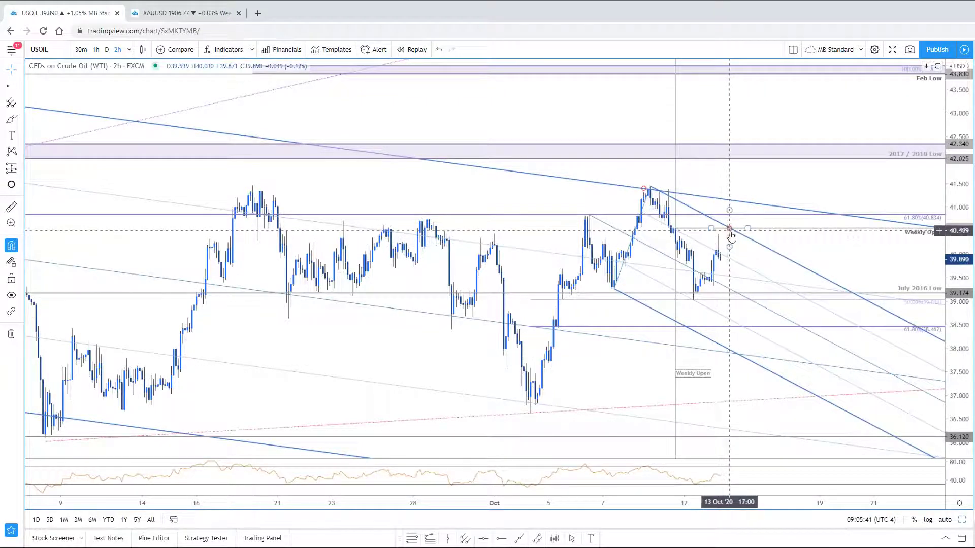
{"action": "left_click_drag", "start_coordinate": [732, 246], "coordinate": [749, 330]}
{"action": "left_click", "coordinate": [778, 348]}
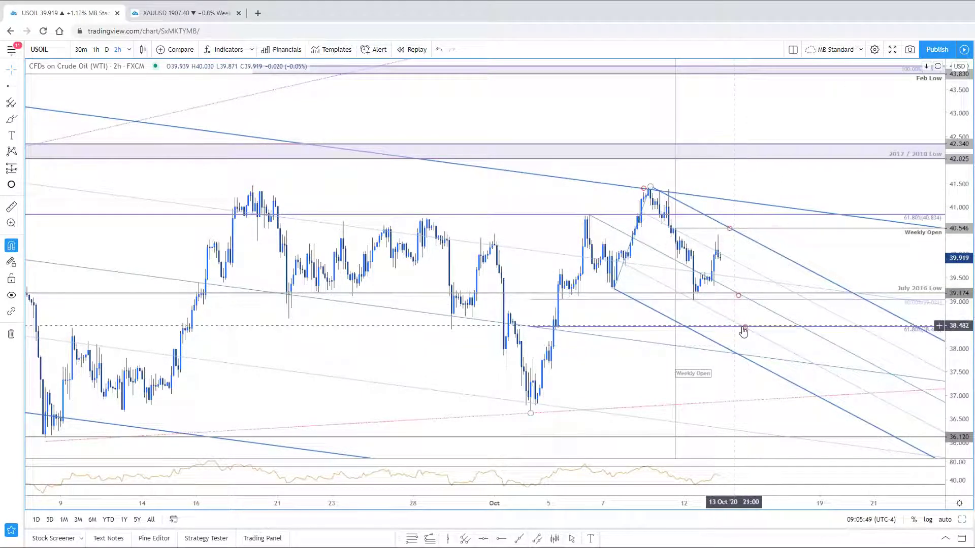
- Examine USOIL's 2-hour price action since August against the descending channel, new pitchfork, weekly open and July 2016 low
{"action": "scroll", "coordinate": [894, 261], "scroll_direction": "up", "scroll_amount": 3}
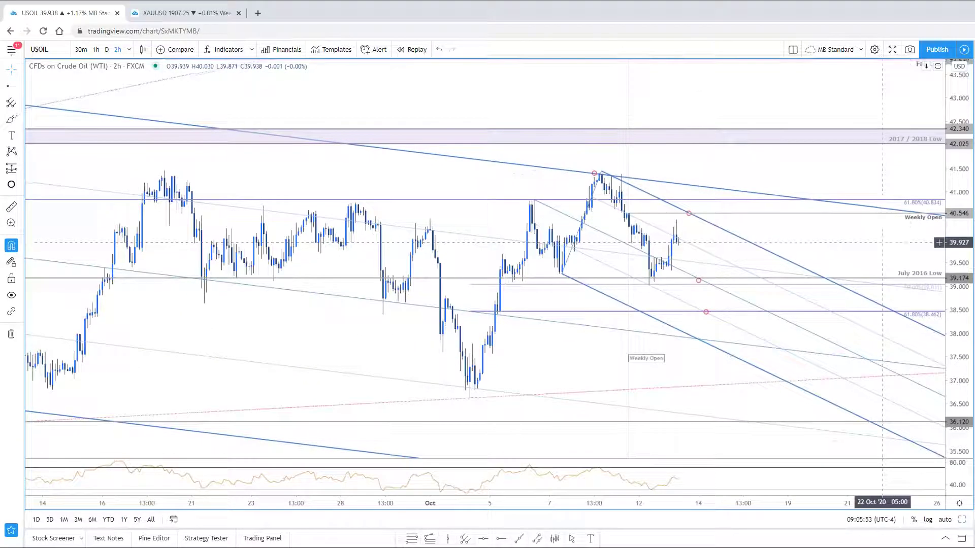
{"action": "left_click_drag", "start_coordinate": [869, 257], "coordinate": [897, 258]}
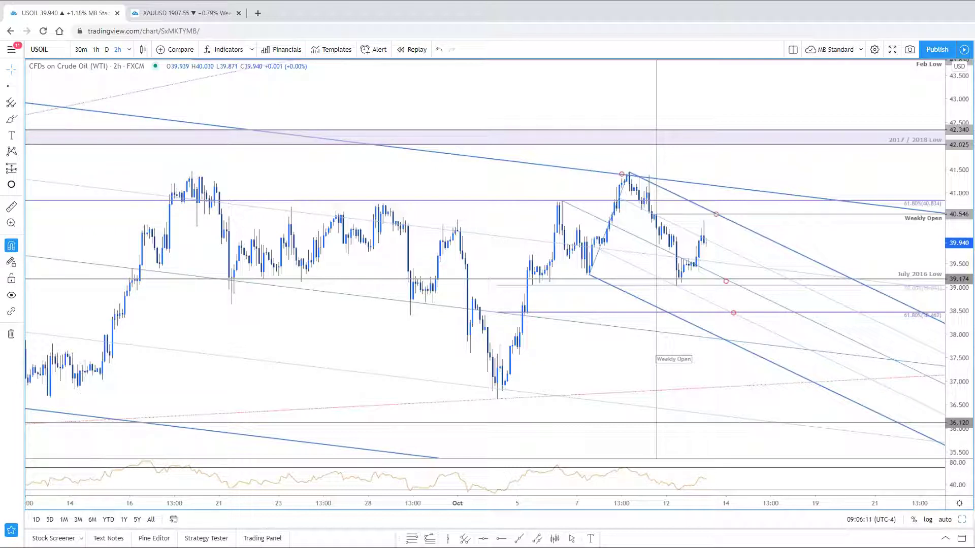
{"action": "scroll", "coordinate": [561, 289], "scroll_direction": "down", "scroll_amount": 2}
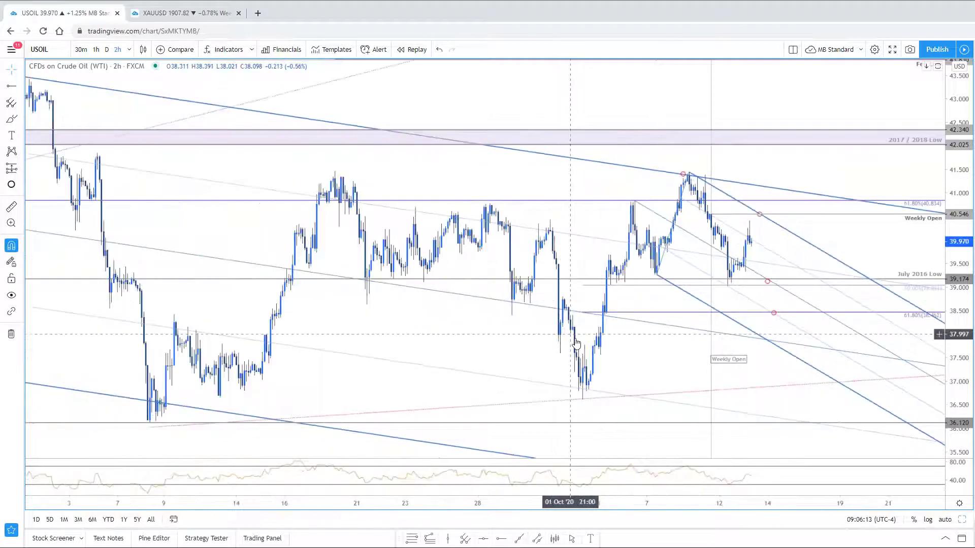
{"action": "left_click_drag", "start_coordinate": [966, 262], "coordinate": [967, 289]}
{"action": "scroll", "coordinate": [874, 289], "scroll_direction": "left", "scroll_amount": 5}
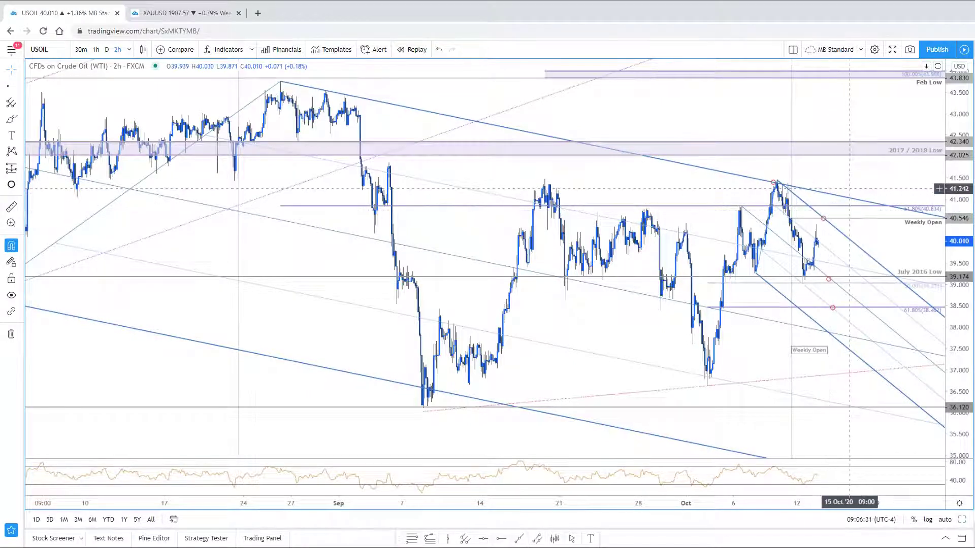
{"action": "scroll", "coordinate": [830, 192], "scroll_direction": "right", "scroll_amount": 2}
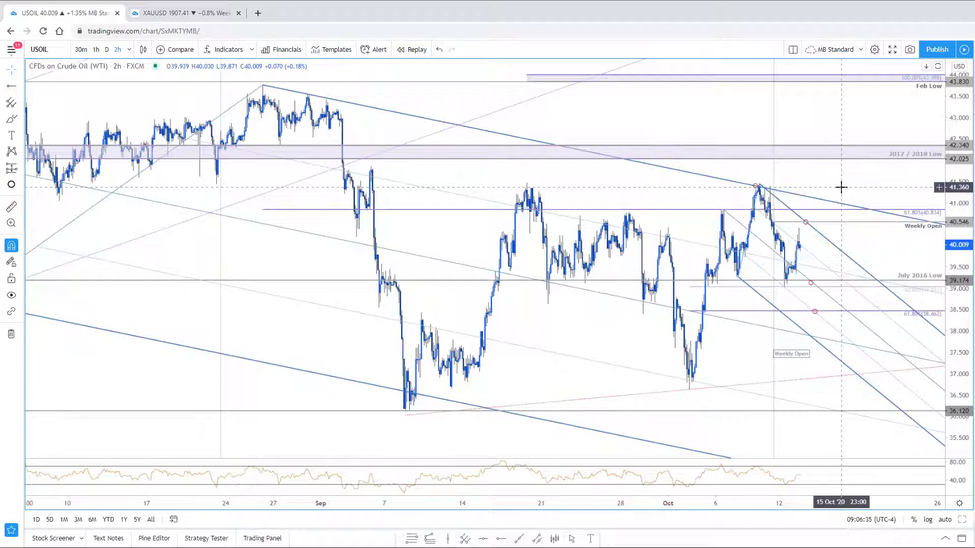
{"action": "scroll", "coordinate": [840, 213], "scroll_direction": "up", "scroll_amount": 3}
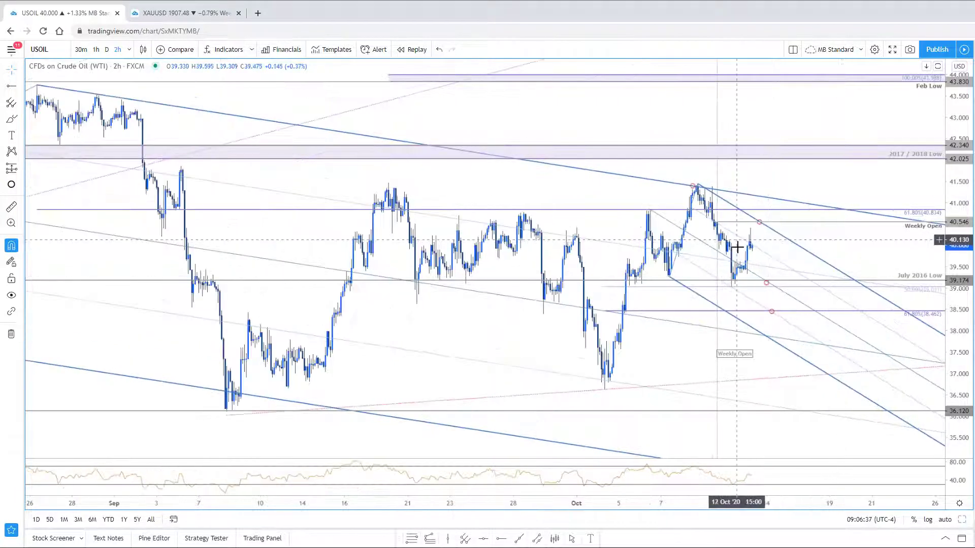
{"action": "left_click", "coordinate": [760, 223]}
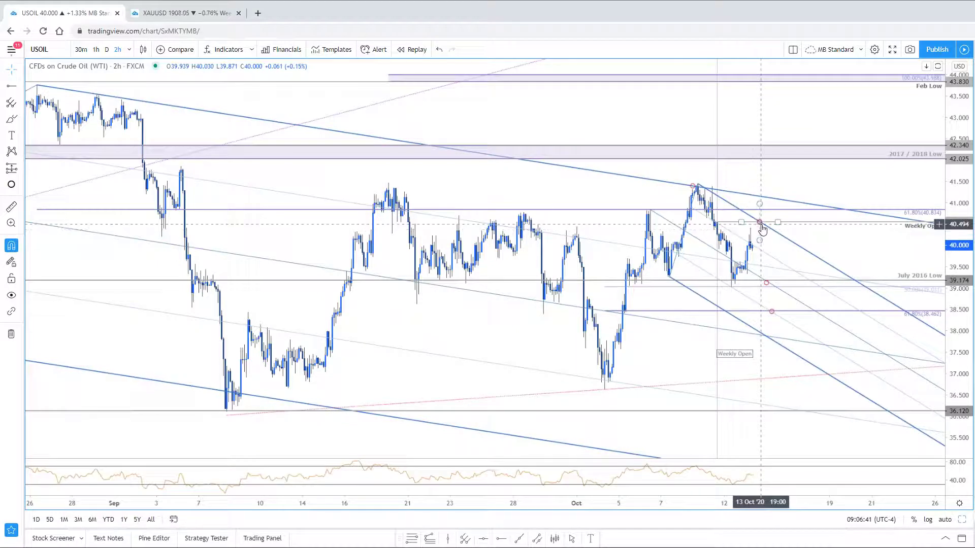
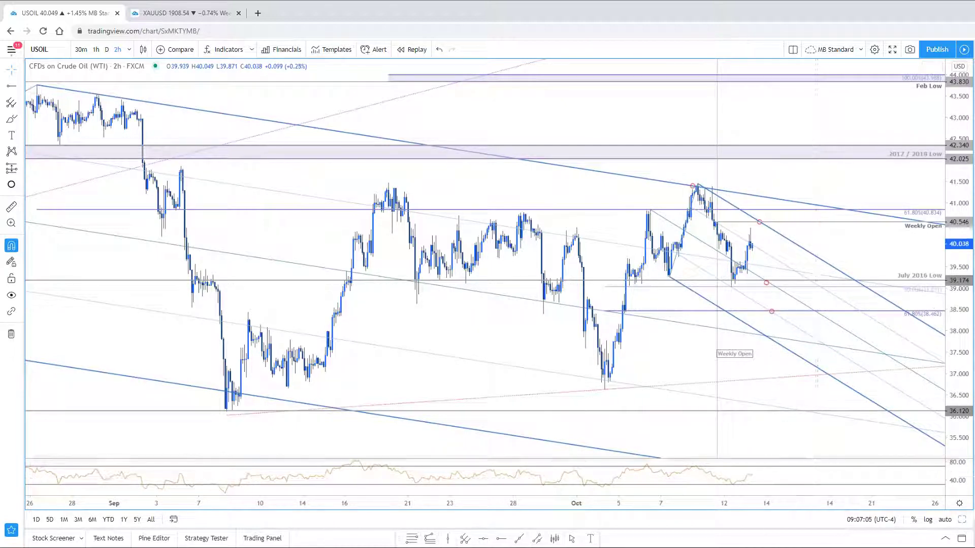
{"action": "scroll", "coordinate": [825, 436], "scroll_direction": "up", "scroll_amount": 1}
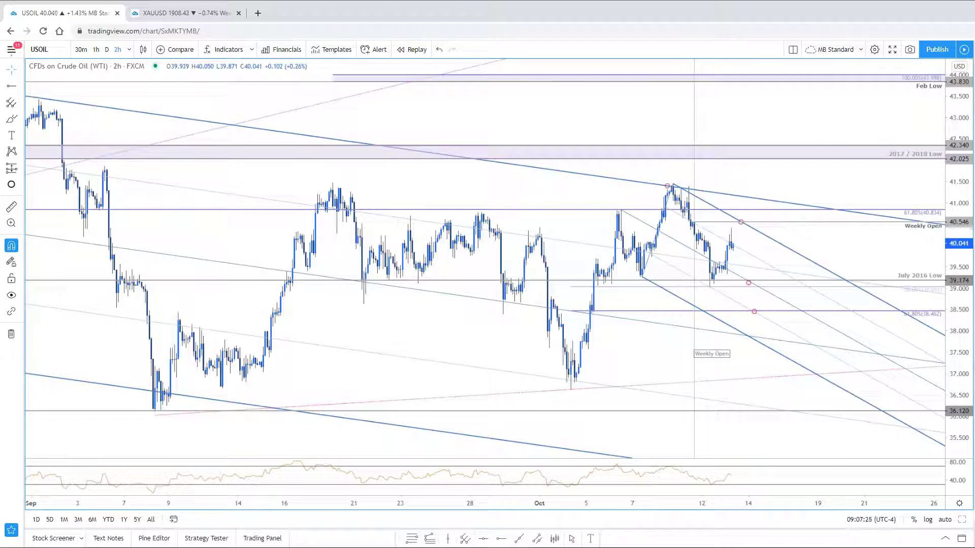
- Open the AUDNZD chart and draw a Fibonacci retracement from the 25 September low at 1.07177 to the 8 October high at 1.08942
{"action": "key", "text": "space"}
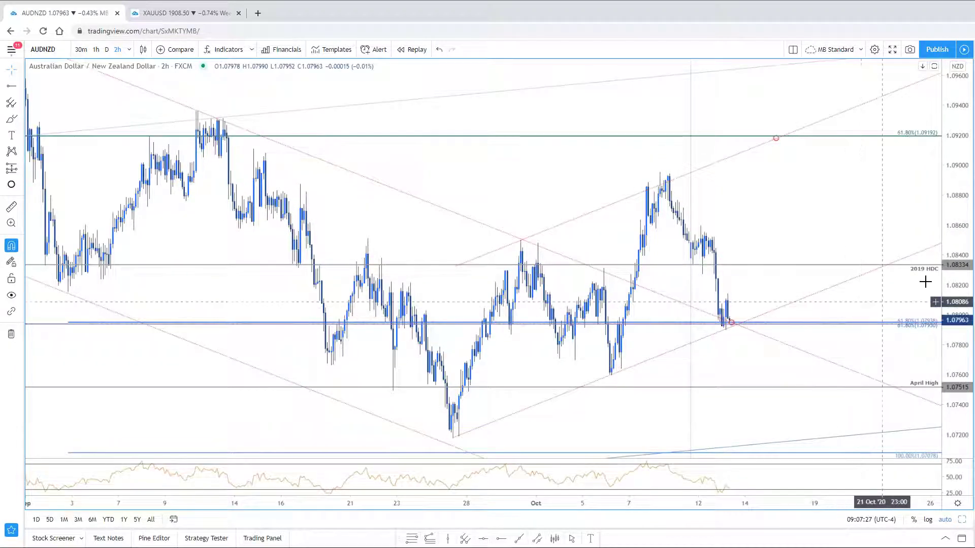
{"action": "left_click_drag", "start_coordinate": [768, 227], "coordinate": [717, 213]}
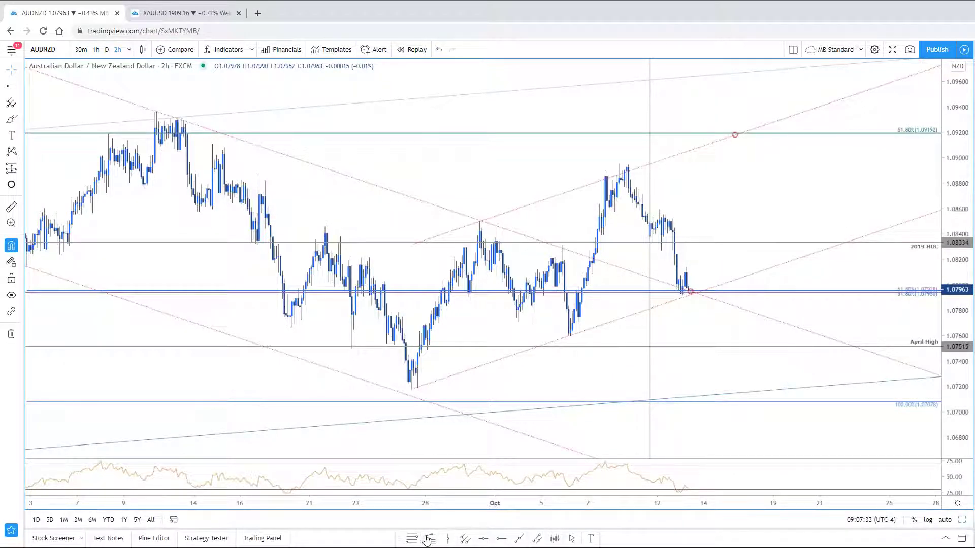
{"action": "left_click", "coordinate": [411, 538]}
{"action": "left_click", "coordinate": [411, 389]}
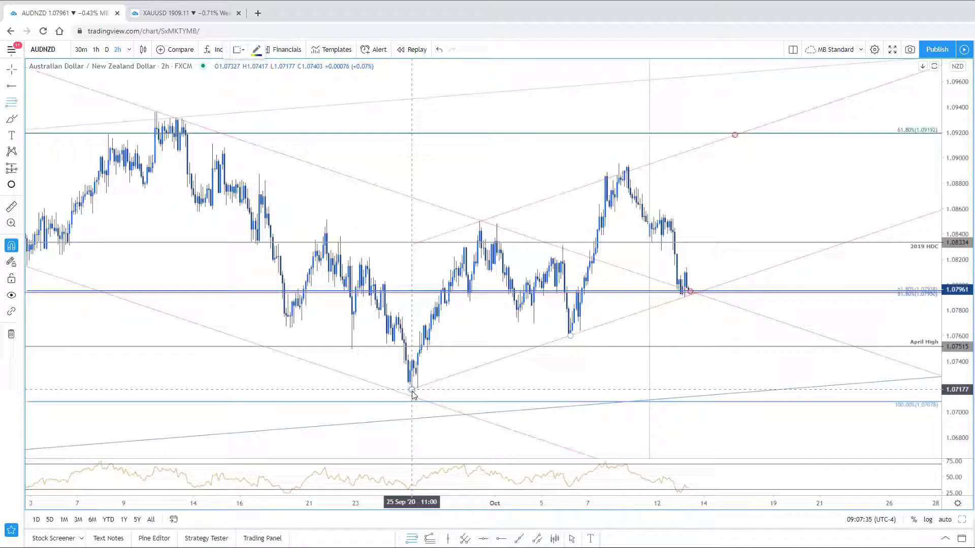
{"action": "left_click", "coordinate": [628, 159]}
- Examine AUDNZD's 2-hour price action against the channel lines, the new 61.80% retracement, the April high and the 2018 open
{"action": "scroll", "coordinate": [688, 452], "scroll_direction": "down", "scroll_amount": 2}
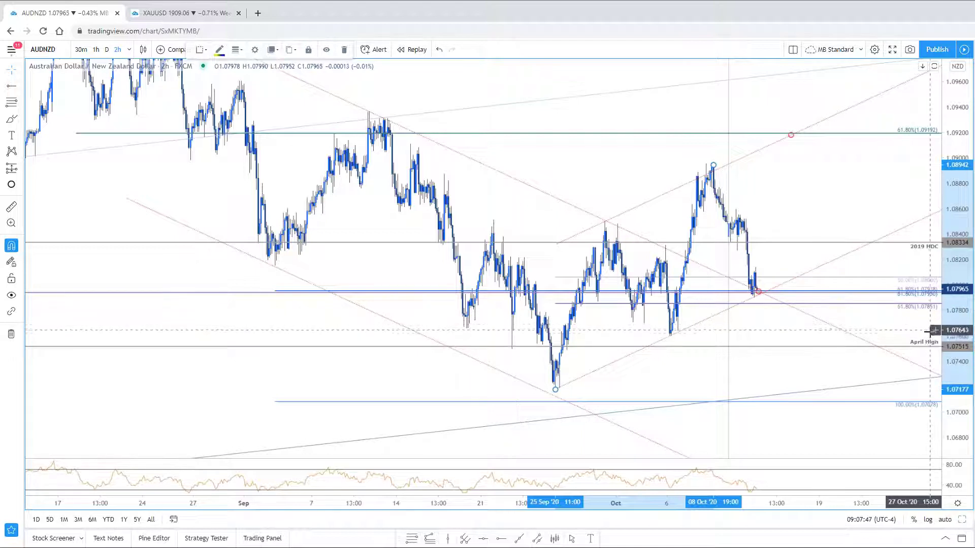
{"action": "scroll", "coordinate": [928, 330], "scroll_direction": "up", "scroll_amount": 1}
{"action": "scroll", "coordinate": [910, 416], "scroll_direction": "up", "scroll_amount": 1}
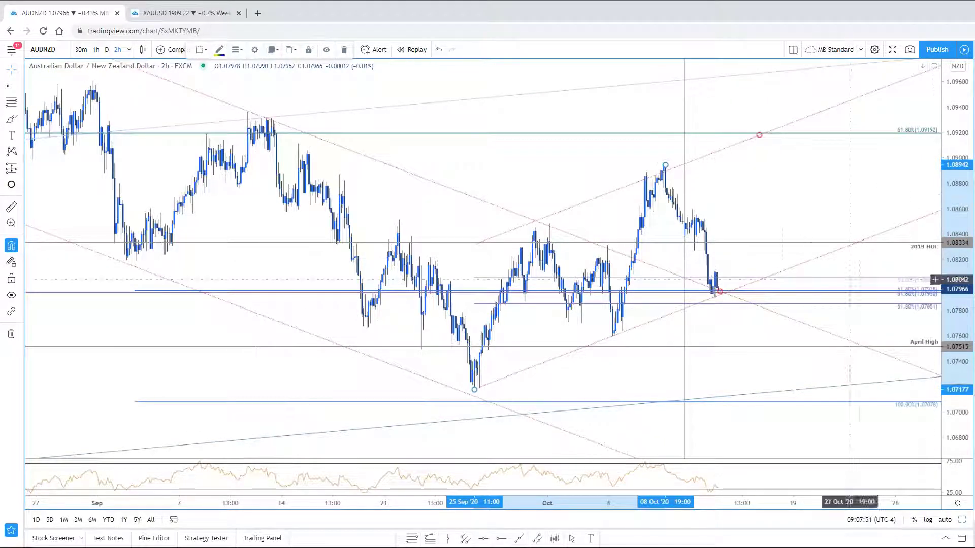
{"action": "scroll", "coordinate": [766, 189], "scroll_direction": "up", "scroll_amount": 1}
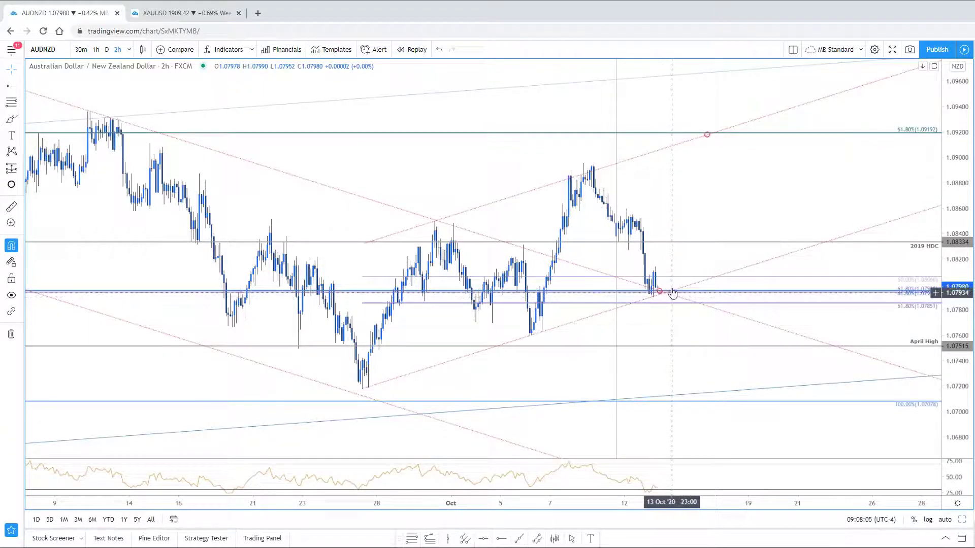
{"action": "scroll", "coordinate": [664, 331], "scroll_direction": "up", "scroll_amount": 2}
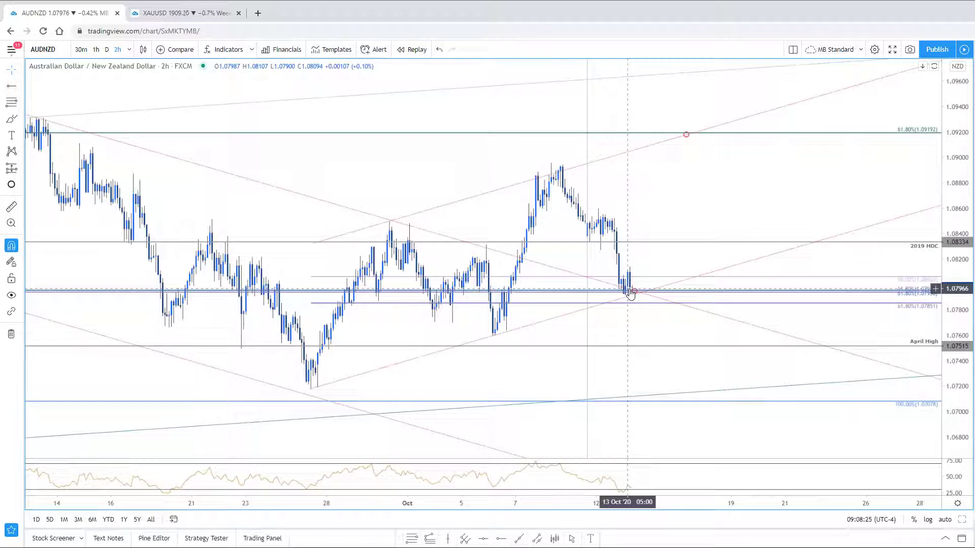
{"action": "scroll", "coordinate": [772, 477], "scroll_direction": "down", "scroll_amount": 2}
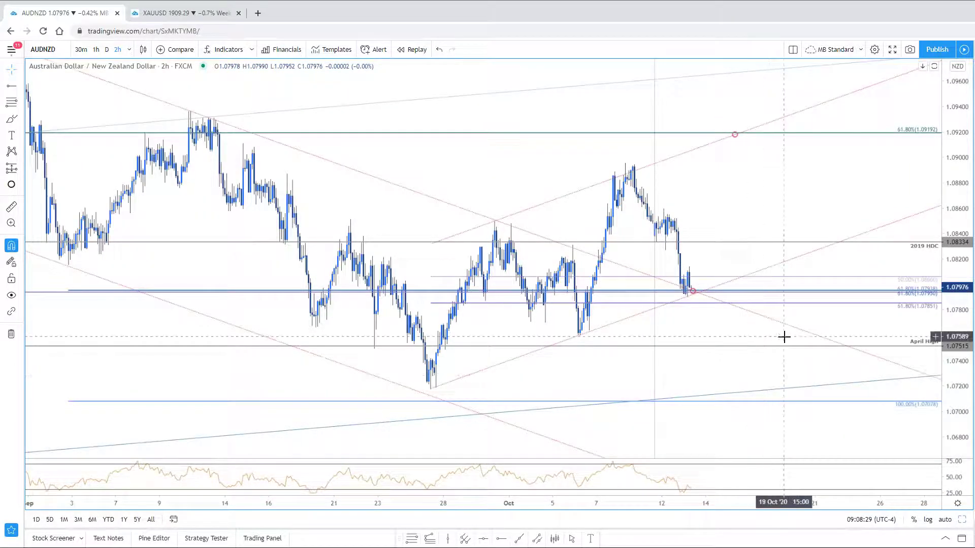
{"action": "scroll", "coordinate": [797, 353], "scroll_direction": "down", "scroll_amount": 2}
{"action": "scroll", "coordinate": [972, 294], "scroll_direction": "down", "scroll_amount": 3}
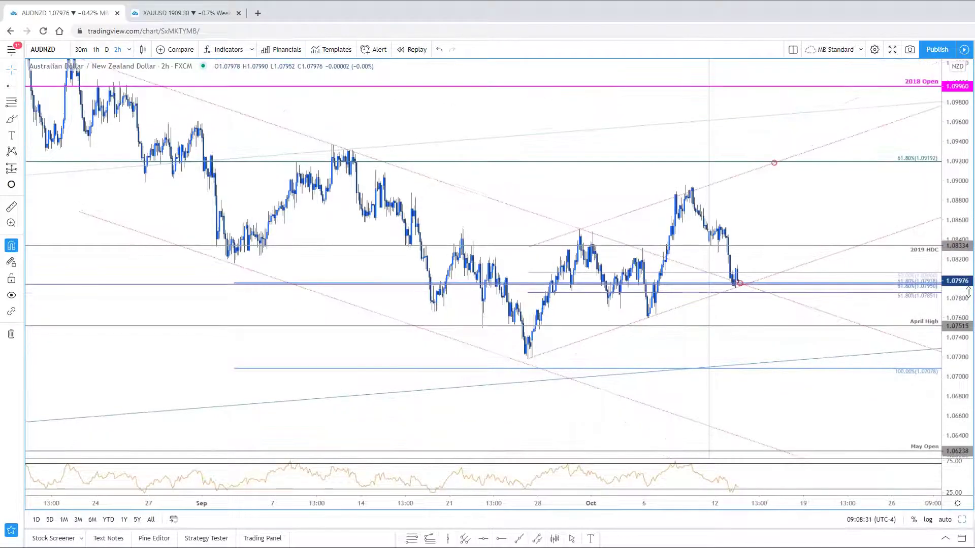
{"action": "left_click_drag", "start_coordinate": [553, 215], "coordinate": [602, 270]}
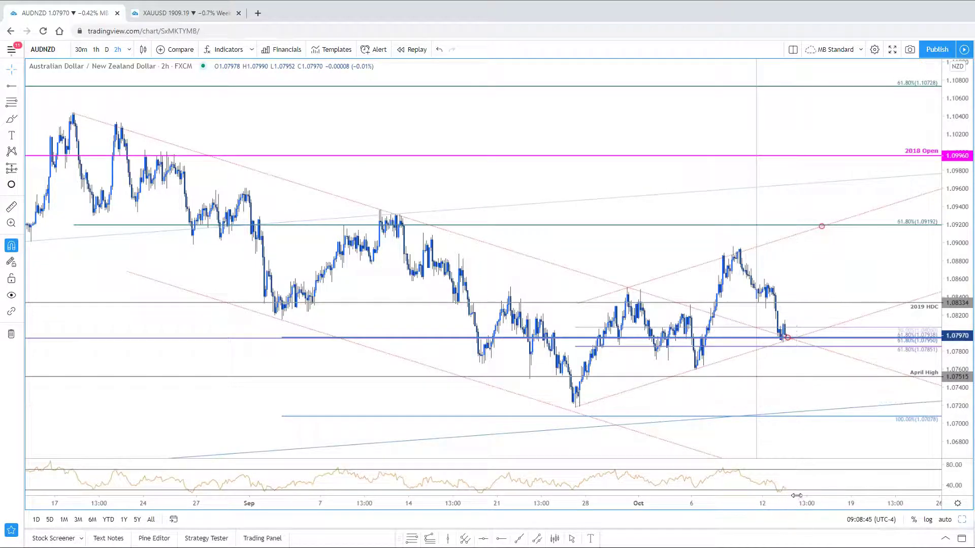
{"action": "scroll", "coordinate": [801, 441], "scroll_direction": "up", "scroll_amount": 2}
{"action": "left_click_drag", "start_coordinate": [955, 377], "coordinate": [954, 350]}
{"action": "scroll", "coordinate": [820, 350], "scroll_direction": "up", "scroll_amount": 3}
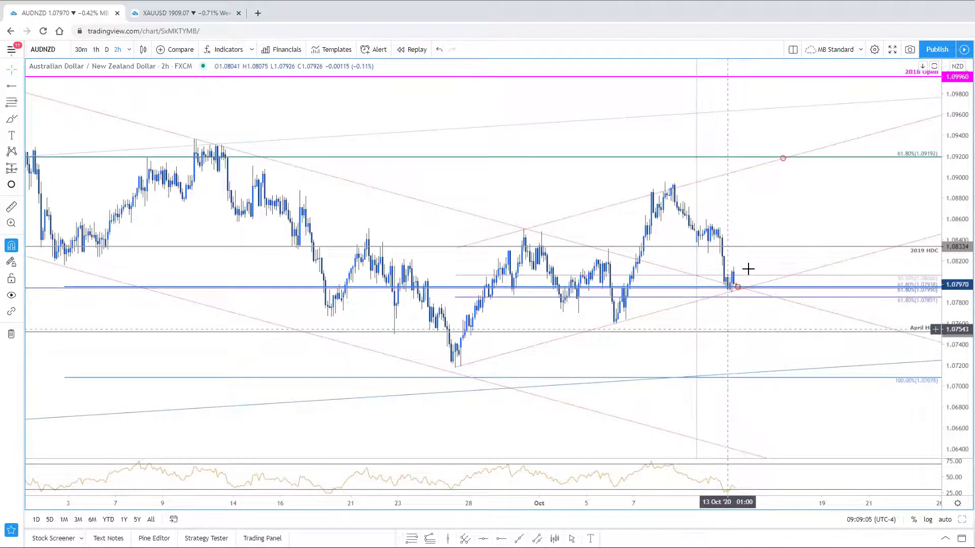
{"action": "left_click_drag", "start_coordinate": [762, 235], "coordinate": [818, 365]}
{"action": "scroll", "coordinate": [819, 365], "scroll_direction": "up", "scroll_amount": 3}
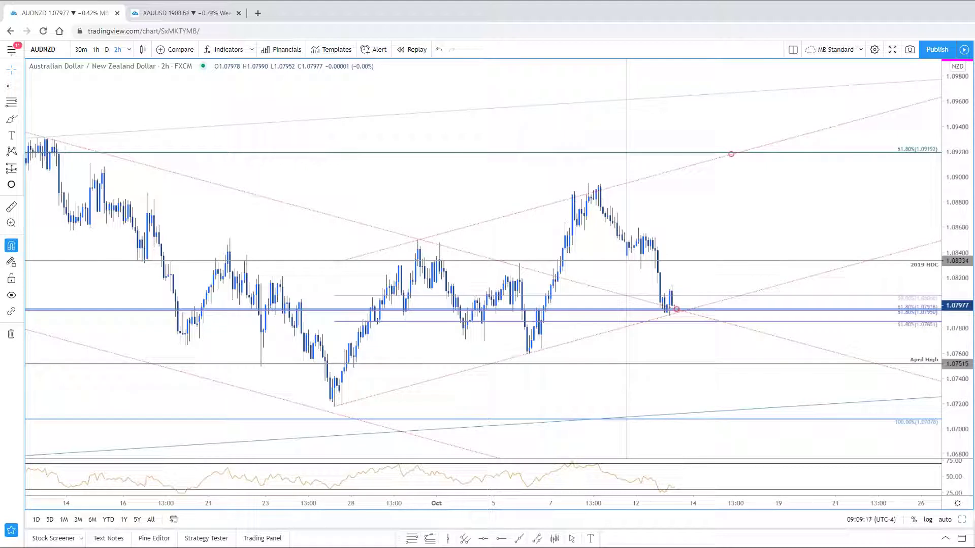
- Open the NZDCAD chart and move the circle marker near the 38.20% retracement forward in time along the pitchfork's median line
{"action": "key", "text": "Down"}
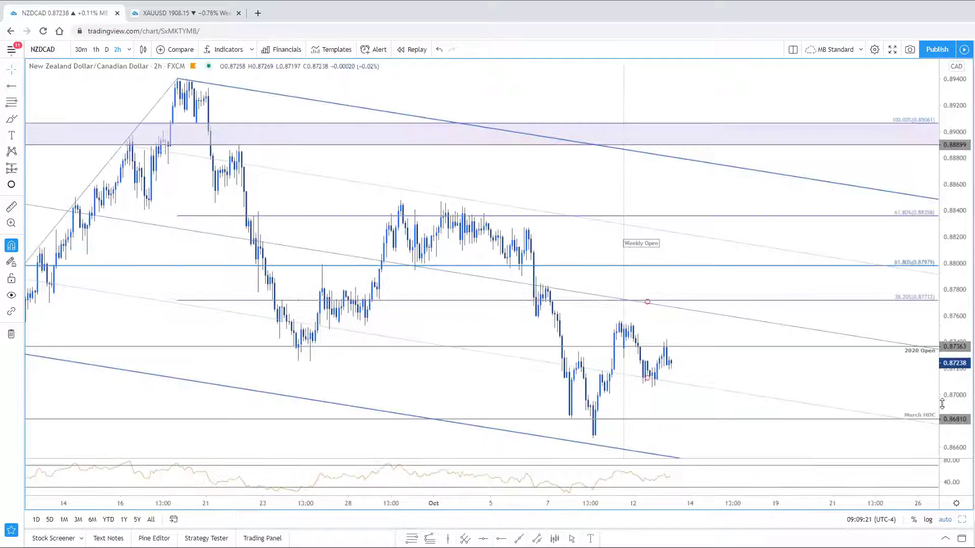
{"action": "scroll", "coordinate": [718, 451], "scroll_direction": "down", "scroll_amount": 4}
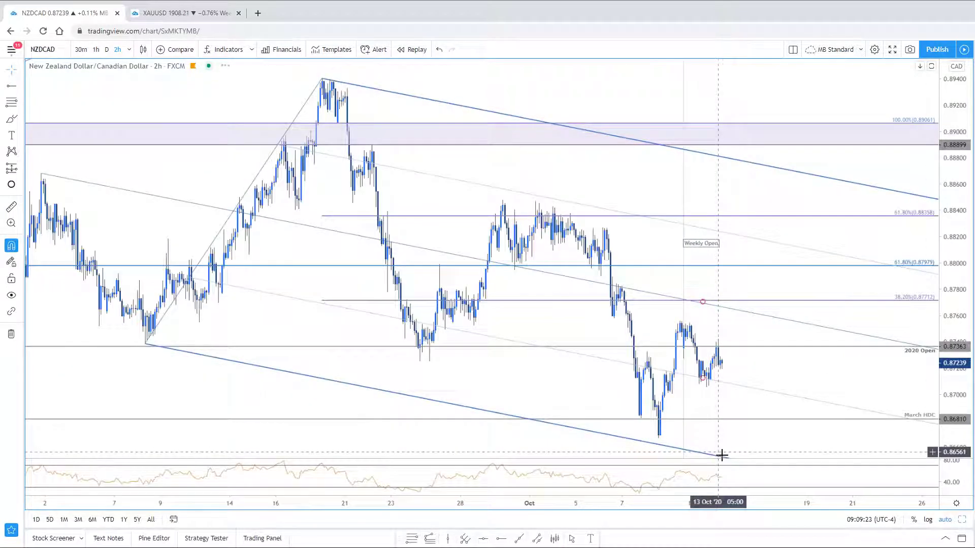
{"action": "scroll", "coordinate": [725, 455], "scroll_direction": "down", "scroll_amount": 2}
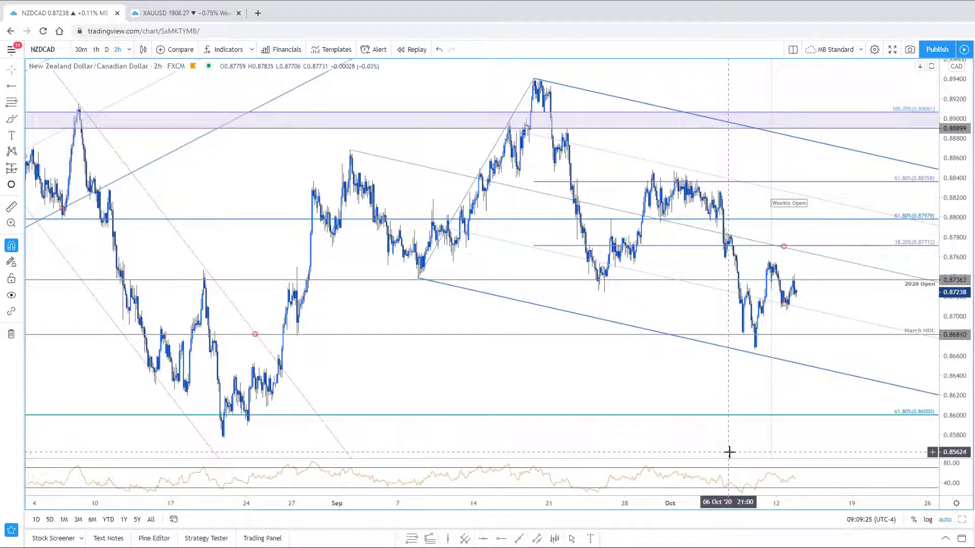
{"action": "scroll", "coordinate": [729, 452], "scroll_direction": "up", "scroll_amount": 1}
{"action": "scroll", "coordinate": [730, 452], "scroll_direction": "up", "scroll_amount": 2}
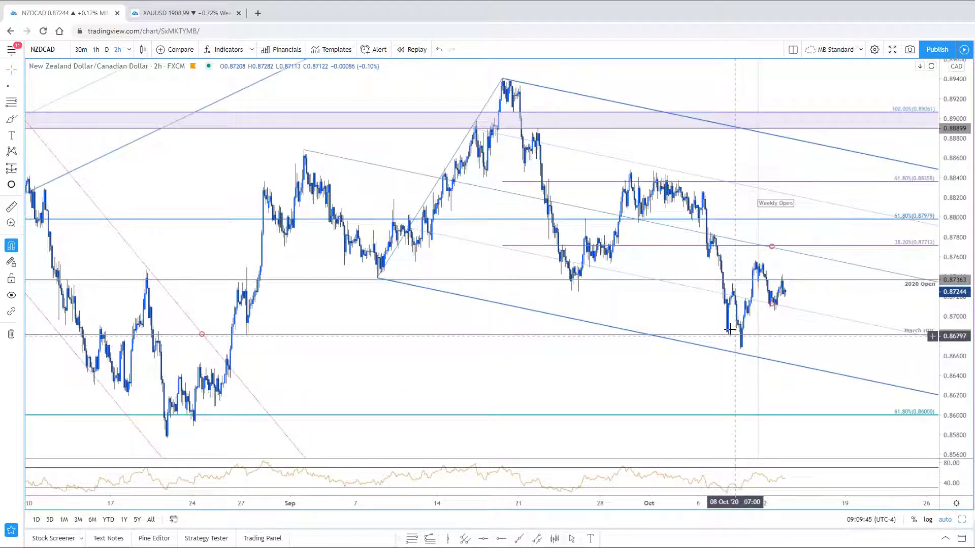
{"action": "scroll", "coordinate": [748, 351], "scroll_direction": "up", "scroll_amount": 3}
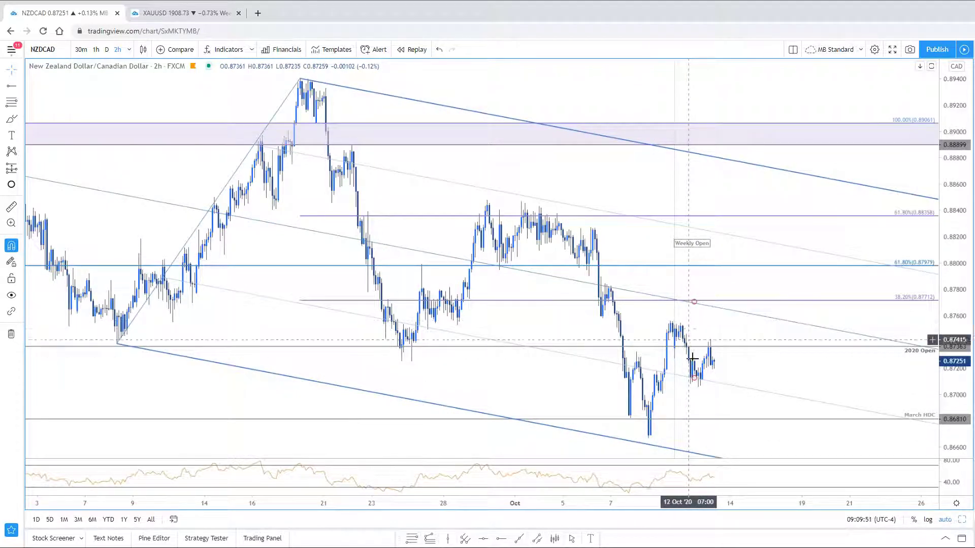
{"action": "left_click", "coordinate": [696, 304]}
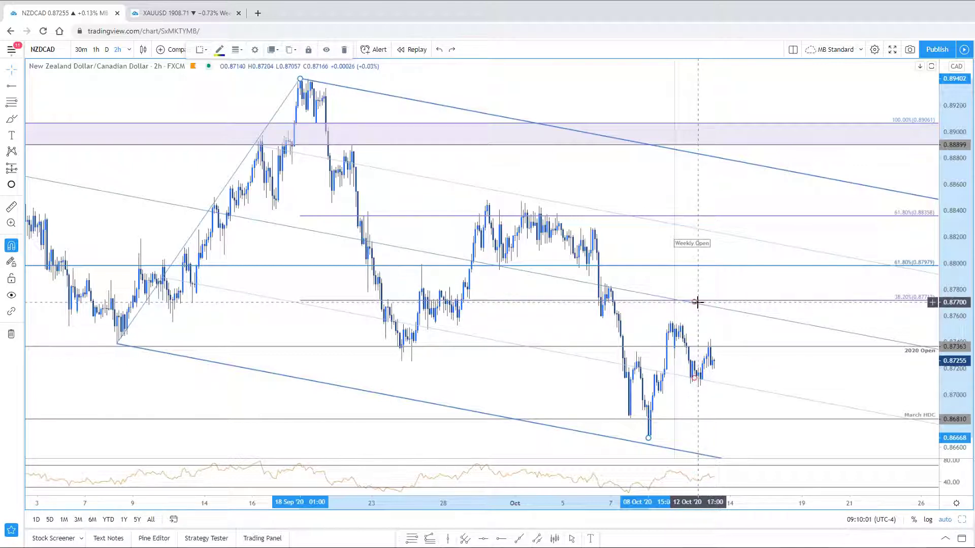
{"action": "left_click_drag", "start_coordinate": [698, 307], "coordinate": [734, 312]}
{"action": "left_click", "coordinate": [758, 331]}
- Draw a trend-based Fib extension on NZDCAD from the 8 October low at 0.86668 through 0.87557 to the 12 October low at 0.87057
{"action": "scroll", "coordinate": [813, 331], "scroll_direction": "down", "scroll_amount": 2}
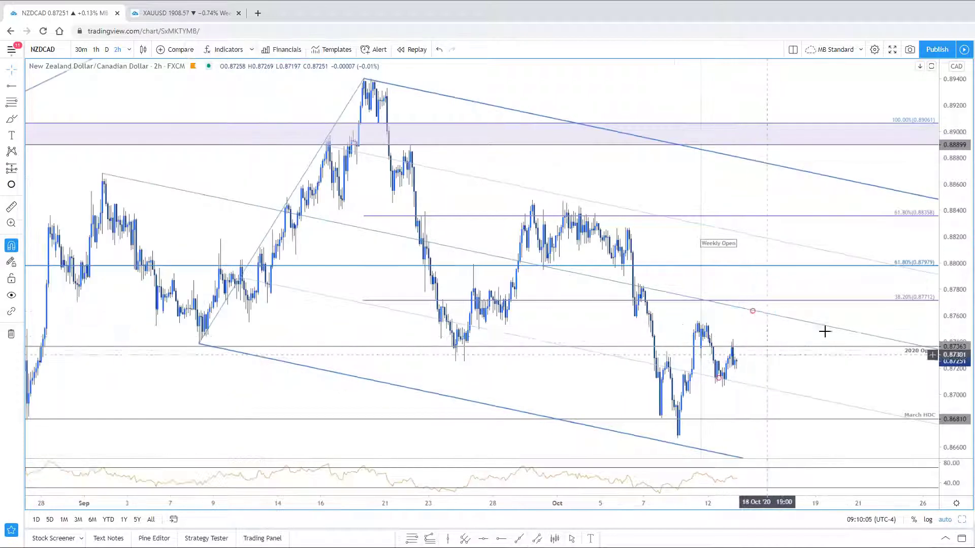
{"action": "left_click_drag", "start_coordinate": [966, 366], "coordinate": [966, 395]}
{"action": "scroll", "coordinate": [888, 398], "scroll_direction": "down", "scroll_amount": 2}
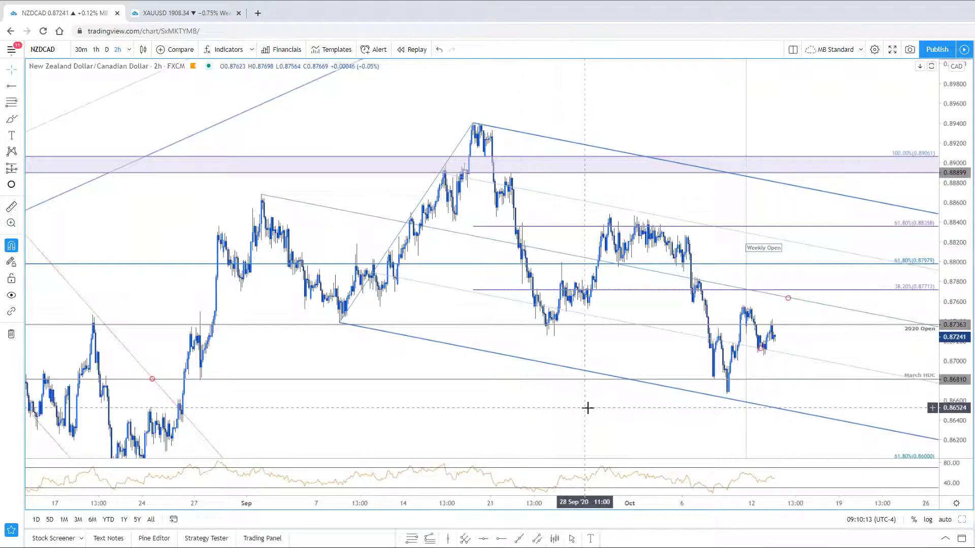
{"action": "left_click_drag", "start_coordinate": [531, 441], "coordinate": [464, 393]}
{"action": "scroll", "coordinate": [707, 437], "scroll_direction": "up", "scroll_amount": 3}
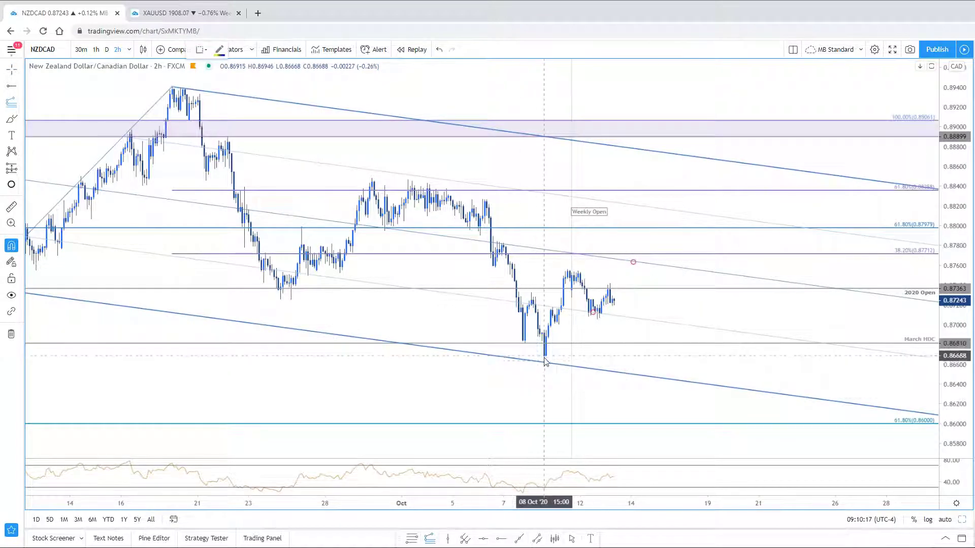
{"action": "left_click", "coordinate": [572, 259]}
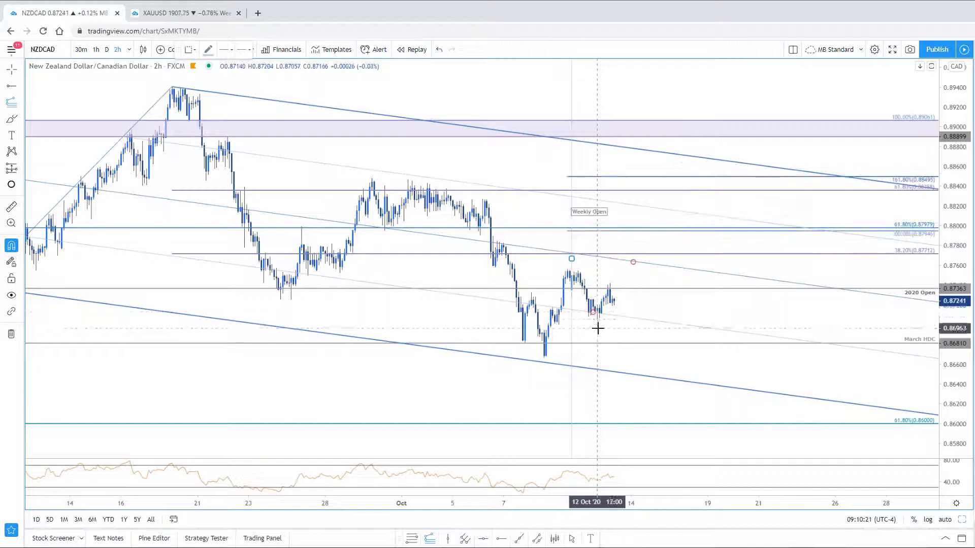
{"action": "left_click", "coordinate": [596, 319]}
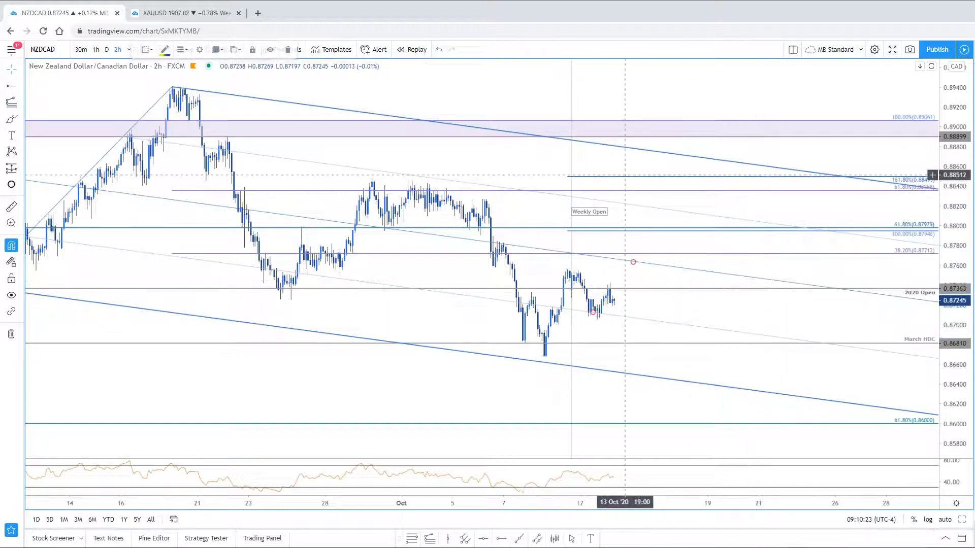
- Turn off the extension's 1.618 level and place a copy of the circle marker on its 100% level at 0.87949
{"action": "double_click", "coordinate": [632, 179]}
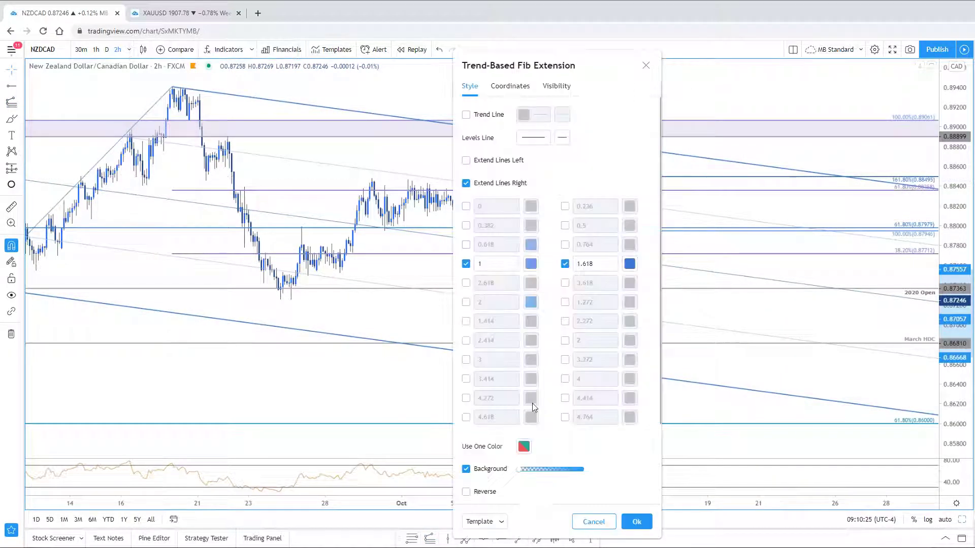
{"action": "left_click", "coordinate": [565, 263]}
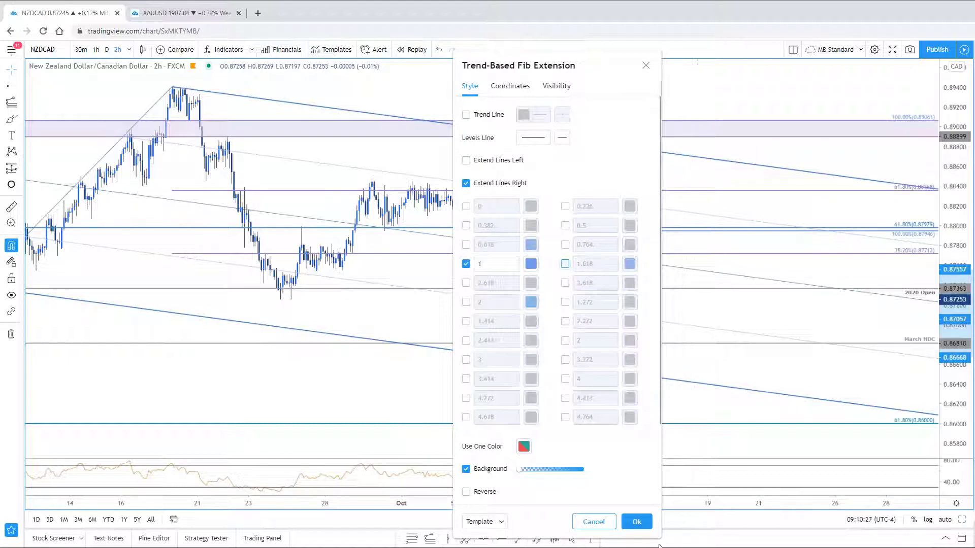
{"action": "left_click", "coordinate": [636, 521]}
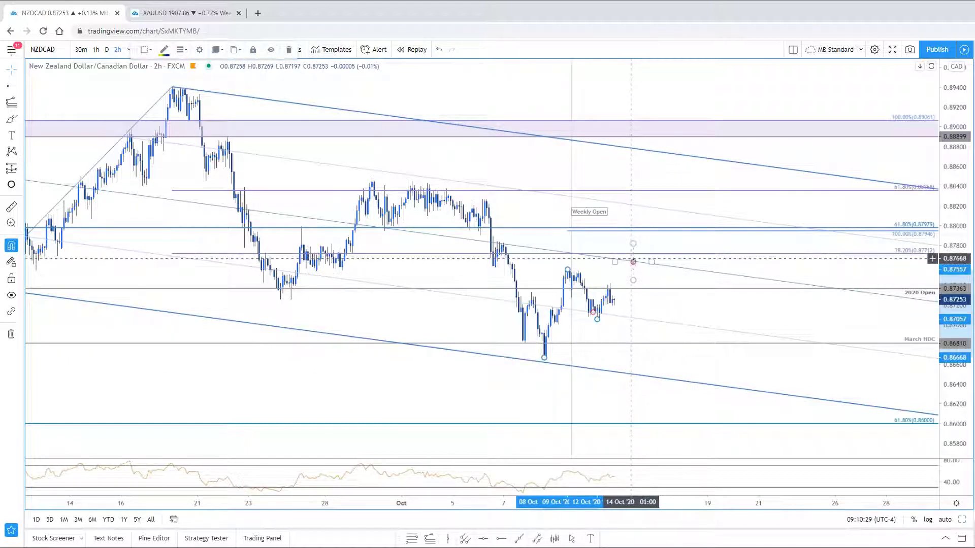
{"action": "left_click", "coordinate": [635, 264]}
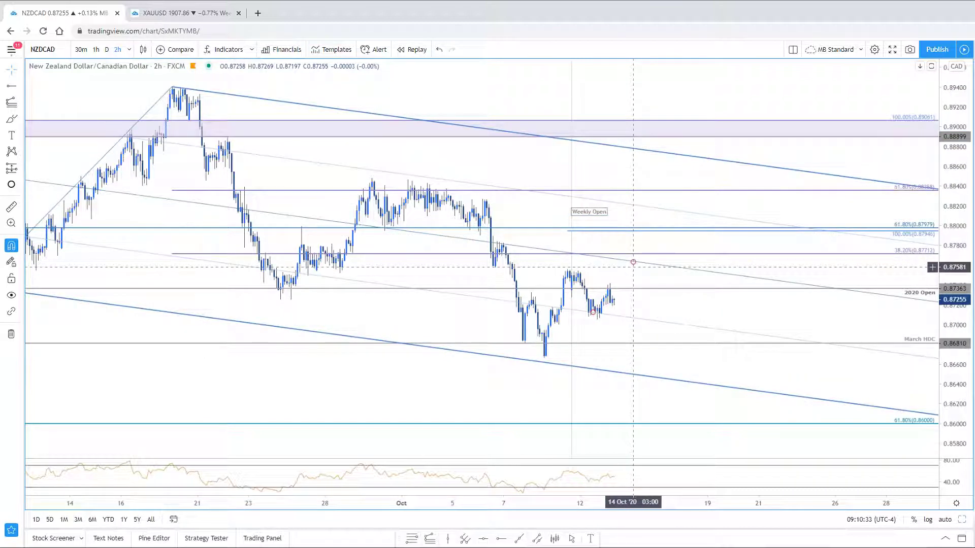
{"action": "left_click_drag", "start_coordinate": [633, 262], "coordinate": [649, 232]}
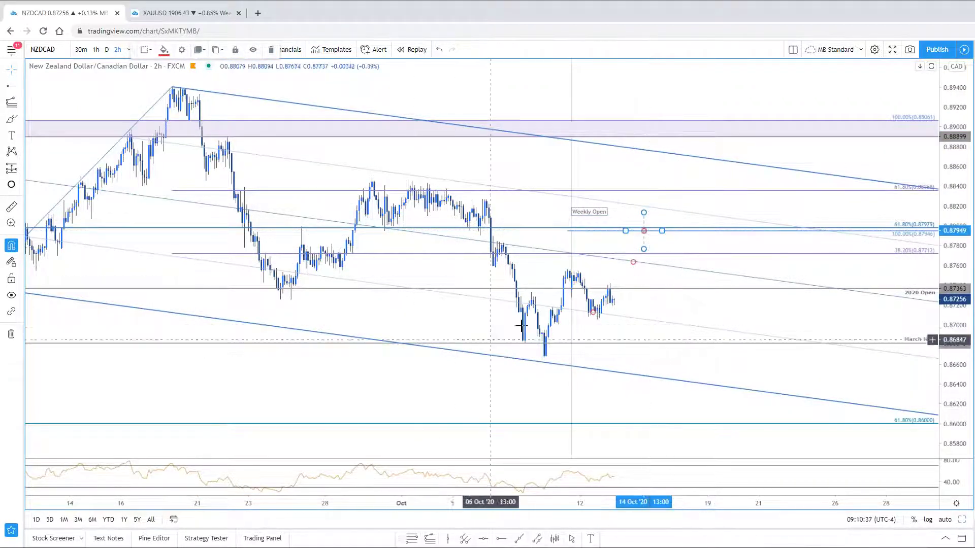
- Examine NZDCAD's price history since May against the 61.80% retracement, the 100% extension and the descending pitchfork
{"action": "scroll", "coordinate": [528, 337], "scroll_direction": "down", "scroll_amount": 5}
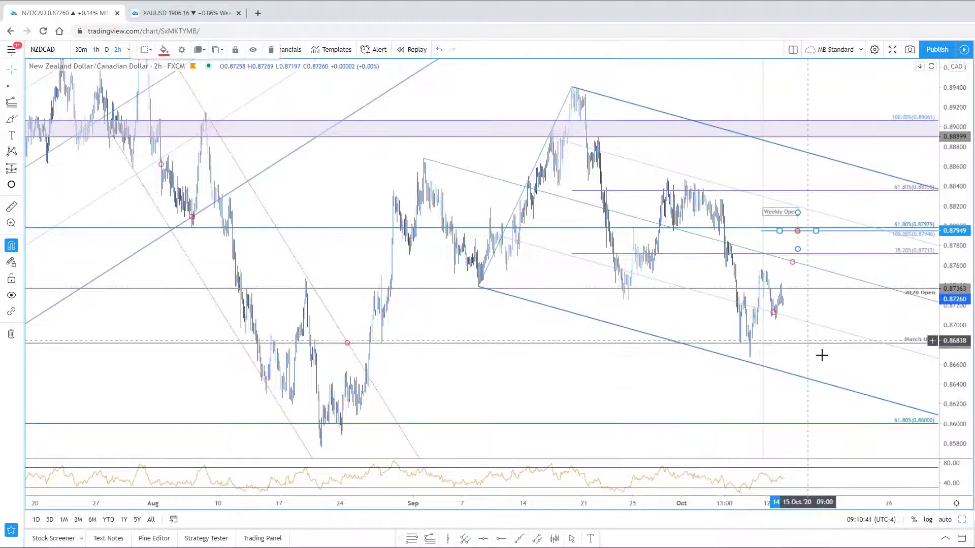
{"action": "scroll", "coordinate": [383, 281], "scroll_direction": "down", "scroll_amount": 3}
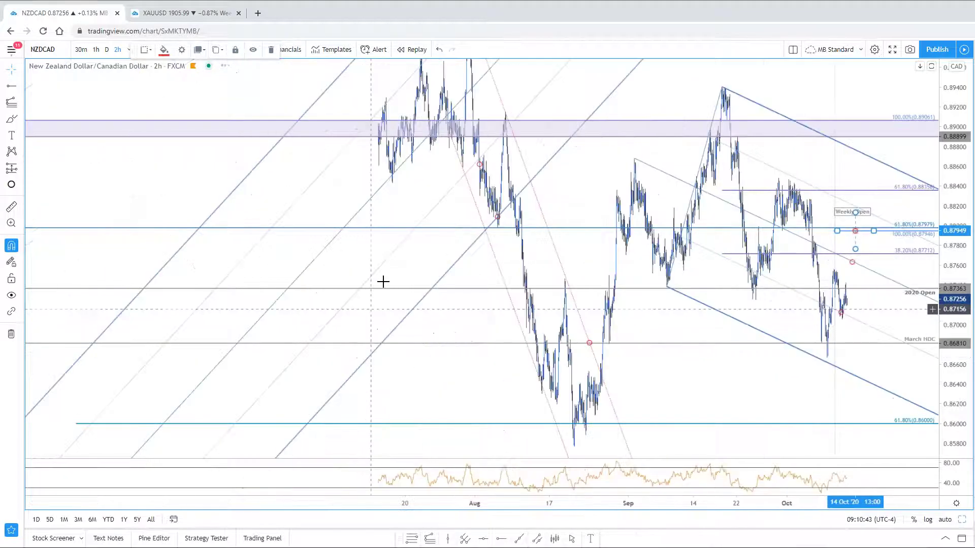
{"action": "scroll", "coordinate": [374, 246], "scroll_direction": "down", "scroll_amount": 2}
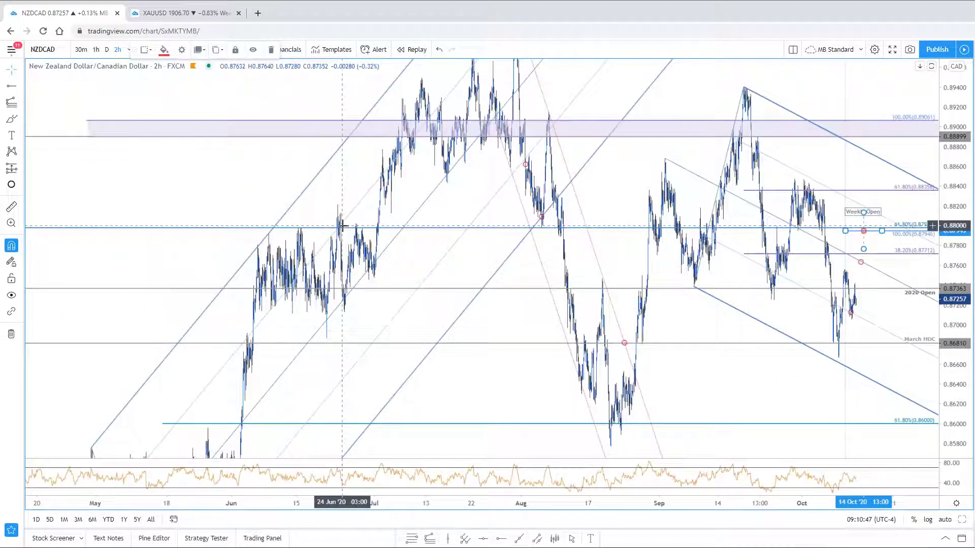
{"action": "scroll", "coordinate": [402, 250], "scroll_direction": "up", "scroll_amount": 3}
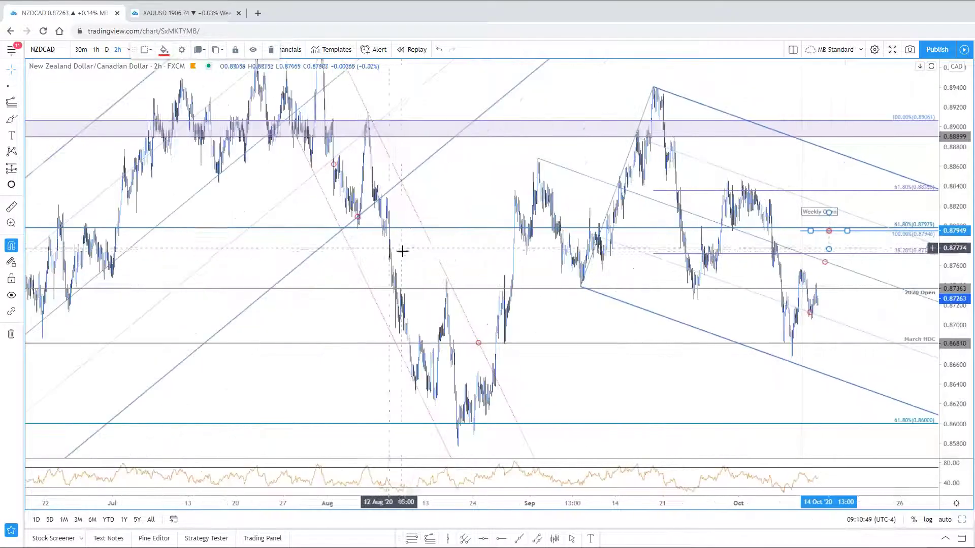
{"action": "scroll", "coordinate": [408, 253], "scroll_direction": "up", "scroll_amount": 2}
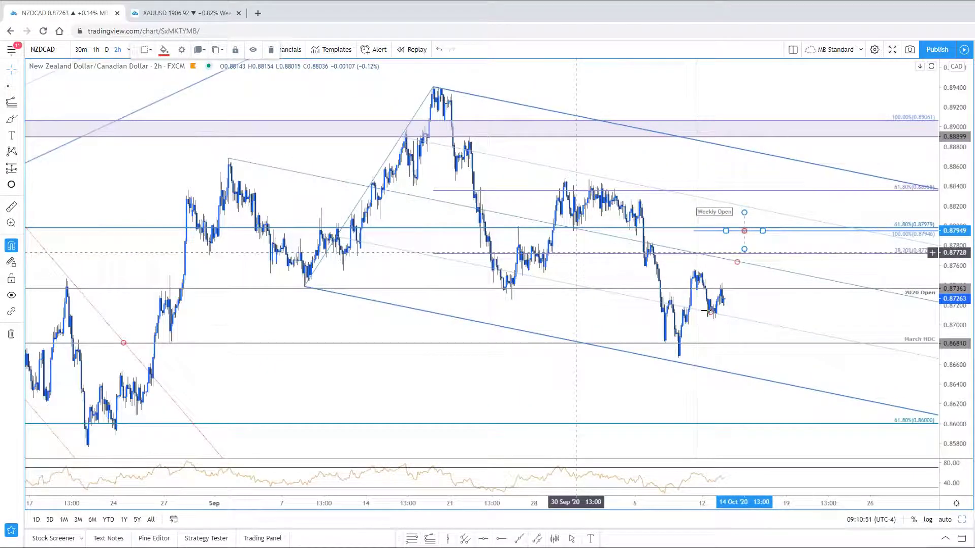
{"action": "scroll", "coordinate": [800, 364], "scroll_direction": "up", "scroll_amount": 2}
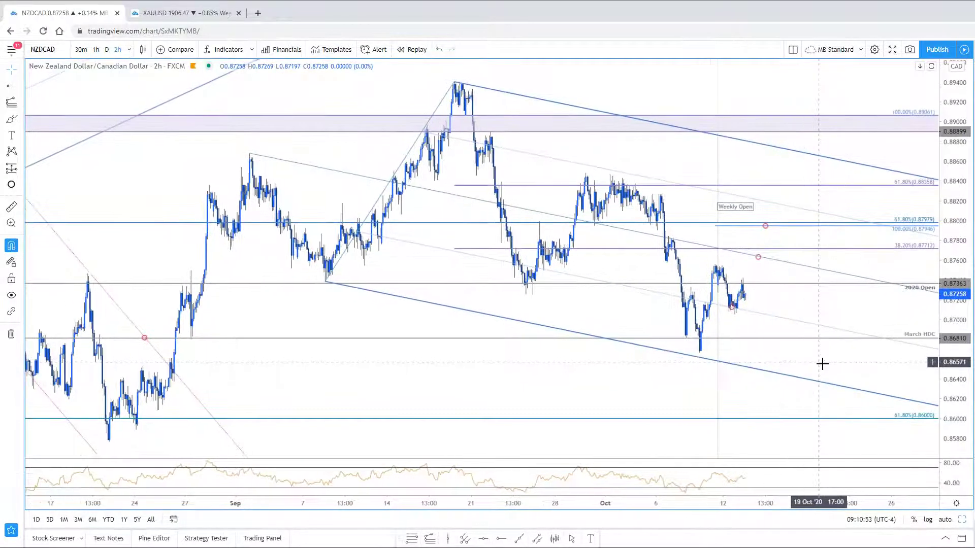
{"action": "scroll", "coordinate": [829, 365], "scroll_direction": "up", "scroll_amount": 1}
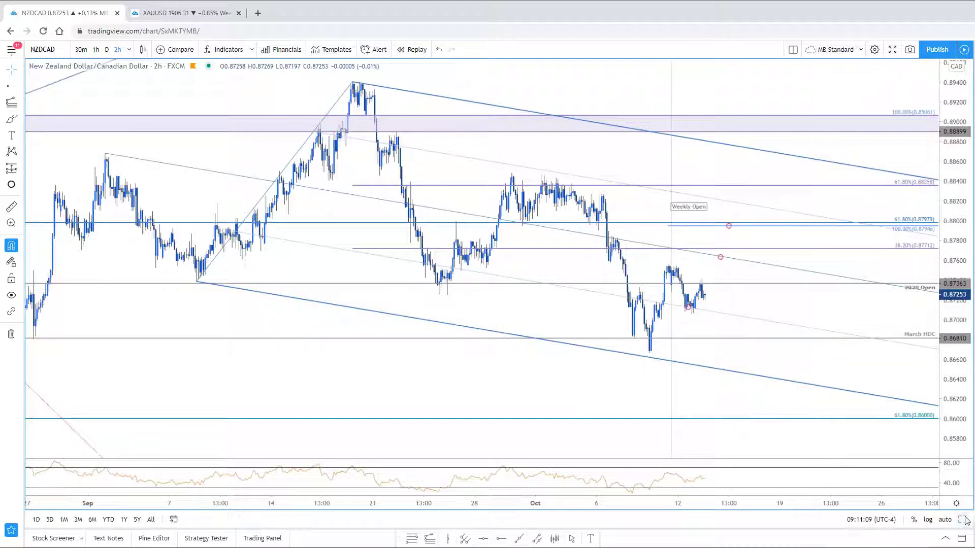
- Move the vertical month marker on the NZDCAD daily chart to the start of October
{"action": "key", "text": "alt+Return"}
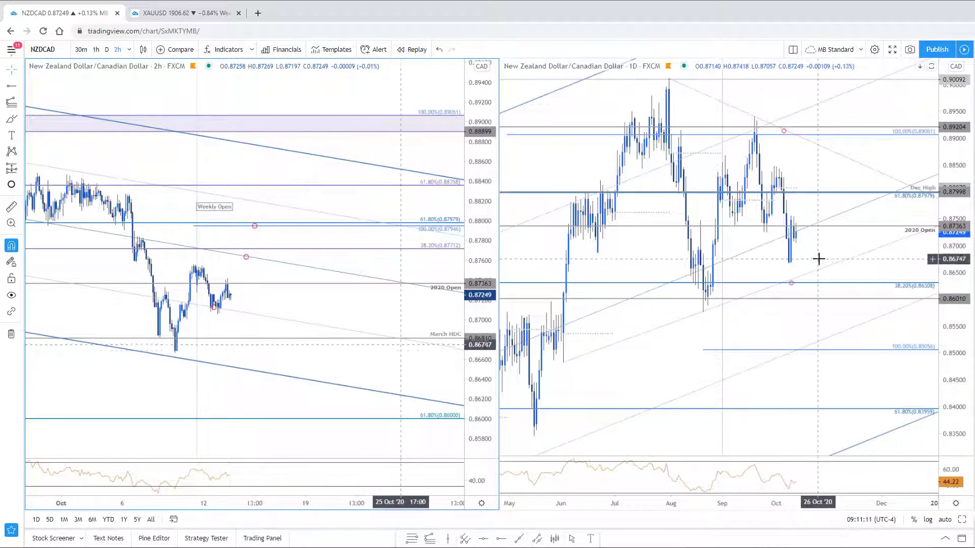
{"action": "scroll", "coordinate": [853, 372], "scroll_direction": "up", "scroll_amount": 1}
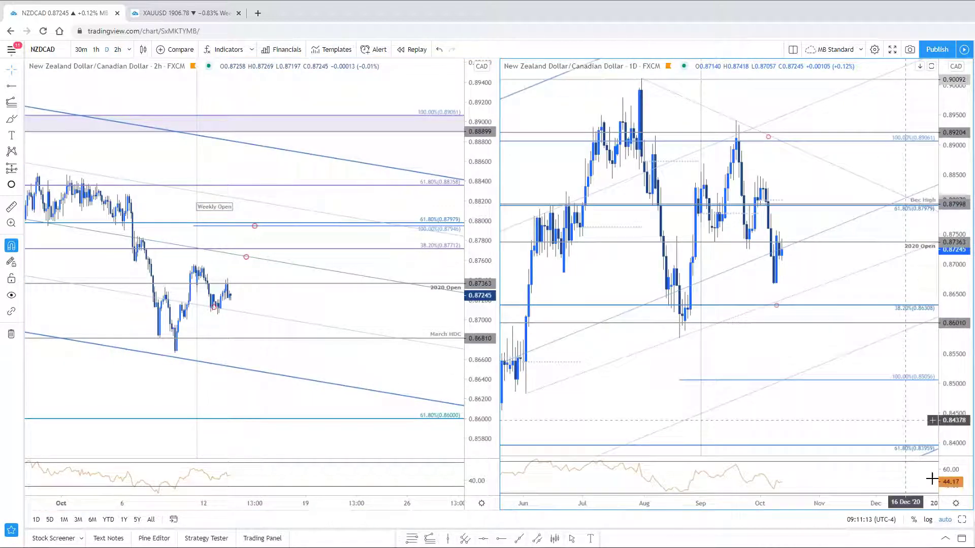
{"action": "key", "text": "alt+Return"}
{"action": "scroll", "coordinate": [890, 385], "scroll_direction": "down", "scroll_amount": 3}
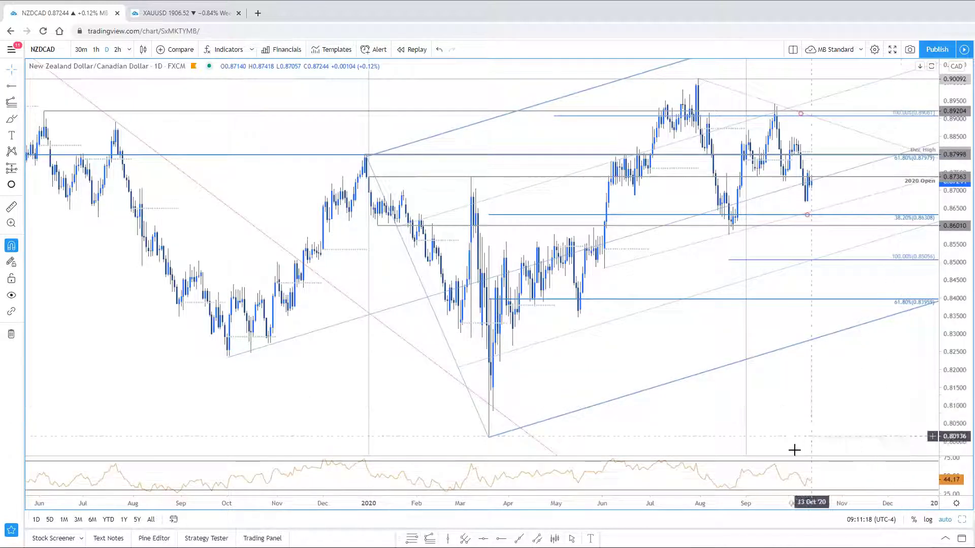
{"action": "mouse_move", "coordinate": [748, 429]}
{"action": "left_mouse_down"}
{"action": "mouse_move", "coordinate": [802, 430]}
{"action": "mouse_move", "coordinate": [795, 434]}
{"action": "left_mouse_up"}
{"action": "left_click", "coordinate": [829, 431]}
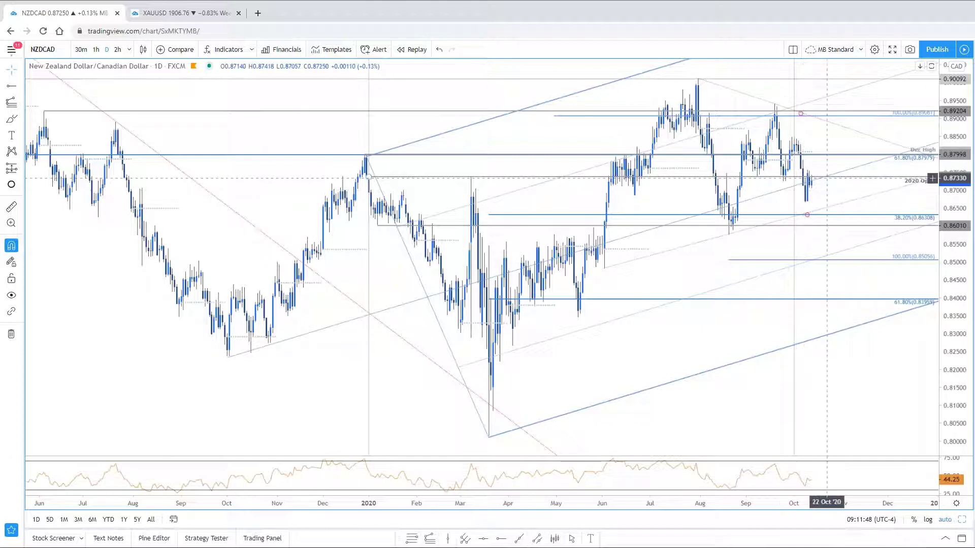
- Examine NZDCAD's two-hour chart beside the daily, comparing price with the 2020 Open, the March HDC level and the descending pitchfork
{"action": "left_click", "coordinate": [823, 178]}
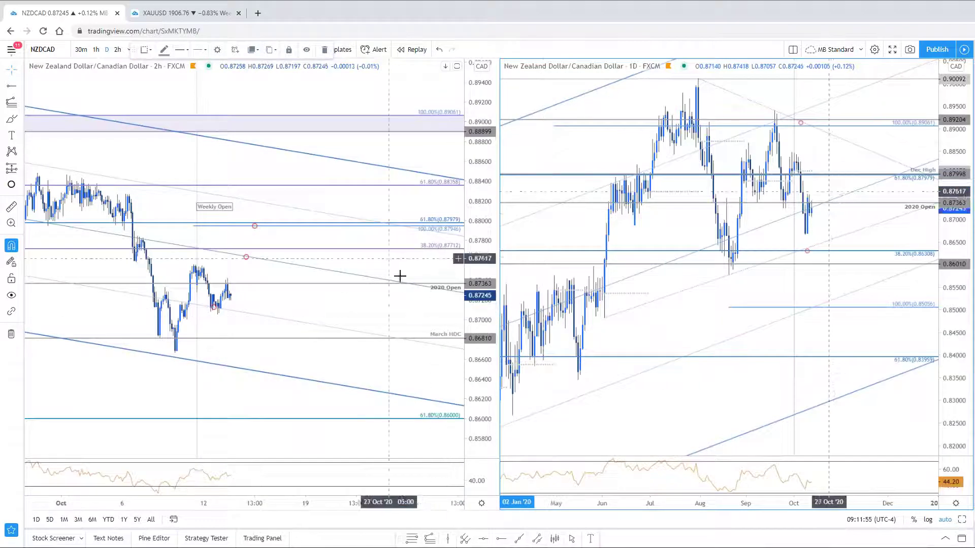
{"action": "scroll", "coordinate": [355, 284], "scroll_direction": "down", "scroll_amount": 3}
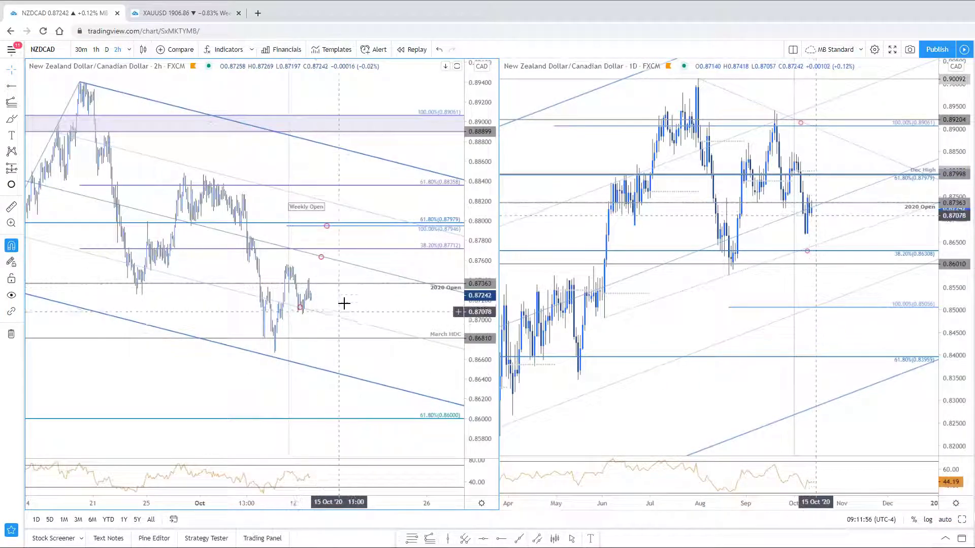
{"action": "scroll", "coordinate": [425, 331], "scroll_direction": "down", "scroll_amount": 2}
{"action": "left_click_drag", "start_coordinate": [323, 321], "coordinate": [435, 330]}
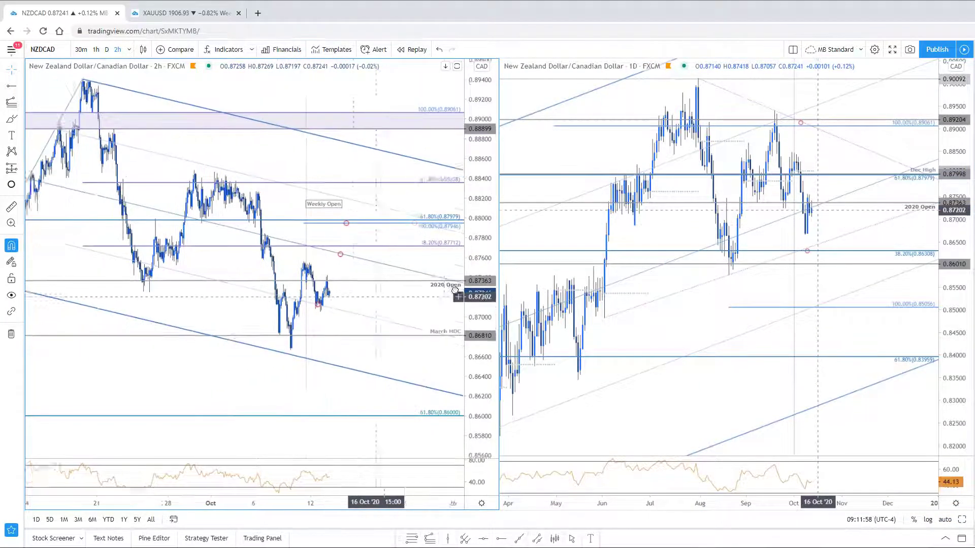
{"action": "scroll", "coordinate": [435, 330], "scroll_direction": "up", "scroll_amount": 3}
{"action": "scroll", "coordinate": [457, 337], "scroll_direction": "down", "scroll_amount": 1}
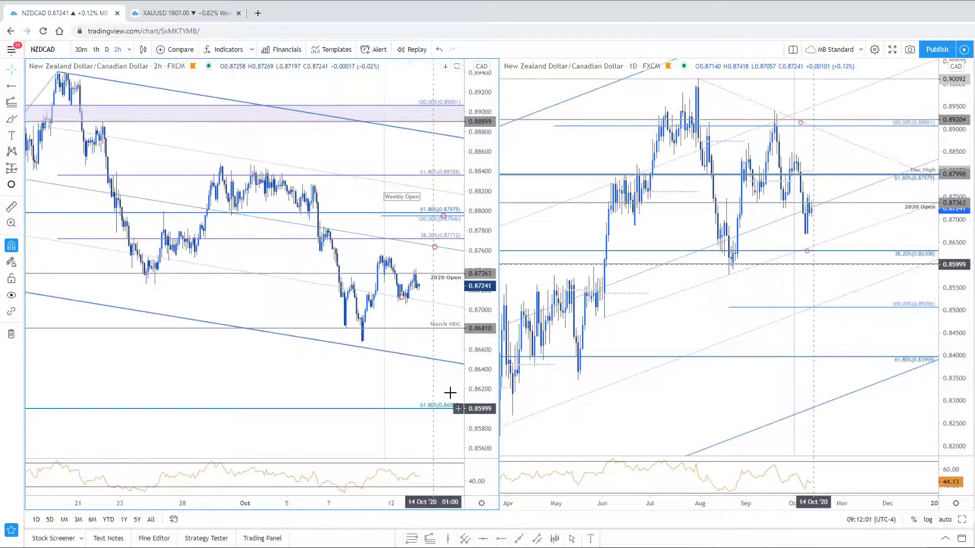
{"action": "scroll", "coordinate": [442, 394], "scroll_direction": "up", "scroll_amount": 2}
{"action": "left_click_drag", "start_coordinate": [398, 394], "coordinate": [331, 413]}
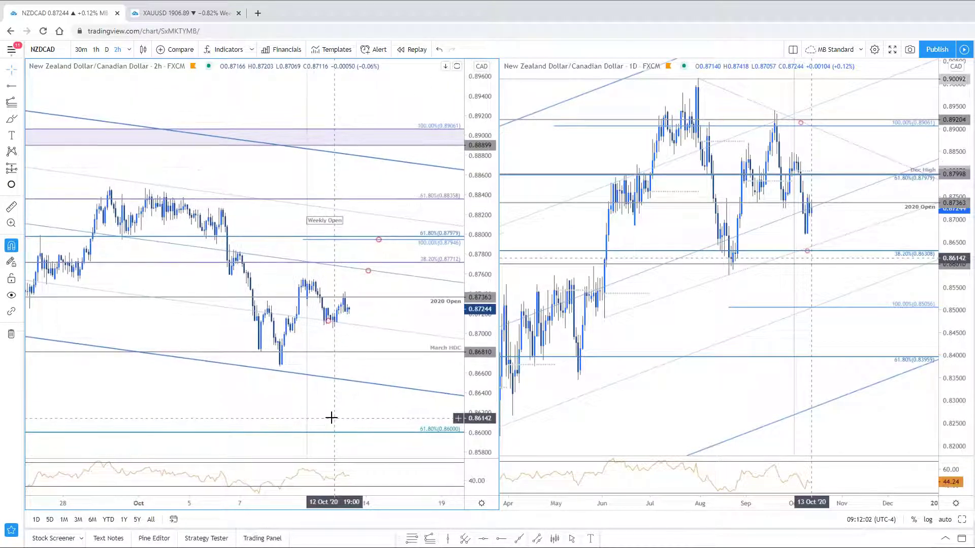
{"action": "scroll", "coordinate": [330, 417], "scroll_direction": "down", "scroll_amount": 1}
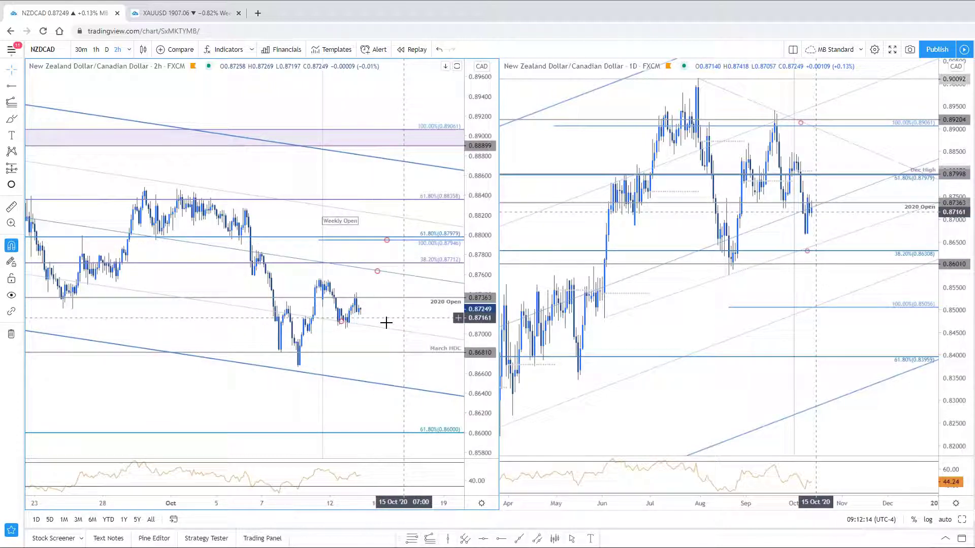
{"action": "scroll", "coordinate": [355, 327], "scroll_direction": "up", "scroll_amount": 1}
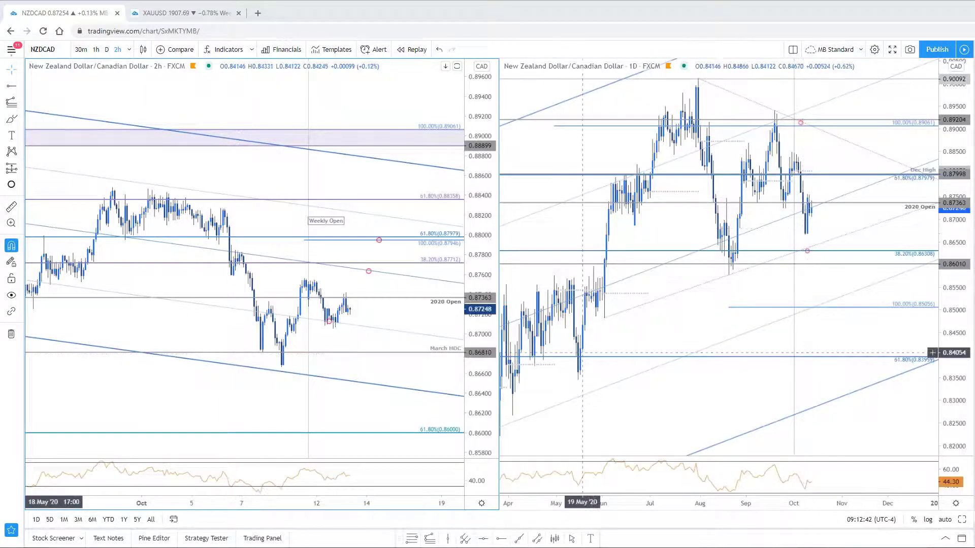
- Open the EURCHF chart and draw a rising trend line on the daily from the 23 July low through the 27 August low at 1.07218
{"action": "key", "text": "space"}
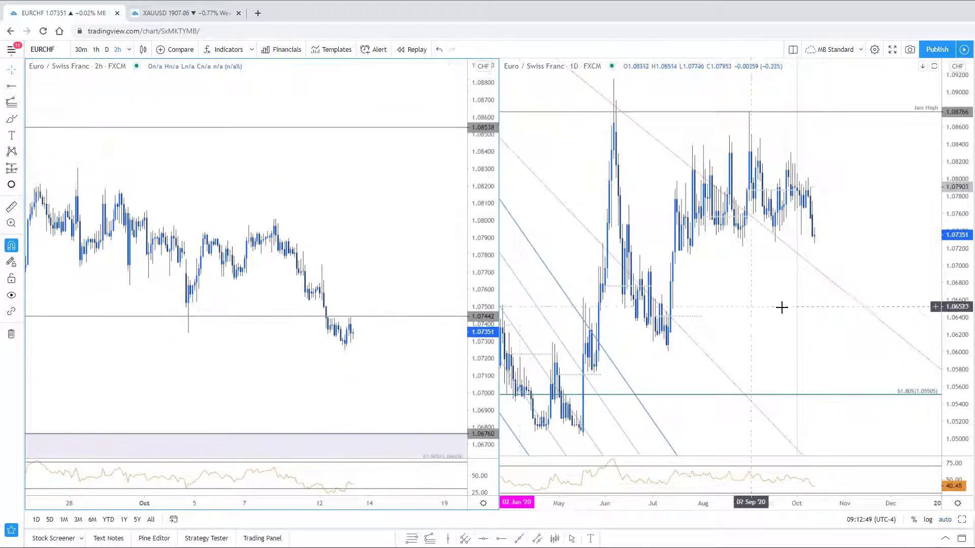
{"action": "left_click_drag", "start_coordinate": [954, 263], "coordinate": [897, 482]}
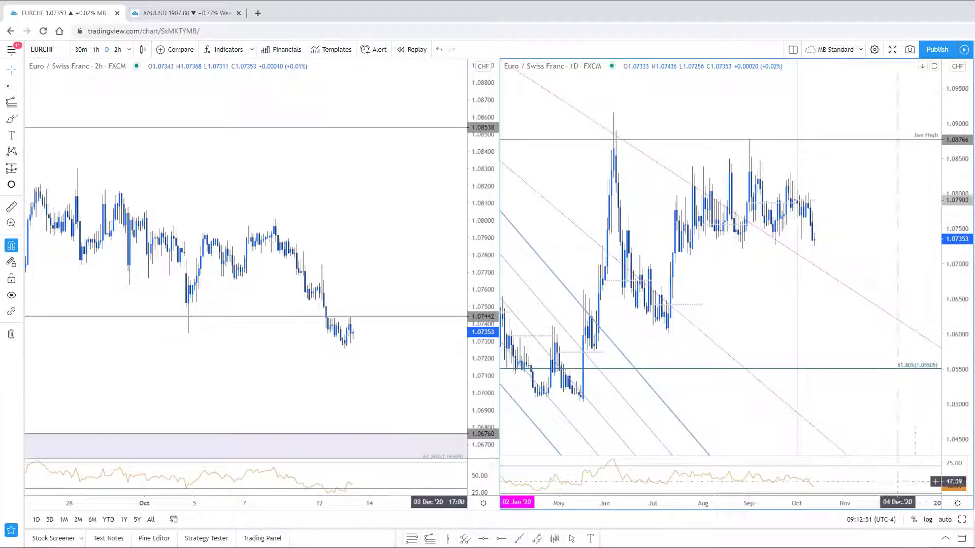
{"action": "key", "text": "alt+Return"}
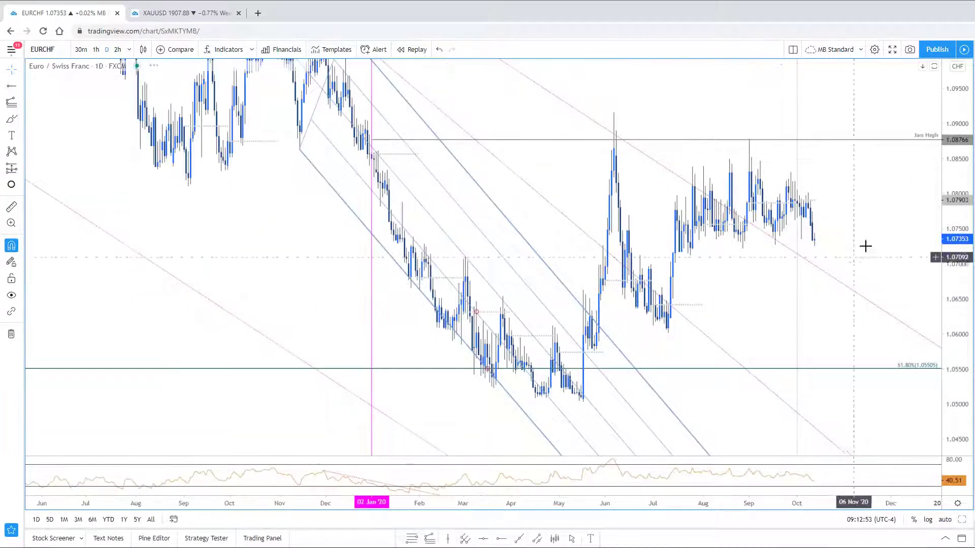
{"action": "left_click_drag", "start_coordinate": [863, 246], "coordinate": [787, 276]}
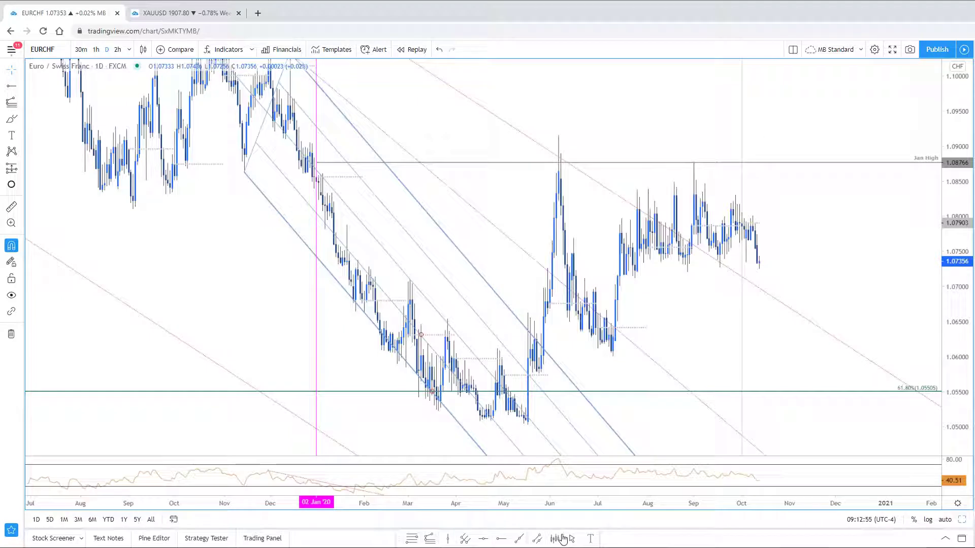
{"action": "left_click", "coordinate": [518, 539]}
{"action": "left_click", "coordinate": [633, 275]}
{"action": "left_click", "coordinate": [687, 272]}
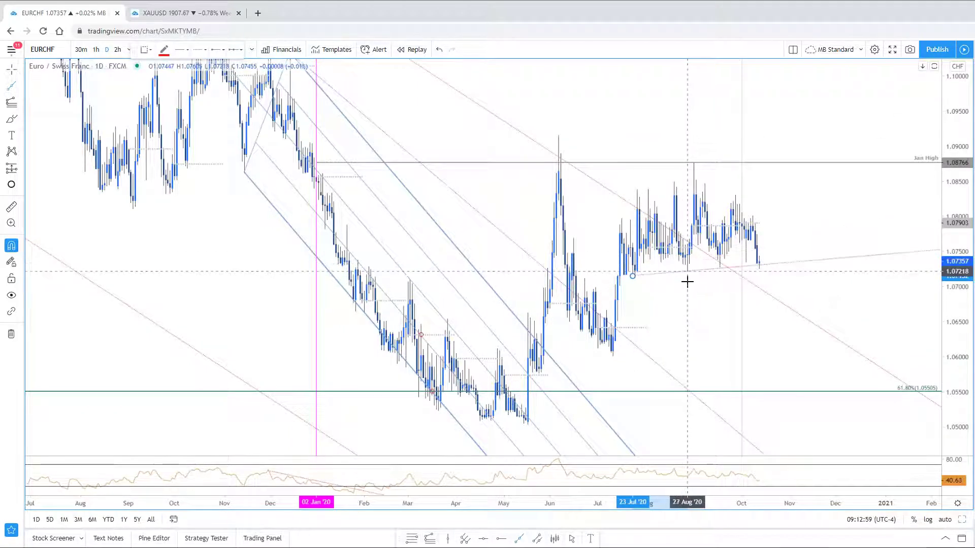
{"action": "left_click", "coordinate": [681, 288]}
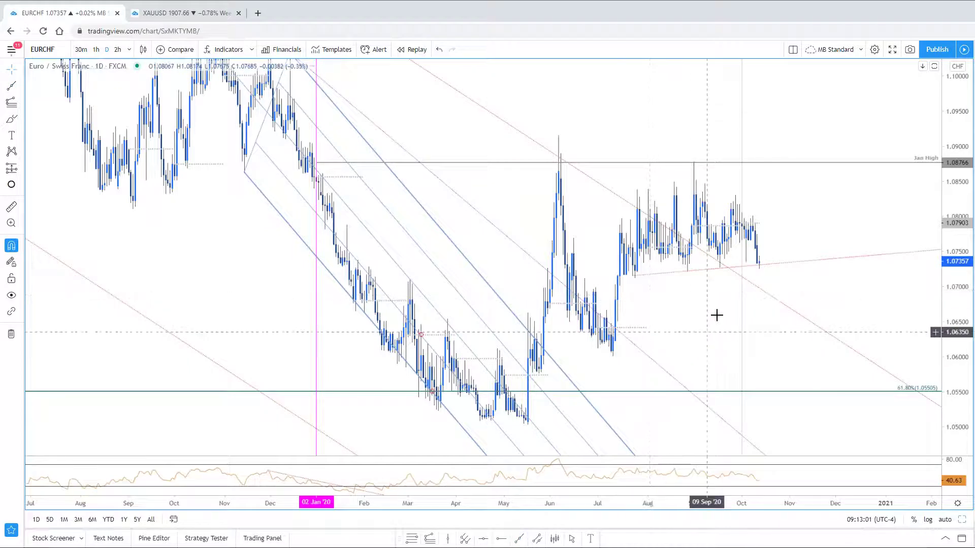
- Remove the descending pitchfork and the steeper trend line from the 2019 high on the EURCHF daily chart
{"action": "scroll", "coordinate": [797, 350], "scroll_direction": "down", "scroll_amount": 2}
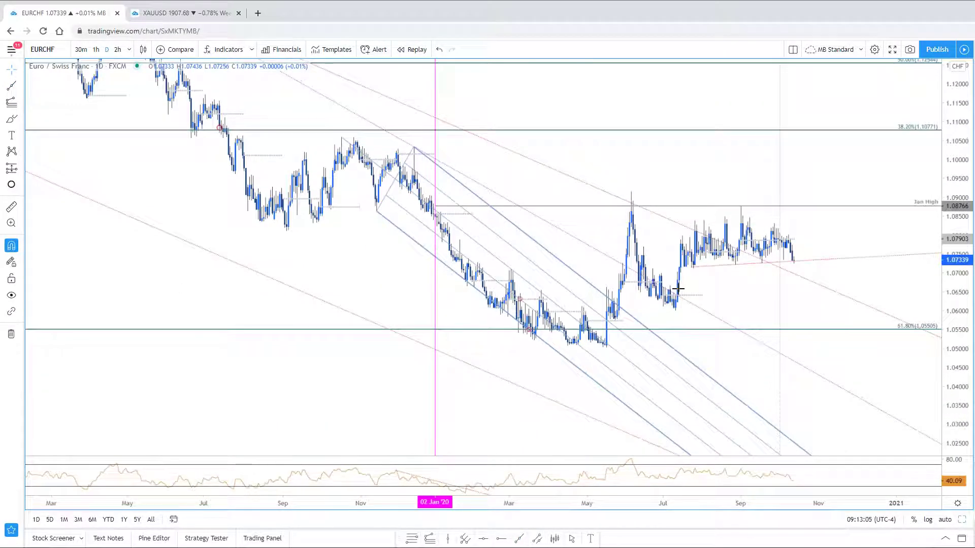
{"action": "left_click_drag", "start_coordinate": [573, 239], "coordinate": [619, 365]}
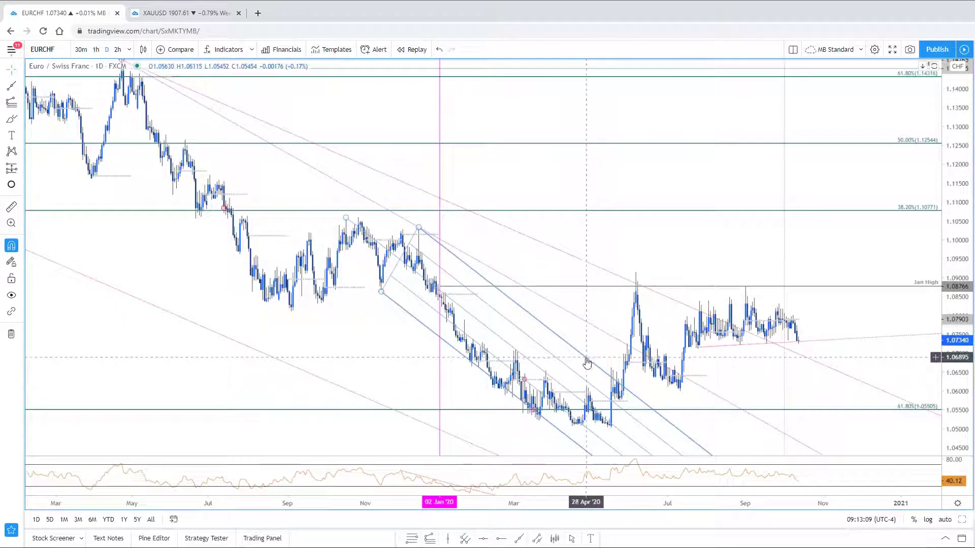
{"action": "left_click", "coordinate": [529, 386]}
{"action": "scroll", "coordinate": [582, 299], "scroll_direction": "down", "scroll_amount": 2}
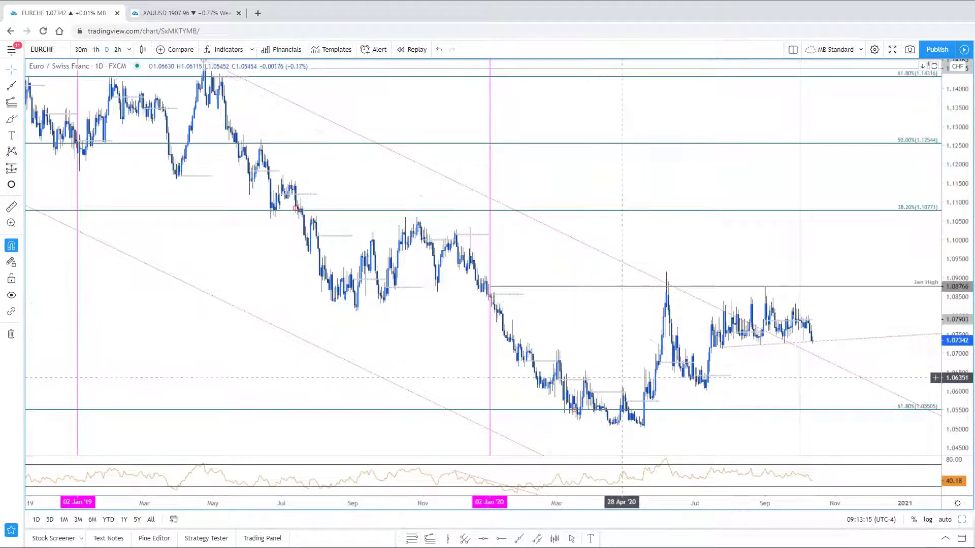
- Examine EURCHF's daily price history since 2018 against the descending channel, the Fibonacci retracements and the new rising trend line
{"action": "scroll", "coordinate": [666, 376], "scroll_direction": "down", "scroll_amount": 3}
{"action": "scroll", "coordinate": [924, 236], "scroll_direction": "up", "scroll_amount": 2}
{"action": "scroll", "coordinate": [923, 237], "scroll_direction": "down", "scroll_amount": 4}
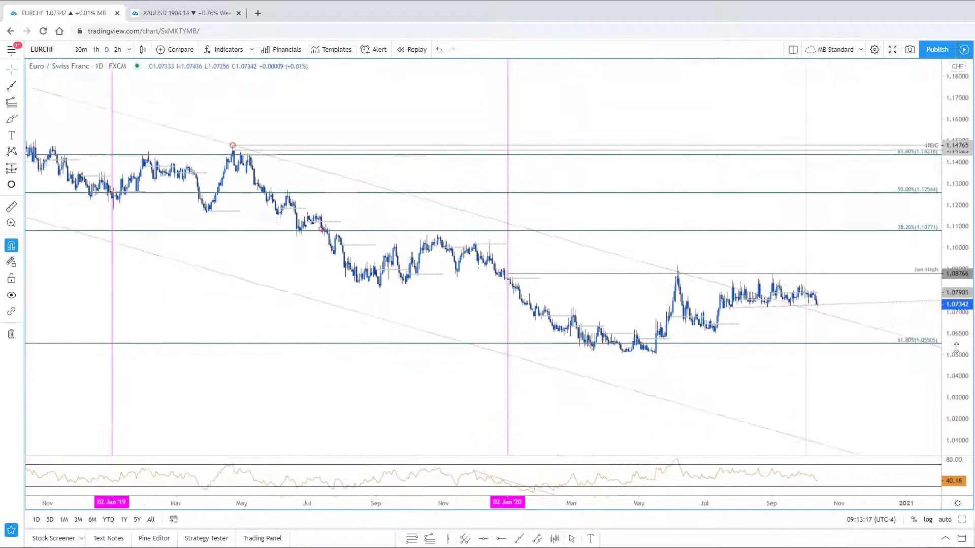
{"action": "left_click_drag", "start_coordinate": [342, 347], "coordinate": [240, 315]}
{"action": "left_click_drag", "start_coordinate": [681, 437], "coordinate": [697, 435]}
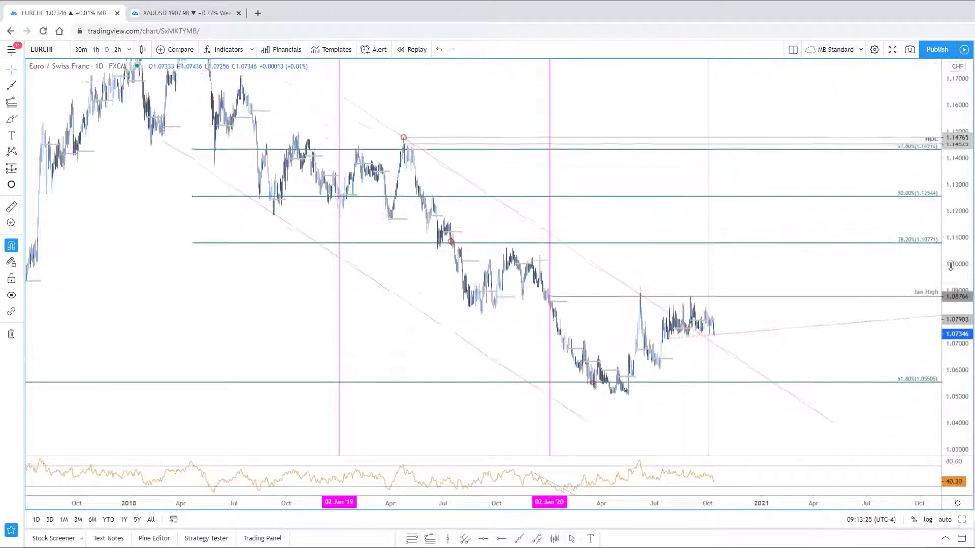
{"action": "scroll", "coordinate": [831, 367], "scroll_direction": "up", "scroll_amount": 3}
{"action": "scroll", "coordinate": [825, 349], "scroll_direction": "up", "scroll_amount": 5}
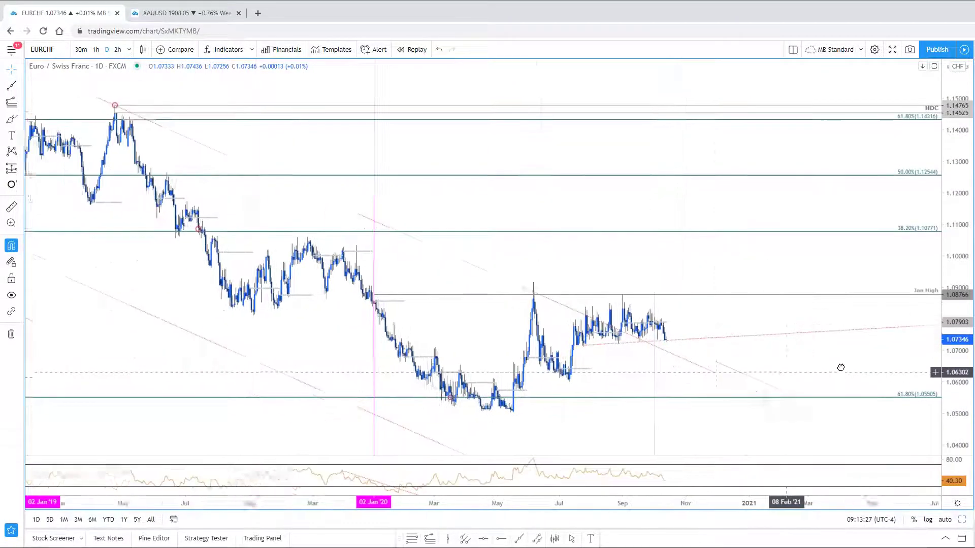
{"action": "scroll", "coordinate": [851, 368], "scroll_direction": "up", "scroll_amount": 5}
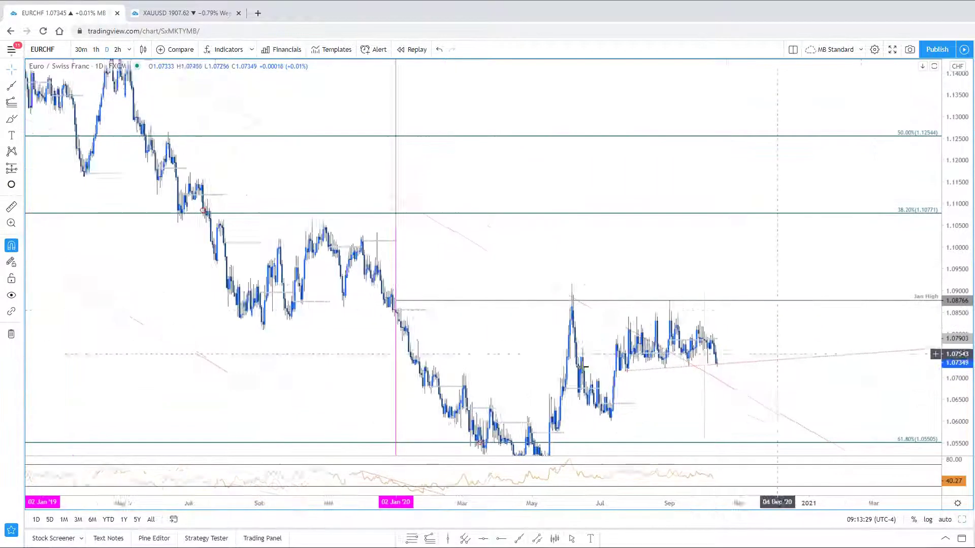
- Draw a descending trend line on the EURCHF daily chart from the 5 June high at 1.09155 through 1.08514 on 2 September
{"action": "left_click_drag", "start_coordinate": [360, 351], "coordinate": [422, 226]}
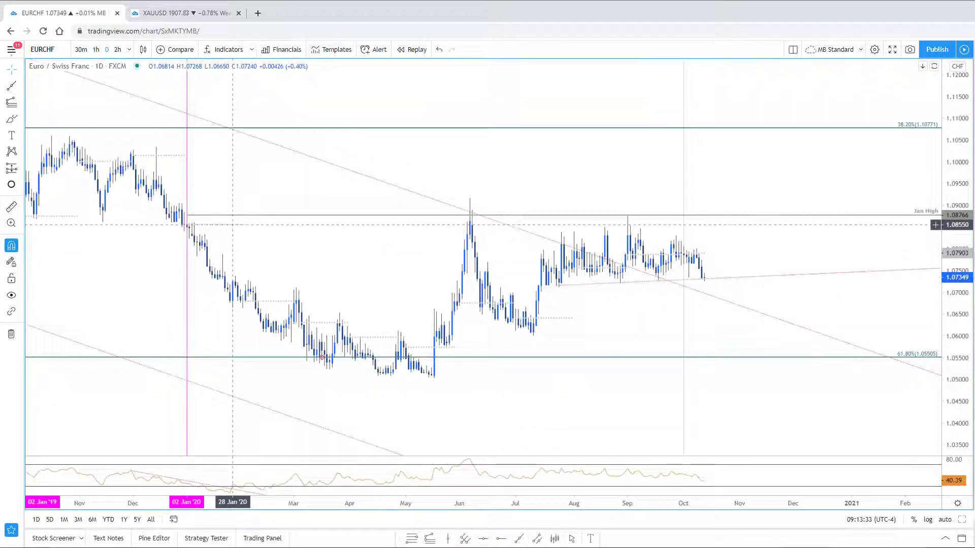
{"action": "left_click", "coordinate": [519, 538]}
{"action": "left_click", "coordinate": [470, 198]}
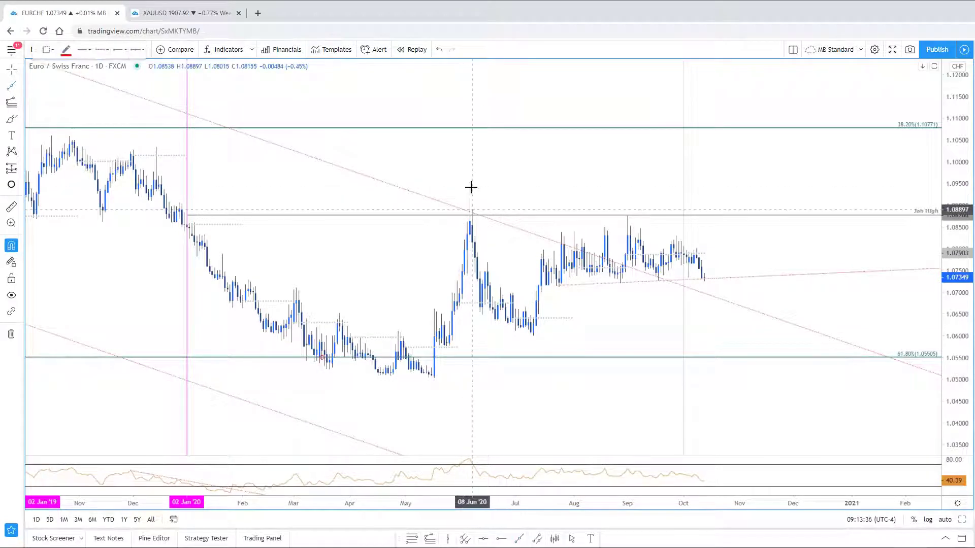
{"action": "left_click", "coordinate": [630, 194]}
{"action": "left_click_drag", "start_coordinate": [632, 195], "coordinate": [633, 216]}
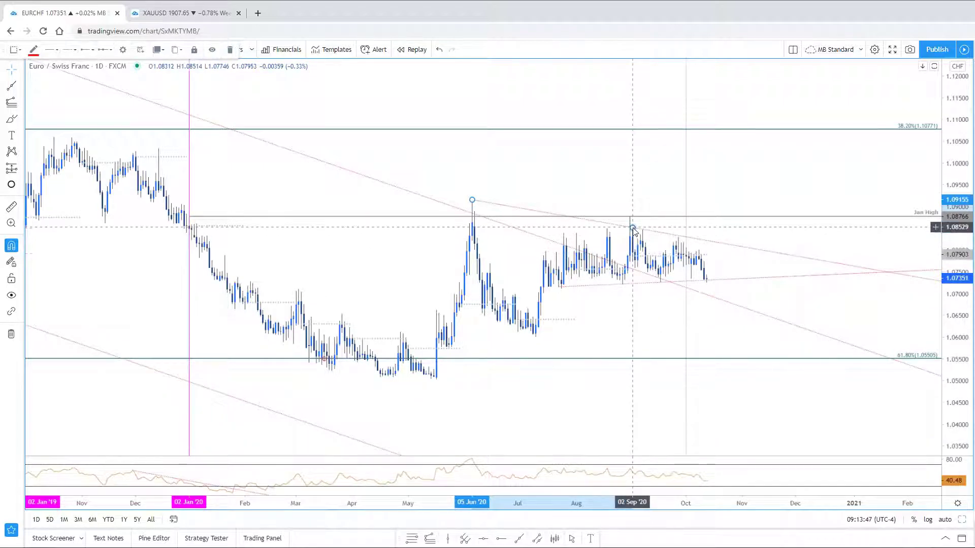
{"action": "mouse_move", "coordinate": [633, 230]}
{"action": "left_mouse_down"}
{"action": "mouse_move", "coordinate": [629, 216]}
{"action": "mouse_move", "coordinate": [632, 222]}
{"action": "left_mouse_up"}
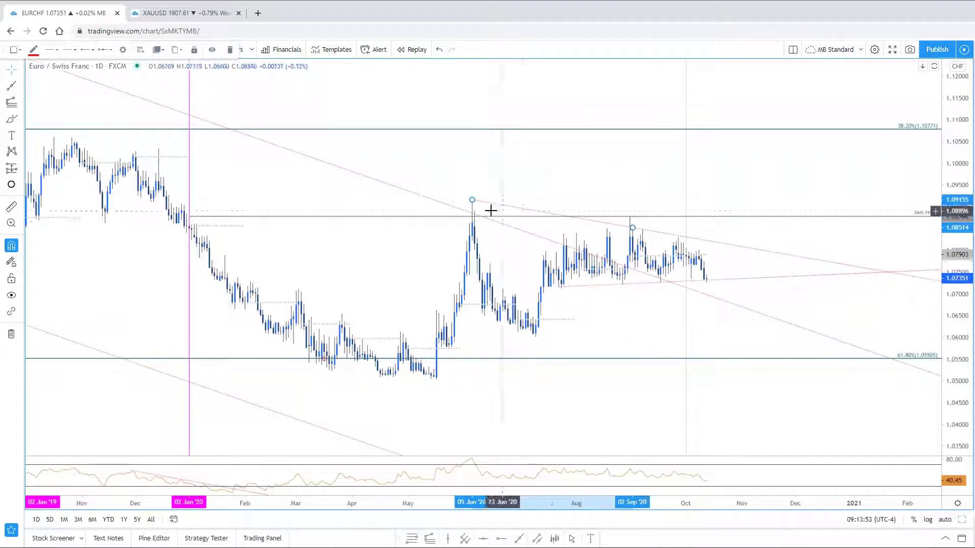
{"action": "left_click", "coordinate": [559, 224]}
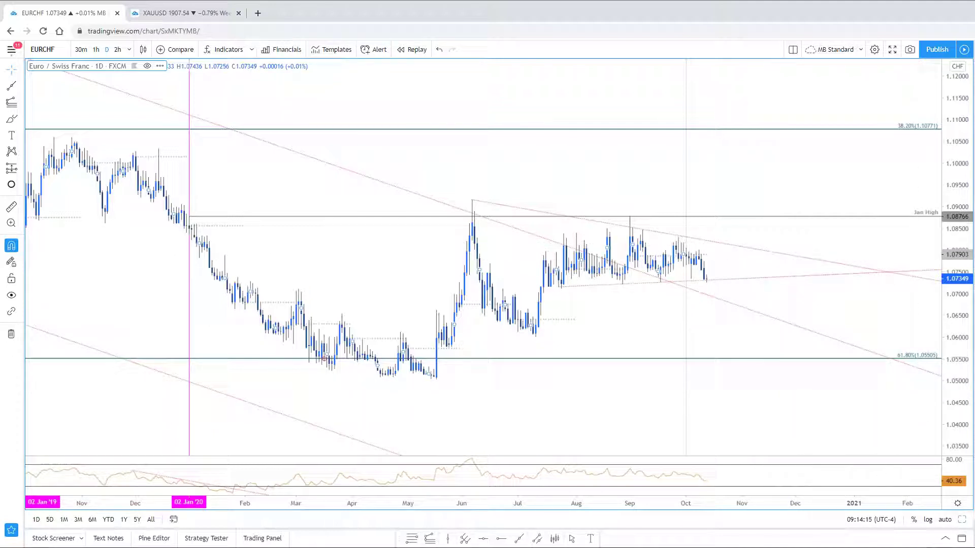
- Open USDCHF and examine its two-hour chart against the 61.80% retracement at 0.91125, the shaded support zone and the pitchfork's lower line
{"action": "key", "text": "Down"}
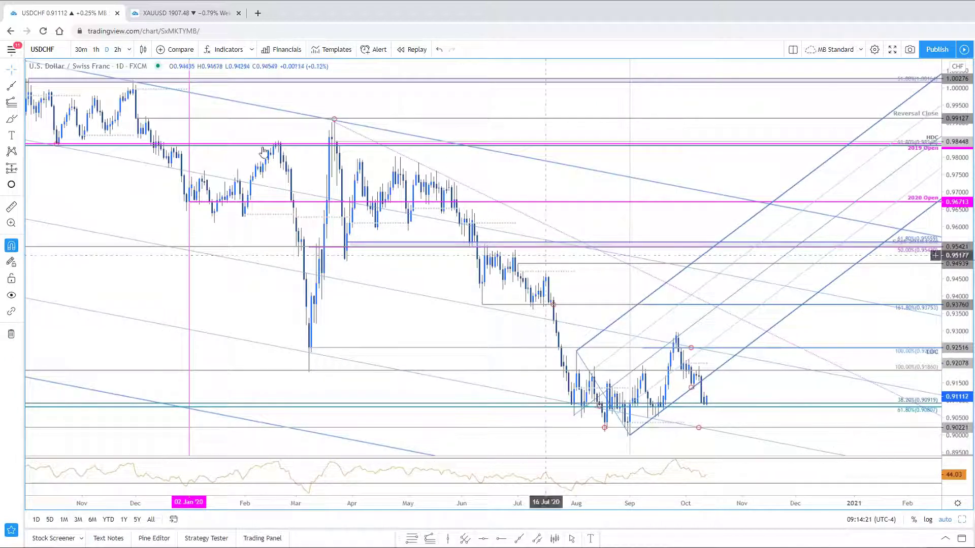
{"action": "left_click", "coordinate": [962, 519]}
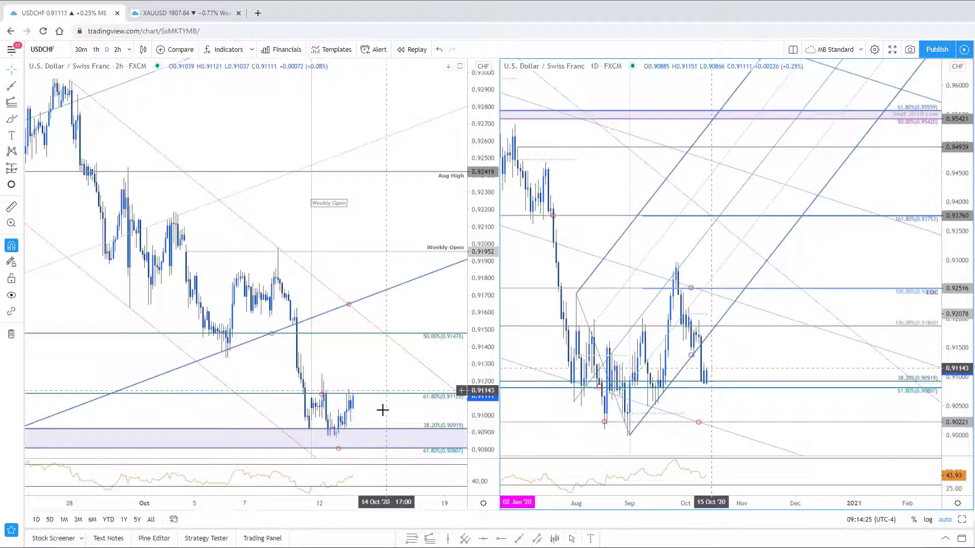
{"action": "left_click_drag", "start_coordinate": [483, 401], "coordinate": [482, 427]}
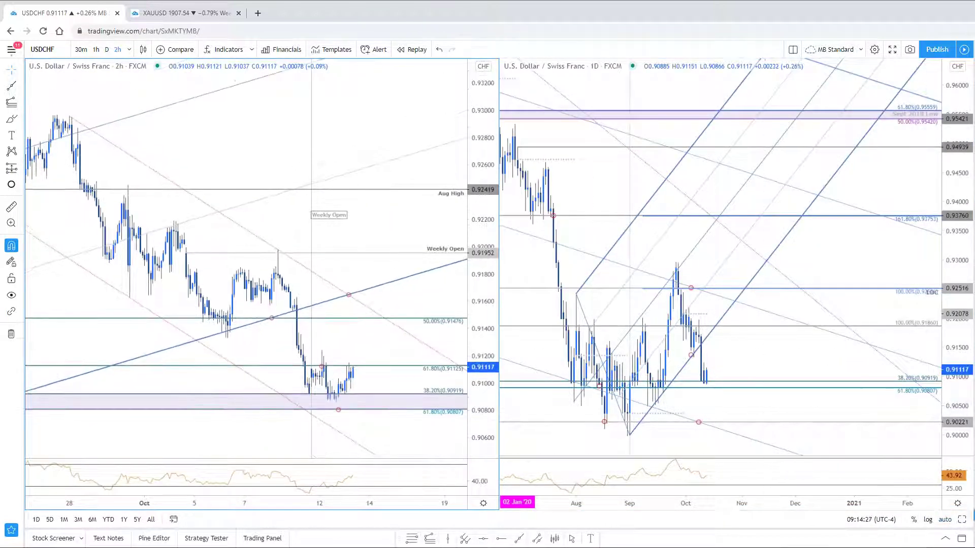
{"action": "left_click", "coordinate": [962, 520]}
{"action": "scroll", "coordinate": [509, 452], "scroll_direction": "down", "scroll_amount": 3}
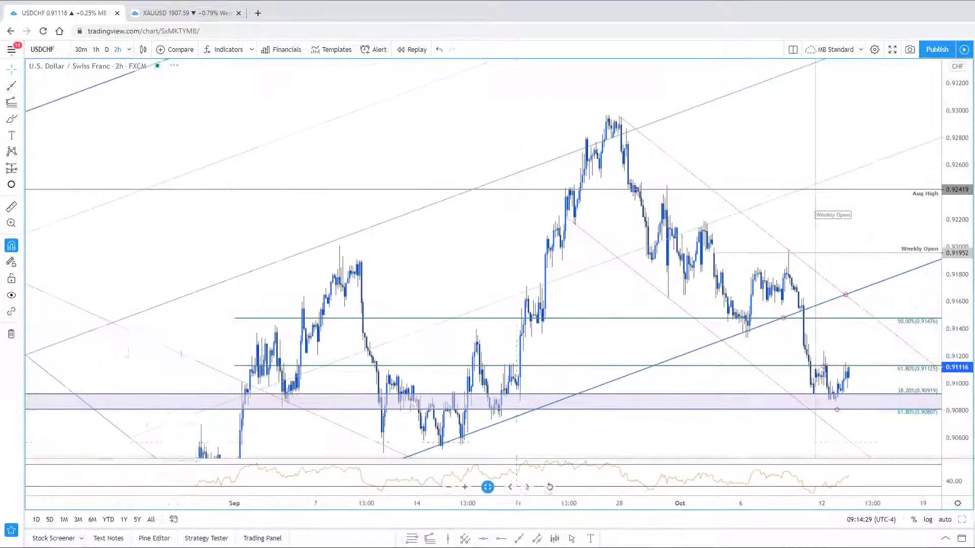
{"action": "left_click_drag", "start_coordinate": [546, 437], "coordinate": [153, 327]}
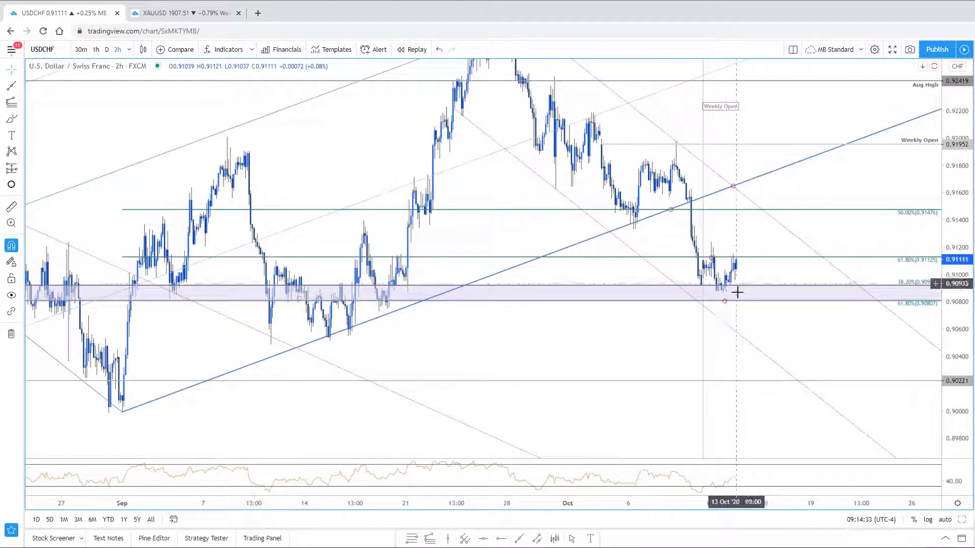
{"action": "left_click_drag", "start_coordinate": [809, 359], "coordinate": [809, 401]}
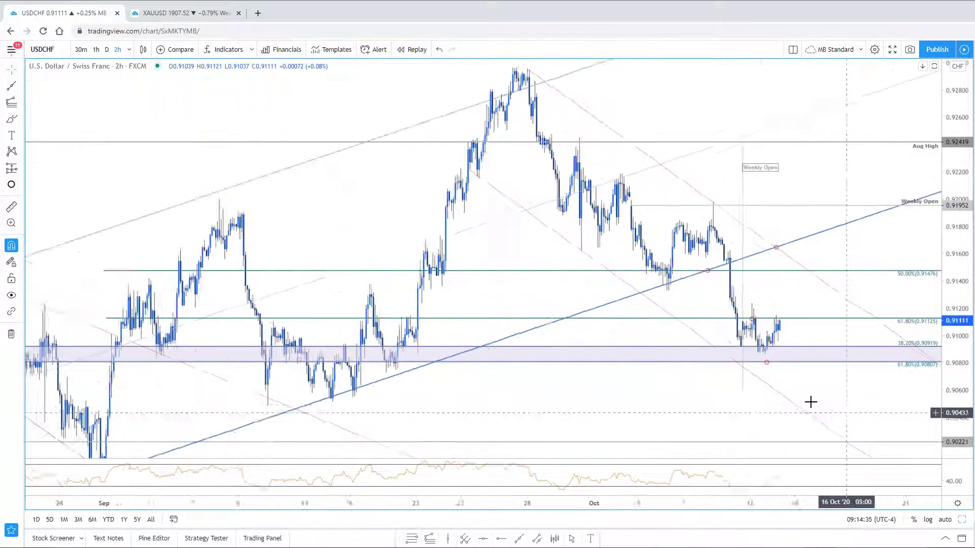
{"action": "scroll", "coordinate": [809, 400], "scroll_direction": "up", "scroll_amount": 2}
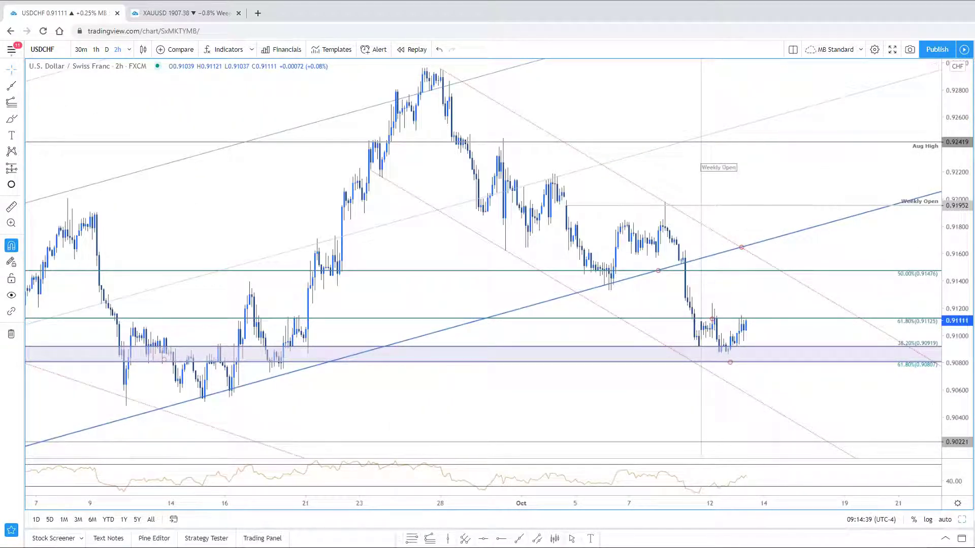
- Return to EURCHF and compare its two-hour and daily charts side by side around the rising trend line
{"action": "key", "text": "space"}
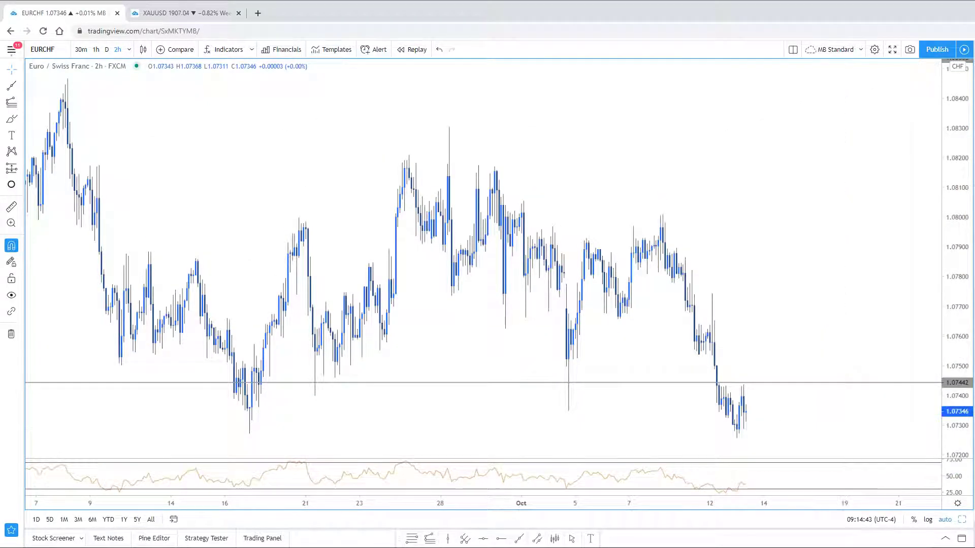
{"action": "key", "text": "alt+Return"}
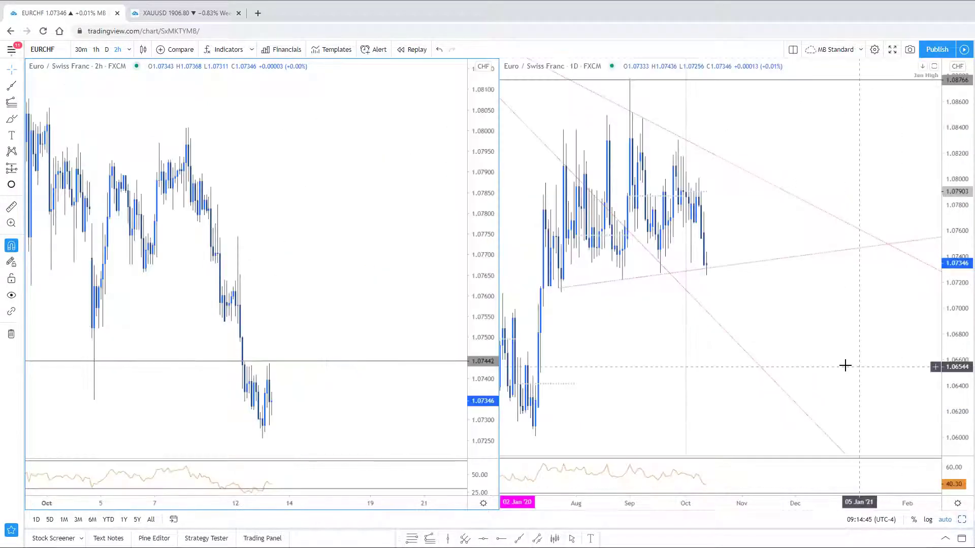
{"action": "left_click_drag", "start_coordinate": [844, 365], "coordinate": [907, 365]}
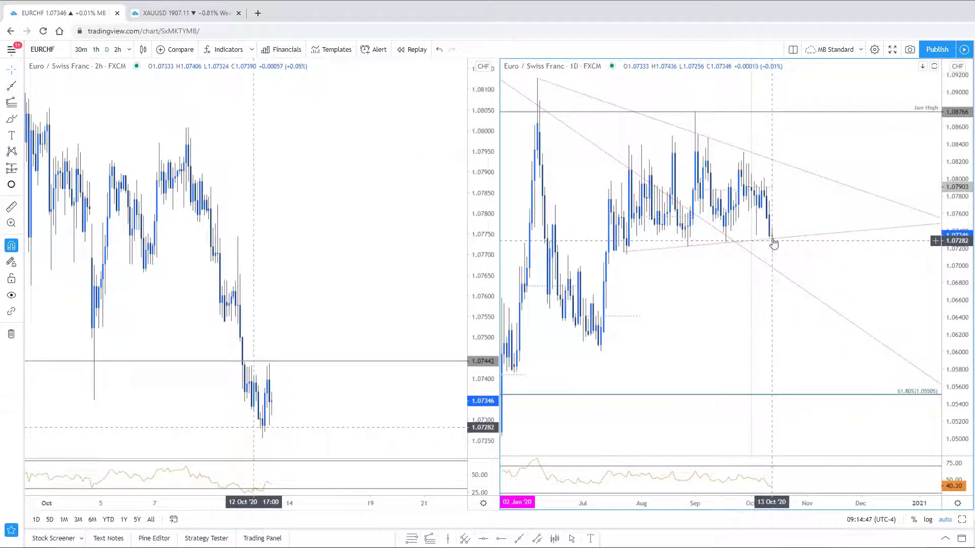